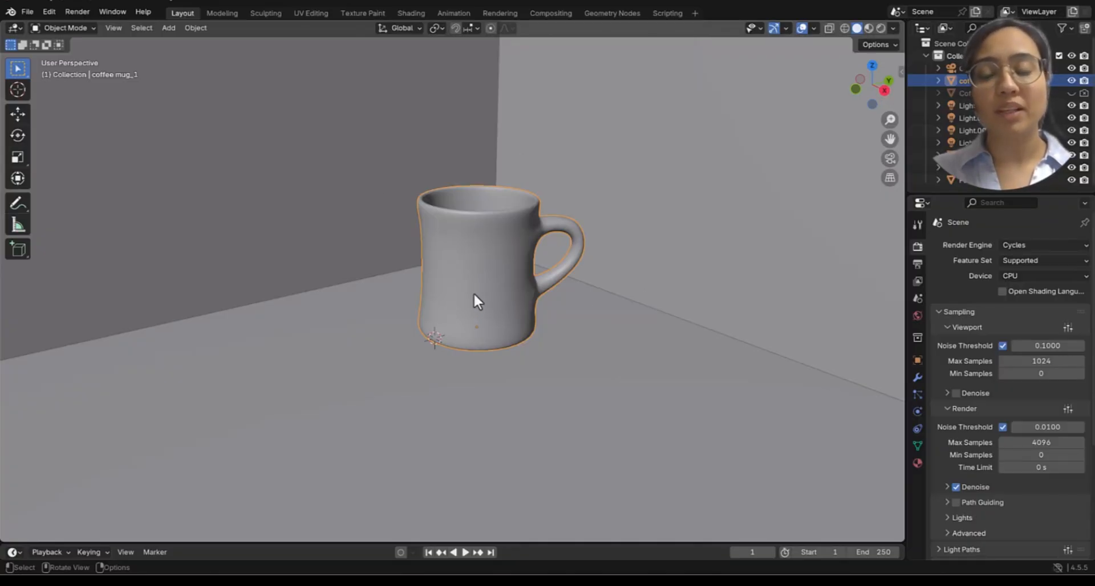
# Step: Add a new material to the coffee mug in its empty material slot
pyautogui.click(917, 463)
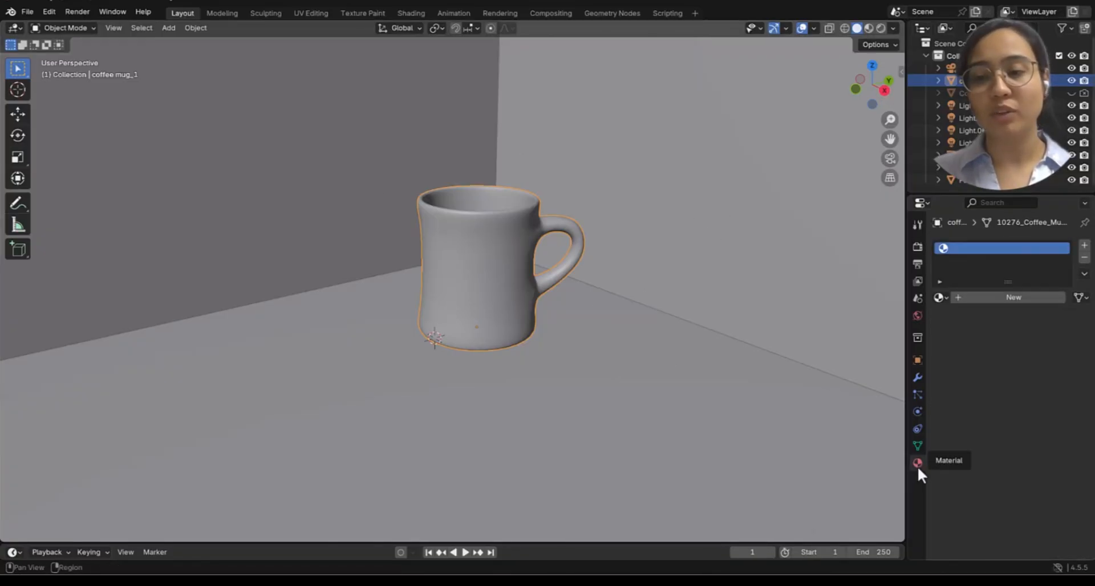
pyautogui.click(1008, 297)
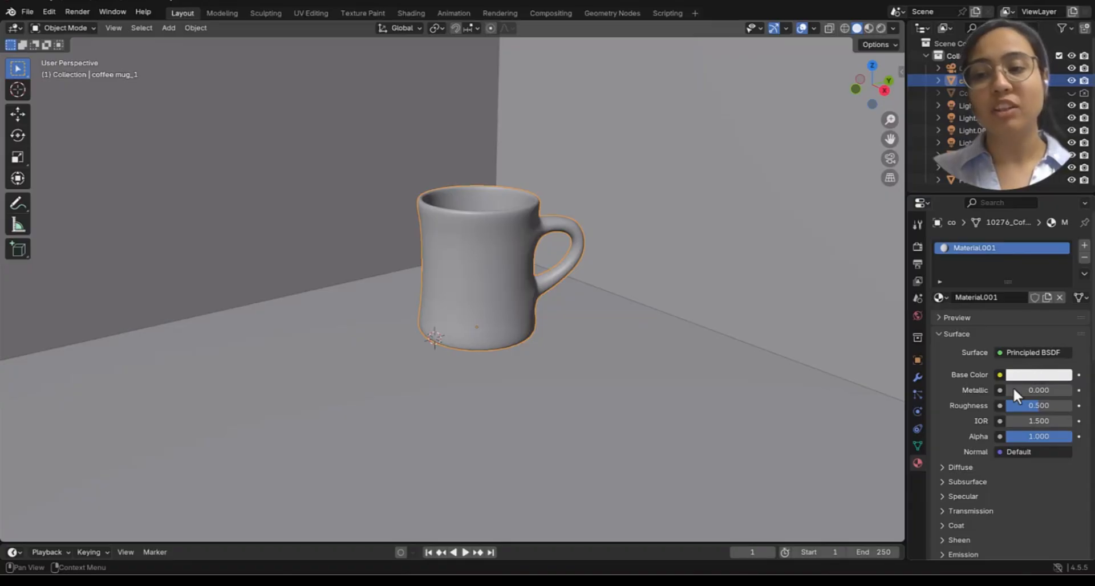
pyautogui.scroll(-10, 1017, 374)
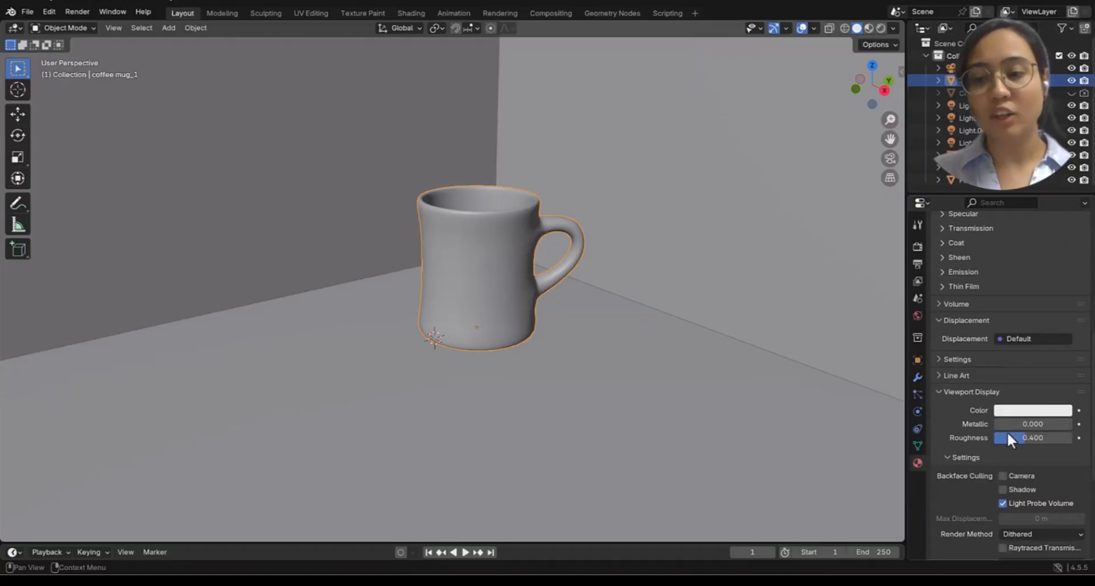
pyautogui.scroll(10, 1007, 432)
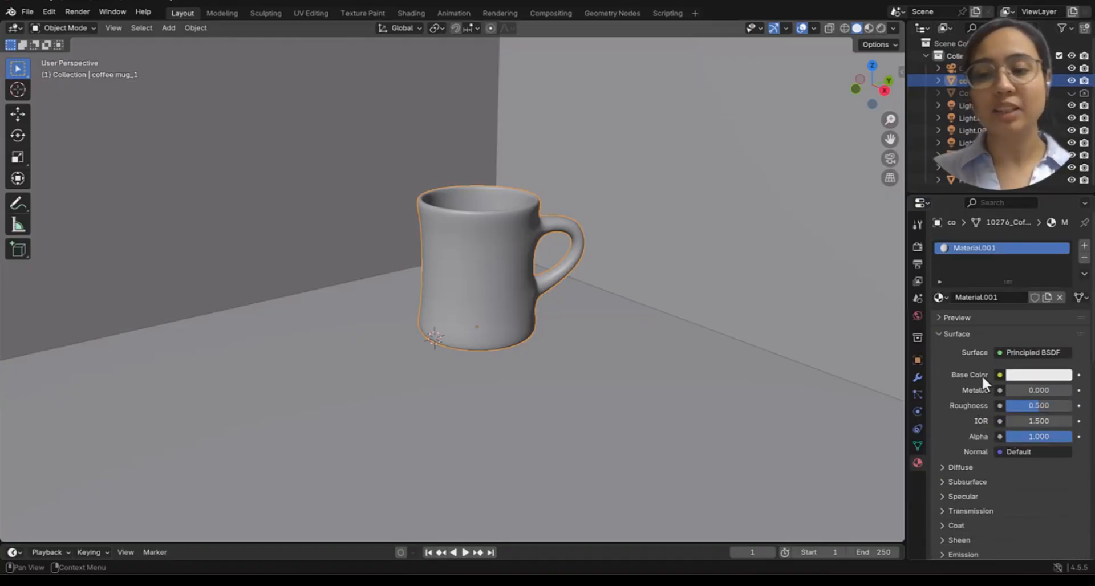
# Step: Switch the viewport to Material Preview shading and set the mug material's base color to red
pyautogui.click(1035, 377)
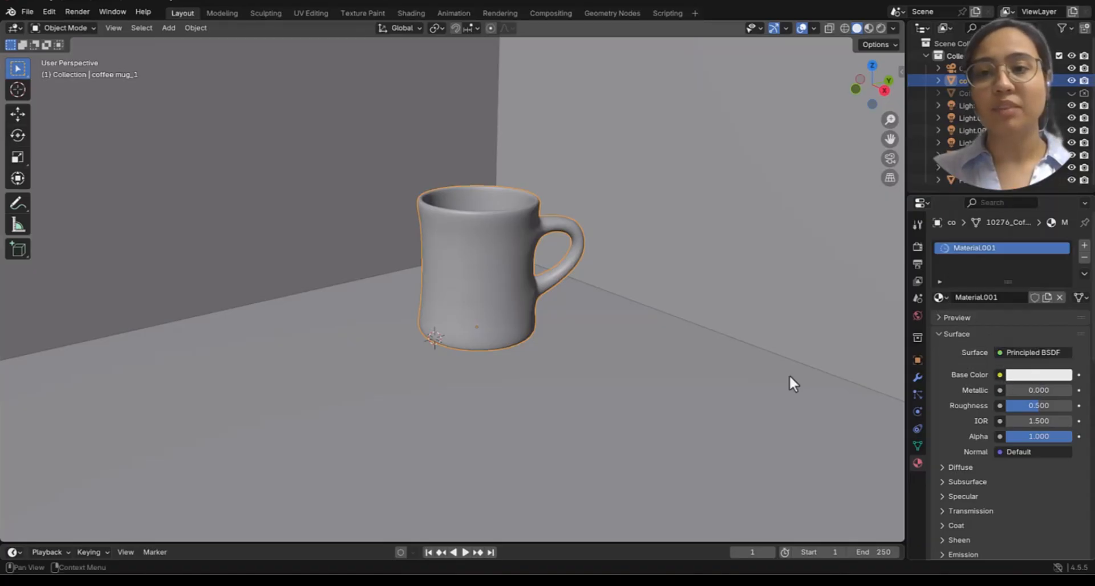
pyautogui.click(868, 28)
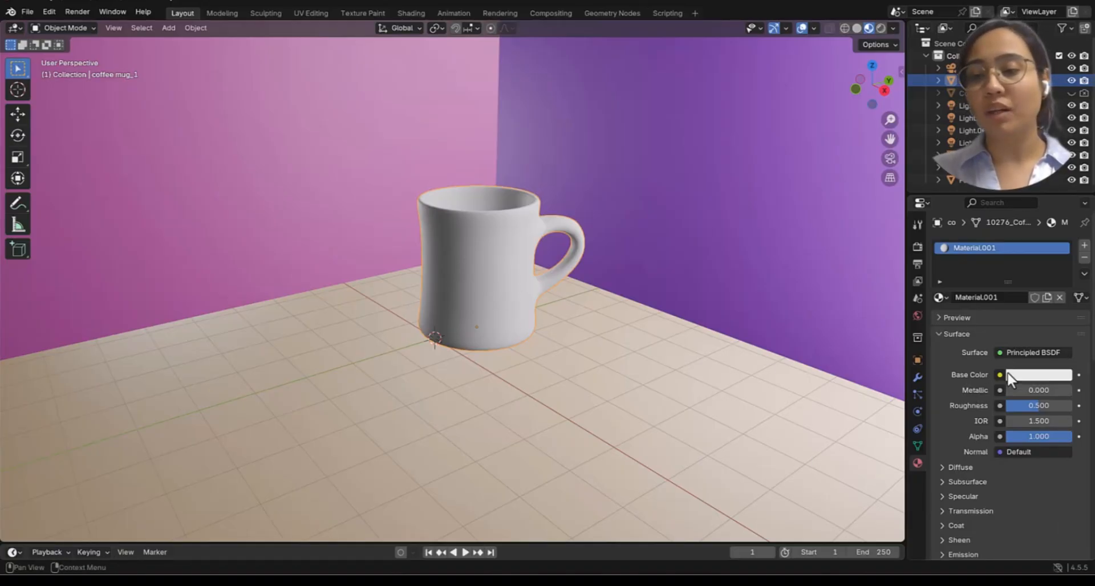
pyautogui.click(1022, 374)
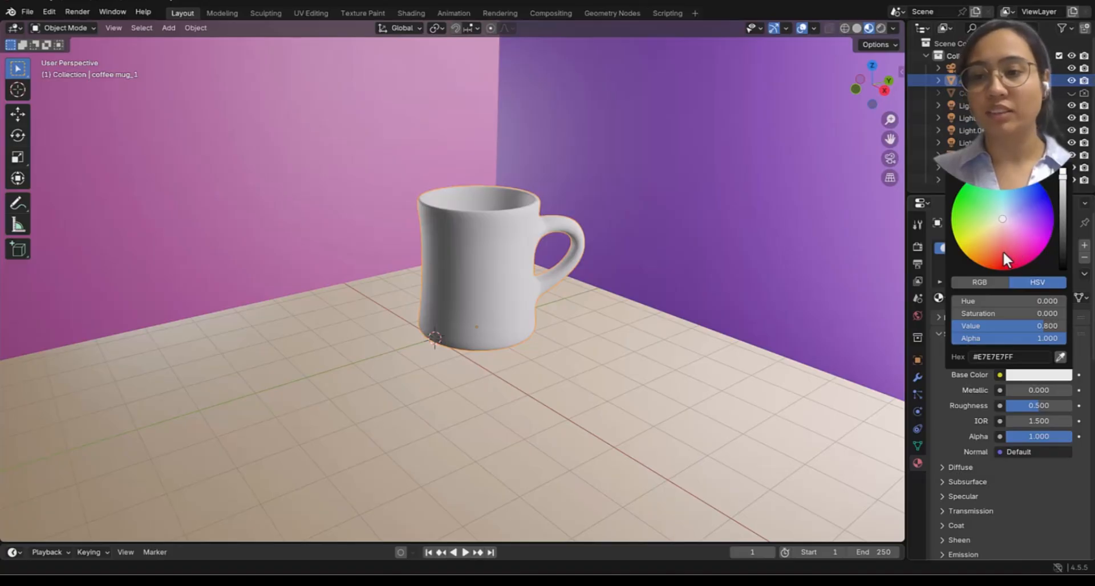
pyautogui.moveTo(1003, 253); pyautogui.dragTo(1002, 260)
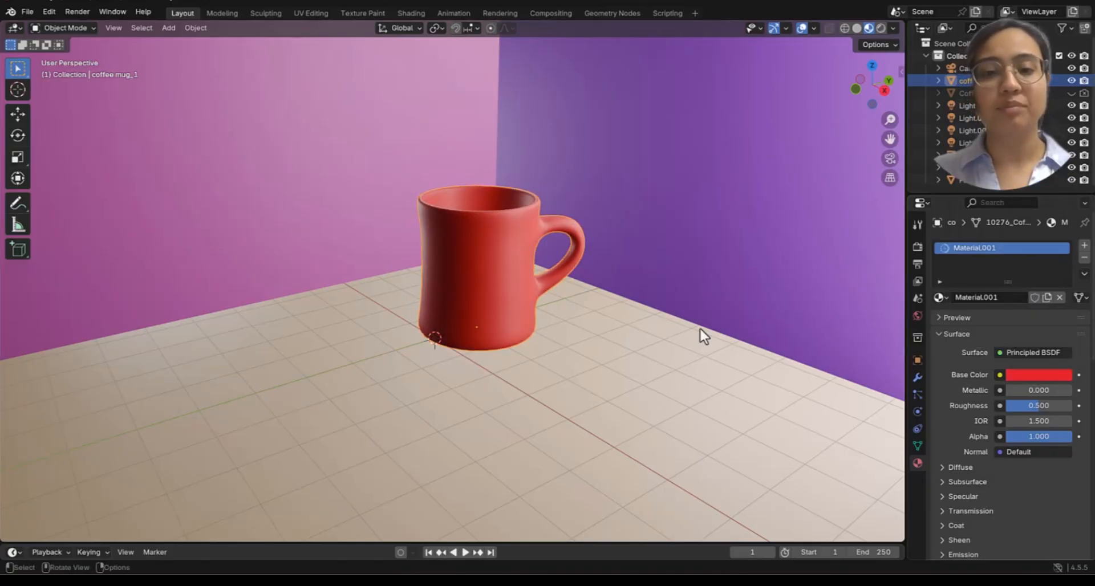
# Step: Set the mug material's metallic to 1.000 and try roughness at 1.000 and at 0.000
pyautogui.moveTo(633, 302)
pyautogui.mouseDown(button='middle')
pyautogui.moveTo(530, 303)
pyautogui.moveTo(589, 288)
pyautogui.moveTo(642, 325)
pyautogui.moveTo(613, 296)
pyautogui.mouseUp(button='middle')
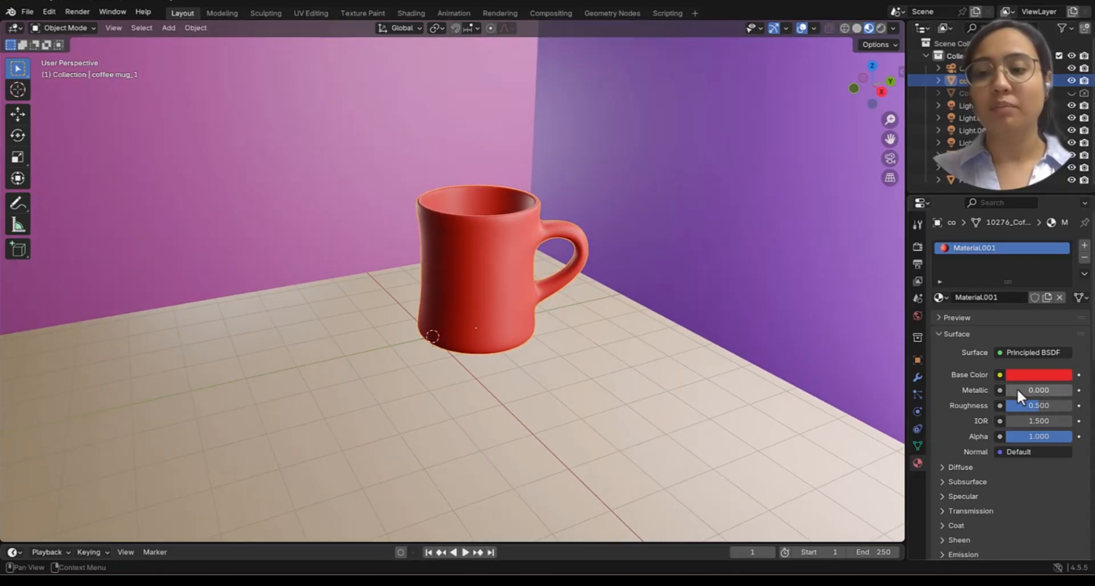
pyautogui.moveTo(1017, 389); pyautogui.dragTo(1078, 405)
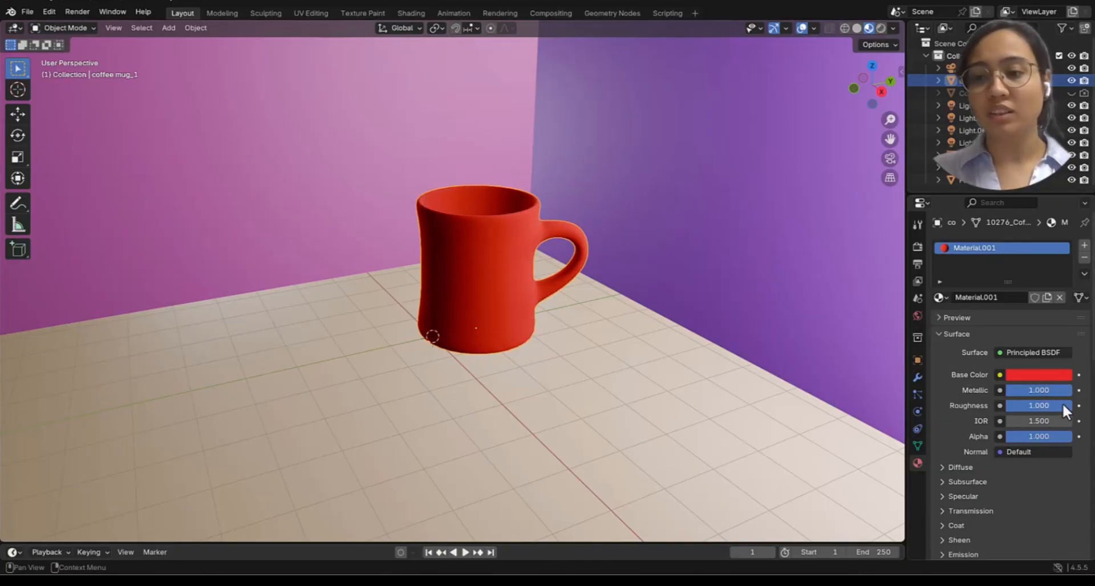
pyautogui.moveTo(1062, 404); pyautogui.dragTo(1006, 405)
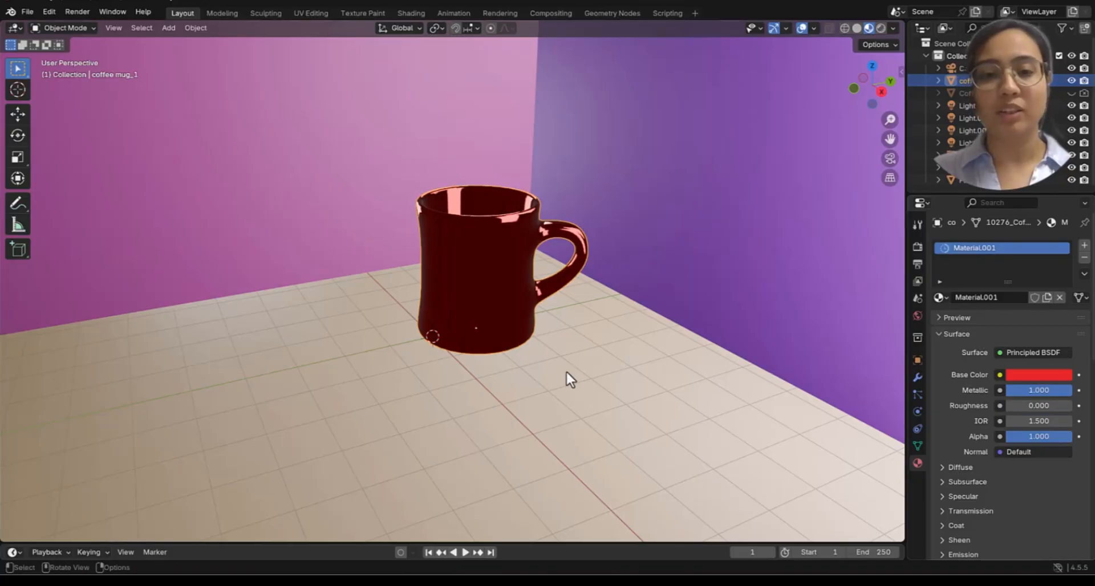
pyautogui.moveTo(565, 371); pyautogui.dragTo(570, 411, button='middle')
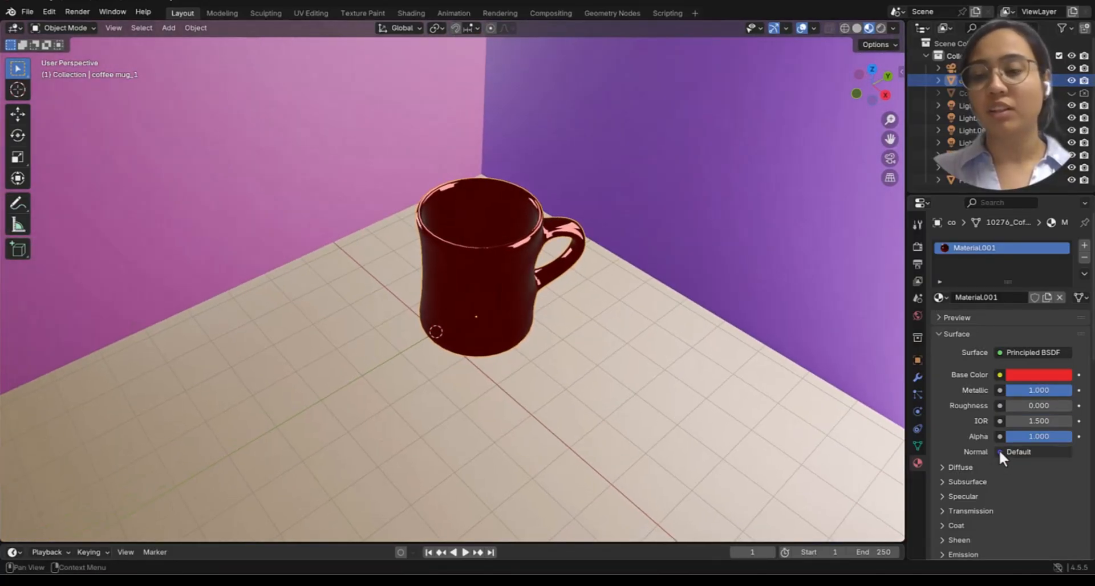
# Step: Set the mug material's roughness to 0.5
pyautogui.moveTo(1017, 406); pyautogui.dragTo(1035, 406)
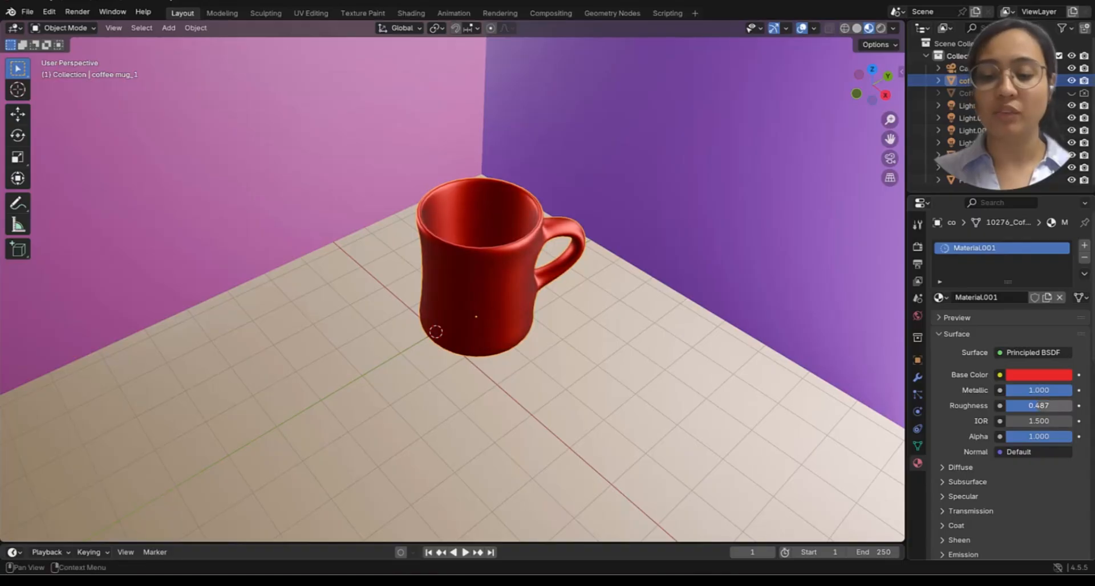
pyautogui.click(1035, 405)
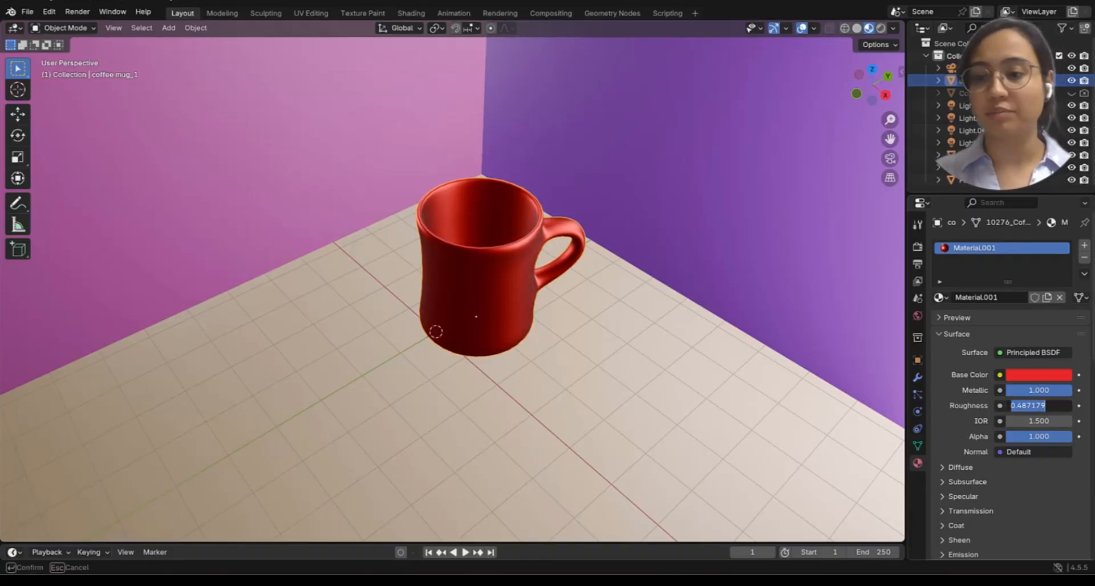
pyautogui.write('0.5')
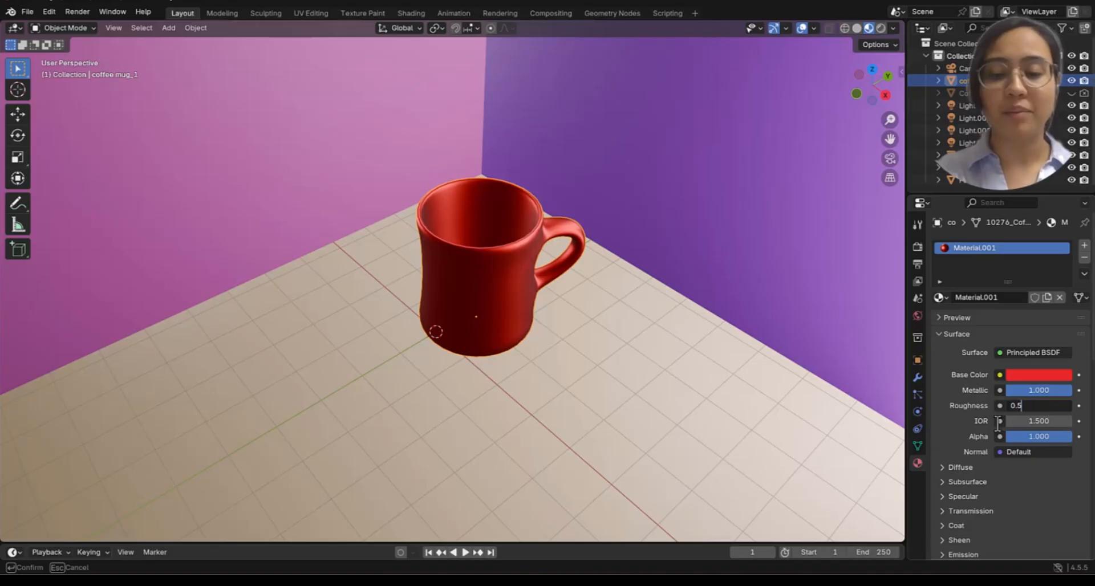
pyautogui.press('Return')
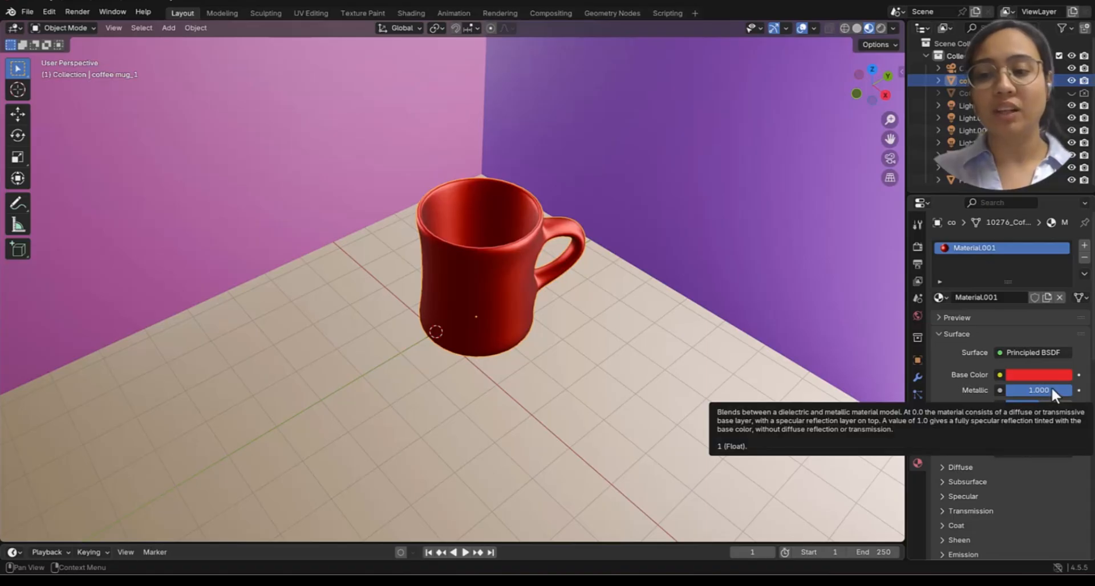
# Step: Set the mug material's metallic to 0.000, test the IOR at 25.300, and reduce the IOR to 1.000
pyautogui.moveTo(1035, 421); pyautogui.dragTo(1002, 397)
pyautogui.moveTo(623, 432); pyautogui.dragTo(630, 400, button='middle')
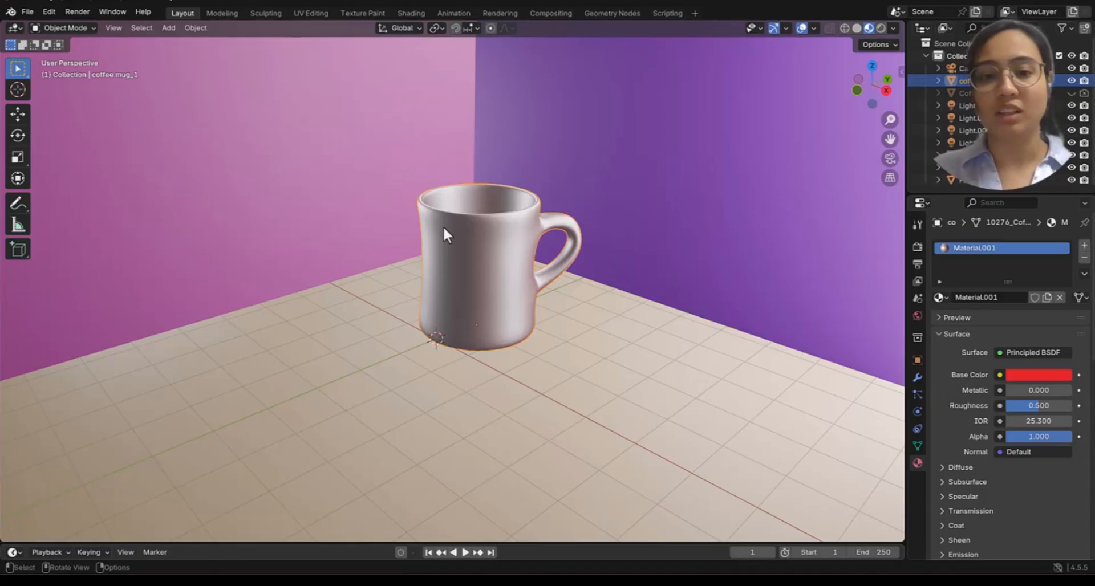
pyautogui.moveTo(1049, 421); pyautogui.dragTo(1003, 421)
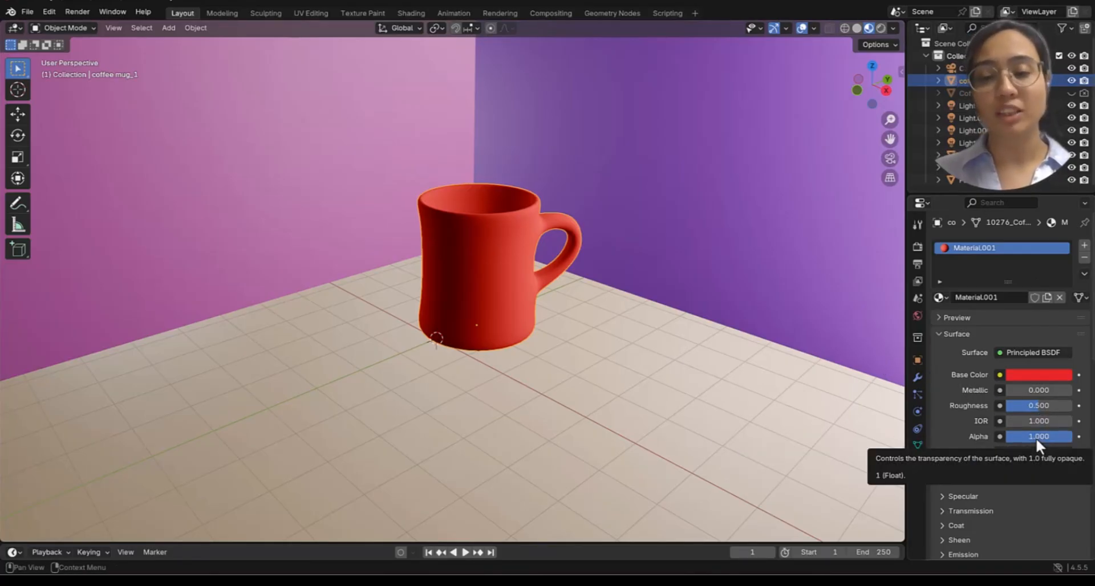
# Step: Try the mug material at reduced alpha, down to 0.365, and restore alpha to 1.000
pyautogui.moveTo(1054, 433)
pyautogui.mouseDown()
pyautogui.moveTo(1005, 434)
pyautogui.moveTo(1036, 434)
pyautogui.mouseUp()
pyautogui.moveTo(673, 345); pyautogui.dragTo(712, 319, button='middle')
pyautogui.moveTo(1035, 437); pyautogui.dragTo(1054, 437)
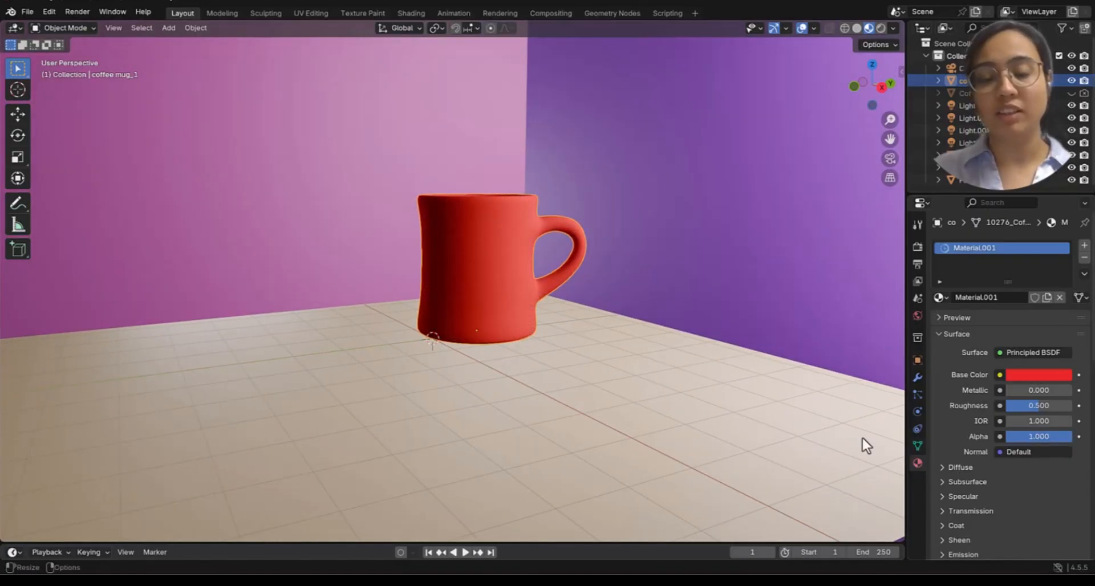
pyautogui.moveTo(570, 301); pyautogui.dragTo(593, 326, button='middle')
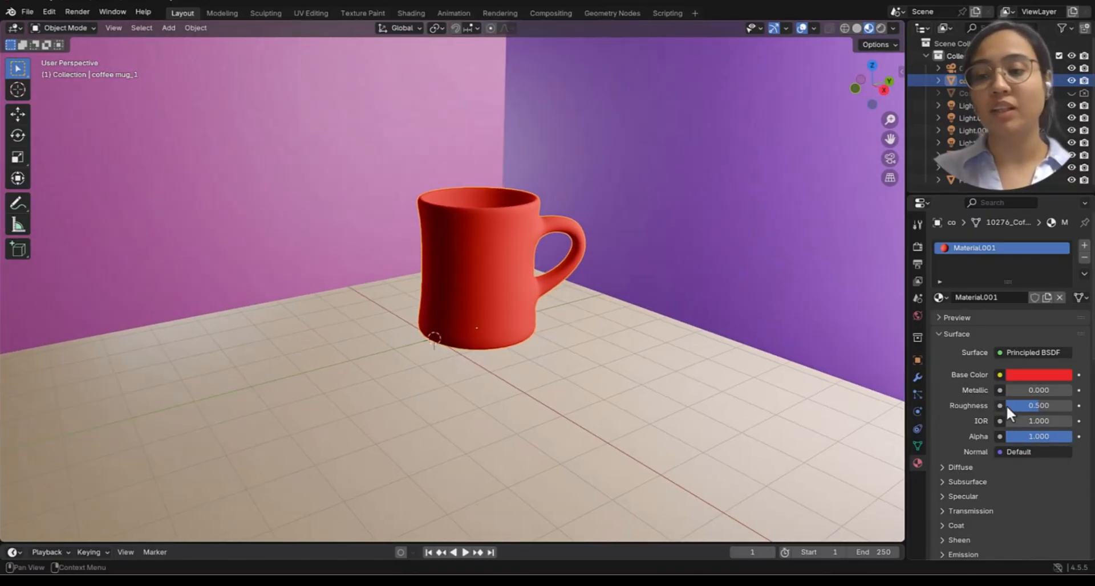
pyautogui.moveTo(1037, 438)
pyautogui.mouseDown()
pyautogui.moveTo(1017, 438)
pyautogui.moveTo(1048, 437)
pyautogui.moveTo(1025, 437)
pyautogui.mouseUp()
pyautogui.moveTo(429, 344)
pyautogui.mouseDown(button='middle')
pyautogui.moveTo(311, 344)
pyautogui.moveTo(429, 364)
pyautogui.mouseUp(button='middle')
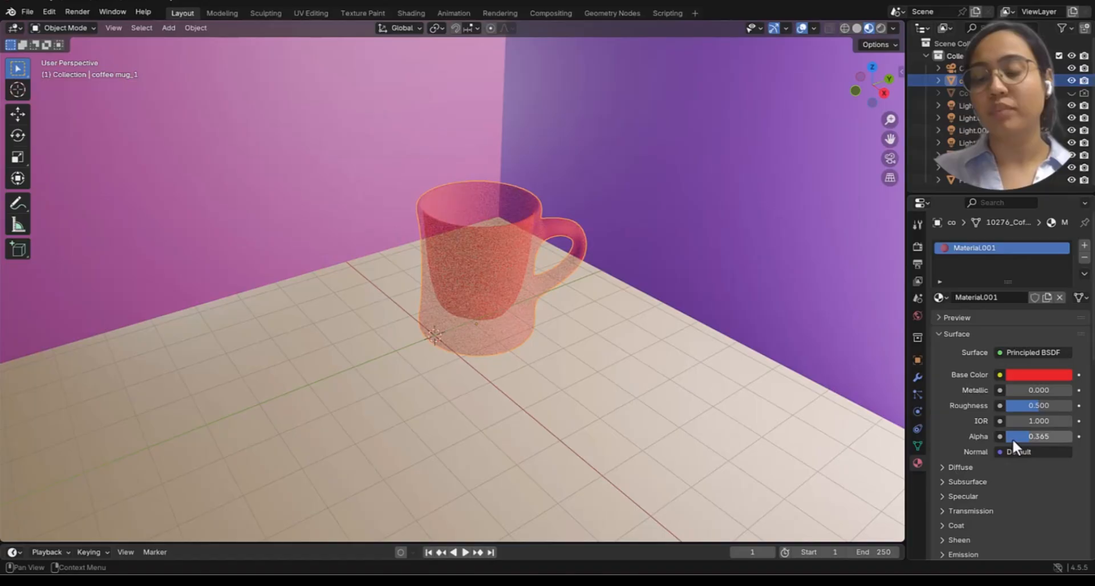
pyautogui.moveTo(1011, 437); pyautogui.dragTo(1072, 436)
# Step: Expand the material's Subsurface settings and set the subsurface weight to 1.000
pyautogui.scroll(-3, 973, 476)
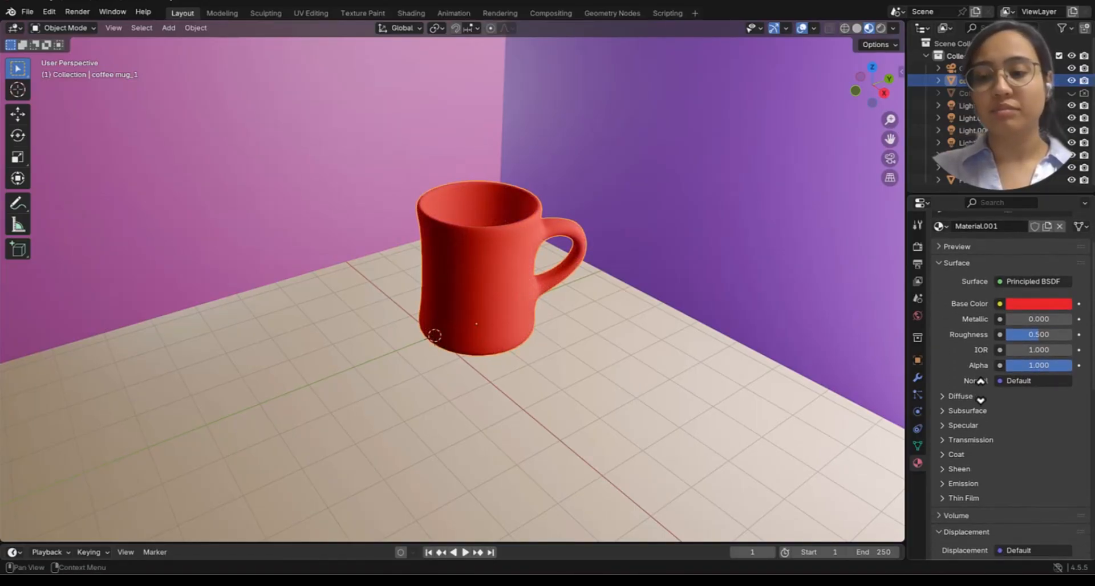
pyautogui.click(952, 405)
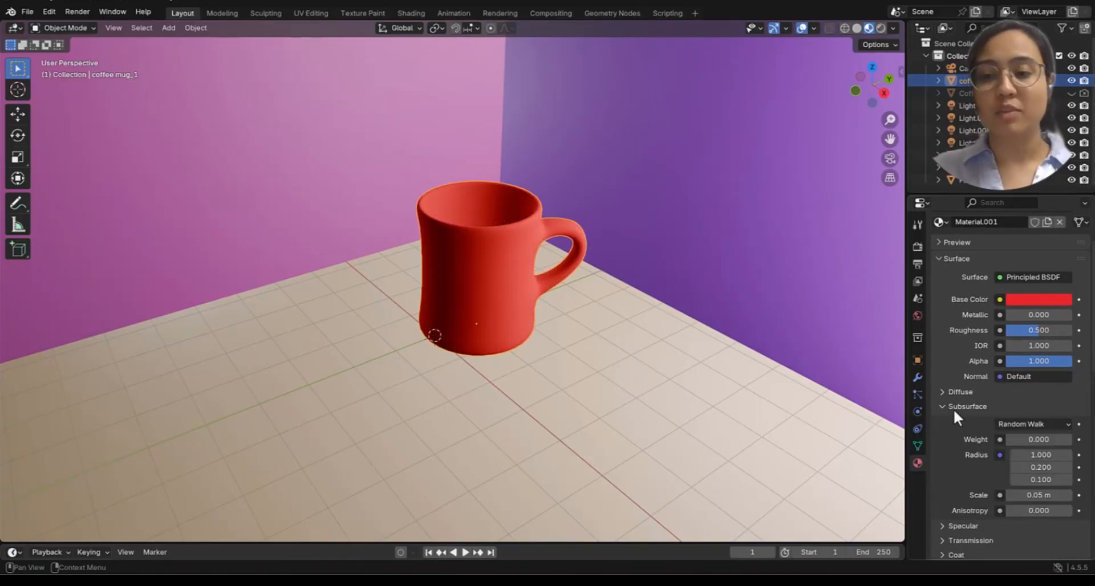
pyautogui.moveTo(1011, 417); pyautogui.dragTo(1005, 338, button='middle')
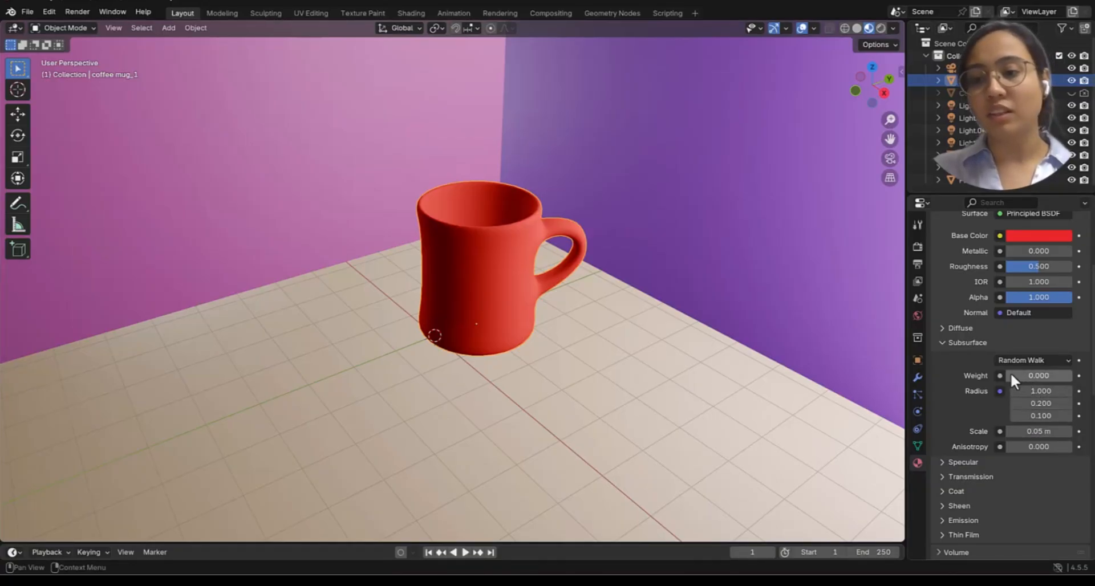
pyautogui.moveTo(1014, 376); pyautogui.dragTo(1072, 376)
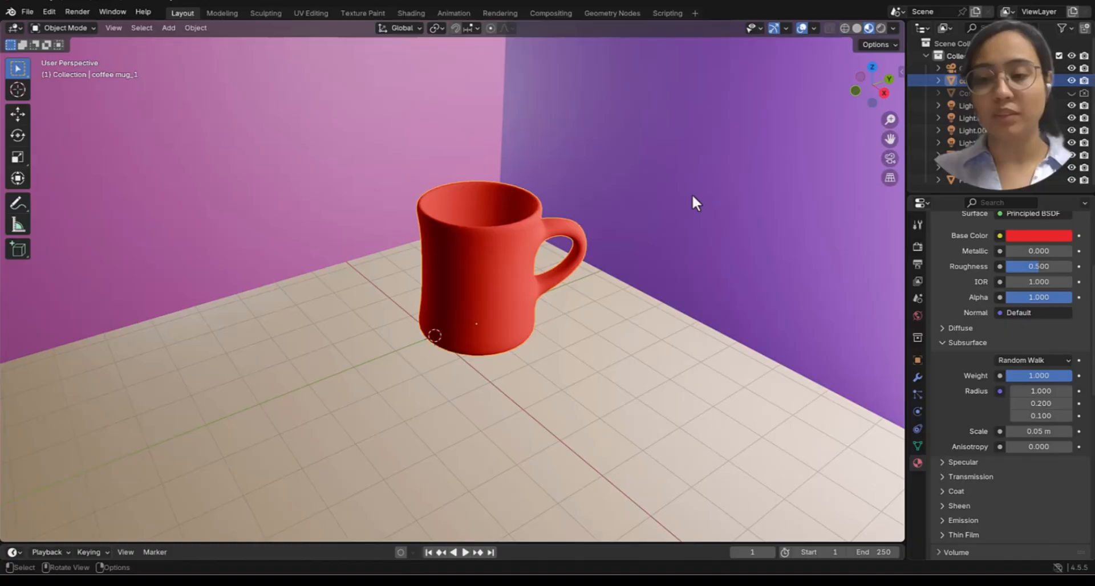
# Step: Use the Random Walk subsurface method with a first radius value of 13.200, scale 0 m and anisotropy 0.609
pyautogui.click(1058, 361)
pyautogui.click(1016, 404)
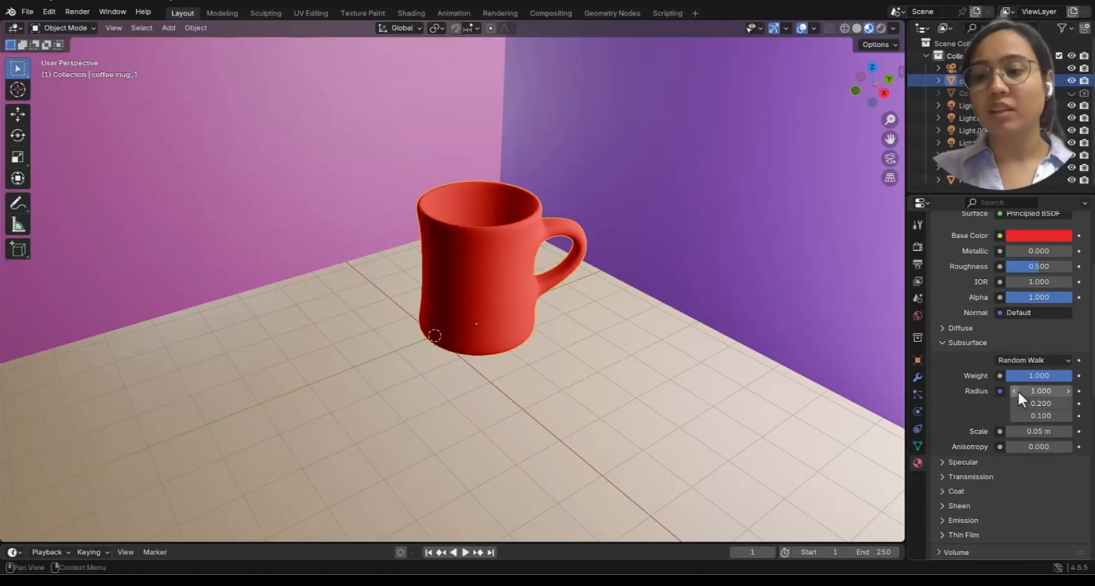
pyautogui.moveTo(1018, 391); pyautogui.dragTo(1044, 394)
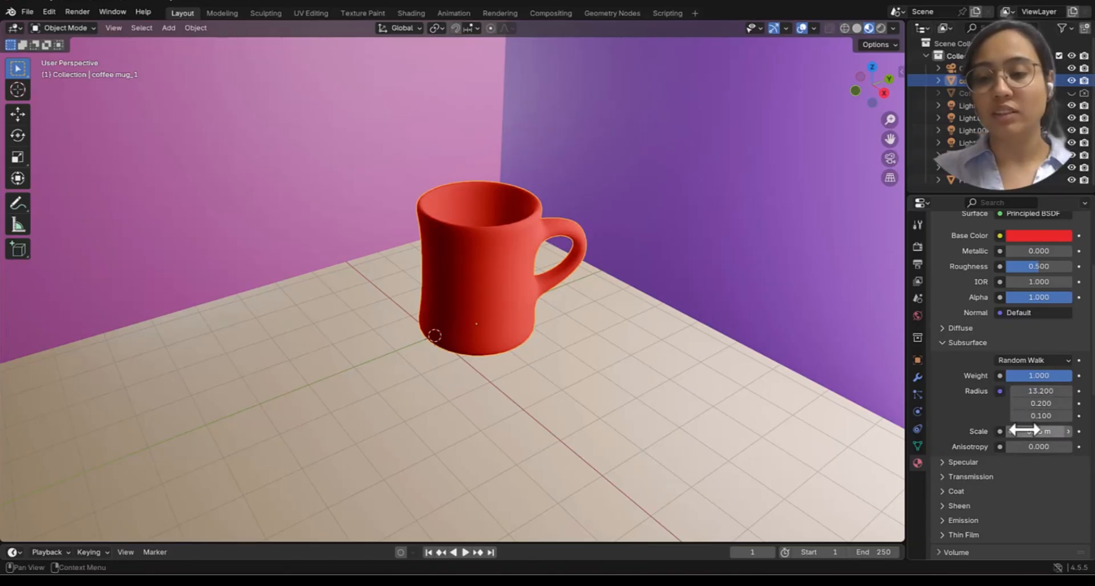
pyautogui.moveTo(1018, 432)
pyautogui.mouseDown()
pyautogui.moveTo(1048, 432)
pyautogui.moveTo(1023, 431)
pyautogui.moveTo(1044, 449)
pyautogui.moveTo(1075, 450)
pyautogui.moveTo(1047, 449)
pyautogui.moveTo(1074, 449)
pyautogui.moveTo(1021, 432)
pyautogui.mouseUp()
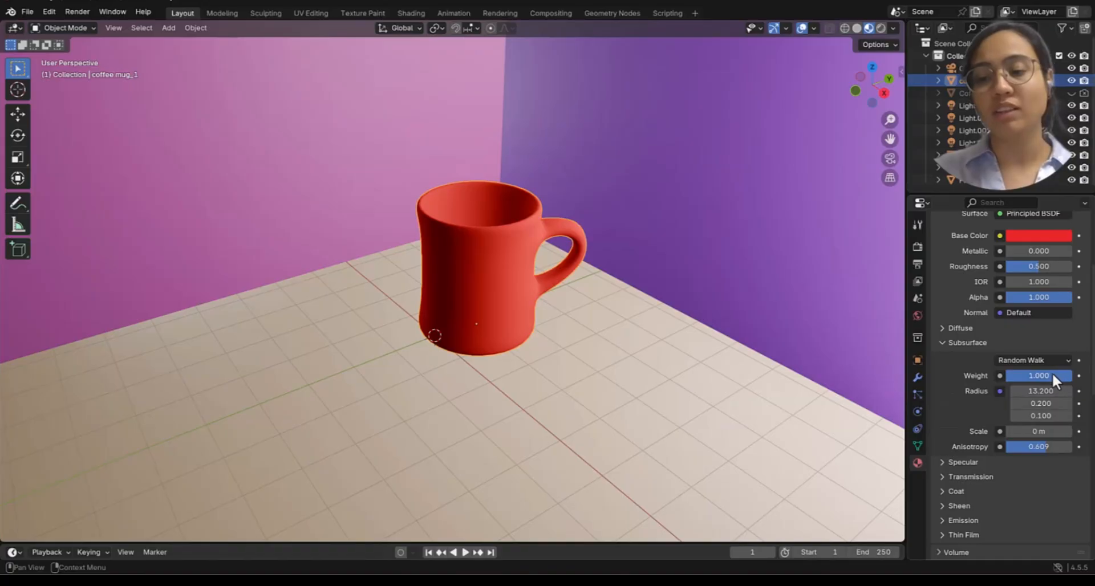
# Step: Set the mug material's subsurface weight to 0
pyautogui.click(1020, 375)
pyautogui.click(957, 417)
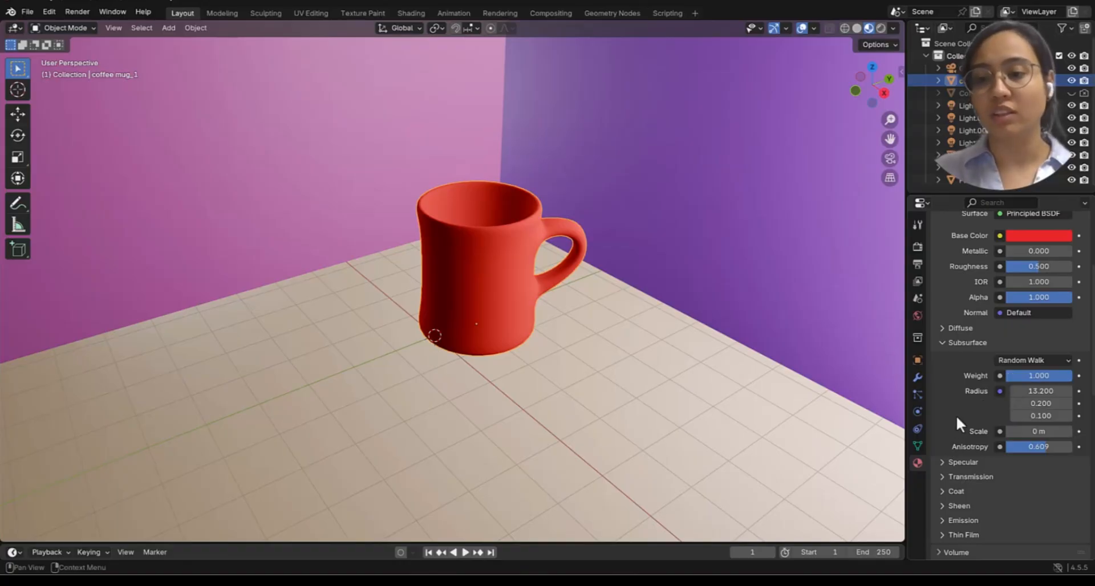
pyautogui.click(1037, 376)
pyautogui.write('0')
pyautogui.press('Return')
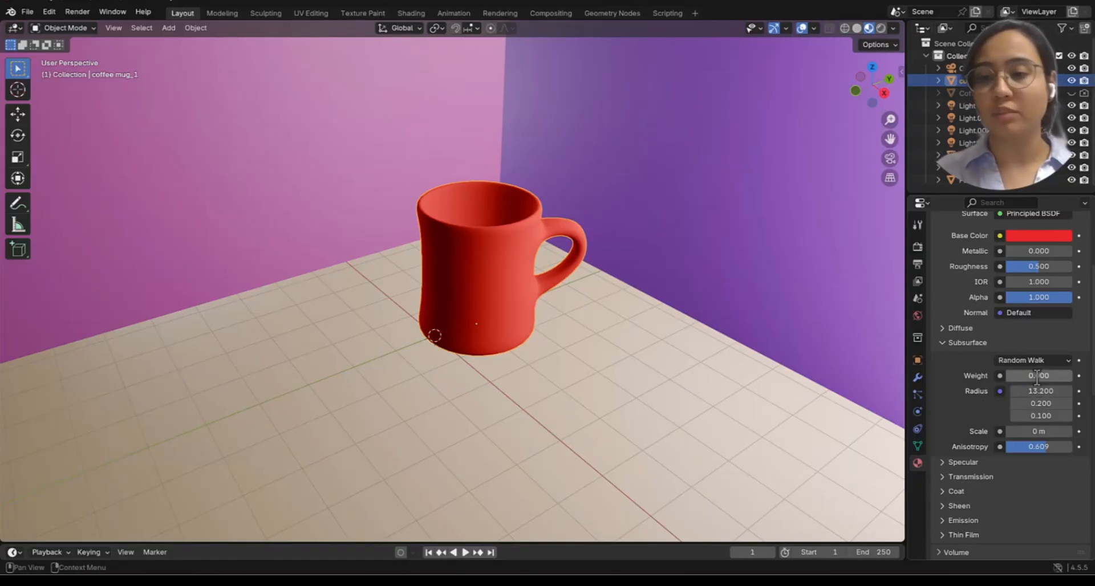
# Step: Expand the material's Specular settings and raise the surface IOR to 5.900
pyautogui.click(963, 462)
pyautogui.scroll(-5, 984, 491)
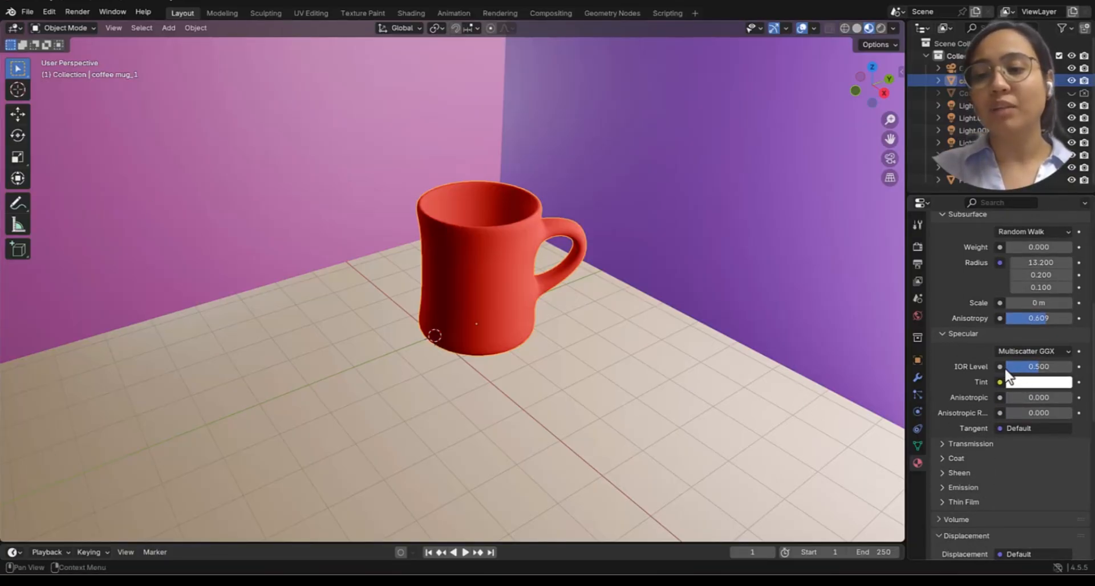
pyautogui.scroll(9, 1006, 372)
pyautogui.moveTo(1005, 387); pyautogui.dragTo(1055, 385)
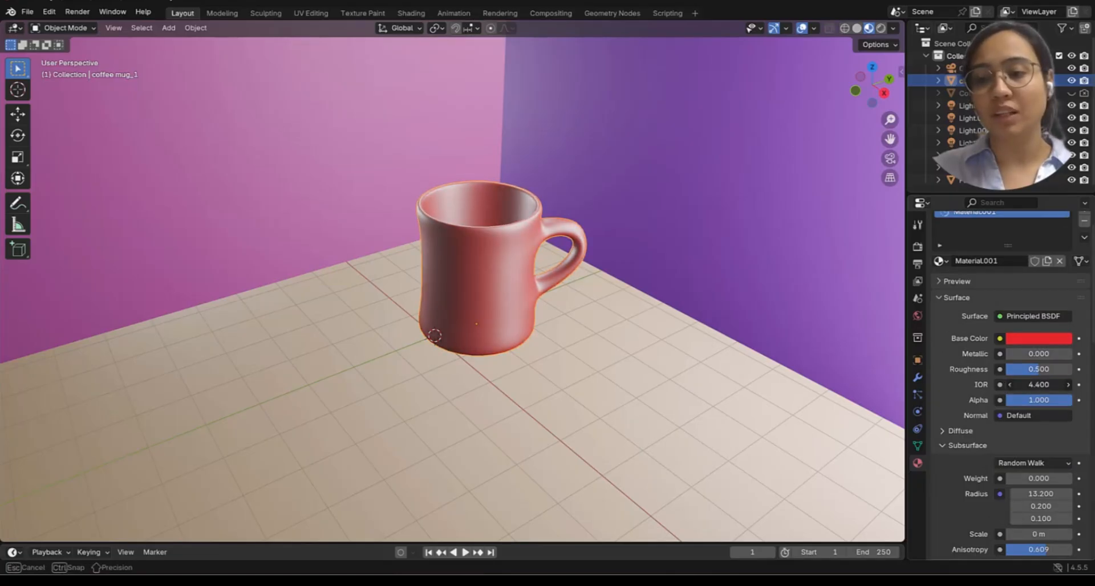
# Step: Increase the specular IOR Level of the mug material and inspect the reflections on the mug
pyautogui.scroll(-10, 1005, 452)
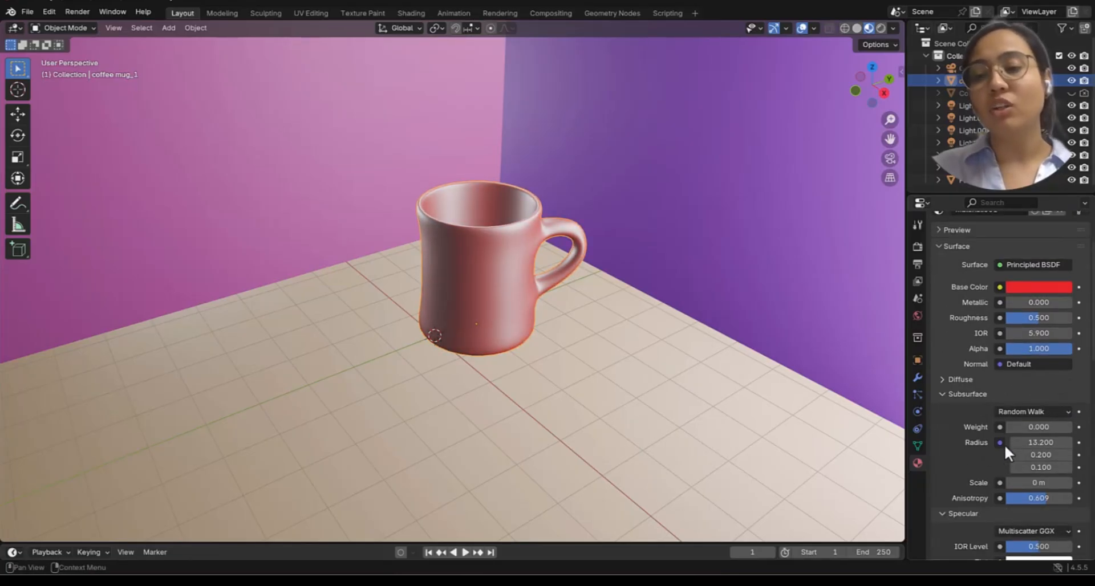
pyautogui.moveTo(1047, 341); pyautogui.dragTo(1062, 341)
pyautogui.moveTo(473, 368); pyautogui.dragTo(889, 320, button='middle')
# Step: Set the mug material's metallic to 1.000 and its IOR to 1.000
pyautogui.scroll(10, 972, 314)
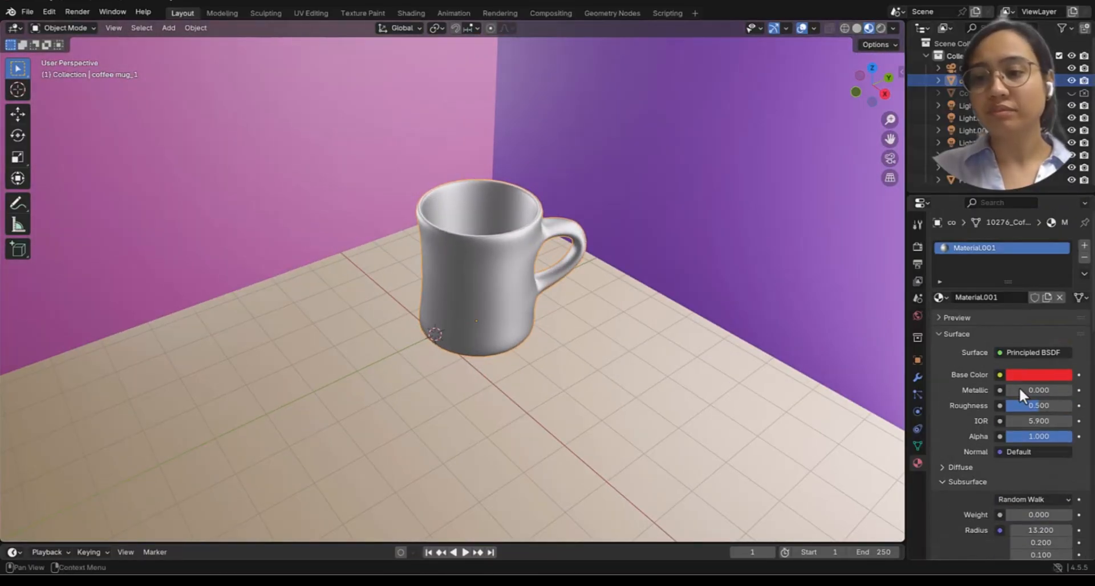
pyautogui.moveTo(1019, 391); pyautogui.dragTo(1066, 397)
pyautogui.moveTo(590, 406); pyautogui.dragTo(628, 418, button='middle')
pyautogui.moveTo(1027, 421); pyautogui.dragTo(995, 421)
pyautogui.scroll(-6, 1005, 491)
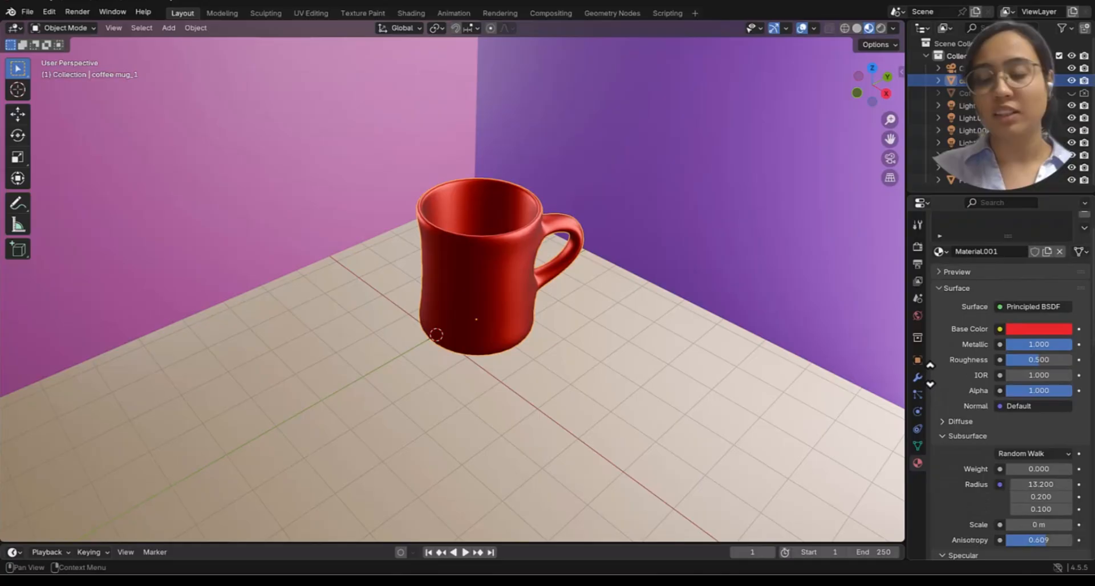
# Step: Set the mug material's specular tint to bright yellow, hex #FFF935FF, and inspect its effect on the metallic mug
pyautogui.scroll(-6, 997, 450)
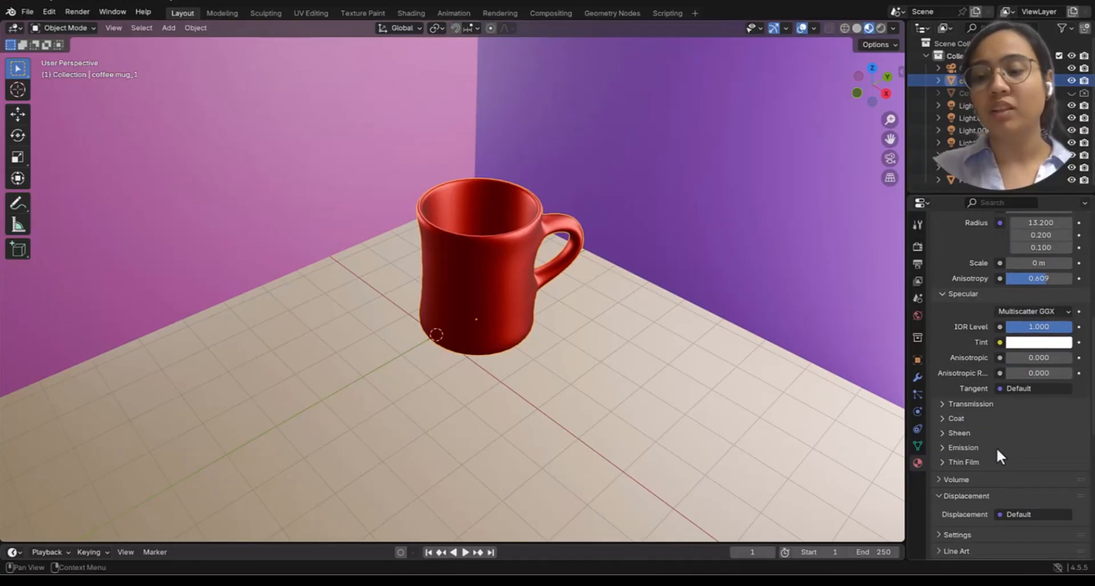
pyautogui.scroll(10, 1016, 351)
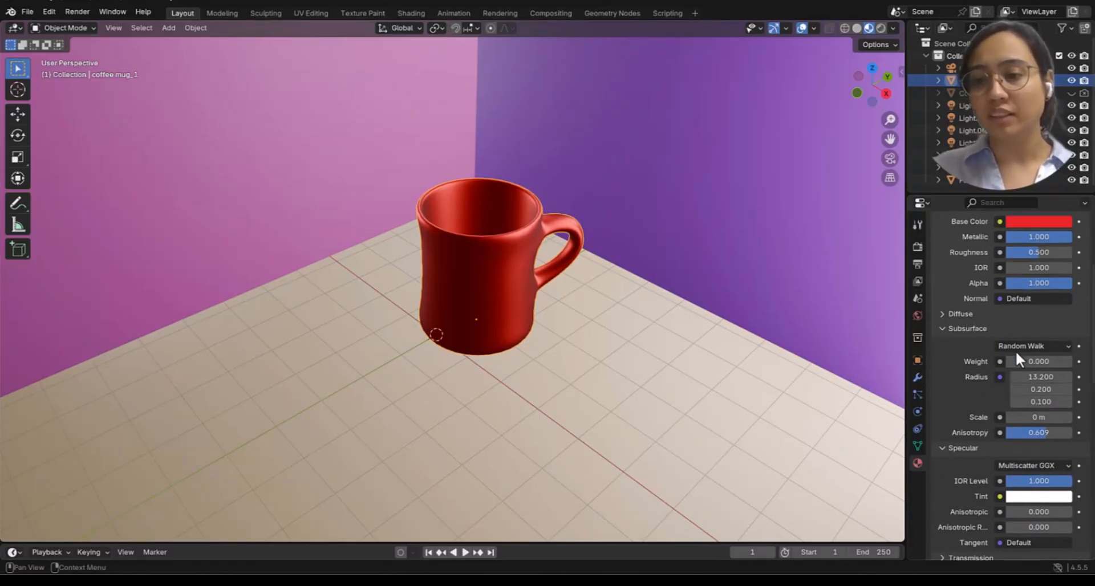
pyautogui.scroll(-10, 1012, 433)
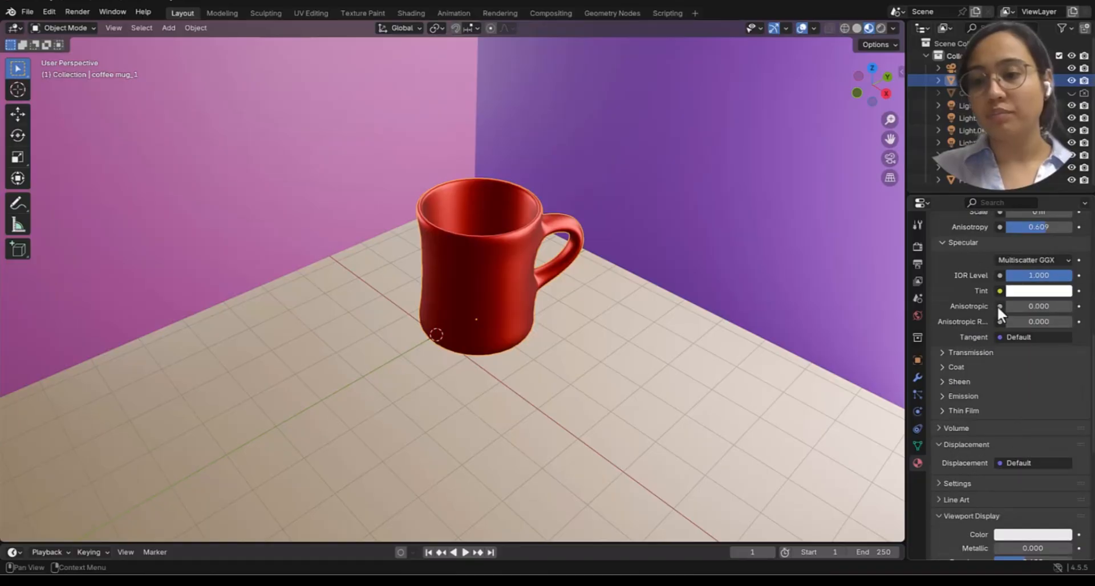
pyautogui.click(1053, 290)
pyautogui.click(1002, 174)
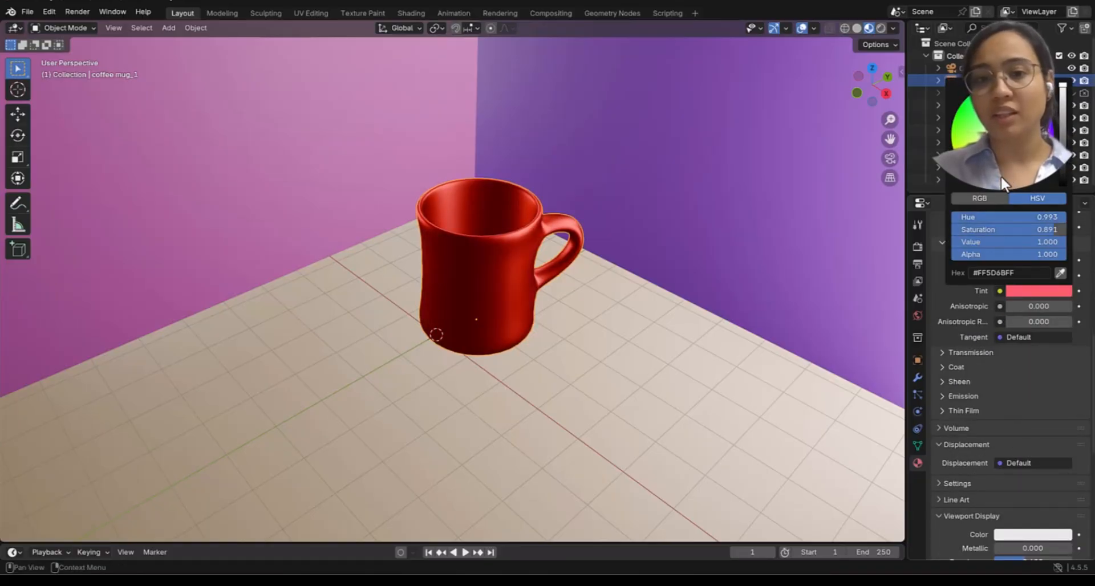
pyautogui.moveTo(988, 174); pyautogui.dragTo(962, 147)
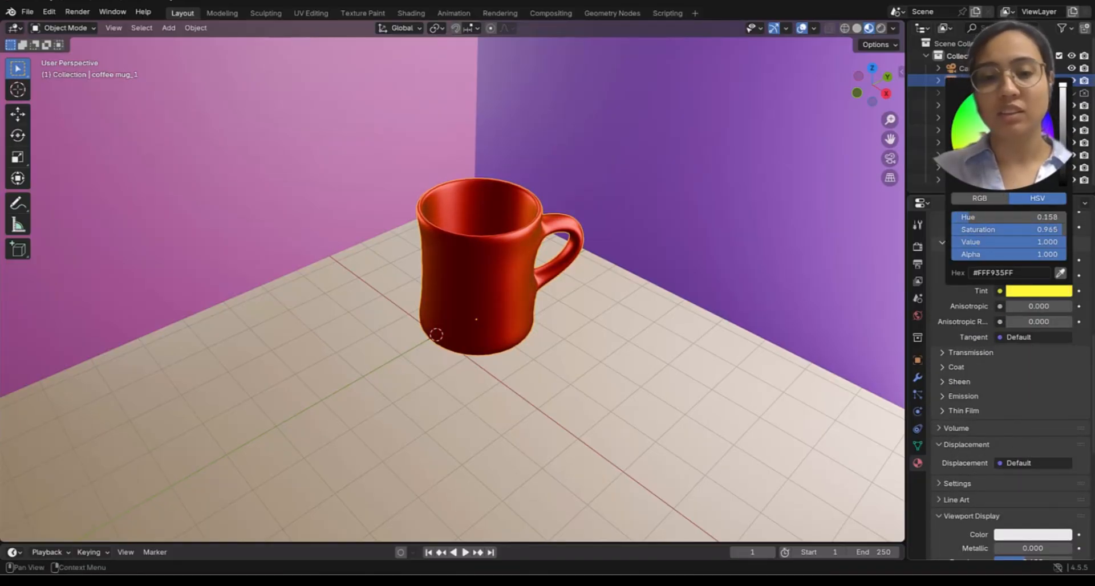
pyautogui.click(1019, 291)
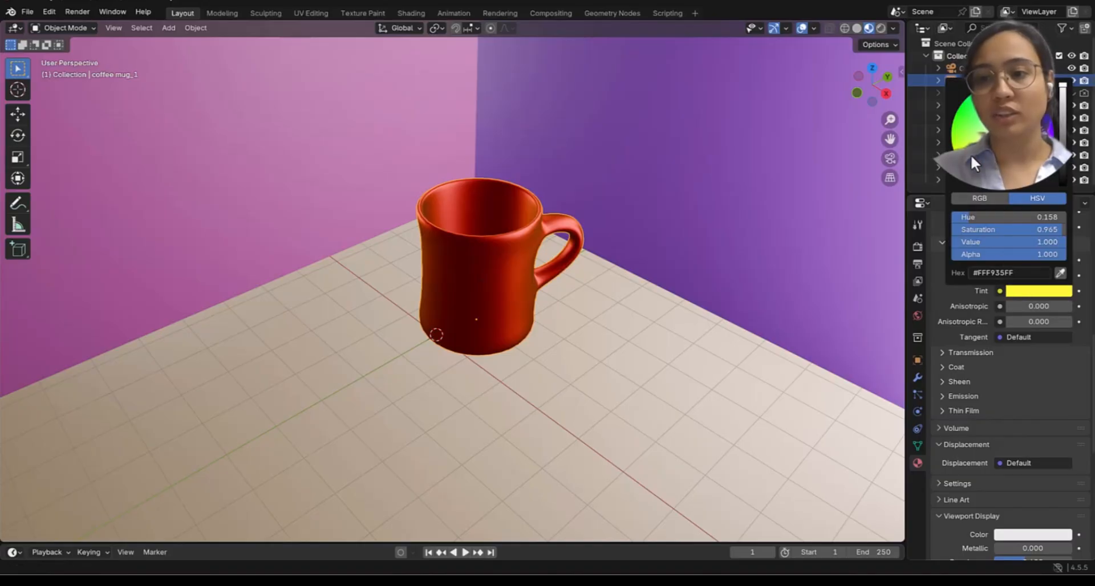
pyautogui.moveTo(510, 274); pyautogui.dragTo(526, 257, button='middle')
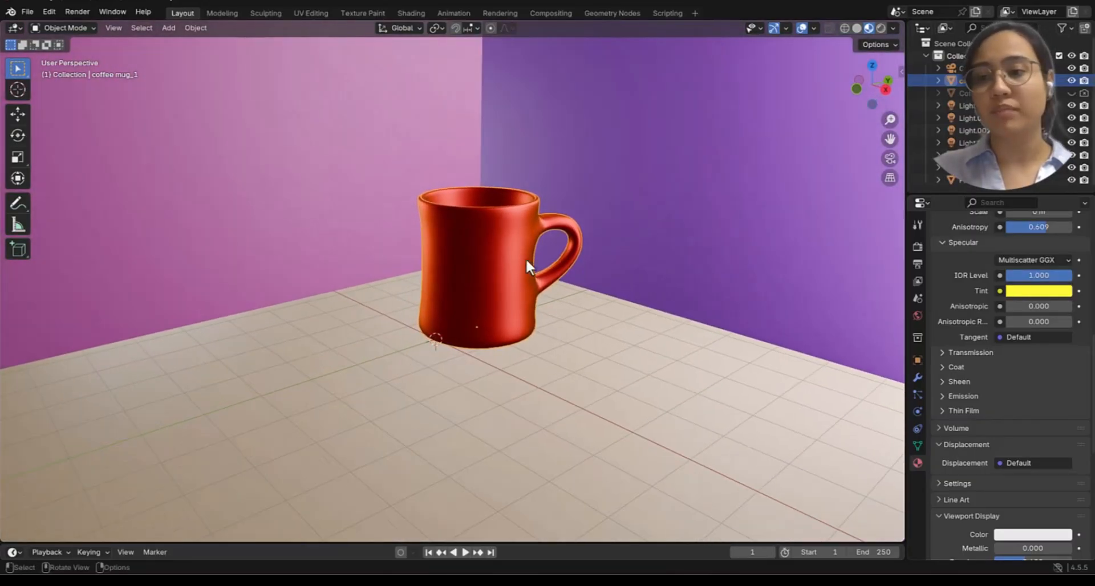
# Step: Shift the specular tint to a slightly softer yellow and inspect the mug from the side and from above
pyautogui.click(1021, 292)
pyautogui.moveTo(890, 277); pyautogui.dragTo(650, 305, button='middle')
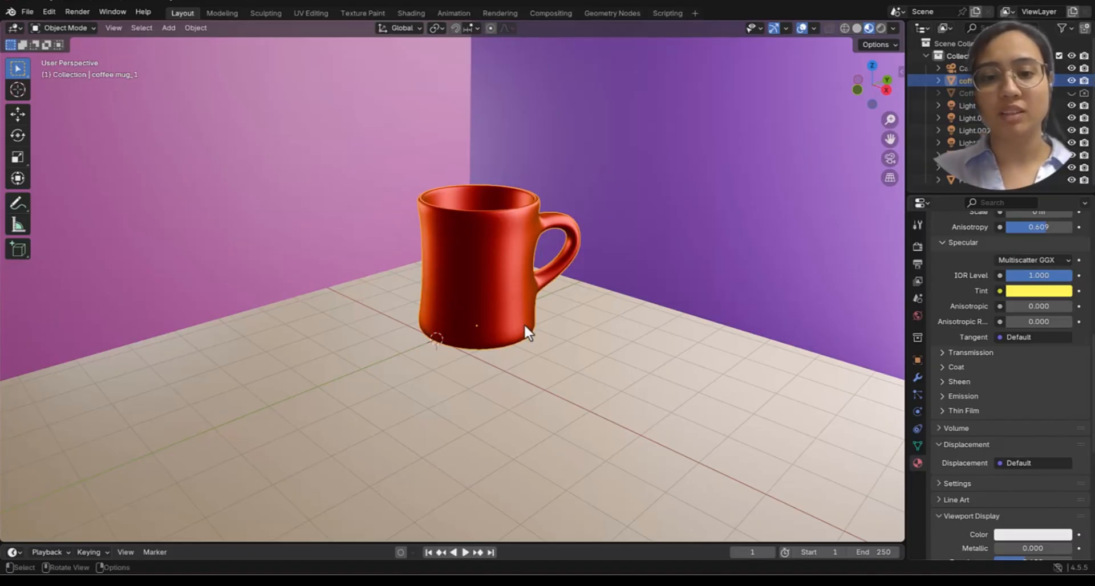
pyautogui.moveTo(493, 266); pyautogui.dragTo(542, 323, button='middle')
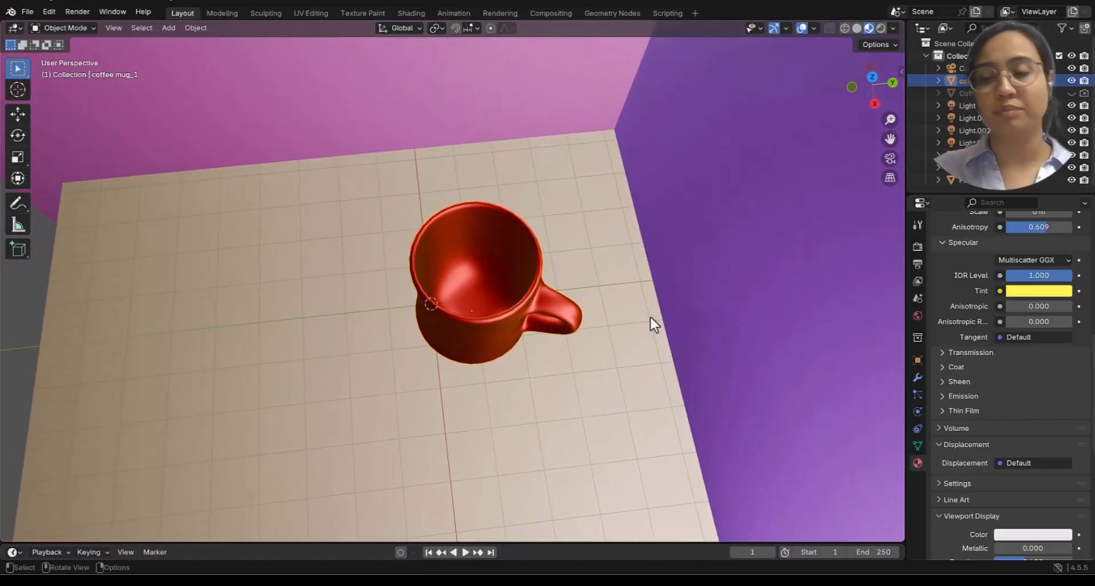
# Step: Set the mug material's metallic to 0.000 and inspect the non-metallic surface from low and high angles
pyautogui.scroll(12, 1026, 290)
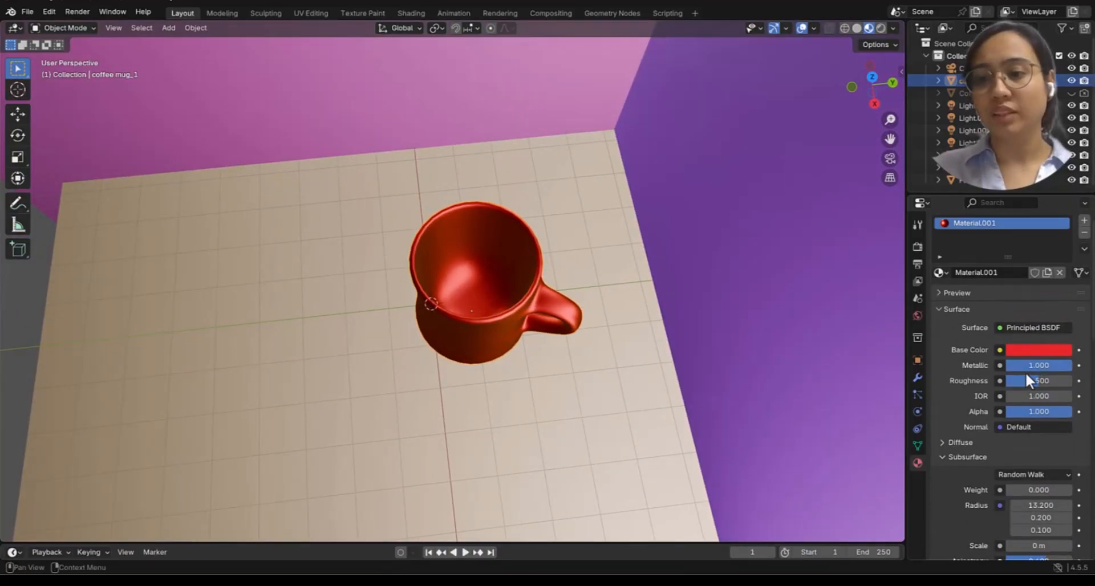
pyautogui.moveTo(1063, 365); pyautogui.dragTo(1007, 366)
pyautogui.moveTo(848, 382); pyautogui.dragTo(724, 256, button='middle')
pyautogui.scroll(-8, 1031, 422)
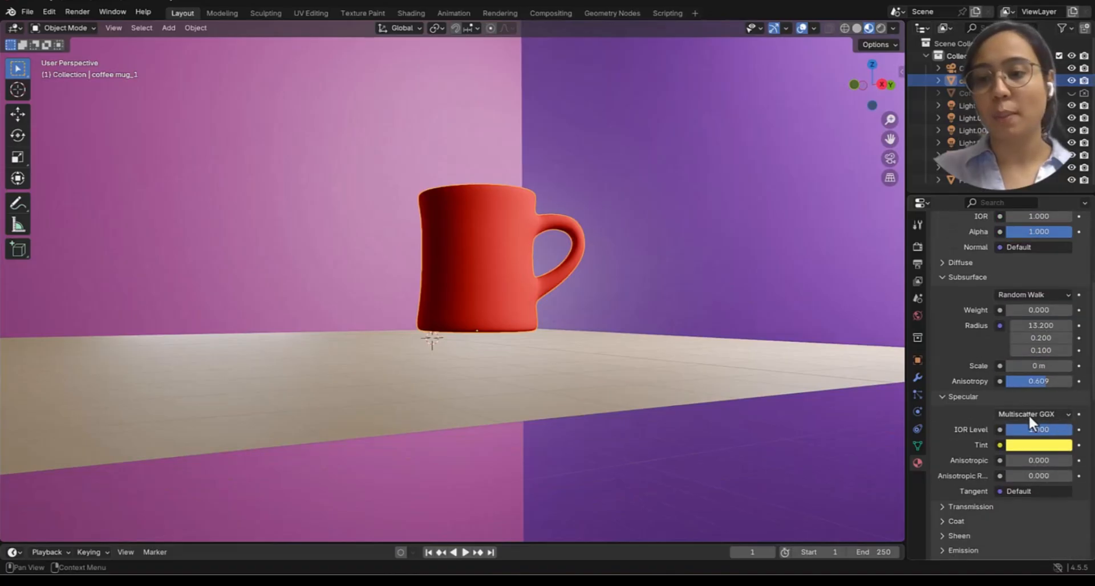
pyautogui.moveTo(706, 348); pyautogui.dragTo(758, 394, button='middle')
# Step: Raise the mug material's surface IOR to 2.400 and inspect the yellow-tinted reflections
pyautogui.scroll(4, 1049, 306)
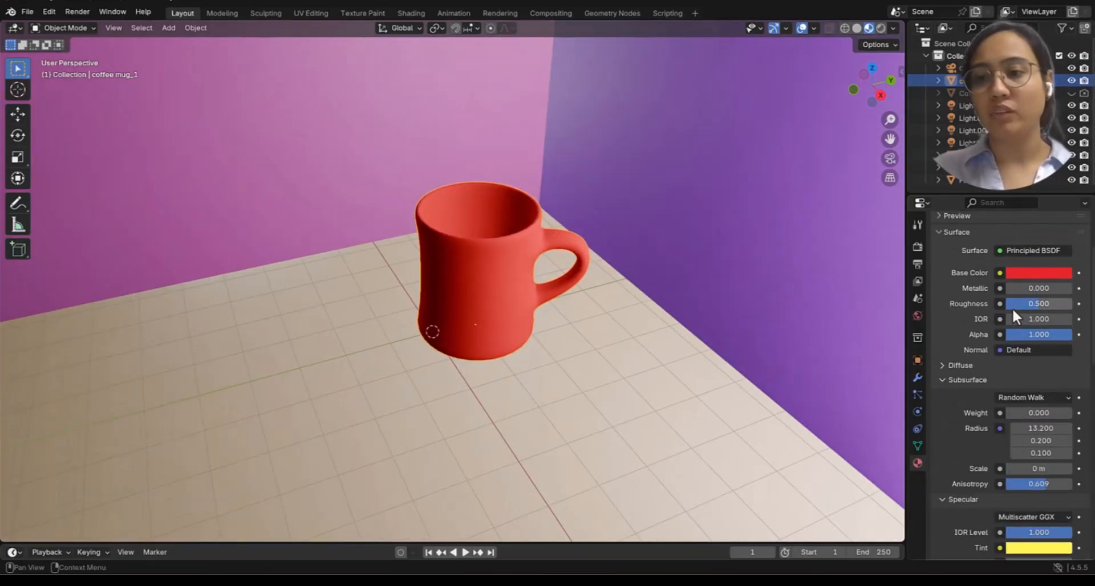
pyautogui.moveTo(1014, 319); pyautogui.dragTo(1060, 319)
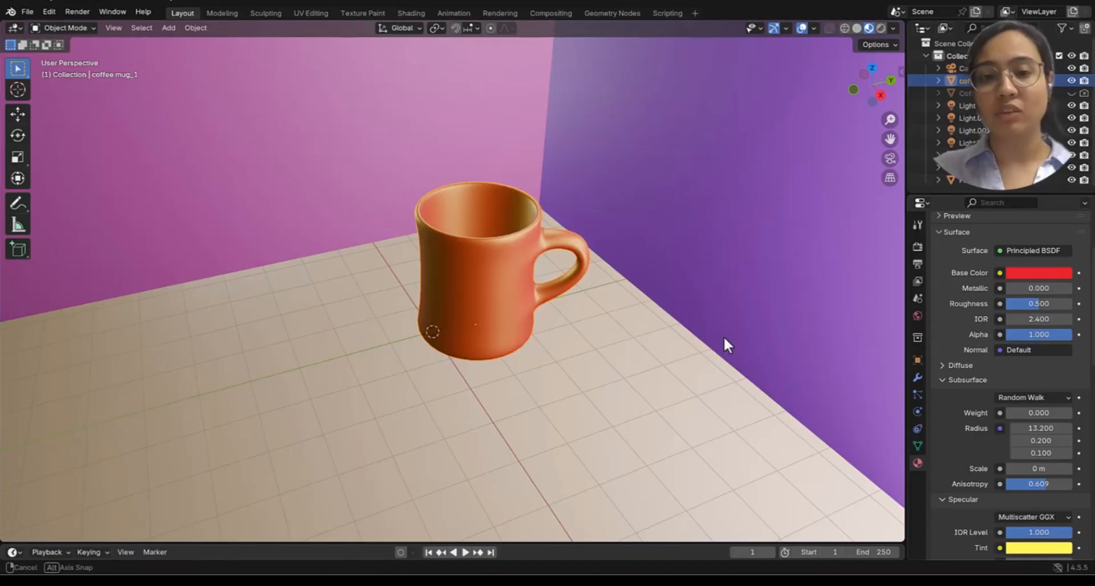
pyautogui.moveTo(723, 336); pyautogui.dragTo(473, 274, button='middle')
# Step: Lower the mug material's specular IOR Level to 0.564
pyautogui.scroll(-8, 985, 447)
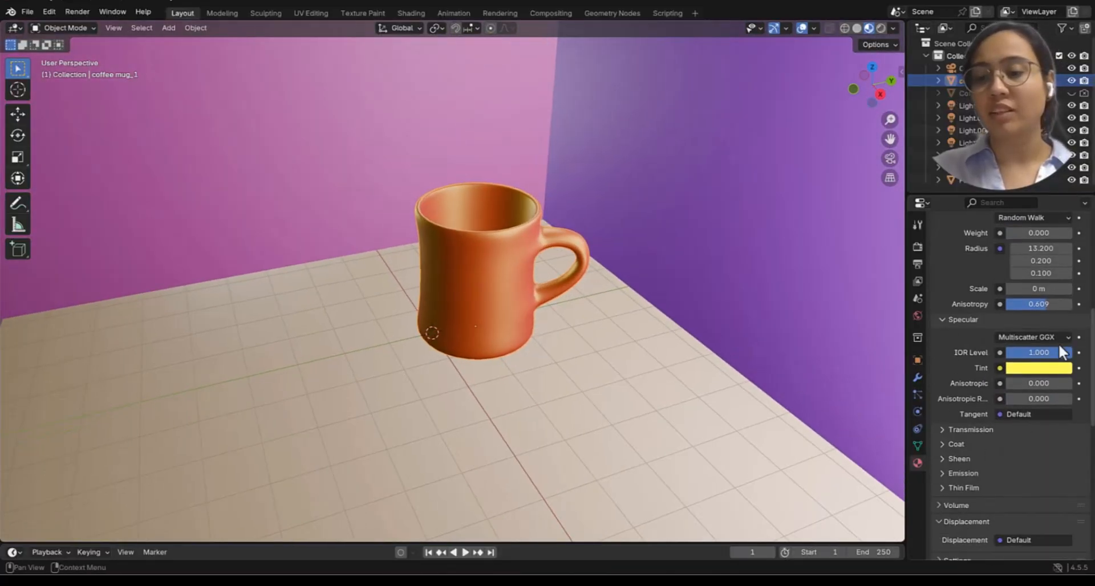
pyautogui.moveTo(1031, 353)
pyautogui.mouseDown()
pyautogui.moveTo(1020, 353)
pyautogui.moveTo(1035, 353)
pyautogui.mouseUp()
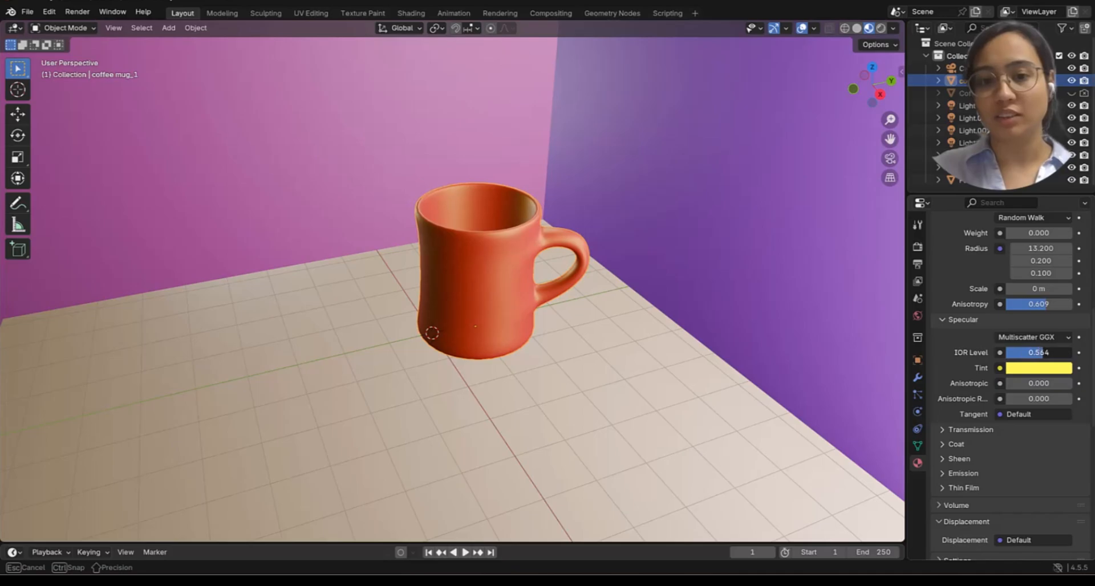
pyautogui.moveTo(326, 373)
pyautogui.mouseDown(button='middle')
pyautogui.moveTo(348, 348)
pyautogui.moveTo(325, 362)
pyautogui.mouseUp(button='middle')
# Step: Look through the scene camera and orbit it to frame the mug from a slightly higher angle
pyautogui.click(884, 158)
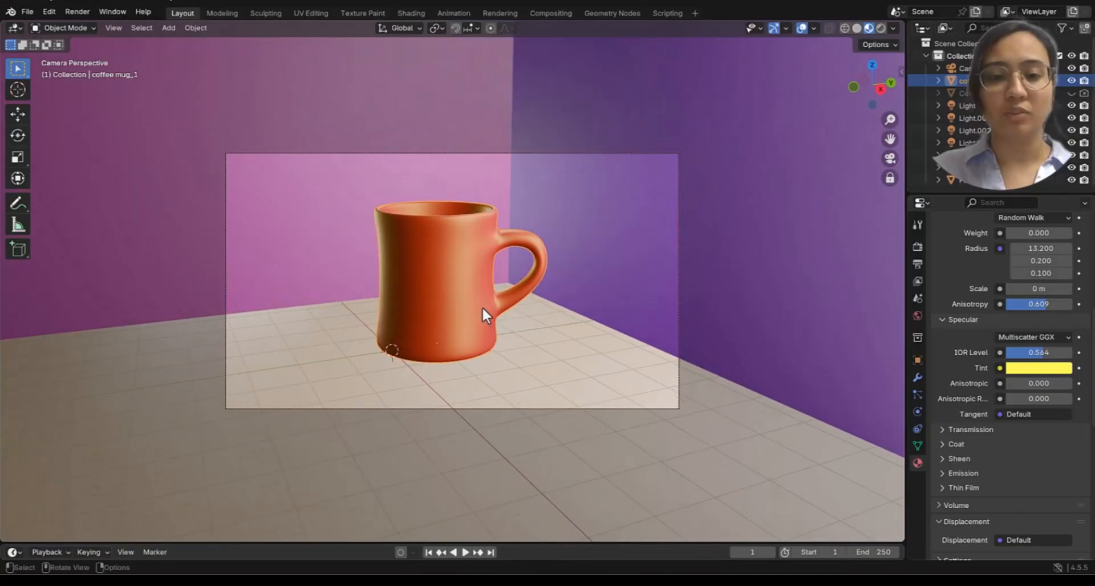
pyautogui.moveTo(510, 324); pyautogui.dragTo(503, 342, button='middle')
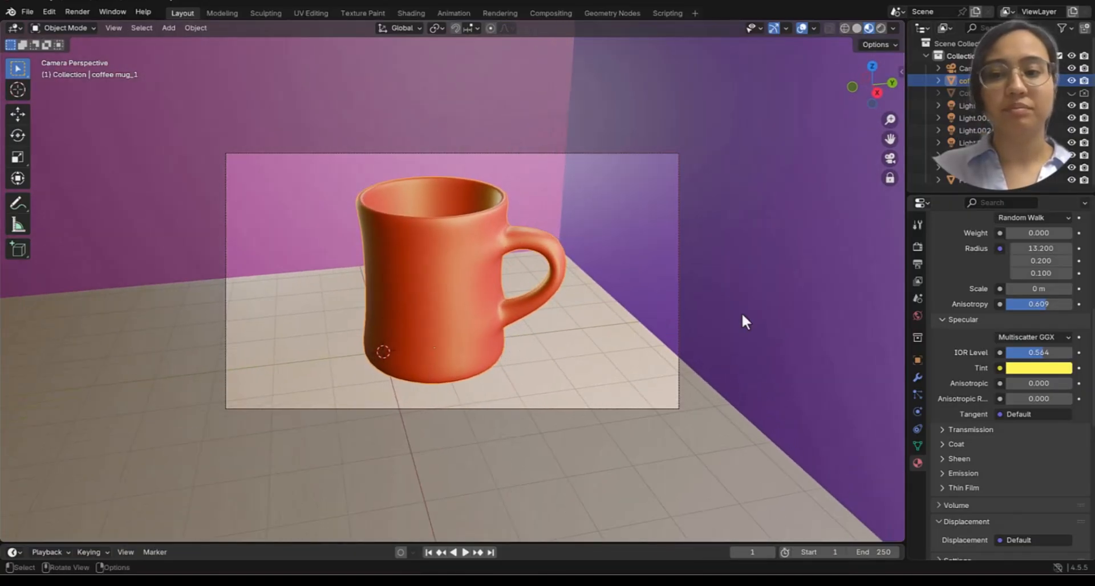
pyautogui.click(799, 317)
pyautogui.click(888, 164)
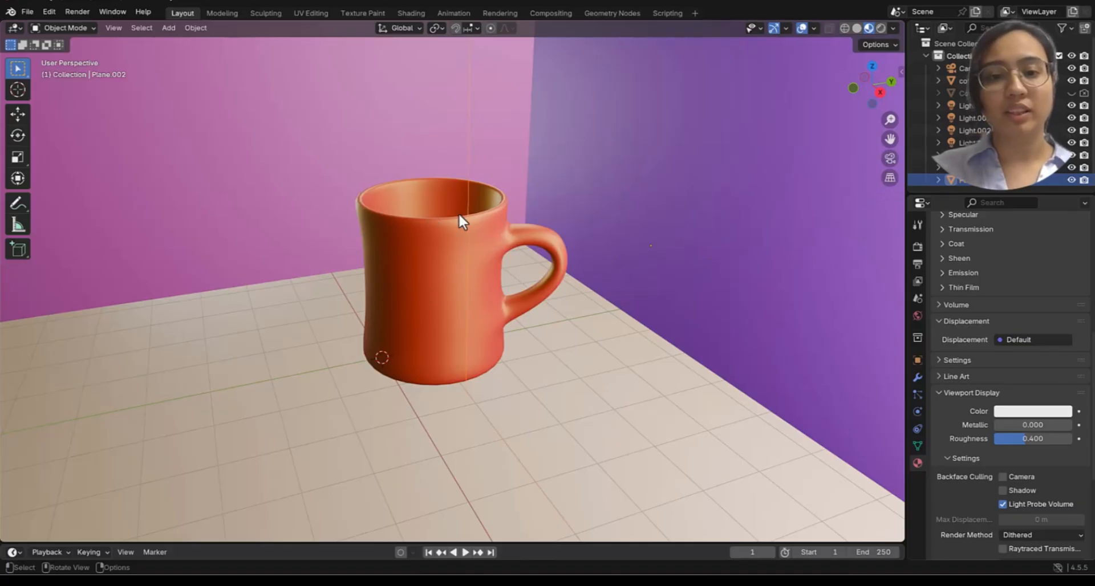
pyautogui.click(890, 158)
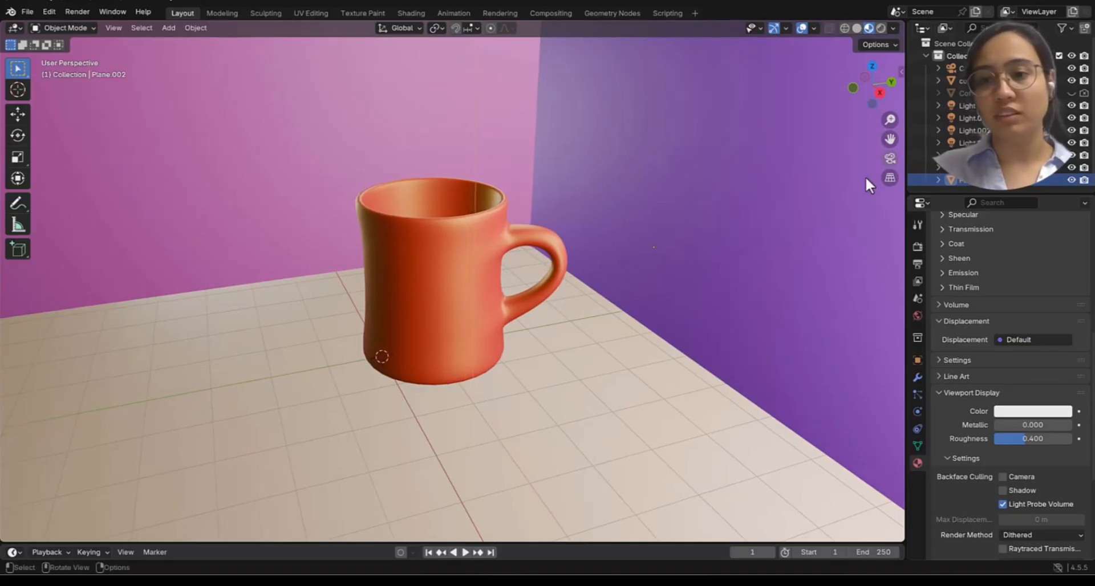
pyautogui.moveTo(571, 315); pyautogui.dragTo(660, 328, button='middle')
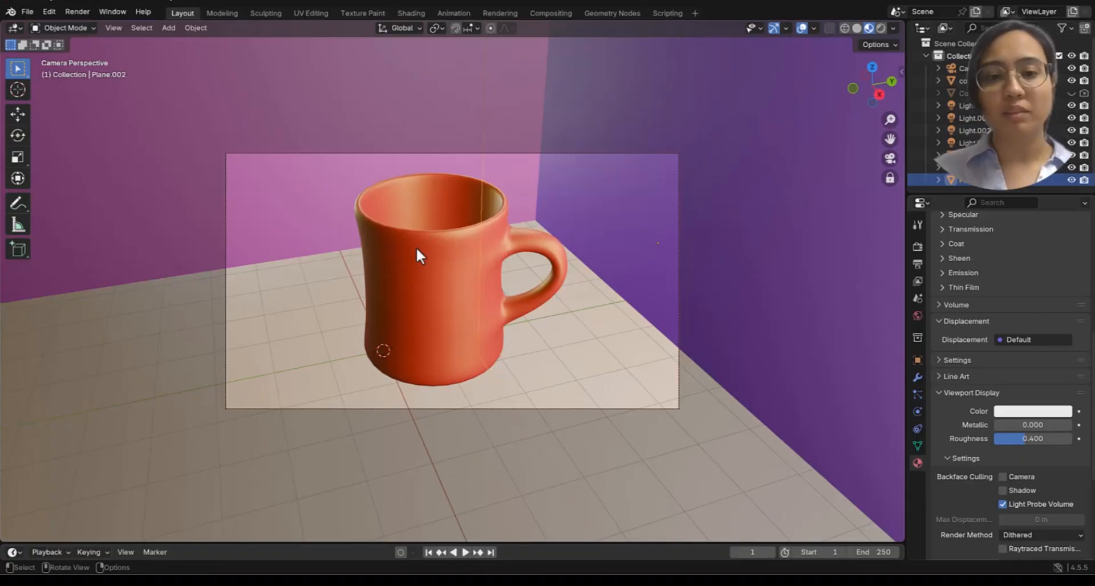
# Step: Compare the mug in the free perspective view with the camera's framing, ending outside the camera view with the mug selected
pyautogui.click(890, 158)
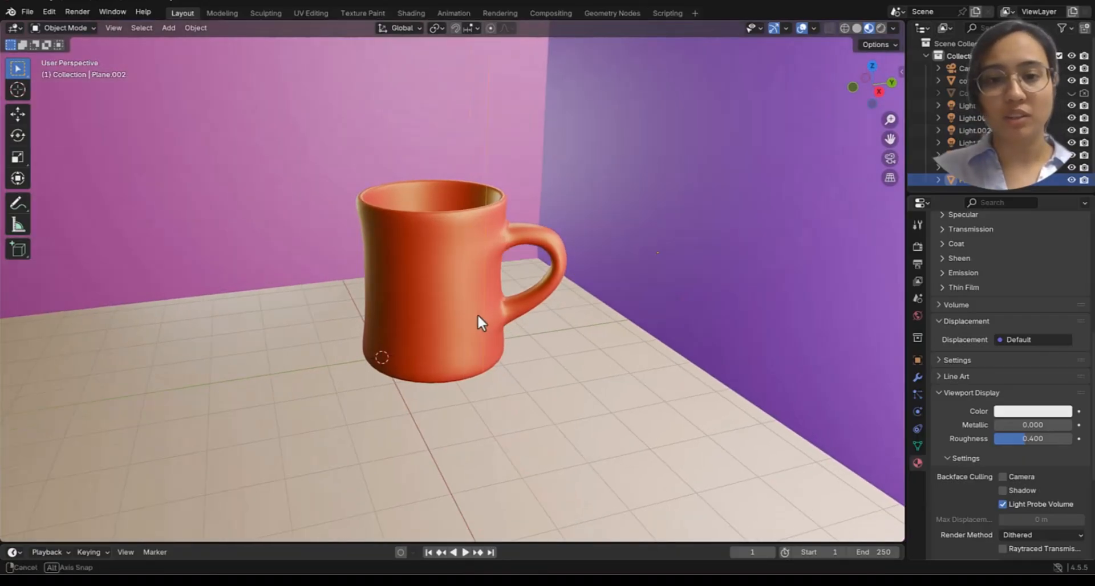
pyautogui.moveTo(479, 319); pyautogui.dragTo(508, 328, button='middle')
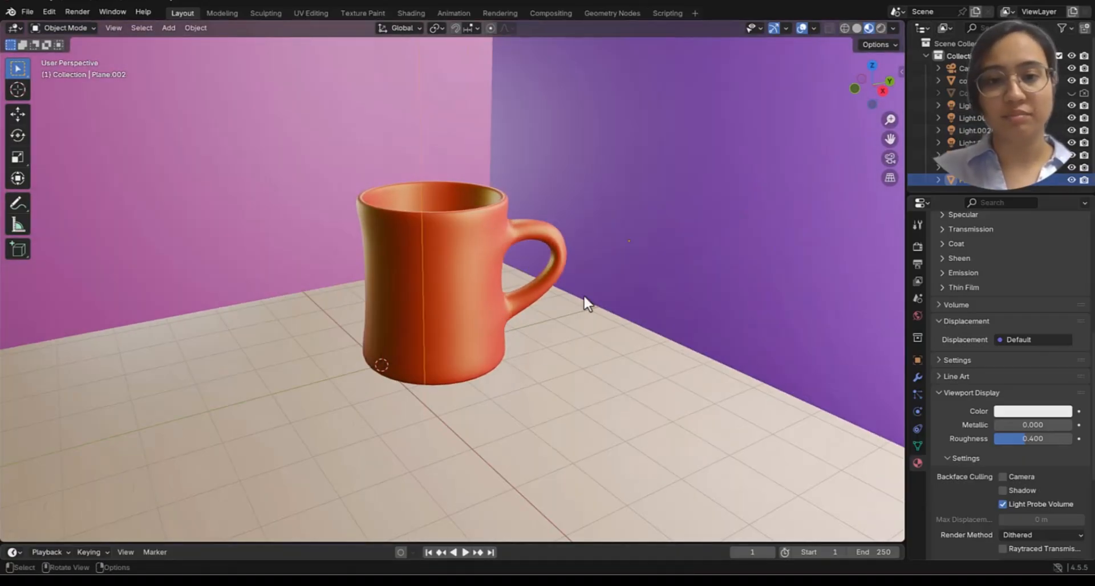
pyautogui.click(889, 159)
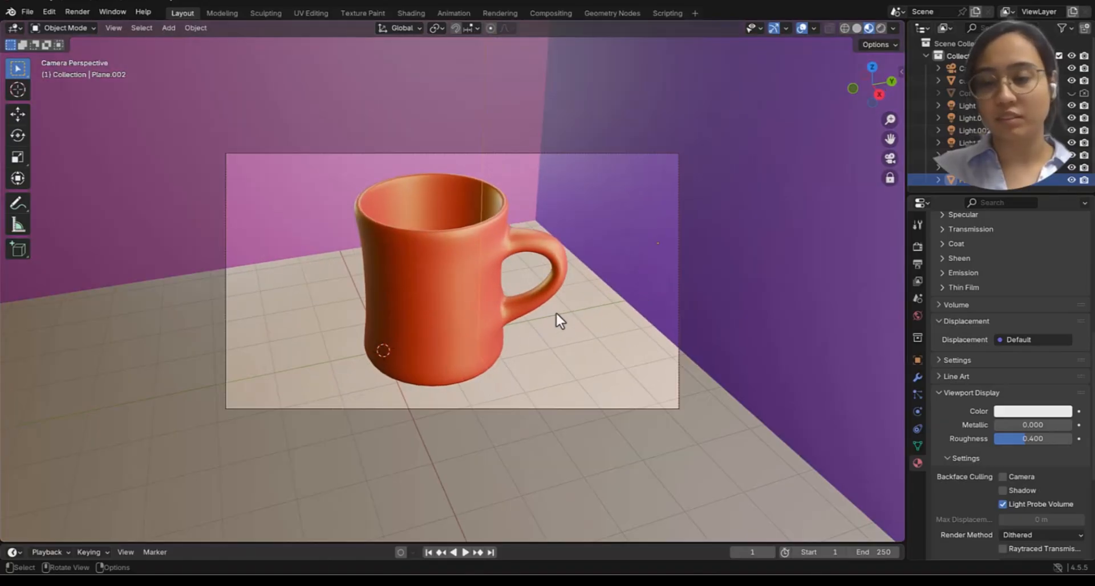
pyautogui.click(889, 159)
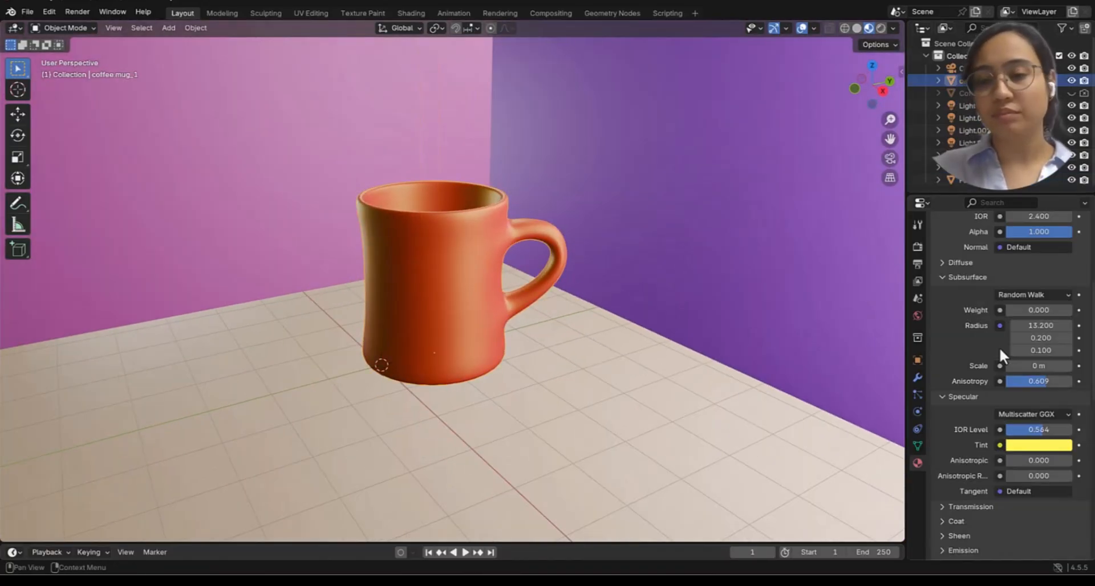
# Step: Collapse the mug material's Subsurface and Specular settings and expand its Transmission settings
pyautogui.scroll(-4, 999, 347)
pyautogui.click(941, 319)
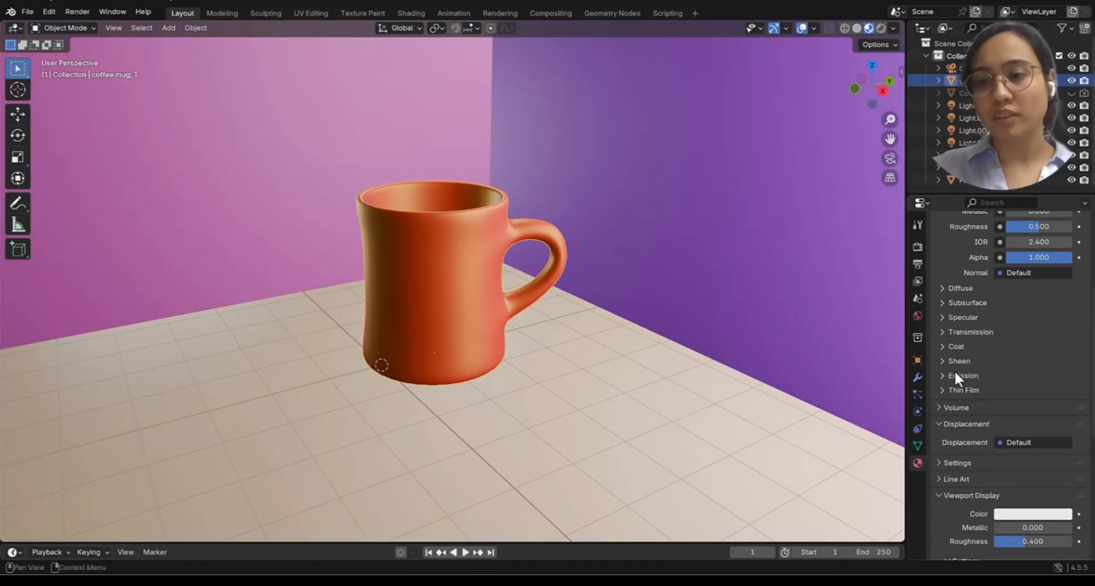
pyautogui.scroll(3, 958, 365)
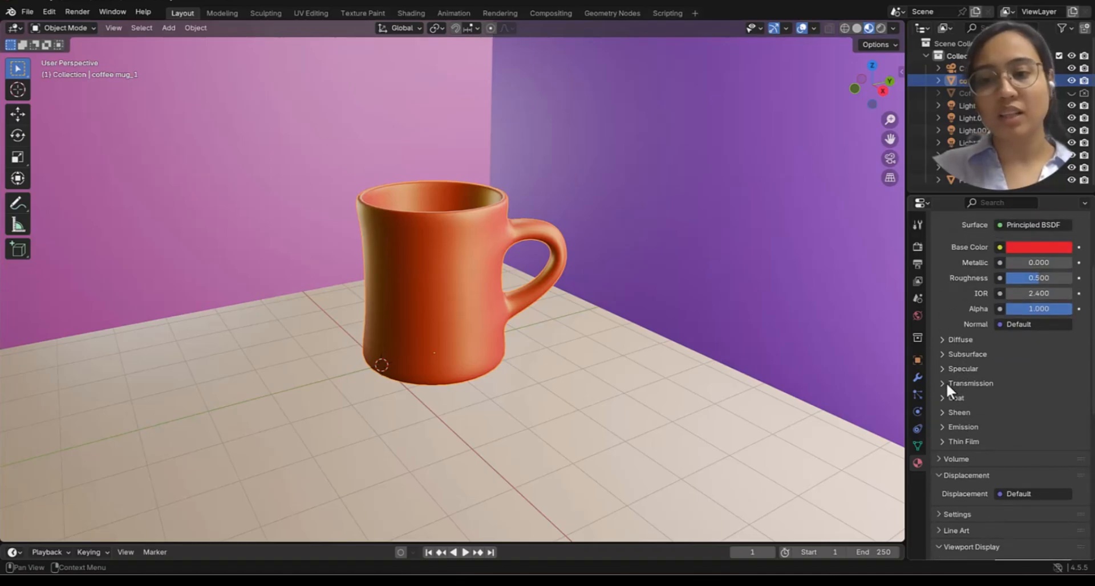
pyautogui.click(946, 383)
pyautogui.scroll(-2, 1028, 408)
pyautogui.moveTo(889, 399); pyautogui.dragTo(838, 386, button='middle')
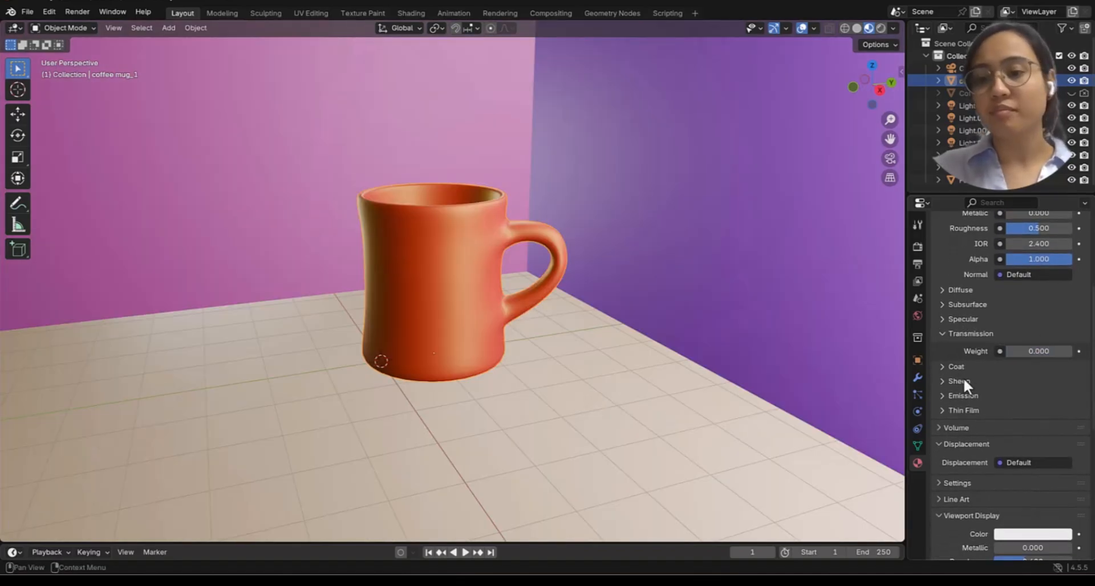
# Step: Expand the Emission settings, set the emission color to red, hex #FF1523FF, and raise the strength to 2.400
pyautogui.click(947, 395)
pyautogui.scroll(-1, 993, 413)
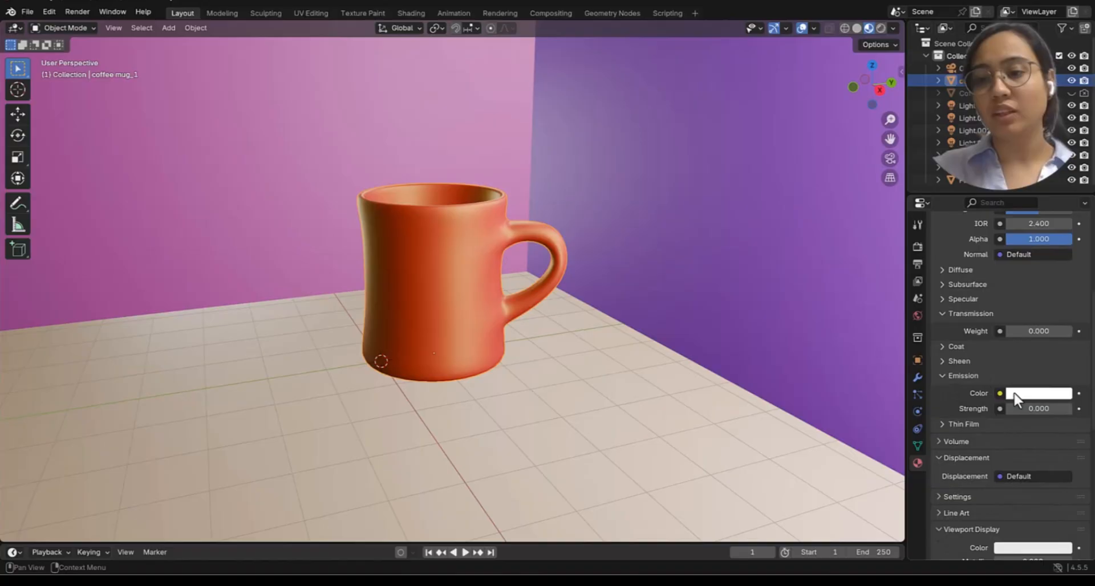
pyautogui.click(1011, 393)
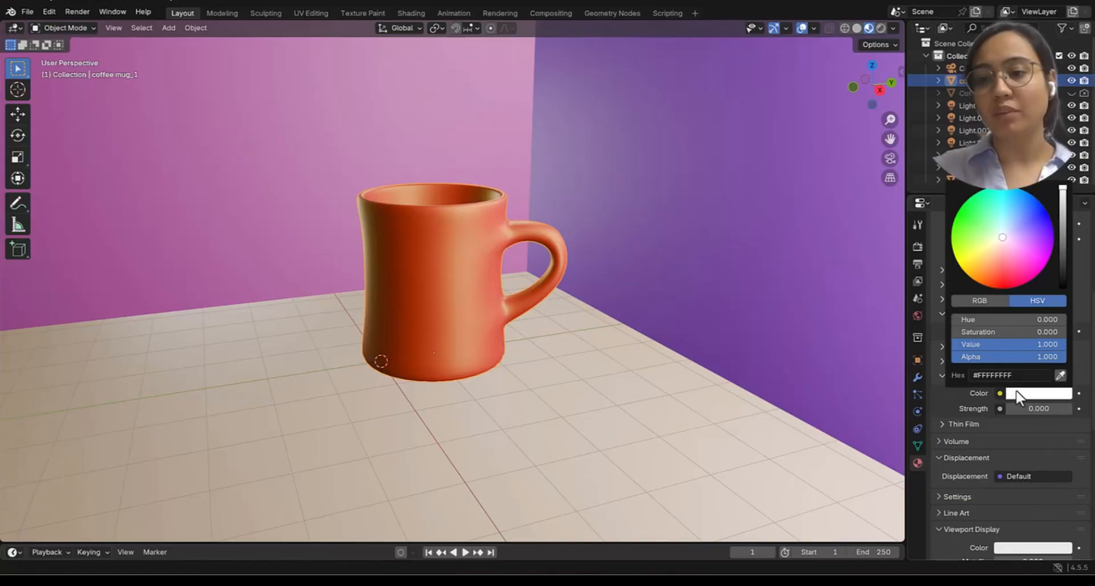
pyautogui.click(1003, 283)
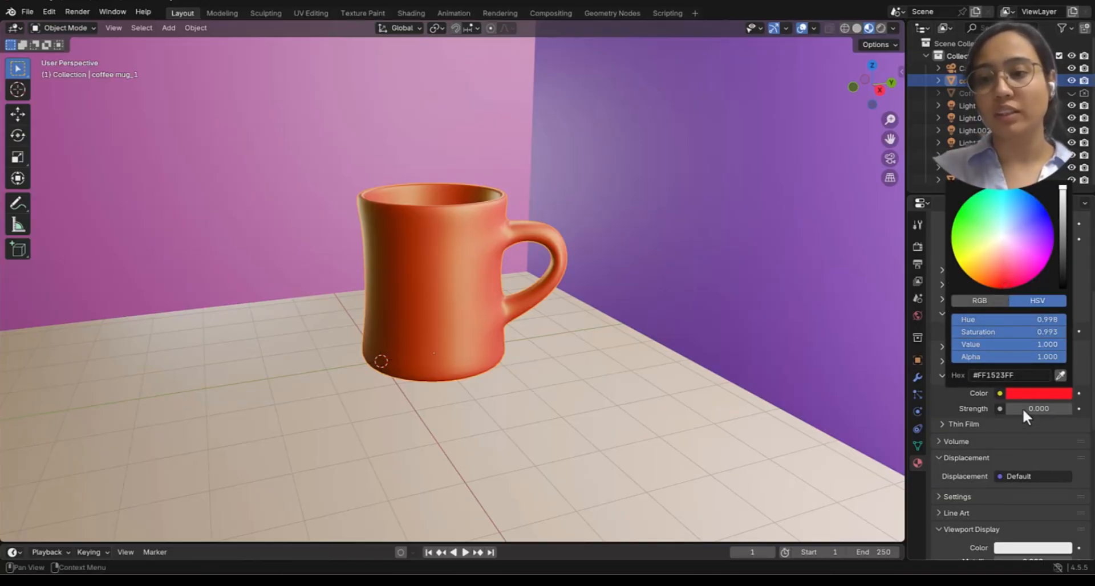
pyautogui.moveTo(1064, 411); pyautogui.dragTo(1039, 419)
# Step: Change the mug's emission color to pale pink, hex #FFE1F0FF
pyautogui.click(1038, 393)
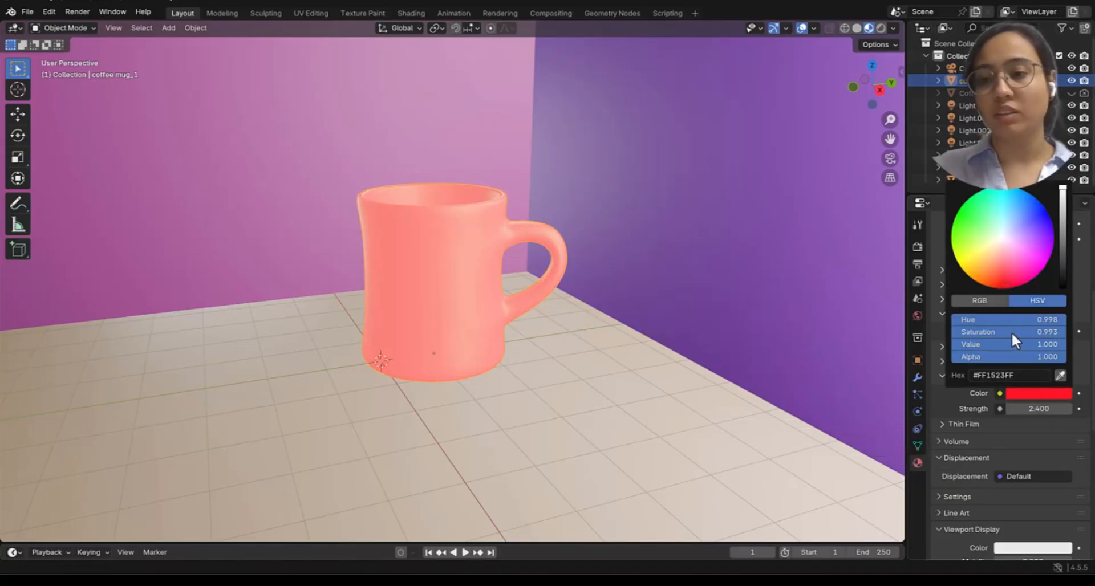
pyautogui.click(1005, 243)
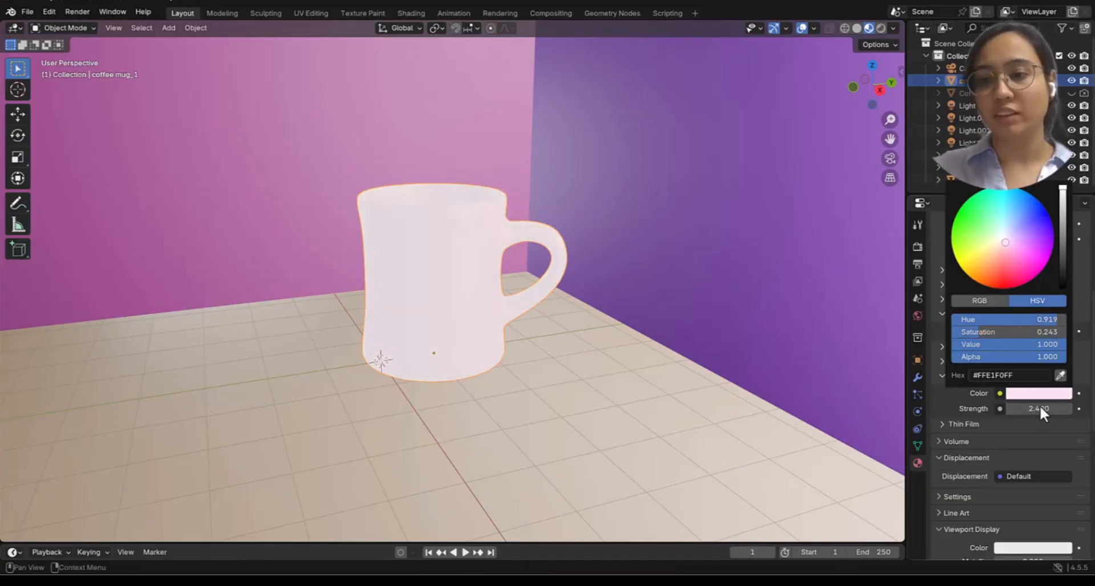
# Step: Set the emission strength to 0.000 and the emission color to a near-white tone, hex #FFF2F0FF
pyautogui.moveTo(1035, 414)
pyautogui.mouseDown()
pyautogui.moveTo(1009, 415)
pyautogui.moveTo(1023, 405)
pyautogui.mouseUp()
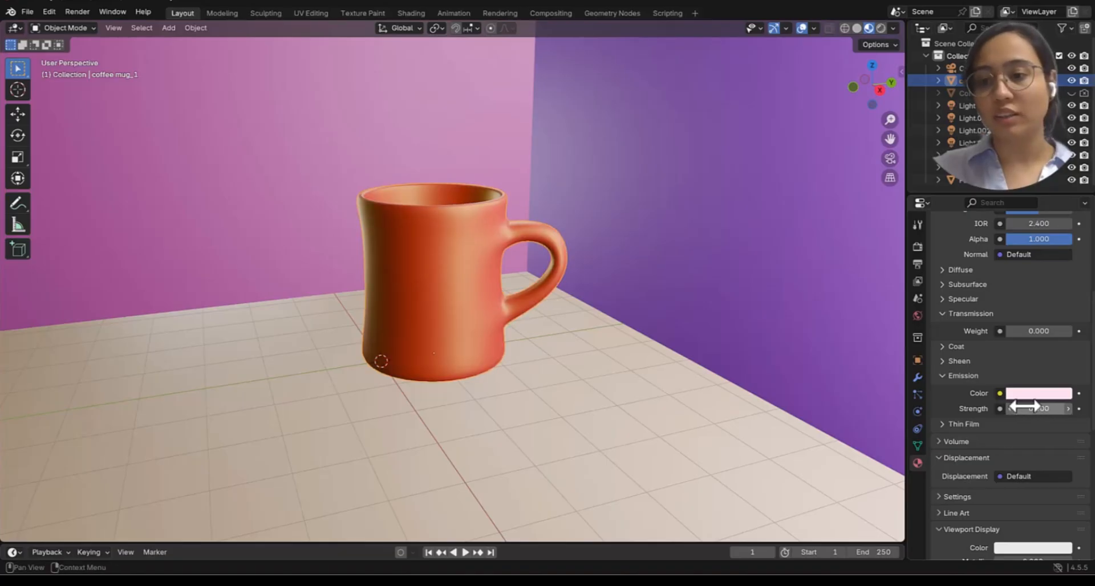
pyautogui.click(1015, 397)
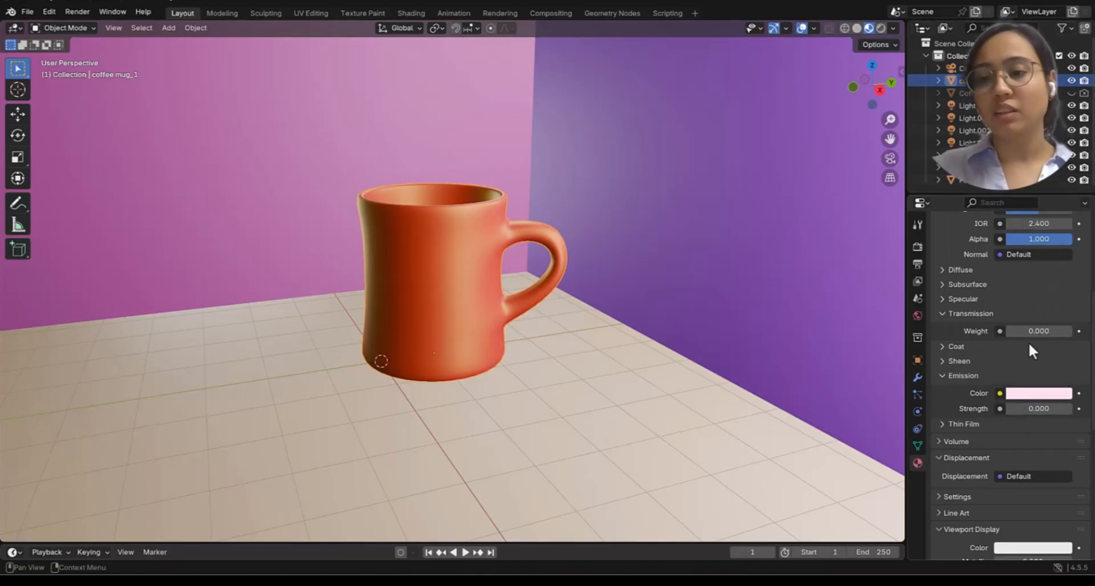
pyautogui.click(1032, 395)
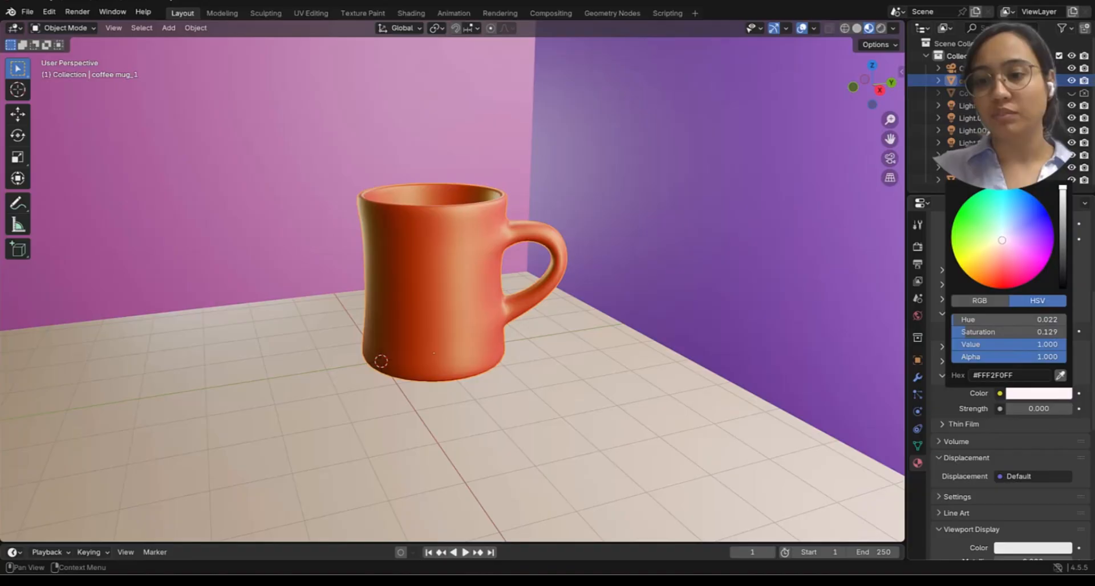
# Step: Reselect the coffee mug and switch to the Shading workspace
pyautogui.click(837, 478)
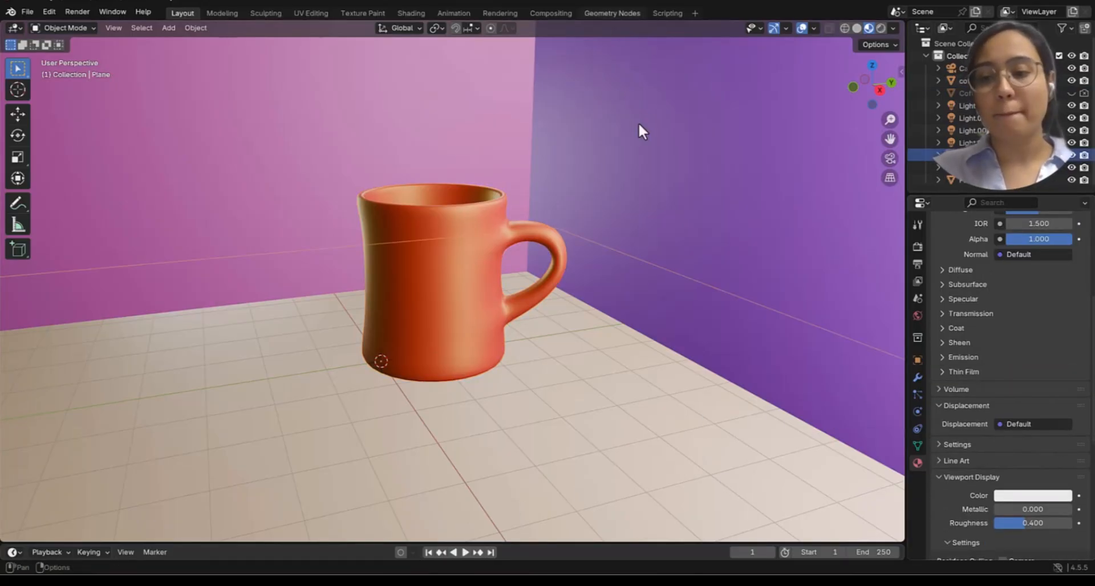
pyautogui.click(425, 284)
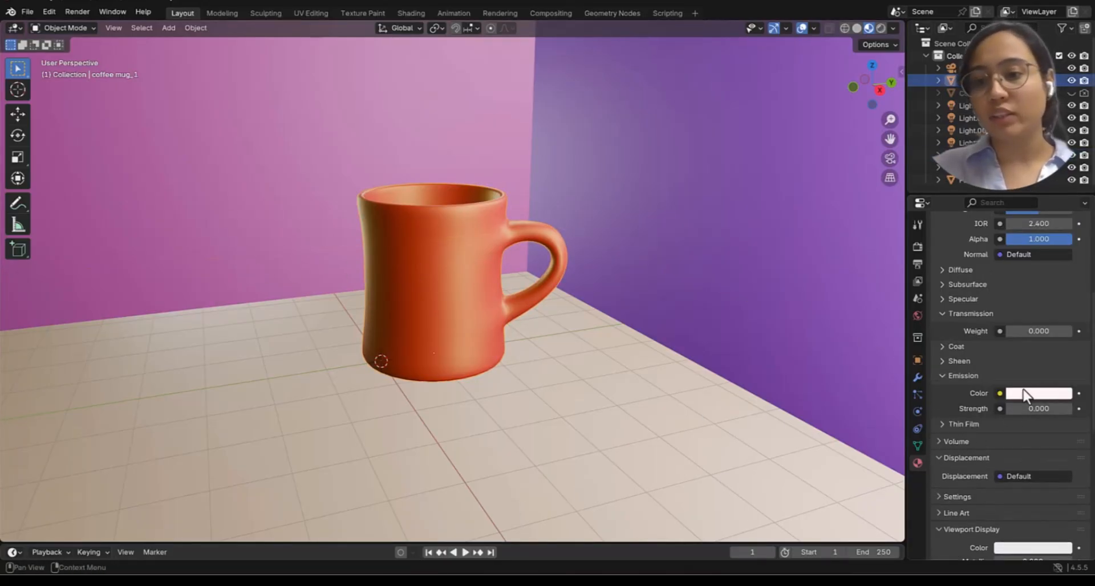
pyautogui.scroll(8, 975, 326)
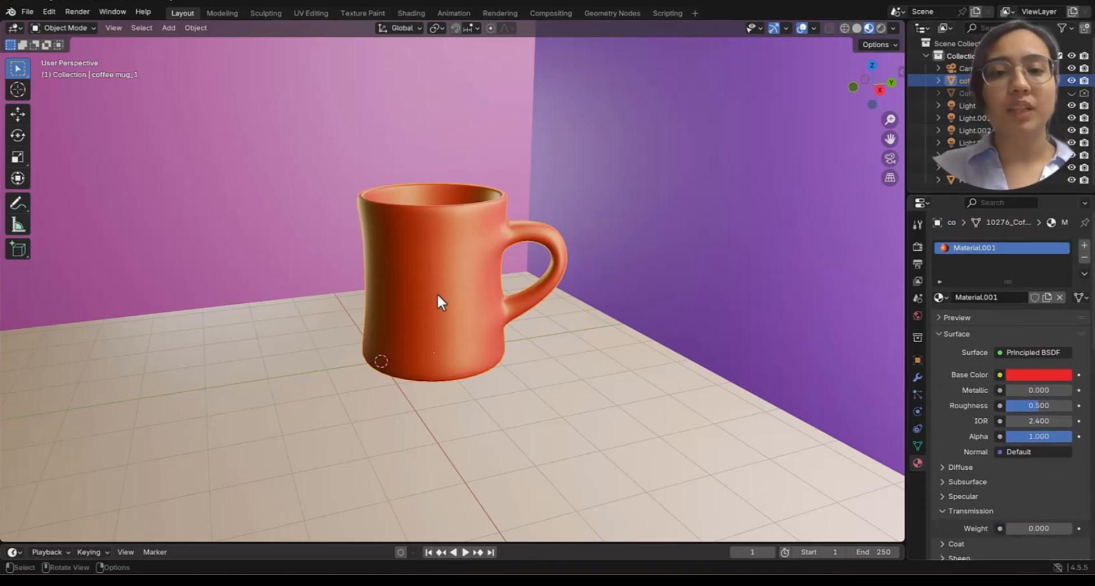
pyautogui.click(410, 13)
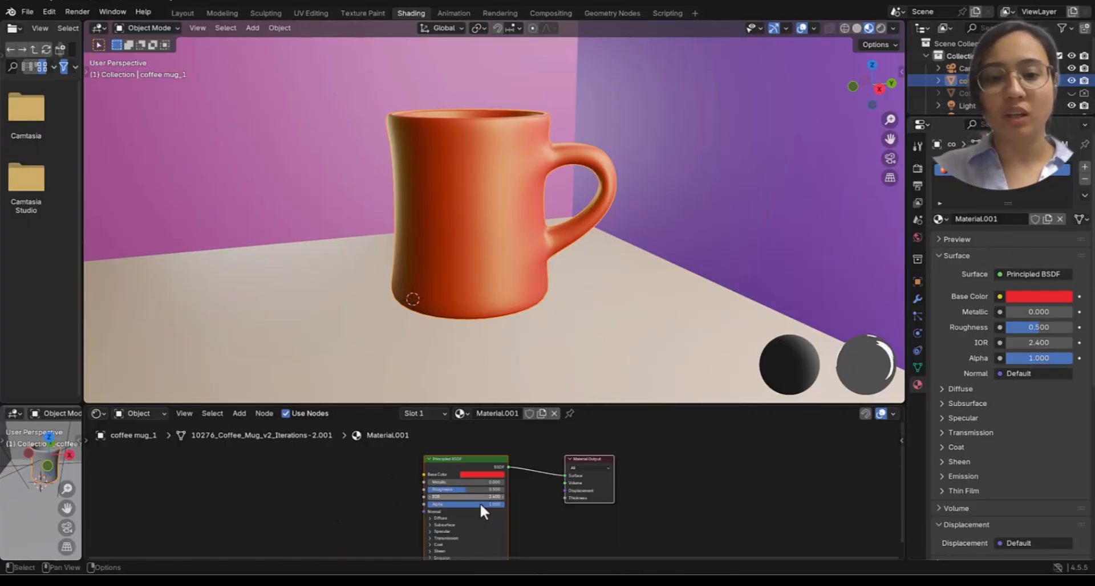
# Step: Enlarge the shader node editor and switch the 3D view to the camera's perspective
pyautogui.moveTo(492, 510); pyautogui.dragTo(568, 507, button='middle')
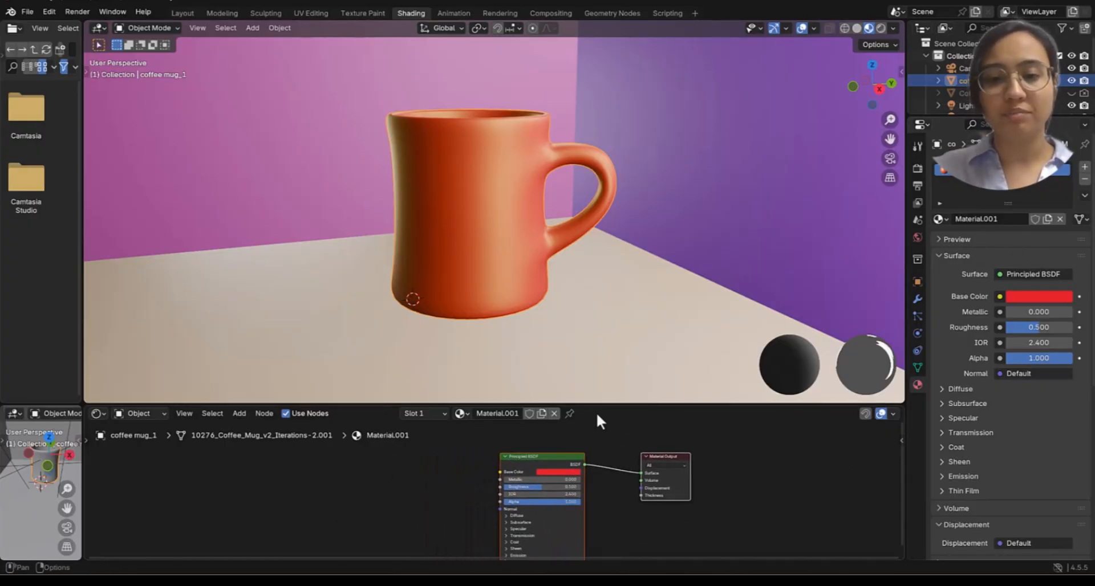
pyautogui.moveTo(605, 405); pyautogui.dragTo(613, 333)
pyautogui.click(888, 159)
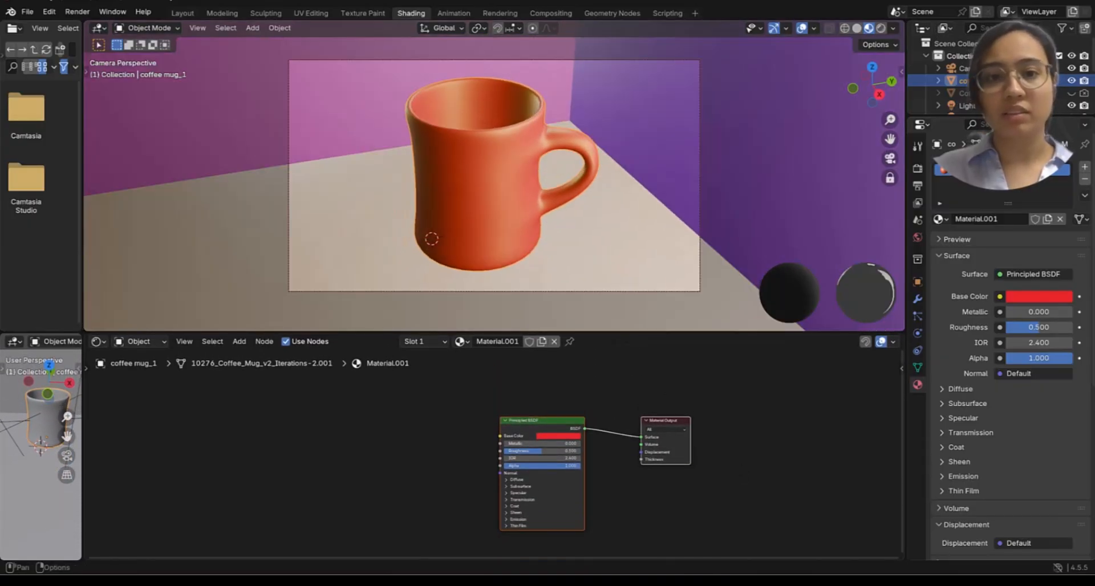
# Step: Move the Principled BSDF and Material Output nodes of Material.001 slightly closer together
pyautogui.moveTo(528, 422); pyautogui.dragTo(538, 377)
pyautogui.scroll(-2, 534, 379)
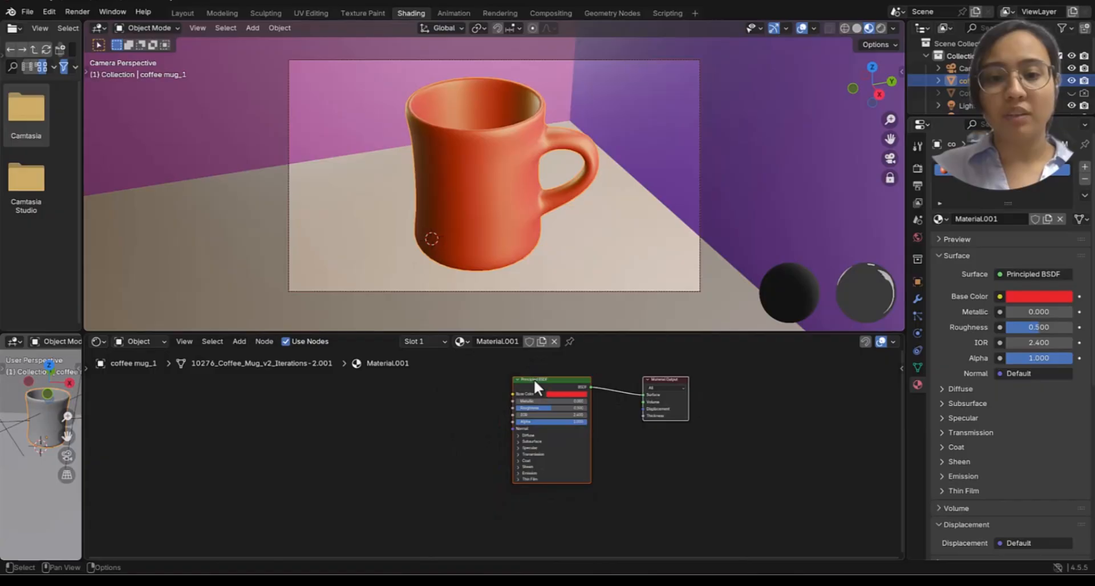
pyautogui.scroll(10, 533, 386)
pyautogui.moveTo(624, 420); pyautogui.dragTo(611, 540, button='middle')
pyautogui.moveTo(564, 426); pyautogui.dragTo(547, 384)
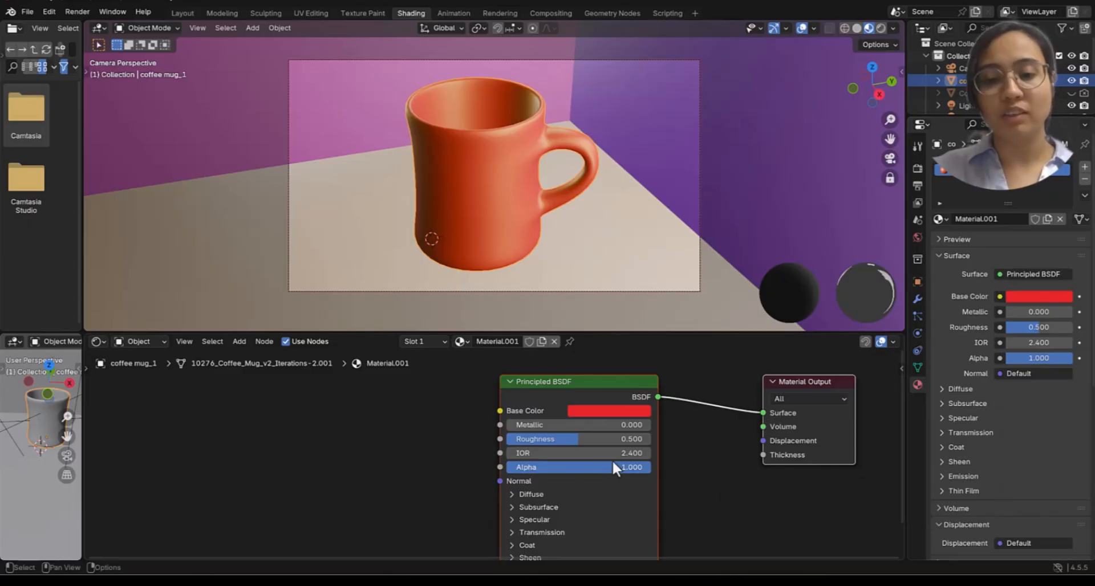
pyautogui.click(411, 428)
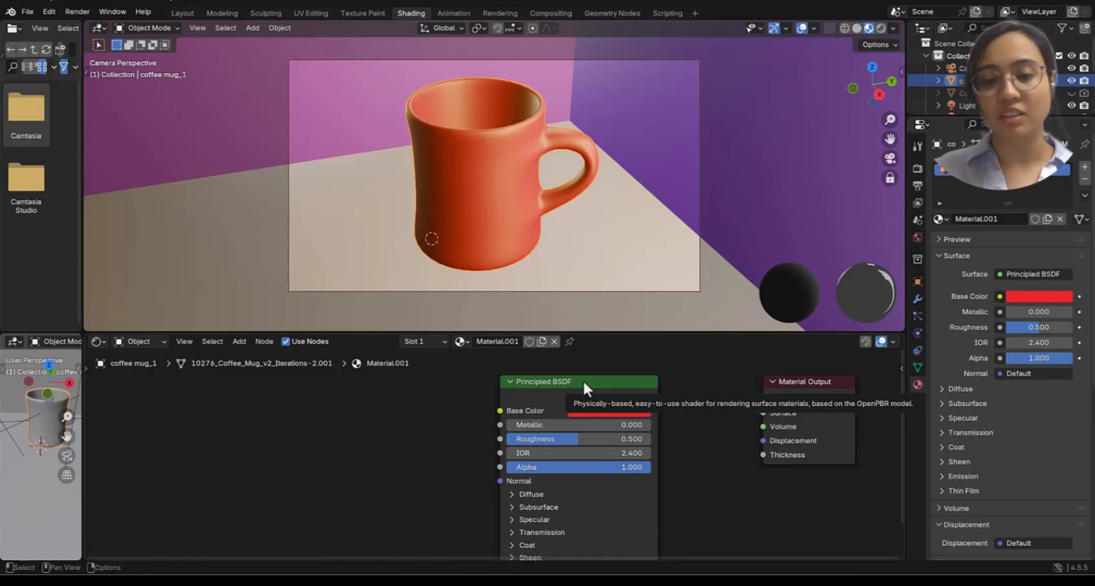
pyautogui.moveTo(552, 378); pyautogui.dragTo(579, 374)
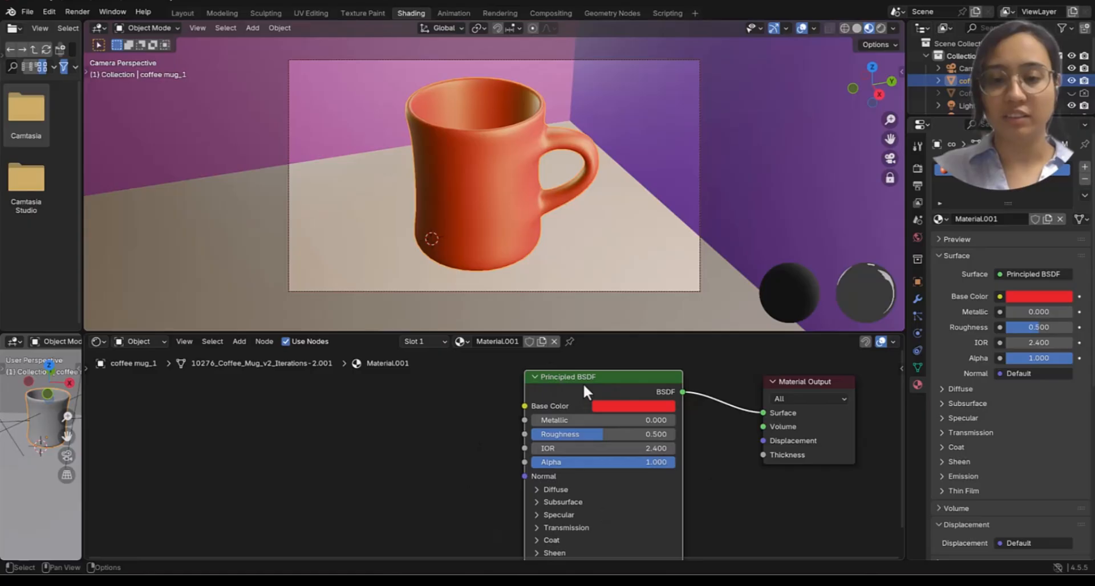
pyautogui.moveTo(775, 387); pyautogui.dragTo(761, 388)
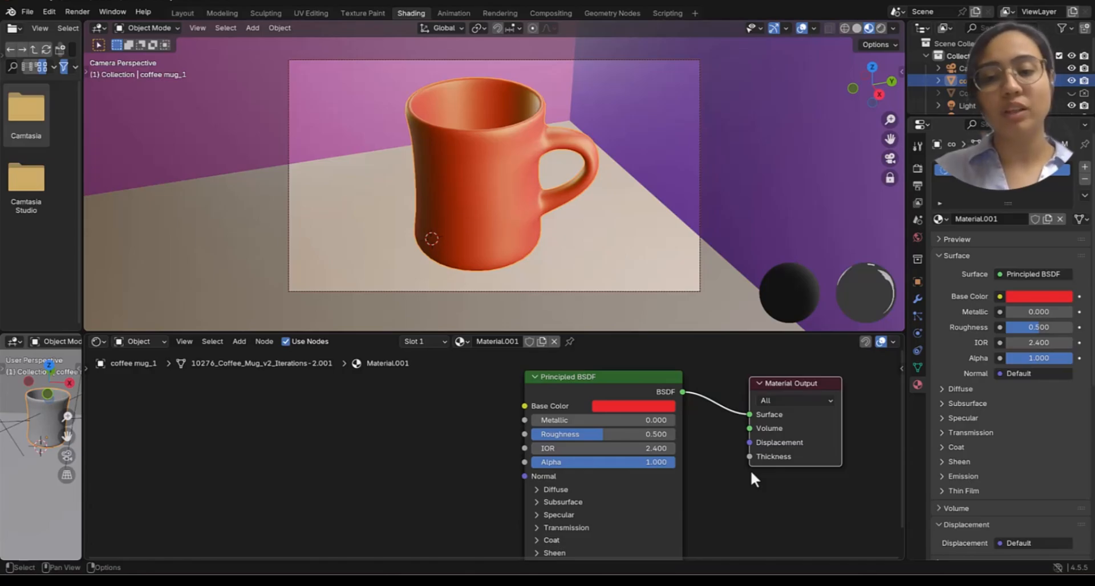
# Step: Unlink Material.001 from the mug and create a new material in its place
pyautogui.scroll(-2, 739, 476)
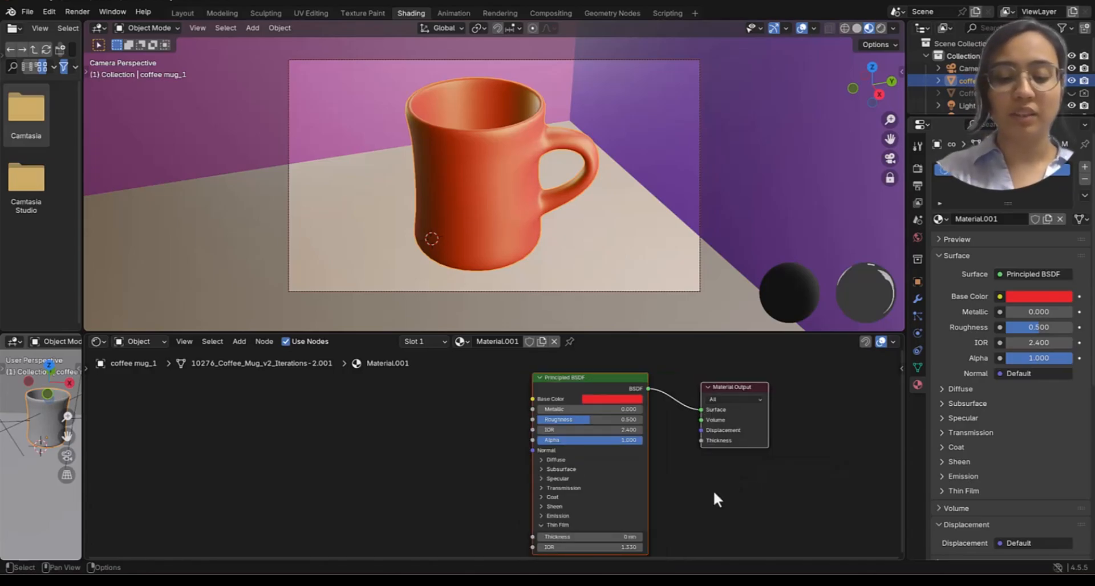
pyautogui.click(553, 341)
pyautogui.click(503, 341)
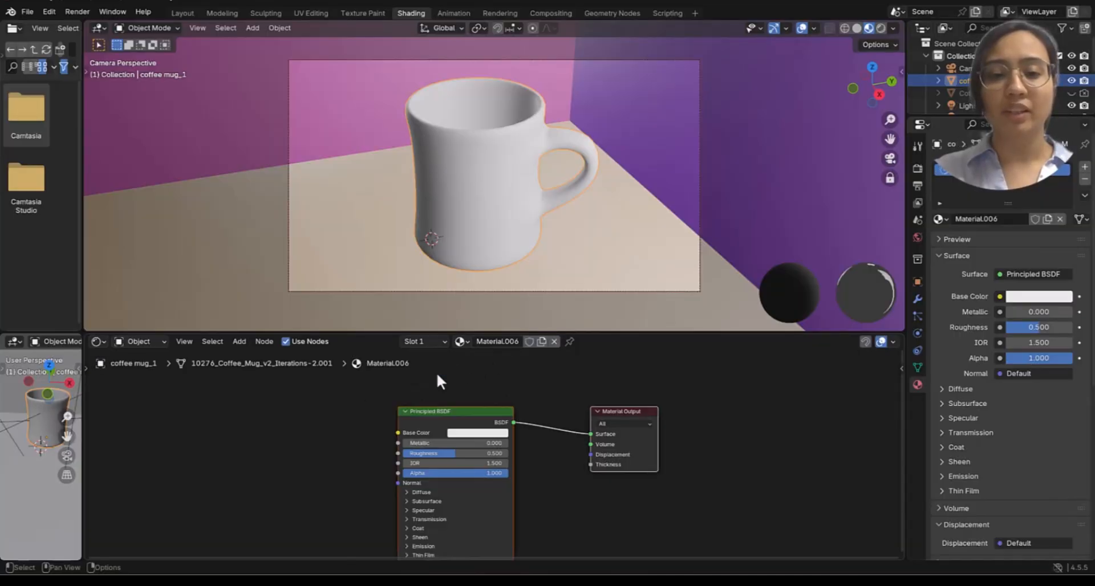
# Step: Examine the new material's default Principled BSDF node and its link to the Material Output
pyautogui.moveTo(461, 411); pyautogui.dragTo(577, 386, button='middle')
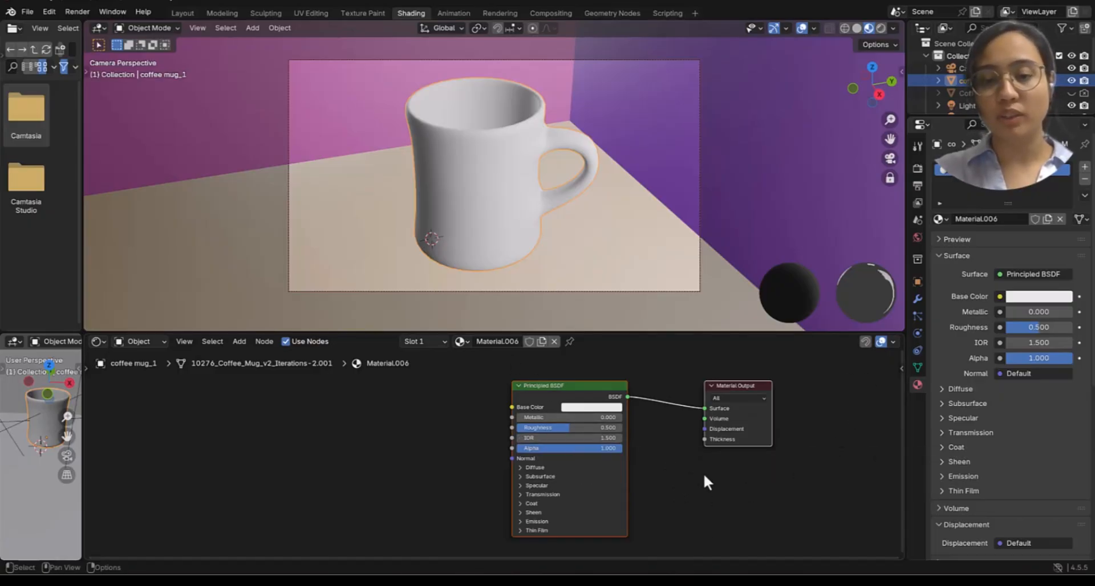
pyautogui.moveTo(702, 473); pyautogui.dragTo(682, 482, button='middle')
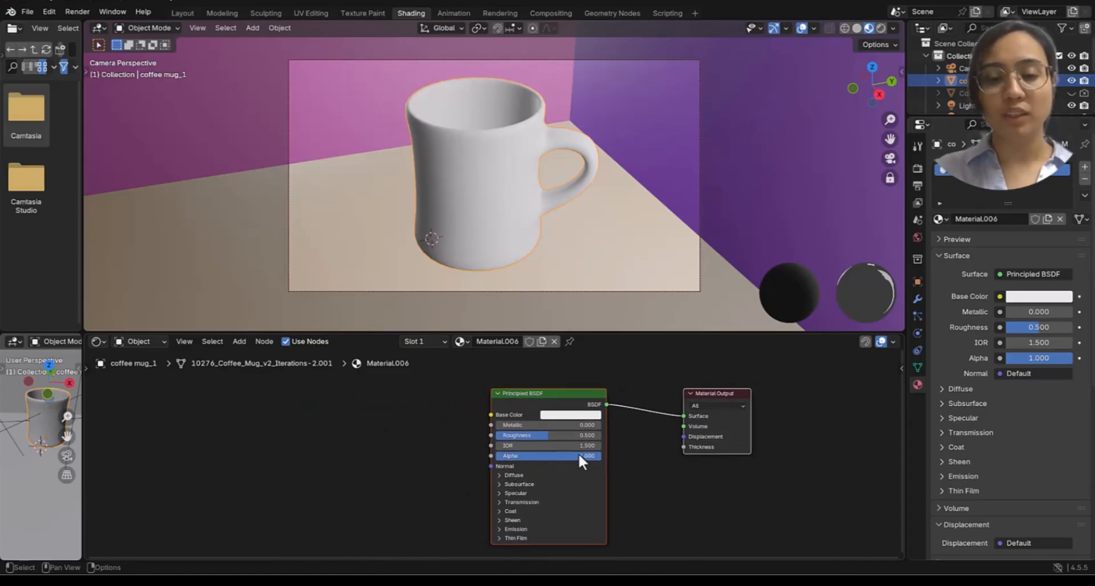
pyautogui.scroll(3, 580, 460)
pyautogui.scroll(-2, 580, 459)
pyautogui.scroll(2, 579, 460)
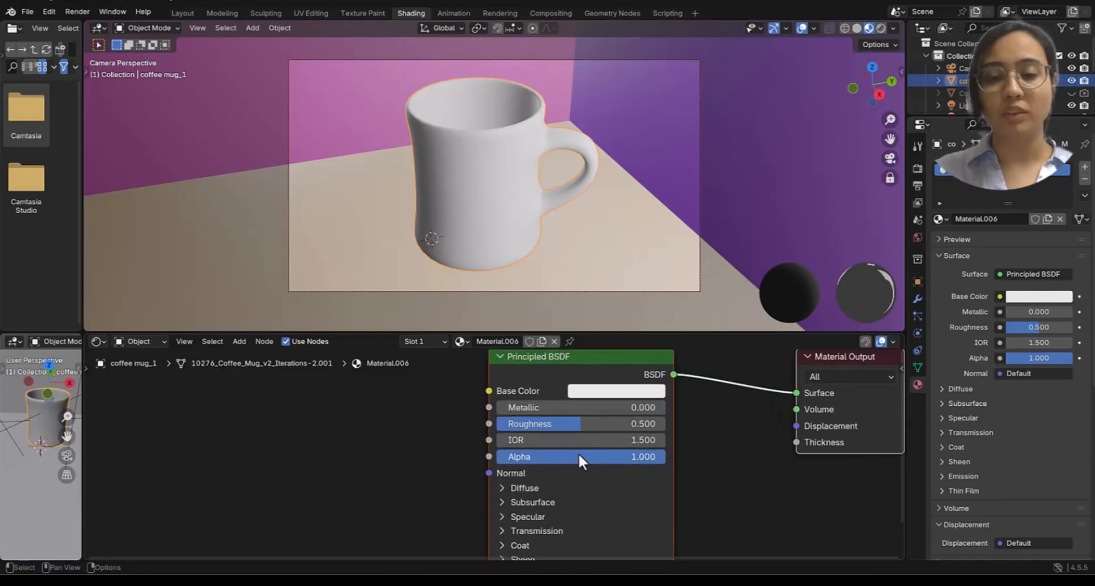
pyautogui.scroll(-2, 578, 456)
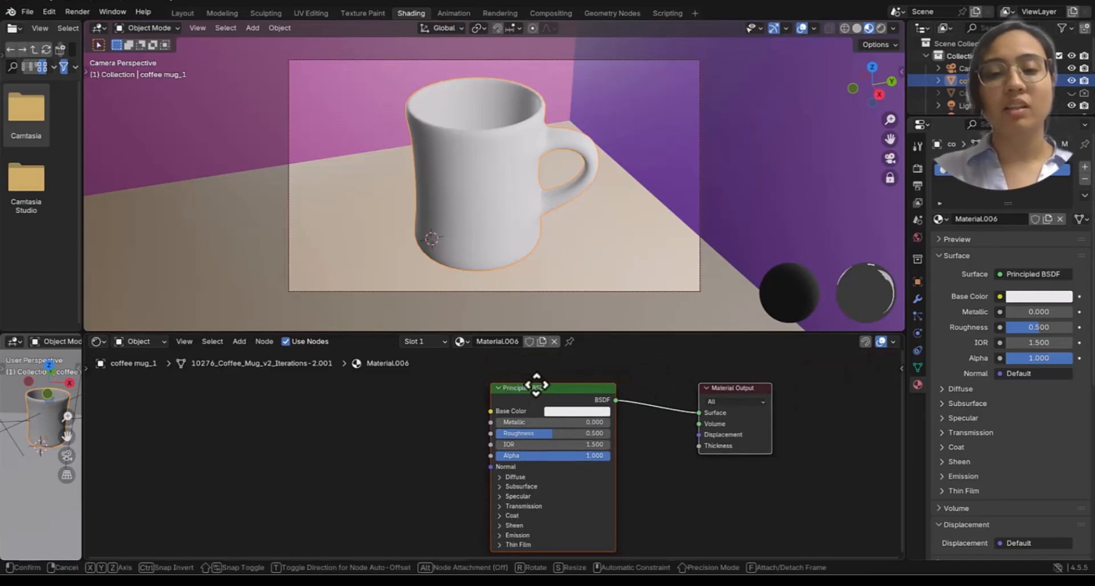
pyautogui.moveTo(538, 383); pyautogui.dragTo(553, 380, button='middle')
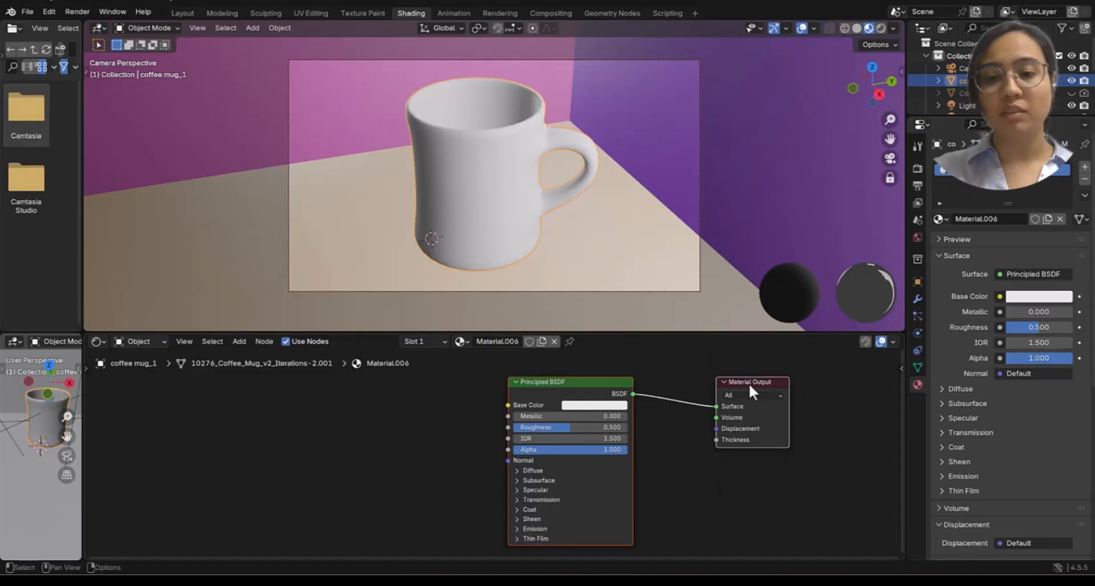
# Step: Rearrange the new material's Principled BSDF and Material Output nodes, shortening the gap between them
pyautogui.click(554, 383)
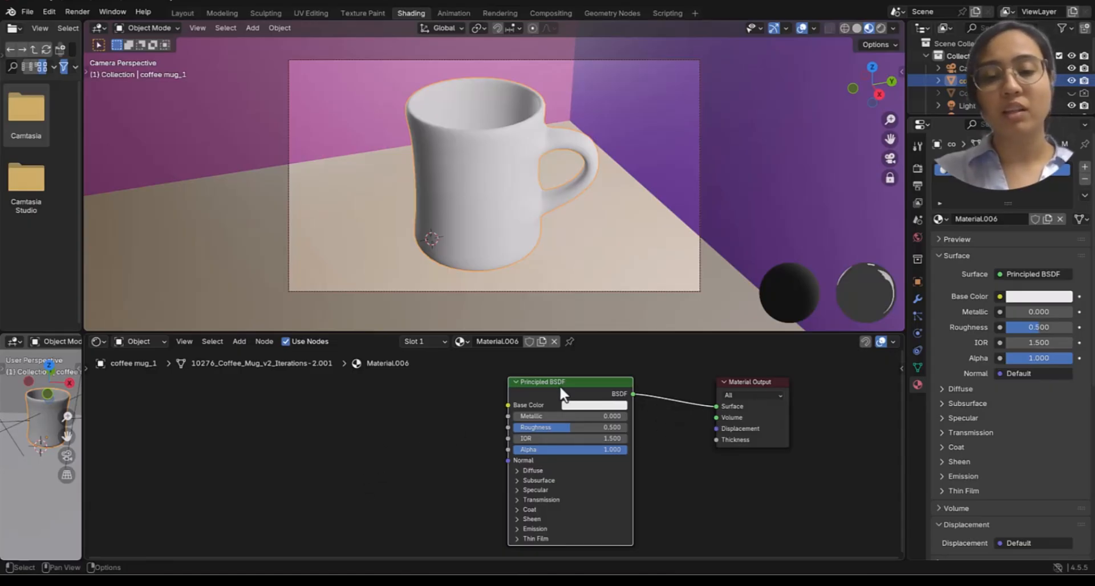
pyautogui.moveTo(561, 382); pyautogui.dragTo(591, 392)
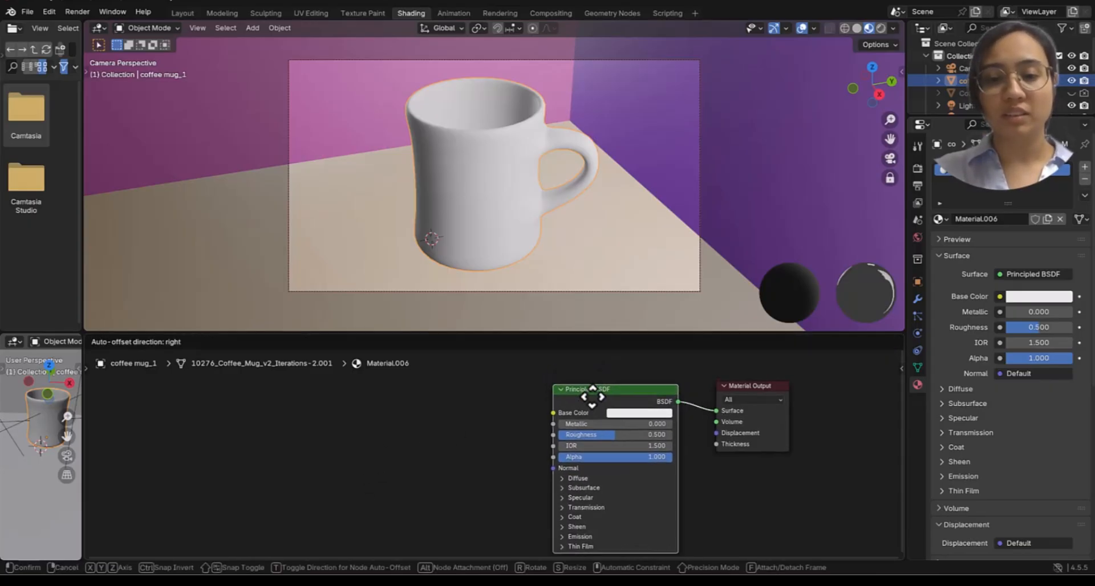
pyautogui.moveTo(755, 386); pyautogui.dragTo(759, 390)
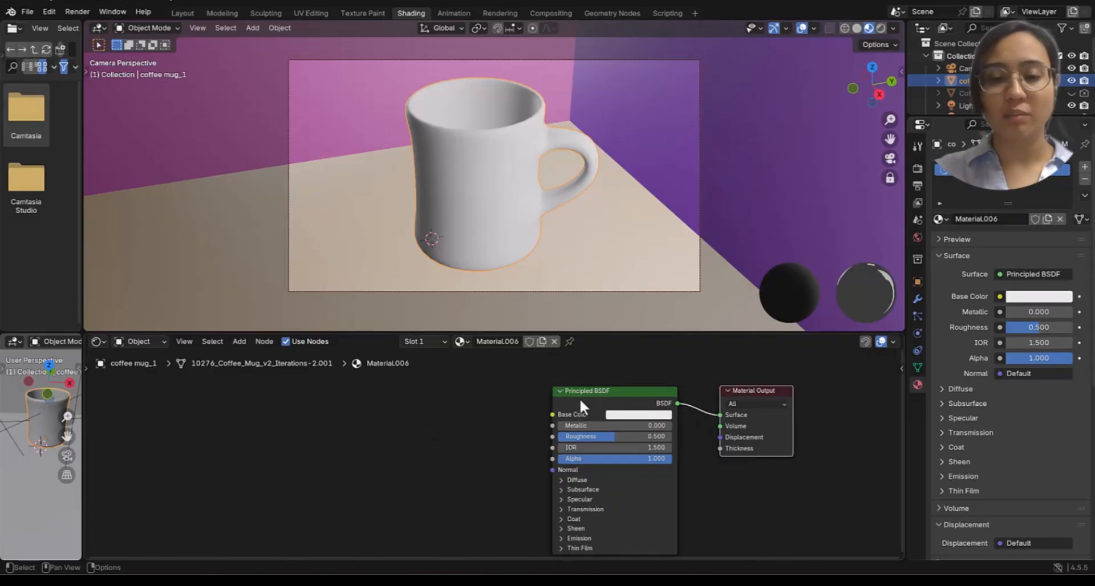
pyautogui.moveTo(580, 398); pyautogui.dragTo(560, 391)
pyautogui.moveTo(769, 397); pyautogui.dragTo(773, 401)
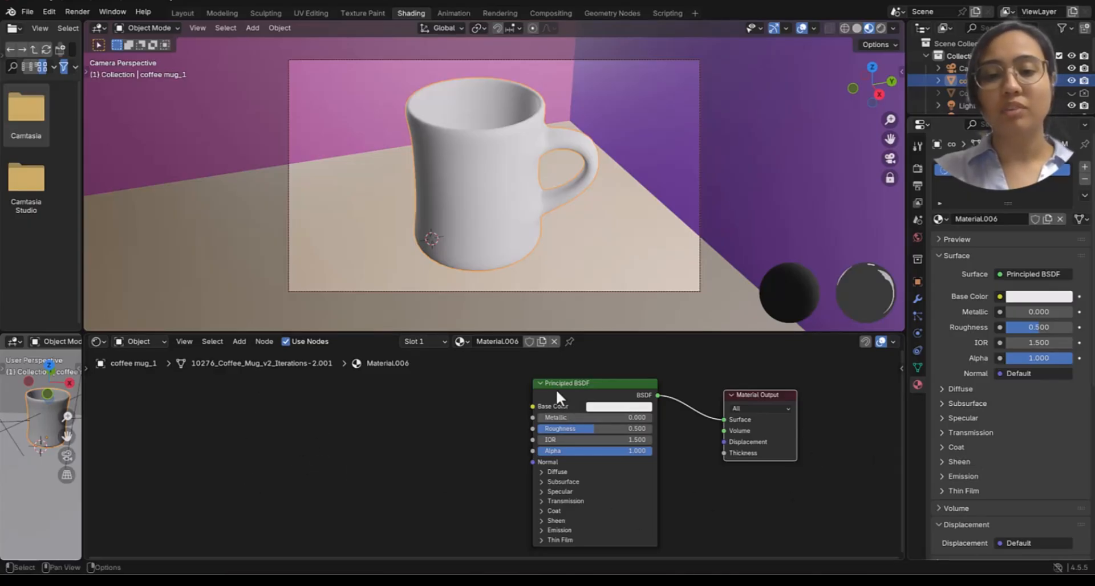
pyautogui.moveTo(556, 389); pyautogui.dragTo(497, 392)
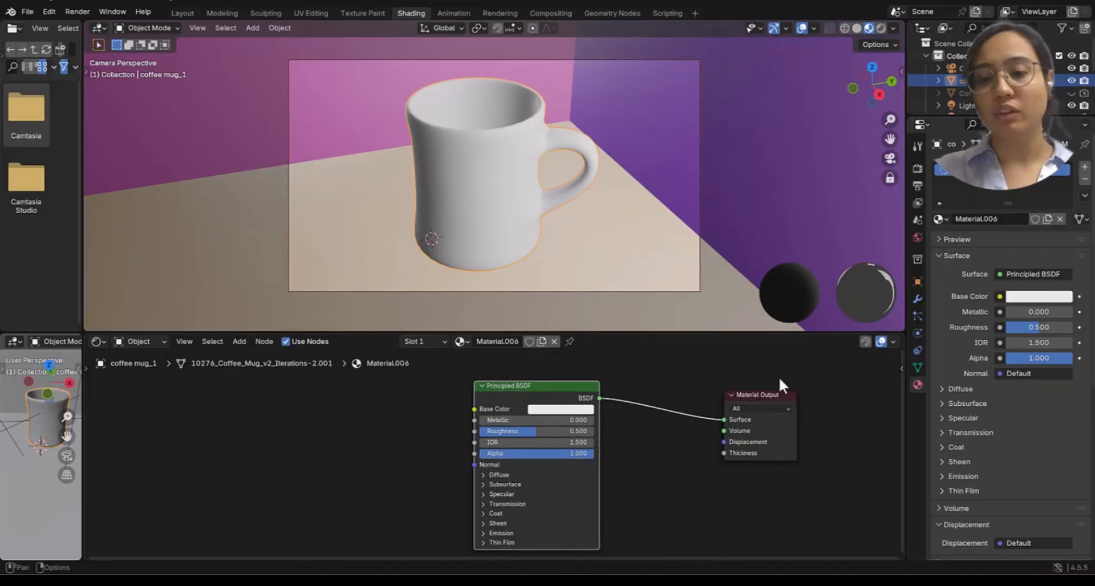
pyautogui.moveTo(773, 392); pyautogui.dragTo(809, 397)
pyautogui.moveTo(516, 392); pyautogui.dragTo(606, 390)
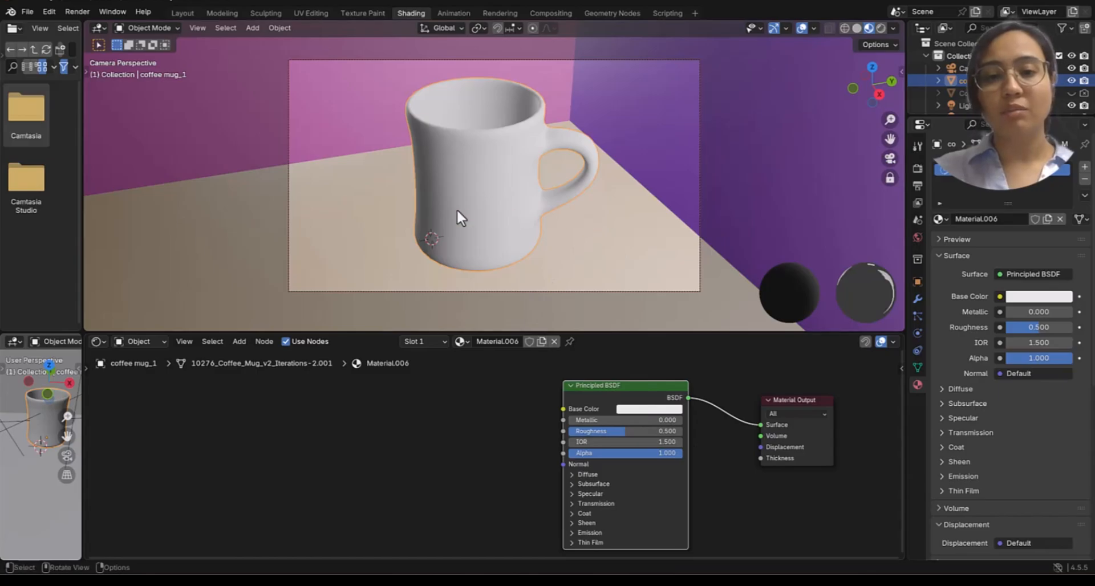
# Step: Set the mug's base color to a saturated blue, hex #0D03E7FF, in the Principled BSDF node
pyautogui.click(624, 409)
pyautogui.click(636, 410)
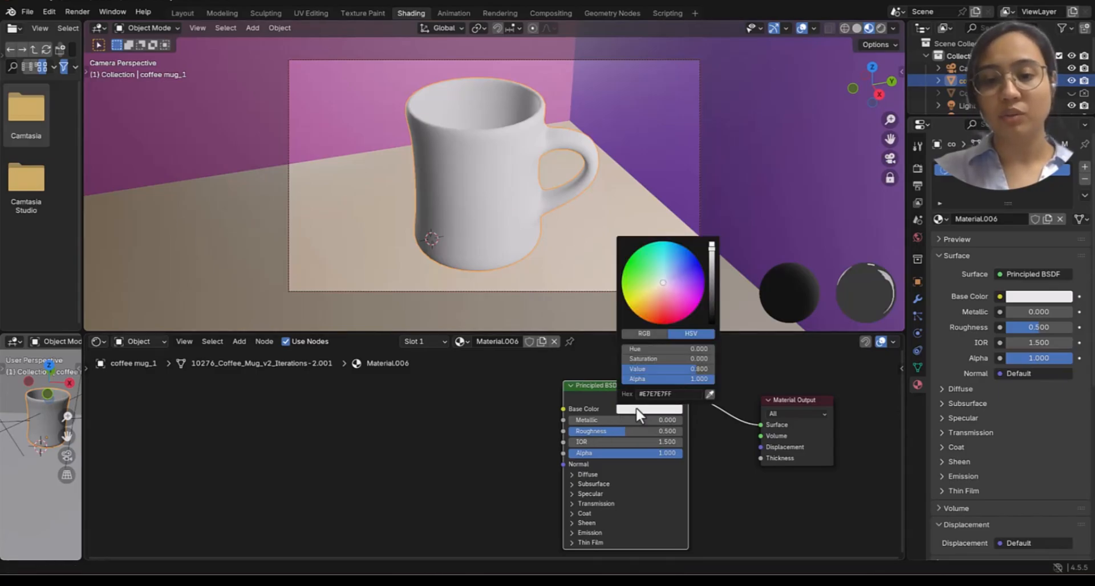
pyautogui.click(693, 266)
pyautogui.click(415, 456)
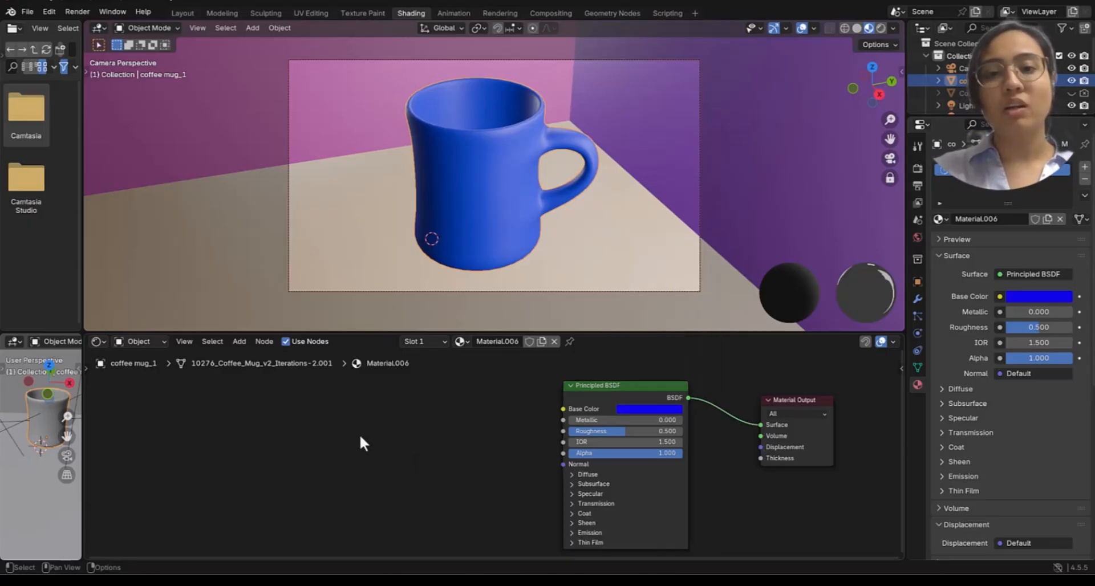
# Step: Set the Principled BSDF roughness to 0.1 and raise its metallic value to 0.955
pyautogui.click(602, 431)
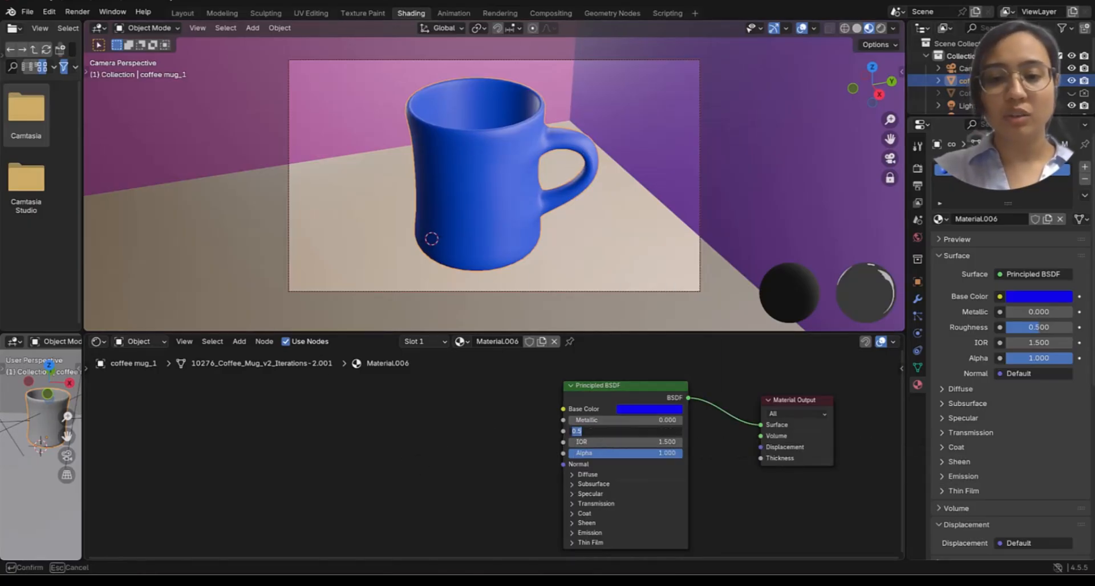
pyautogui.write('0.1')
pyautogui.press('Return')
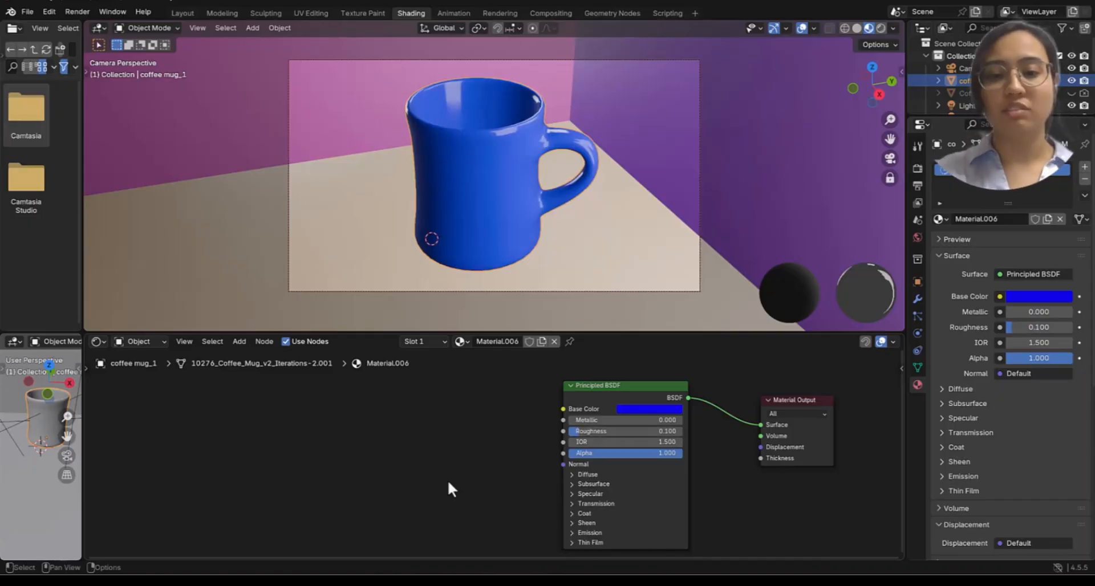
pyautogui.moveTo(518, 225)
pyautogui.mouseDown(button='middle')
pyautogui.moveTo(502, 254)
pyautogui.moveTo(538, 208)
pyautogui.moveTo(550, 233)
pyautogui.moveTo(523, 215)
pyautogui.moveTo(517, 243)
pyautogui.moveTo(501, 228)
pyautogui.mouseUp(button='middle')
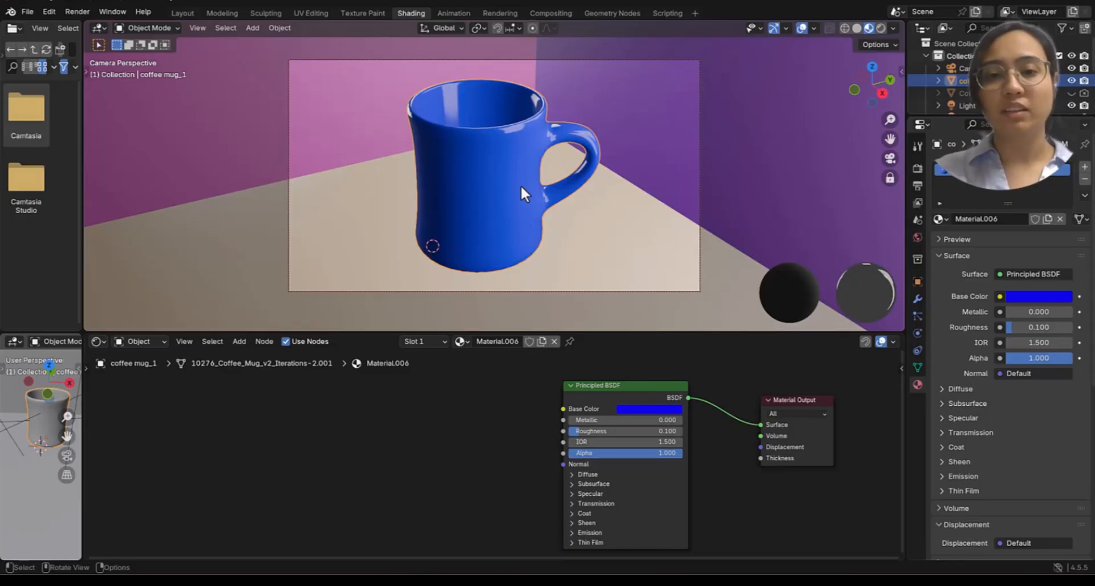
pyautogui.moveTo(552, 148)
pyautogui.mouseDown(button='middle')
pyautogui.moveTo(508, 159)
pyautogui.moveTo(491, 187)
pyautogui.moveTo(513, 132)
pyautogui.moveTo(557, 117)
pyautogui.moveTo(516, 144)
pyautogui.moveTo(527, 119)
pyautogui.moveTo(510, 138)
pyautogui.moveTo(560, 135)
pyautogui.mouseUp(button='middle')
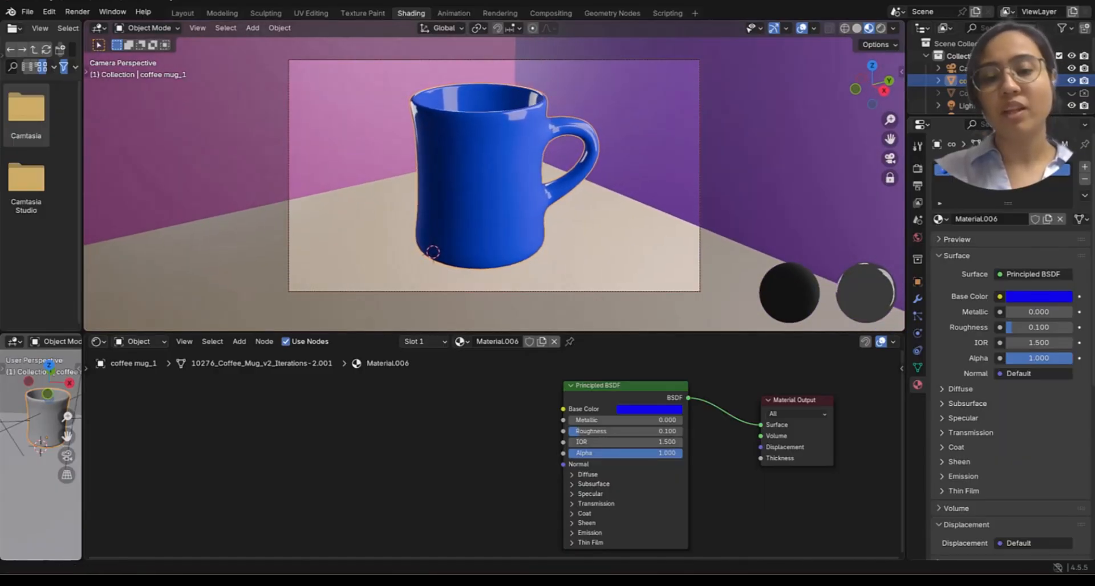
pyautogui.moveTo(588, 420); pyautogui.dragTo(677, 420)
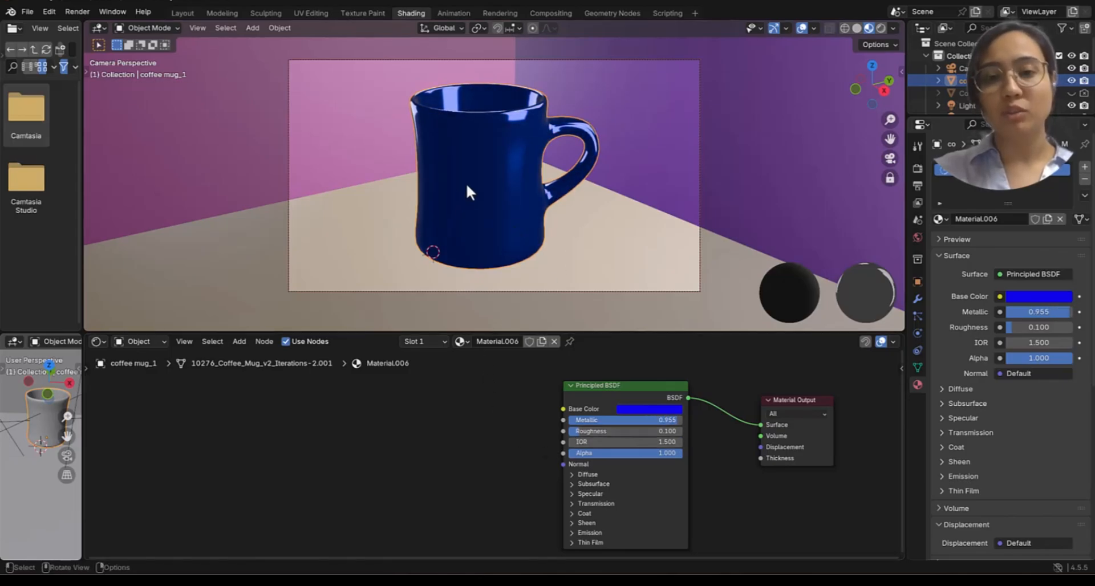
# Step: Change the Principled BSDF base color to a very pale lilac at full value, hex #F7EAFFFF
pyautogui.click(655, 409)
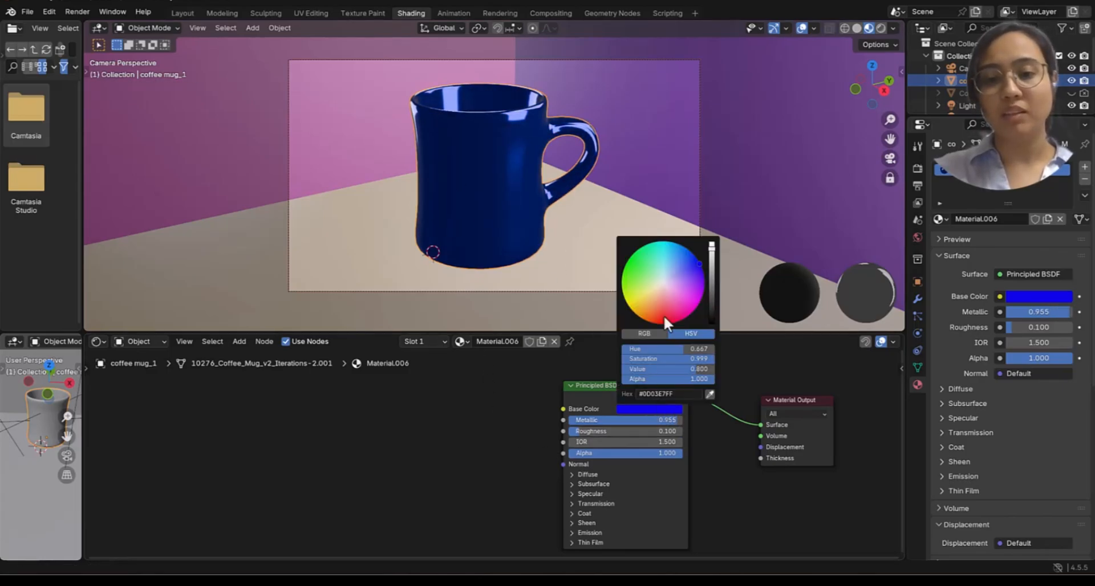
pyautogui.click(663, 281)
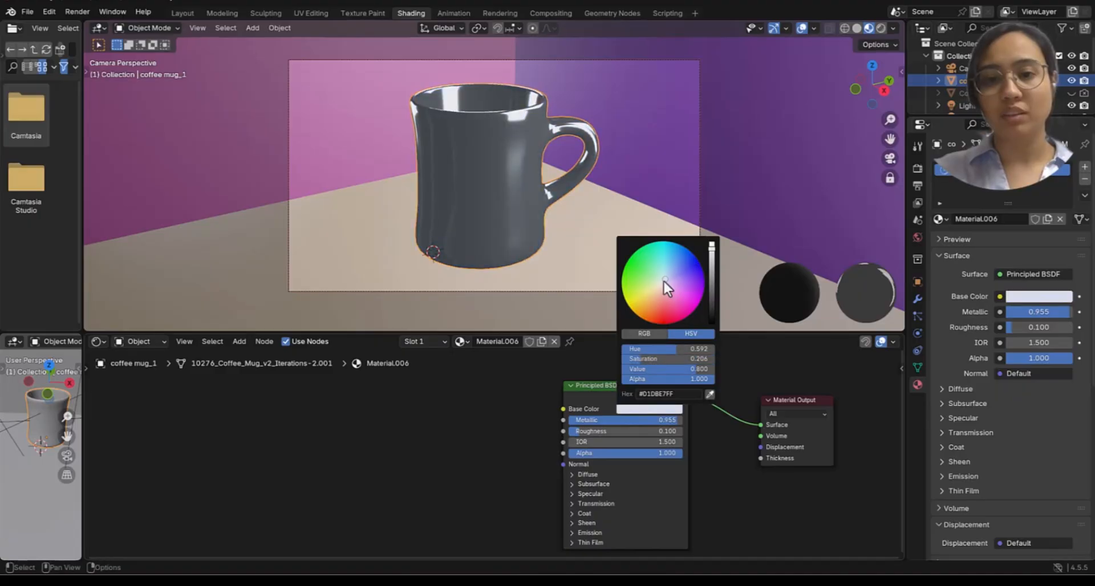
pyautogui.click(712, 242)
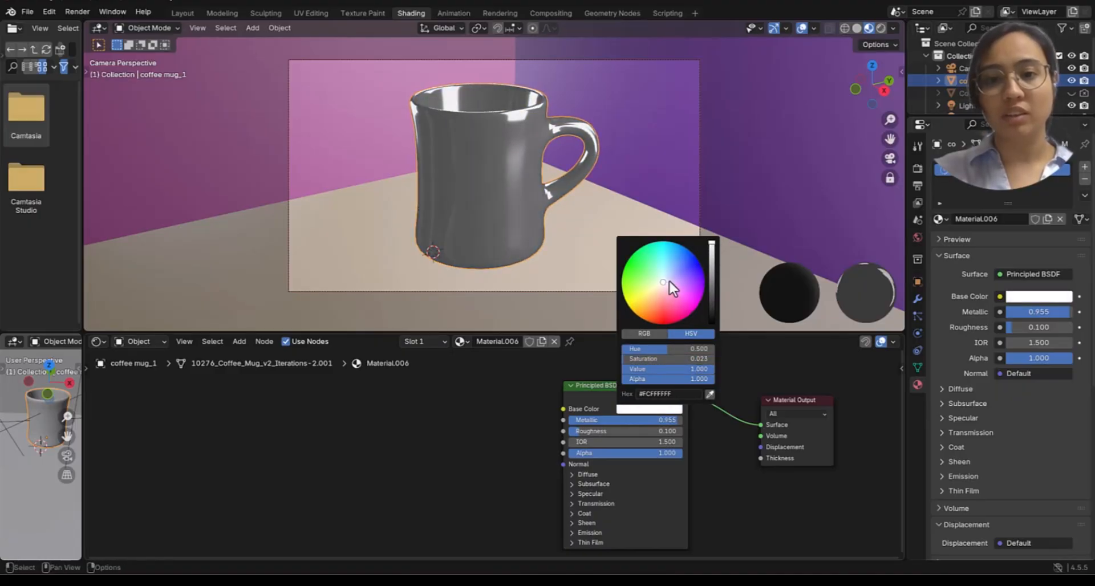
pyautogui.moveTo(669, 282)
pyautogui.mouseDown()
pyautogui.moveTo(666, 268)
pyautogui.moveTo(666, 283)
pyautogui.mouseUp()
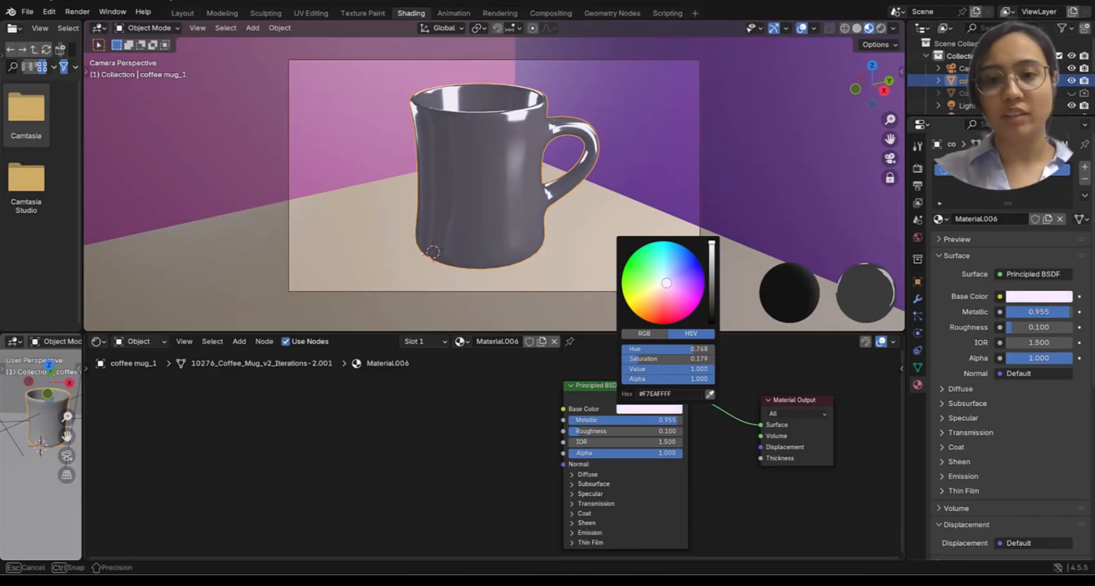
# Step: Raise the Principled BSDF roughness to 0.363 and check the softened metallic reflections on the mug
pyautogui.moveTo(586, 432); pyautogui.dragTo(612, 431)
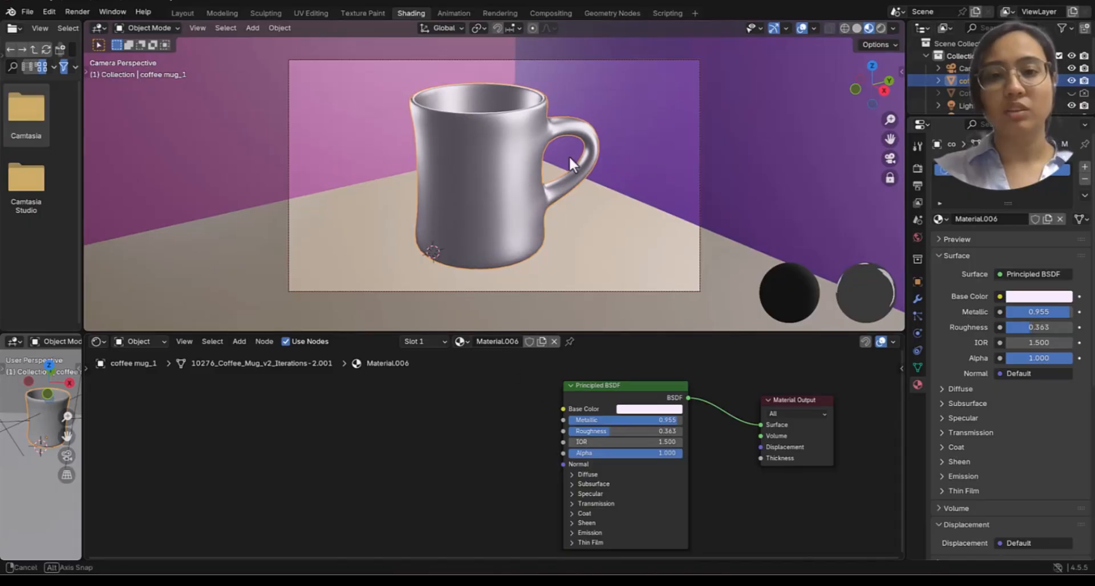
pyautogui.moveTo(569, 156); pyautogui.dragTo(594, 144, button='middle')
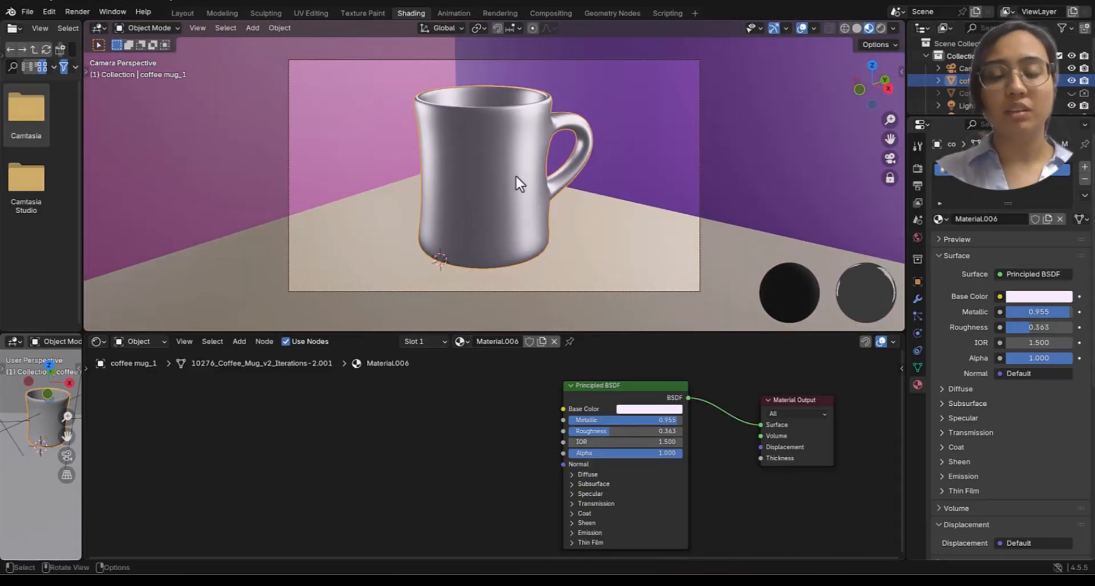
pyautogui.moveTo(517, 180)
pyautogui.mouseDown(button='middle')
pyautogui.moveTo(538, 183)
pyautogui.moveTo(477, 182)
pyautogui.moveTo(457, 199)
pyautogui.moveTo(527, 197)
pyautogui.mouseUp(button='middle')
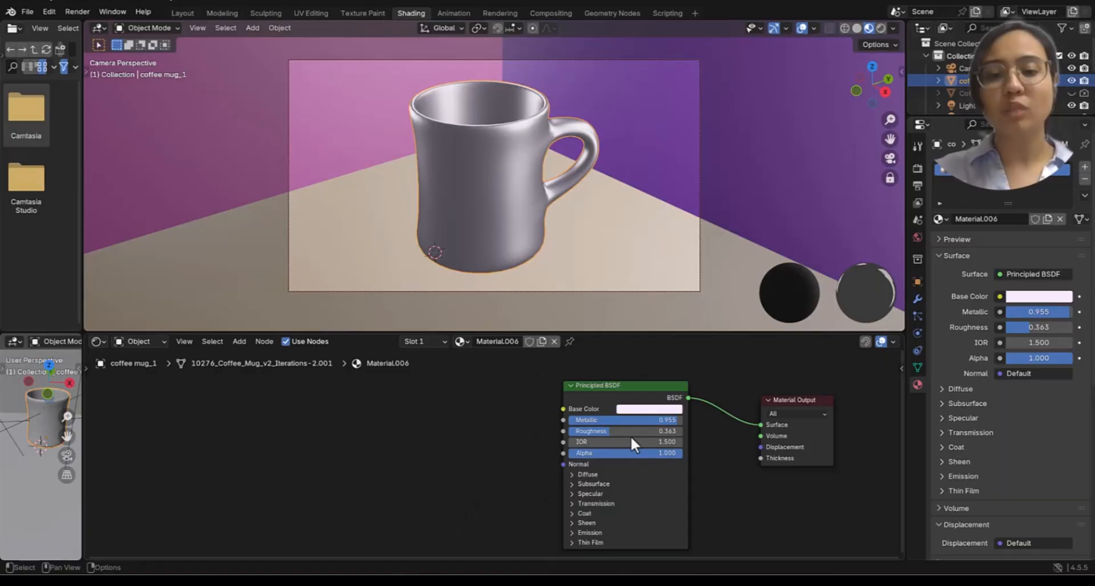
# Step: Try an IOR of 1 on the Principled BSDF node, and settle on an IOR of 1.4
pyautogui.click(597, 441)
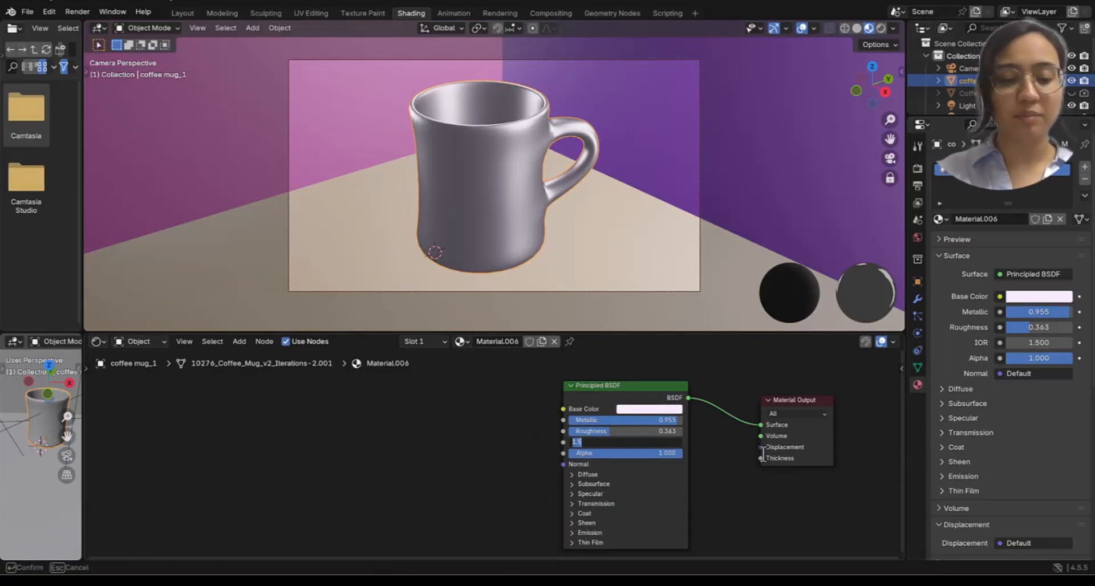
pyautogui.write('1')
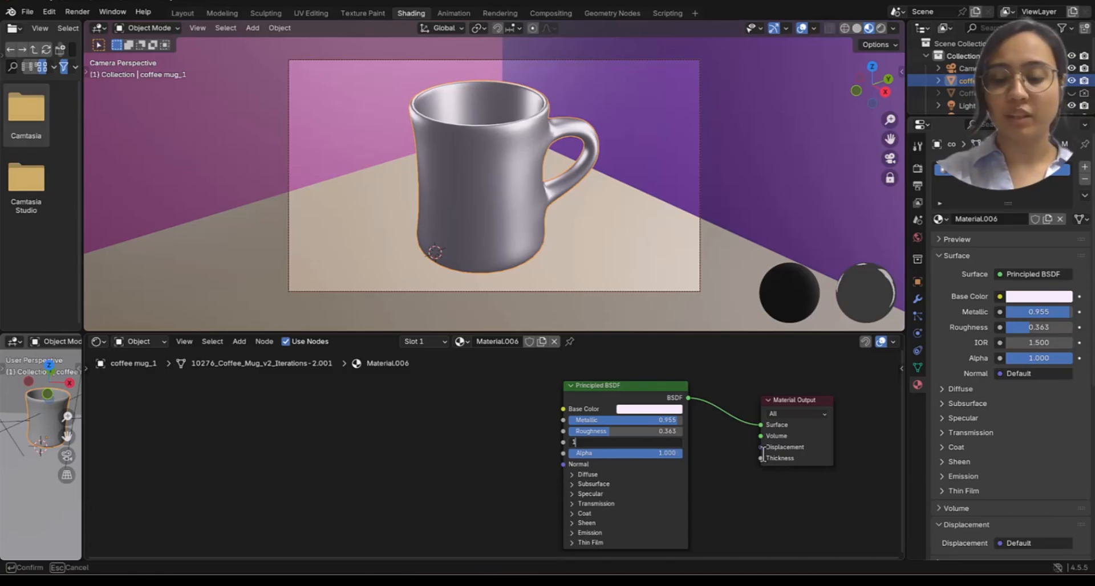
pyautogui.press('Return')
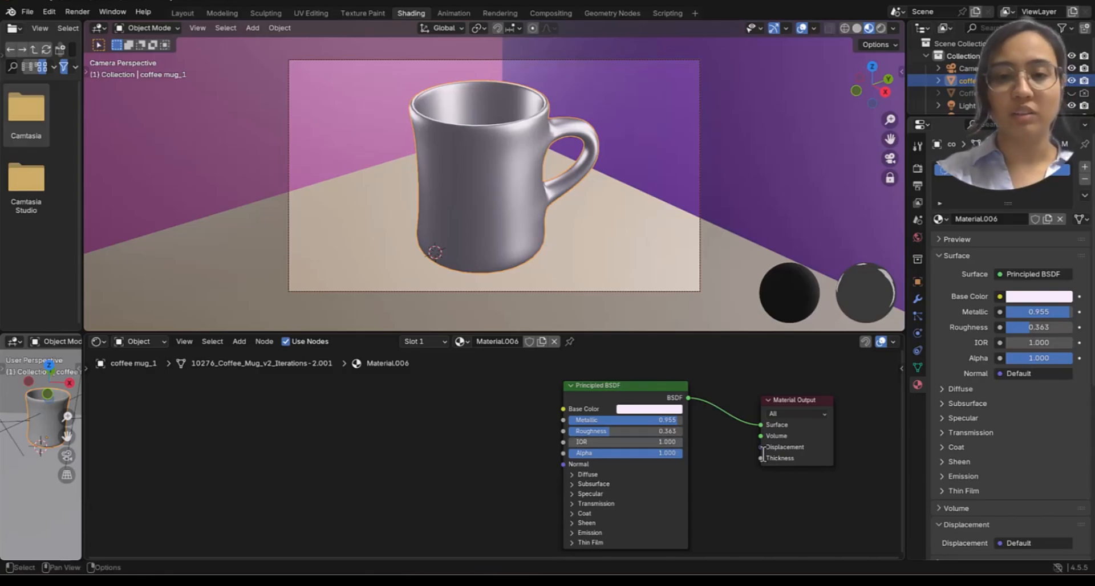
pyautogui.click(611, 442)
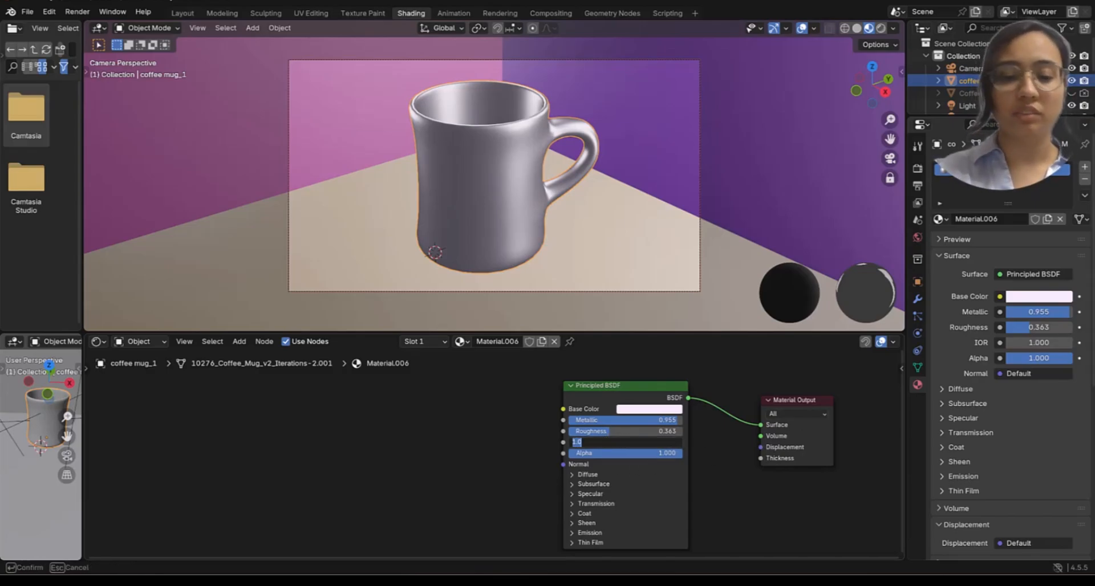
pyautogui.write('1.4')
pyautogui.press('Return')
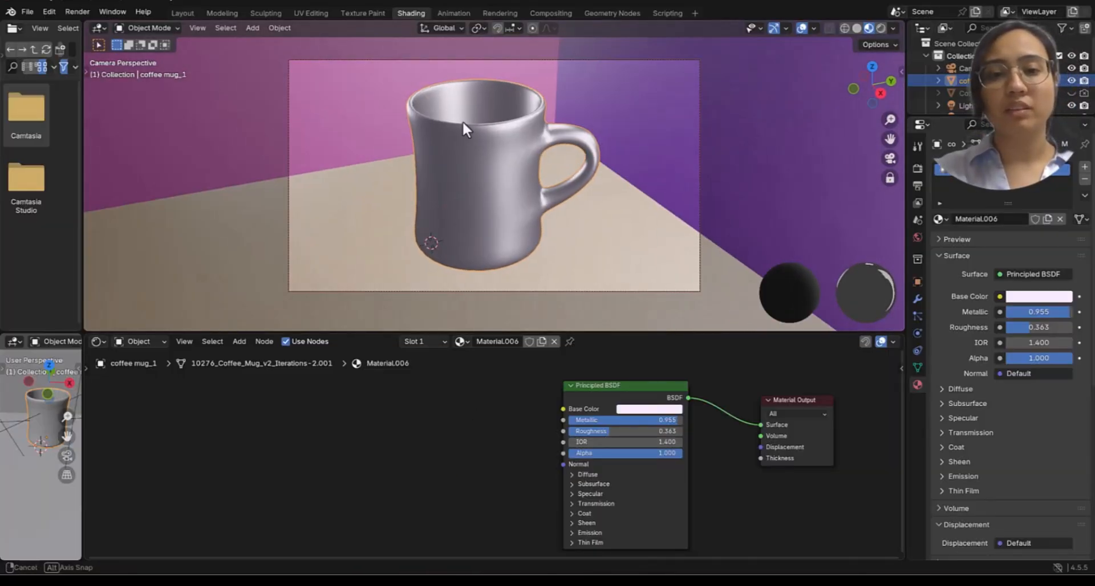
# Step: Raise the metallic value to 1, lower it to 0 for comparison, and return it to 1
pyautogui.moveTo(604, 419); pyautogui.dragTo(632, 419)
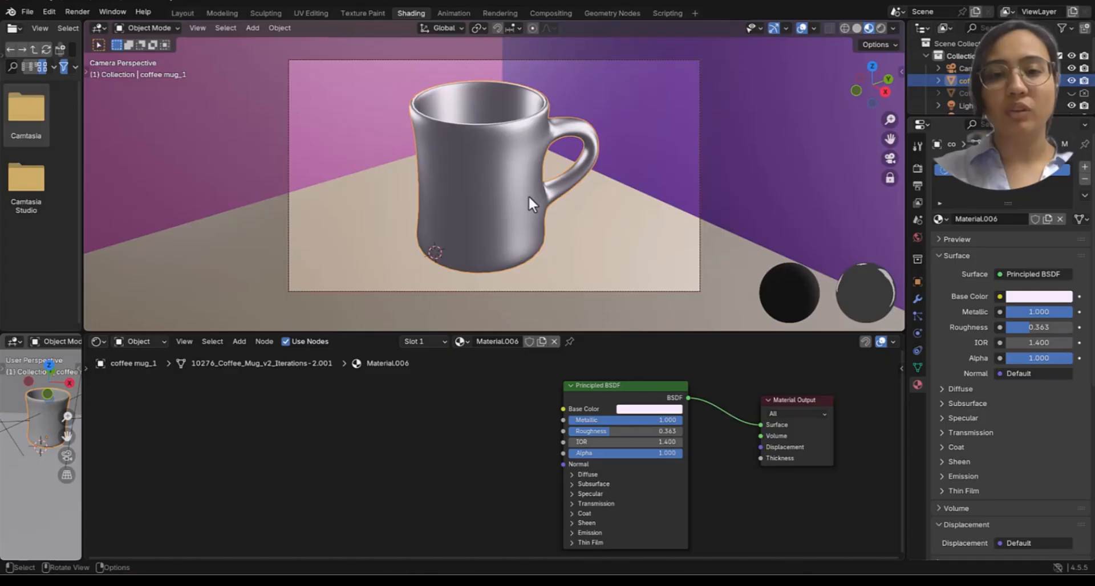
pyautogui.click(576, 420)
pyautogui.press('Return')
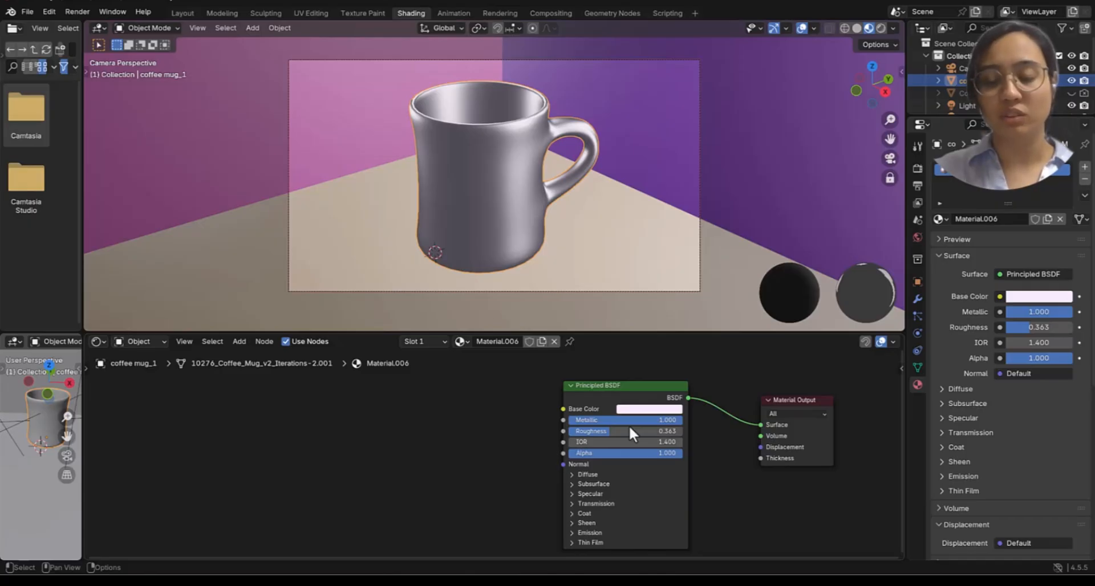
pyautogui.moveTo(653, 419); pyautogui.dragTo(568, 421)
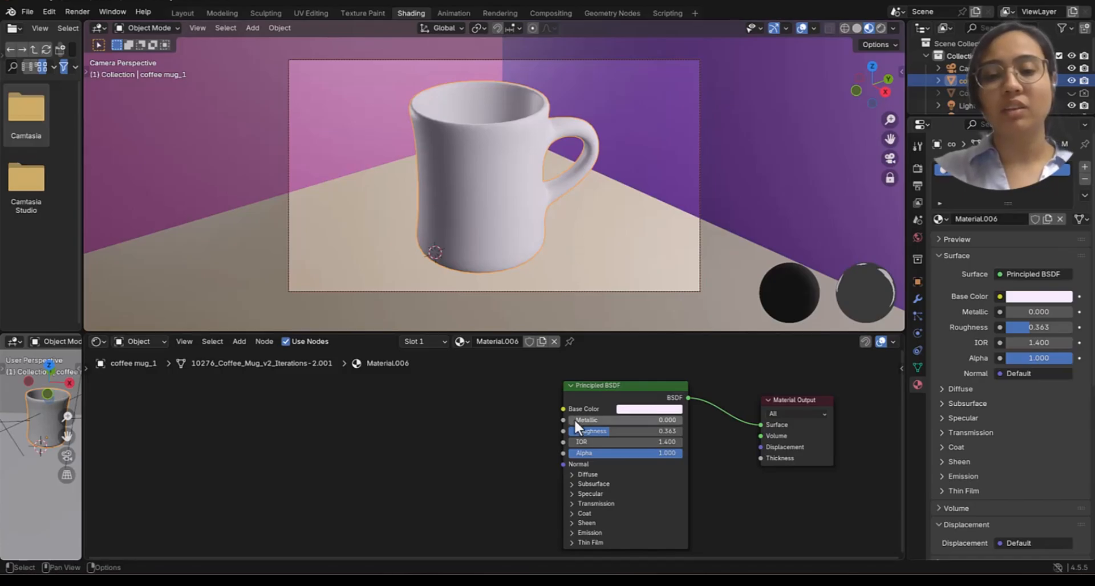
pyautogui.moveTo(573, 419); pyautogui.dragTo(678, 420)
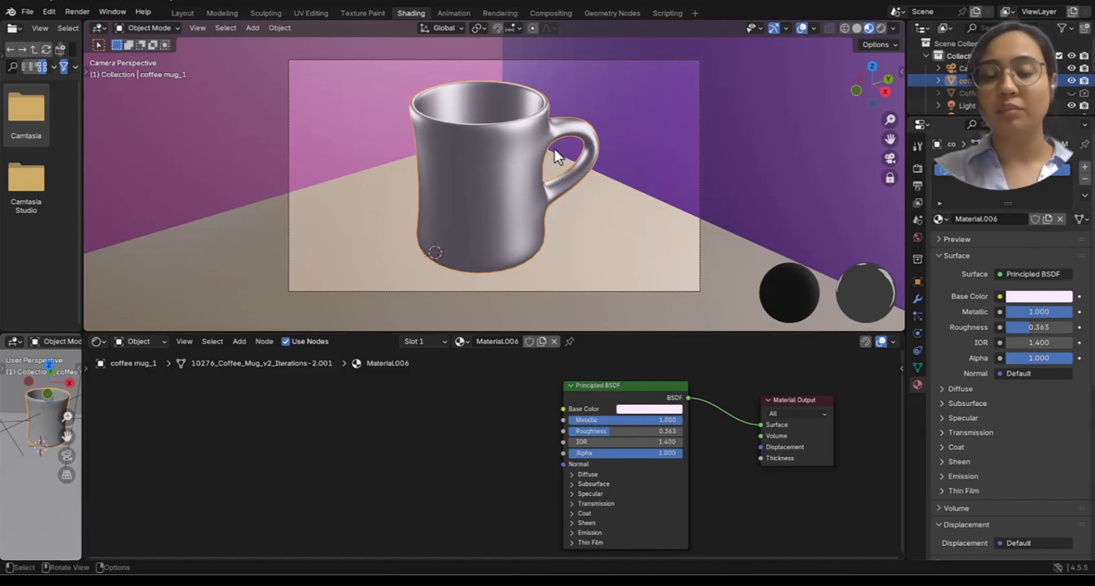
# Step: Compare the metallic mug's reflections with the roughness at 0 and at 1
pyautogui.moveTo(600, 432); pyautogui.dragTo(567, 432)
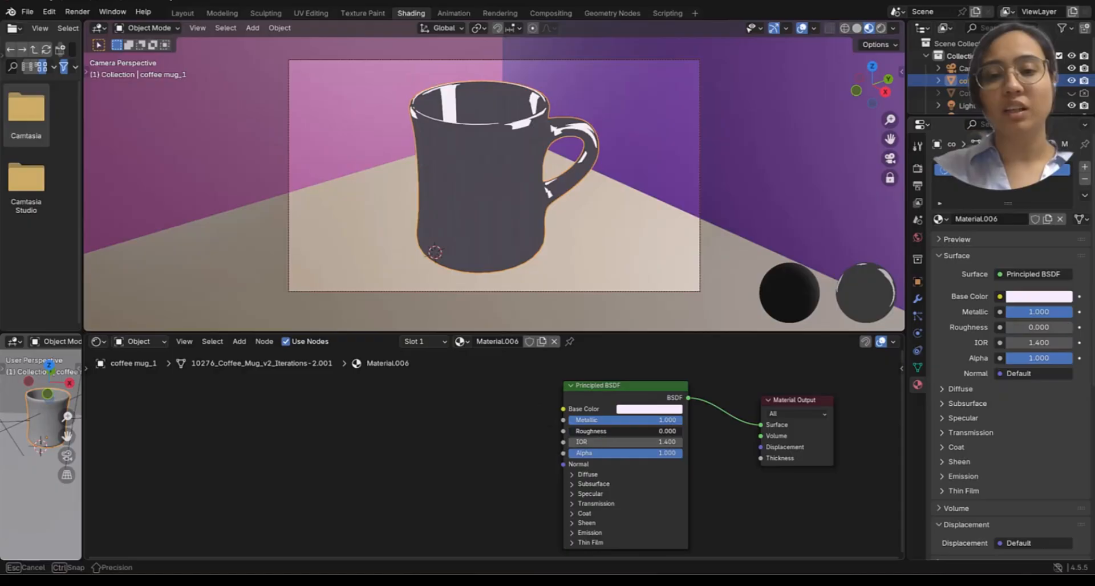
pyautogui.moveTo(464, 145); pyautogui.dragTo(473, 319, button='middle')
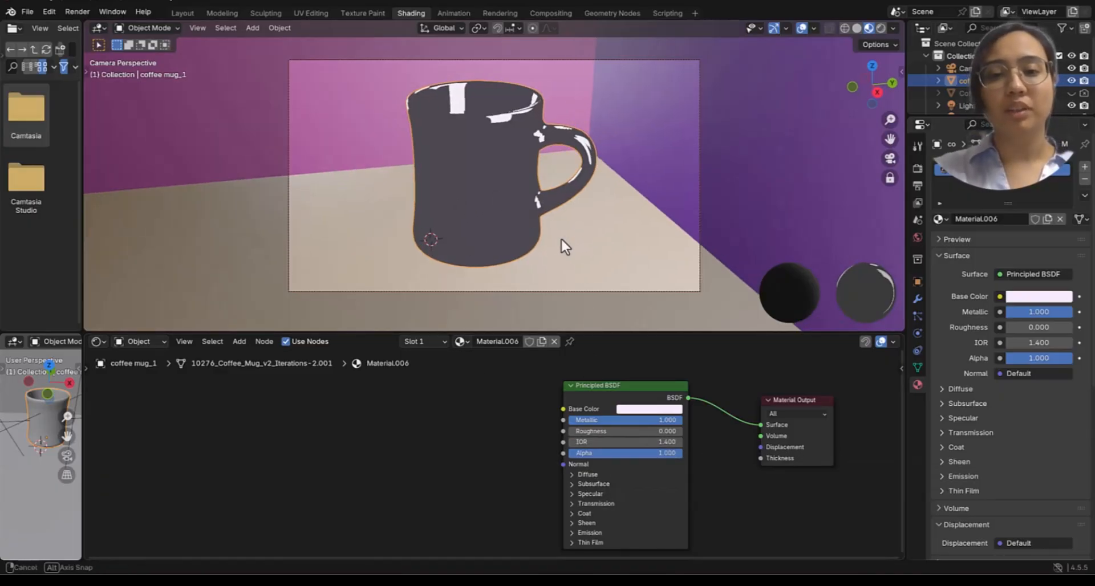
pyautogui.moveTo(560, 237); pyautogui.dragTo(615, 223, button='middle')
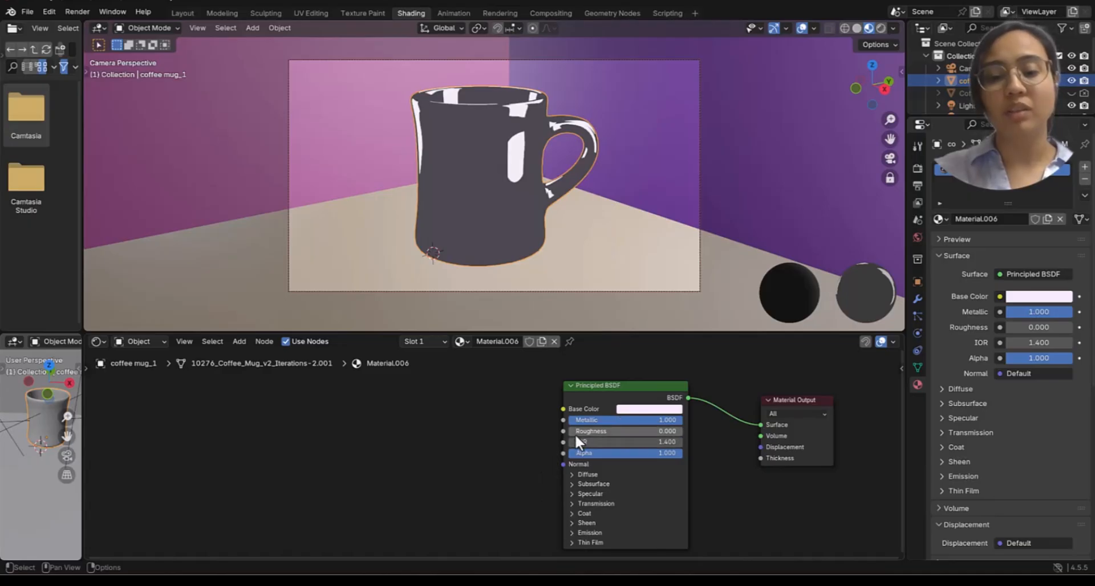
pyautogui.moveTo(575, 431); pyautogui.dragTo(682, 431)
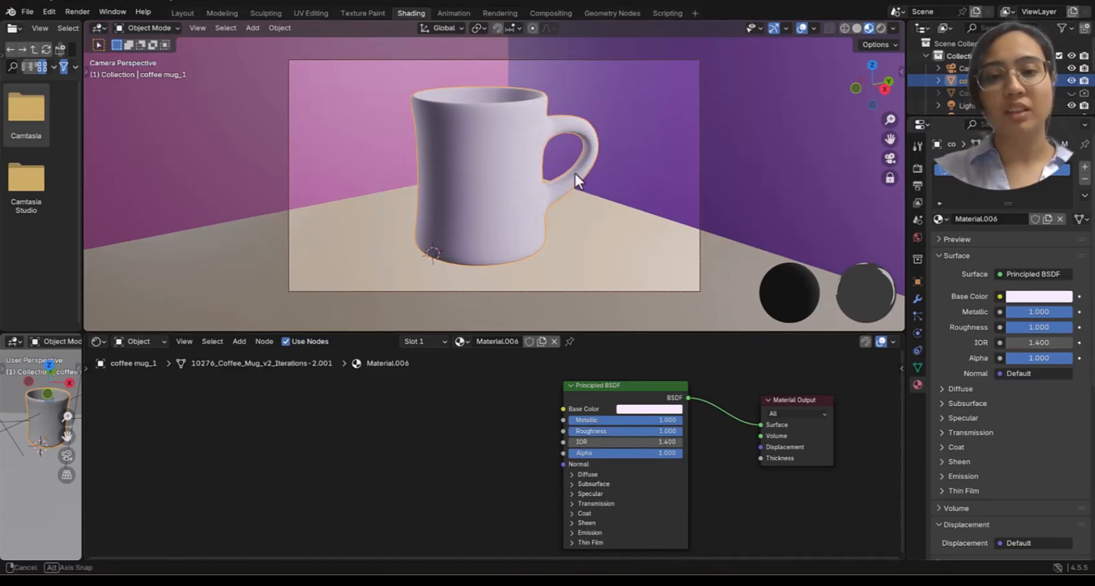
pyautogui.moveTo(574, 172); pyautogui.dragTo(549, 175, button='middle')
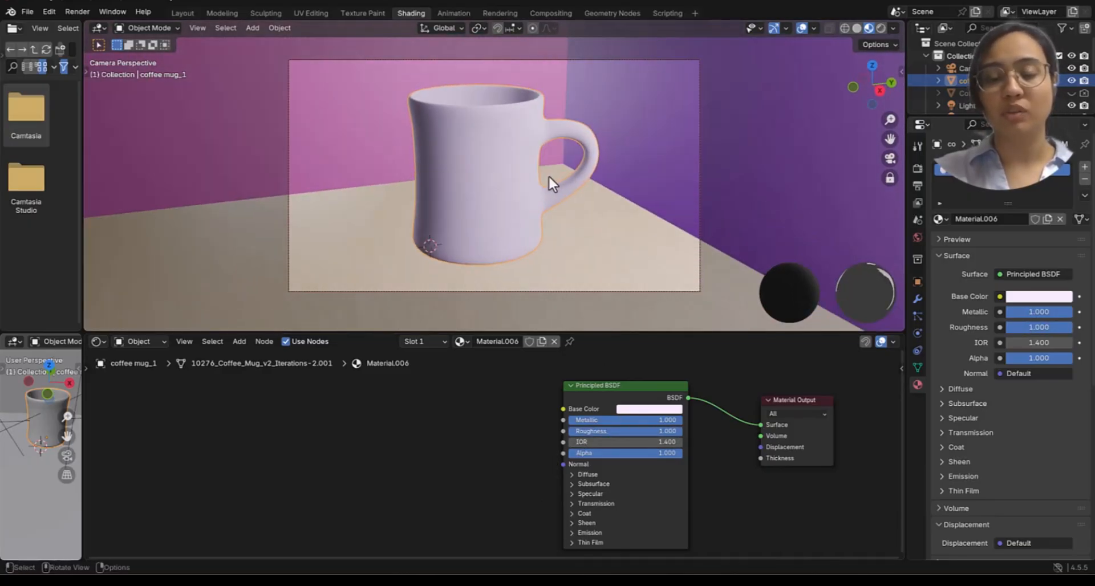
# Step: Set the Principled BSDF roughness to 0.5 and check the mug's surface
pyautogui.moveTo(662, 432); pyautogui.dragTo(612, 431)
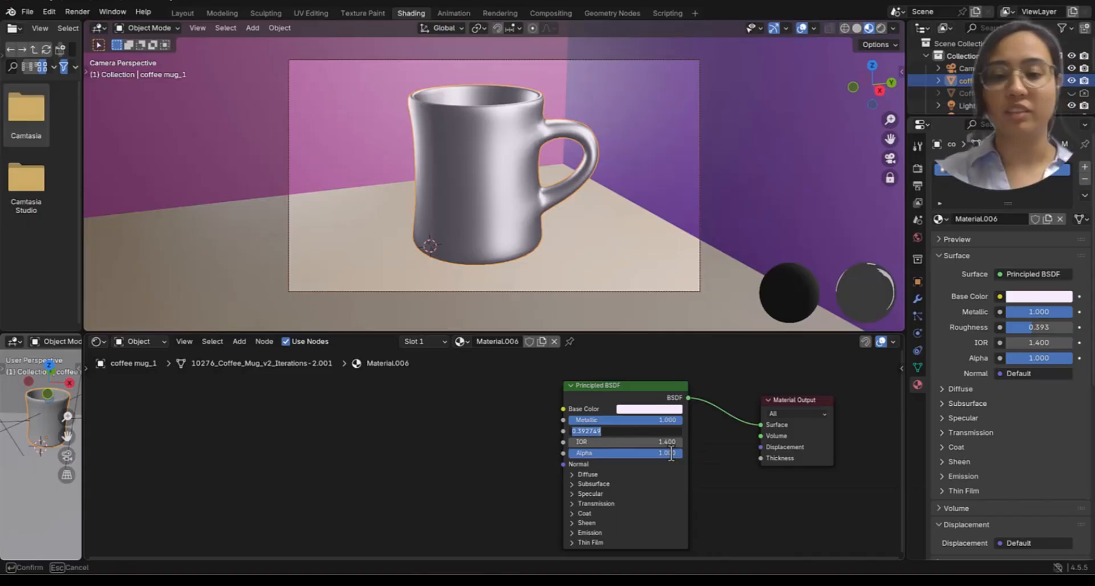
pyautogui.doubleClick(587, 431)
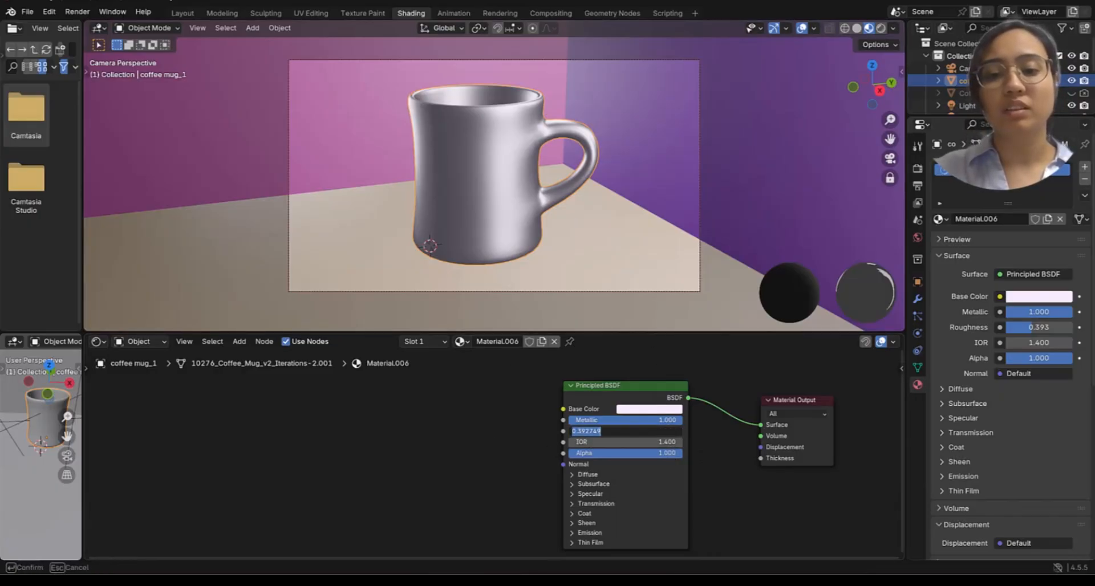
pyautogui.write('0.5')
pyautogui.press('Return')
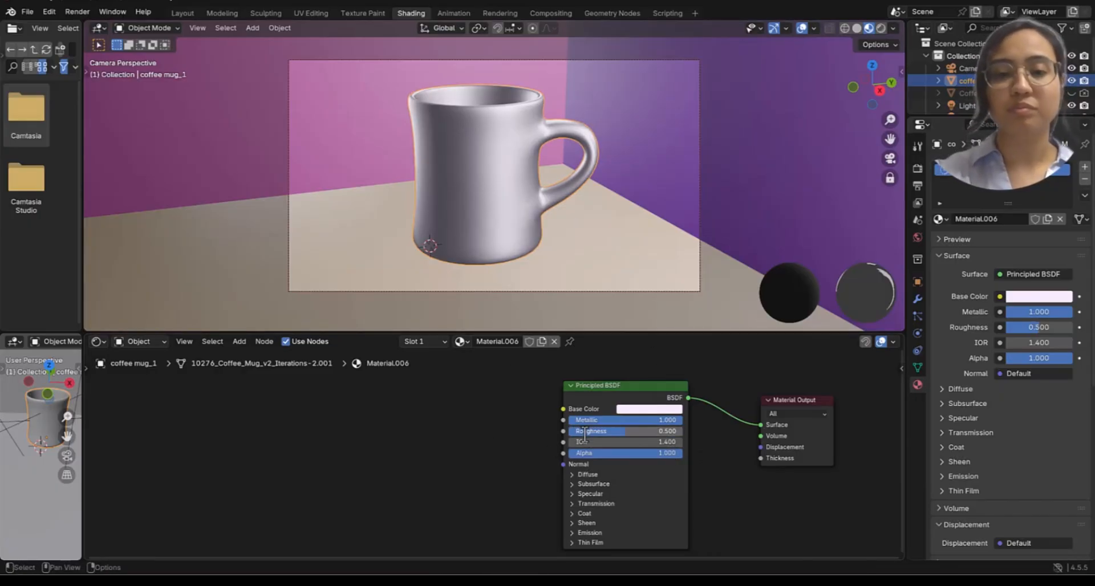
pyautogui.moveTo(590, 152); pyautogui.dragTo(606, 178, button='middle')
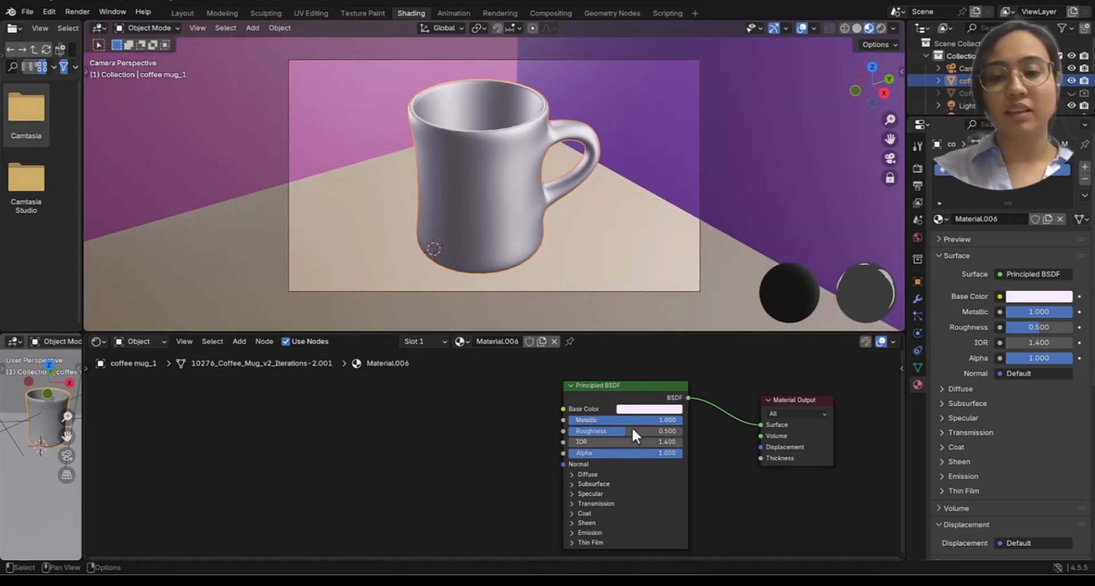
# Step: Show the base color as RGB values and set it to pure white, hex #FFFFFFFF
pyautogui.click(633, 410)
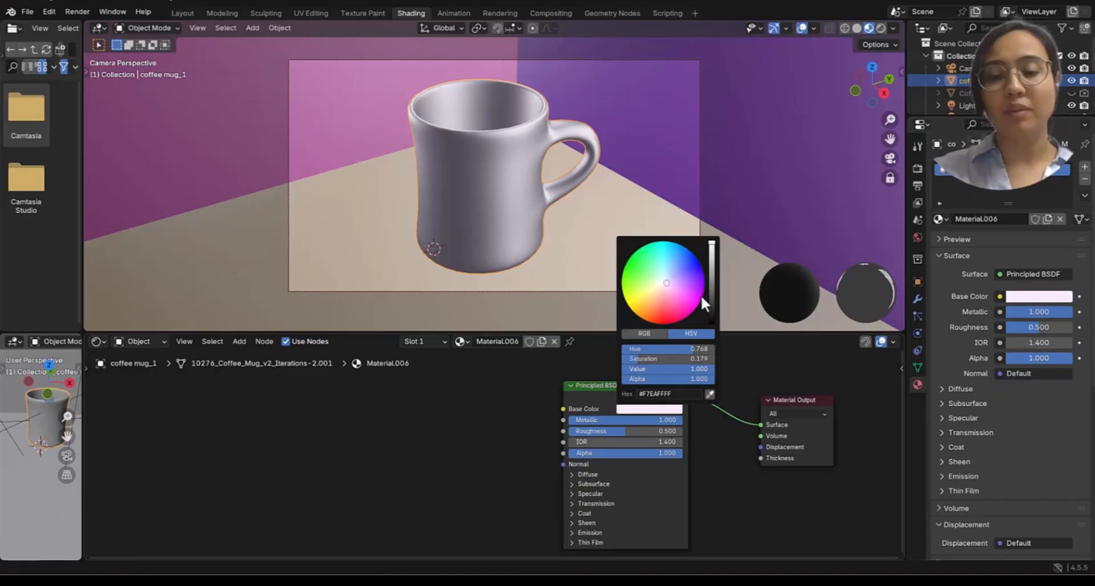
pyautogui.click(624, 411)
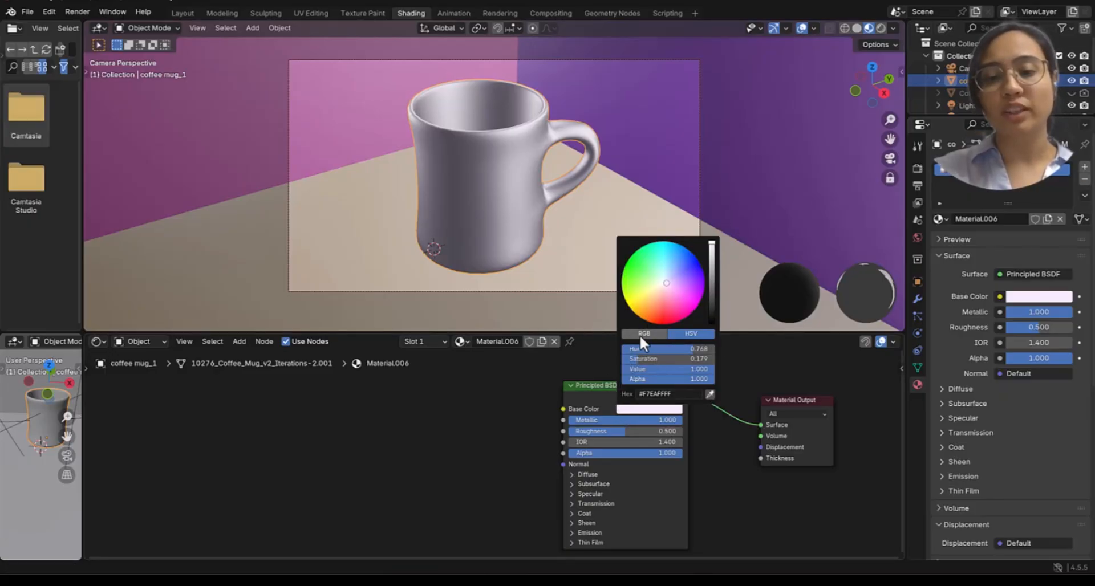
pyautogui.click(642, 334)
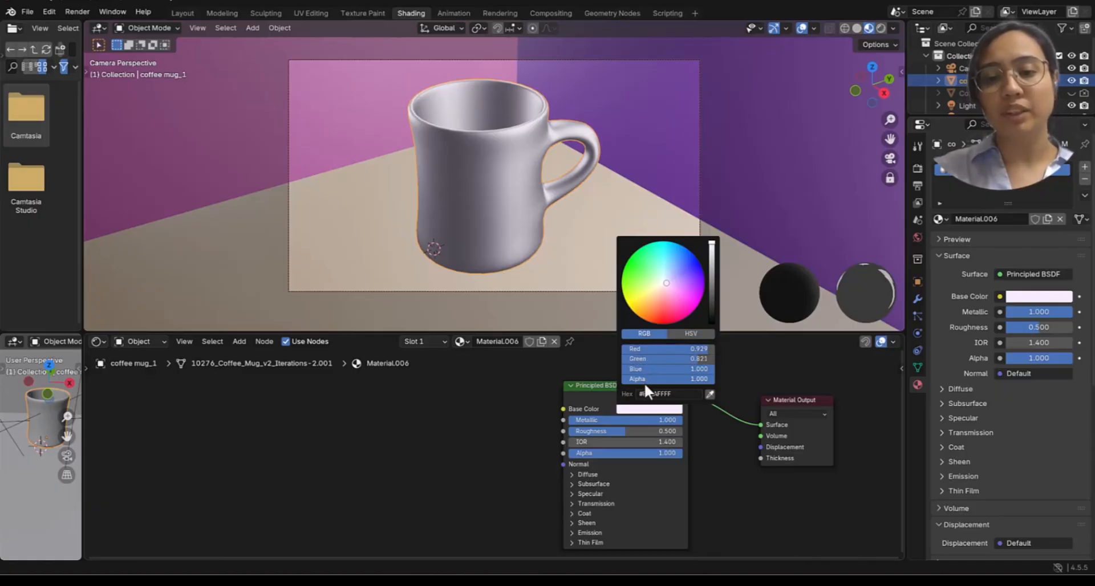
pyautogui.moveTo(676, 346); pyautogui.dragTo(675, 352)
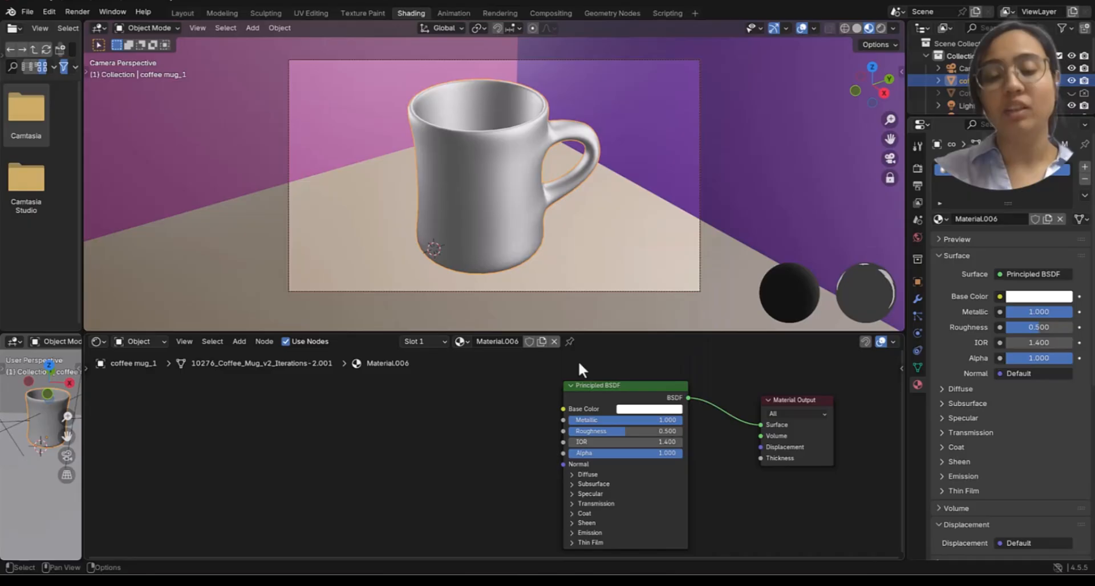
# Step: Switch the base color values back to HSV and try shifting the hue of the white color
pyautogui.click(639, 410)
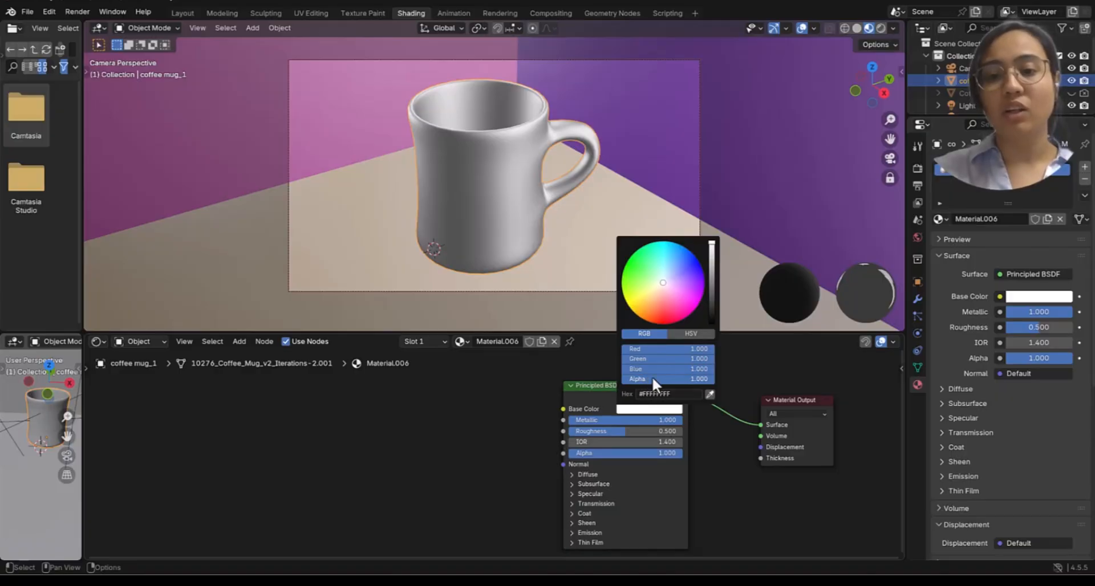
pyautogui.moveTo(662, 380)
pyautogui.mouseDown()
pyautogui.moveTo(589, 381)
pyautogui.moveTo(677, 378)
pyautogui.mouseUp()
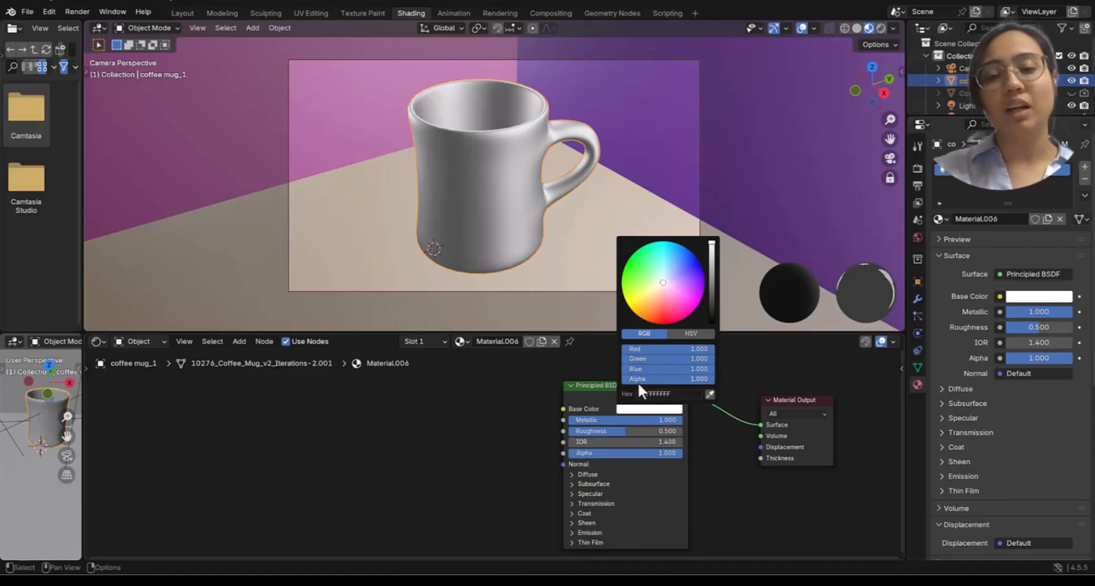
pyautogui.click(693, 333)
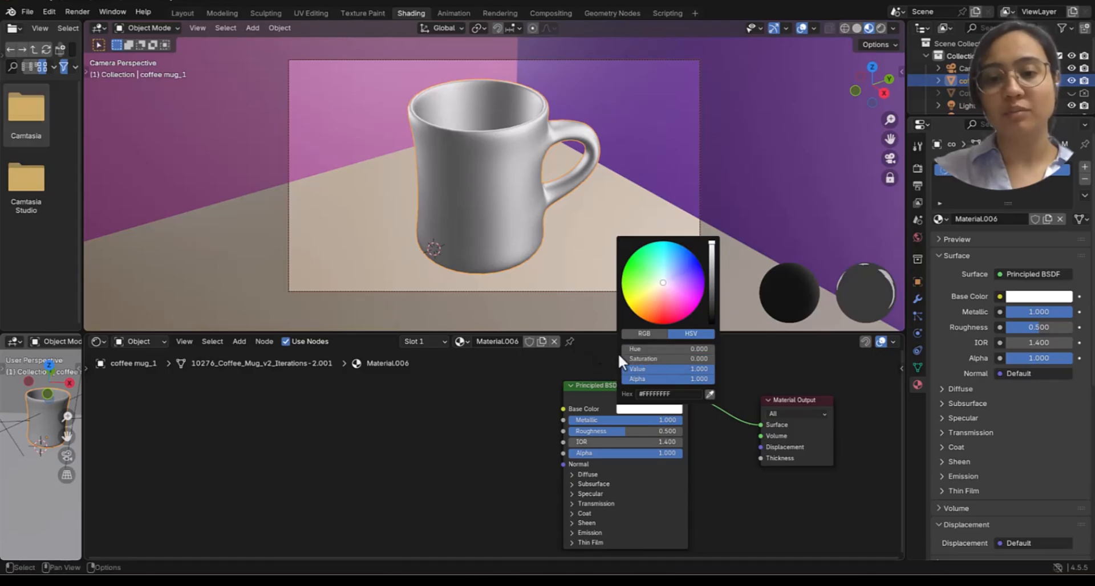
pyautogui.moveTo(623, 349); pyautogui.dragTo(650, 349)
# Step: Lower the metallic value to 0 and set the base color to a pale yellow, hue 0.169 and saturation 0.227, hex #FFFFE4FF
pyautogui.moveTo(637, 420); pyautogui.dragTo(570, 420)
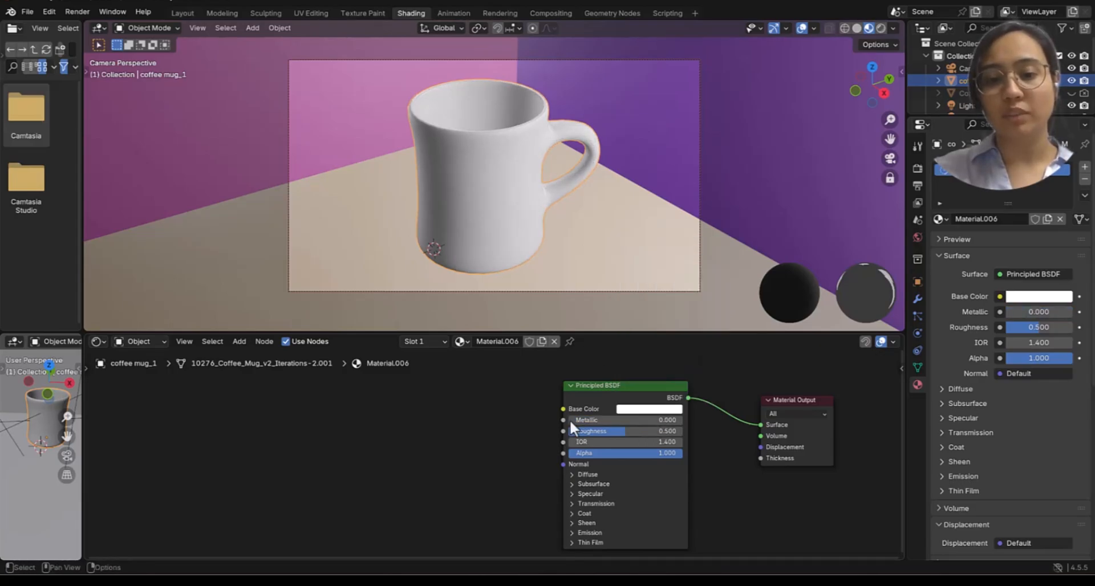
pyautogui.click(668, 410)
pyautogui.moveTo(634, 359); pyautogui.dragTo(670, 359)
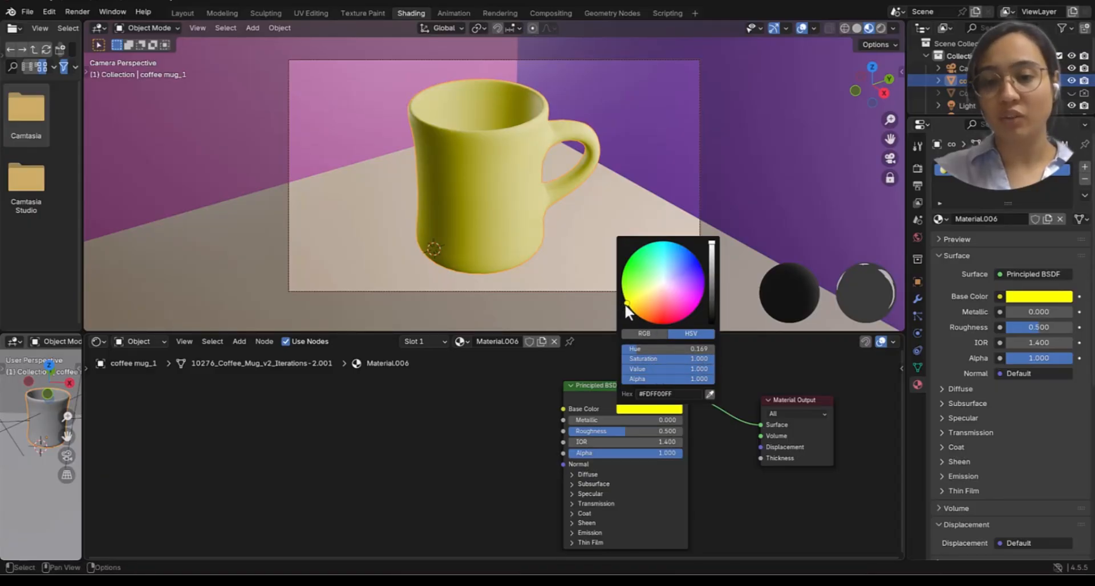
pyautogui.moveTo(700, 357); pyautogui.dragTo(630, 343)
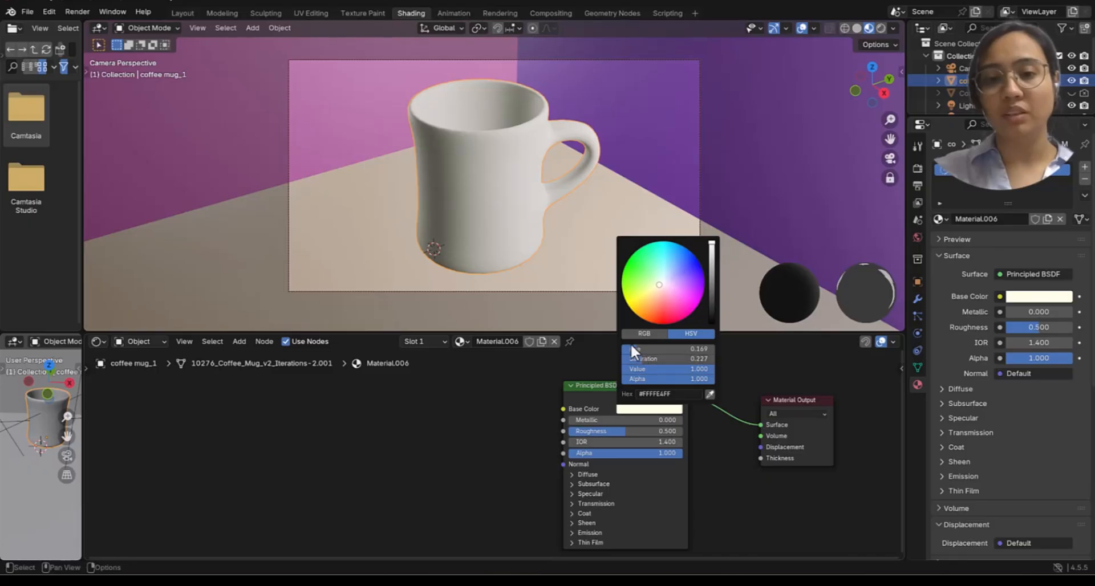
# Step: Raise the base color's saturation to 0.653 and lower its value to 0.225, giving the olive tone hex #828351FF
pyautogui.click(641, 409)
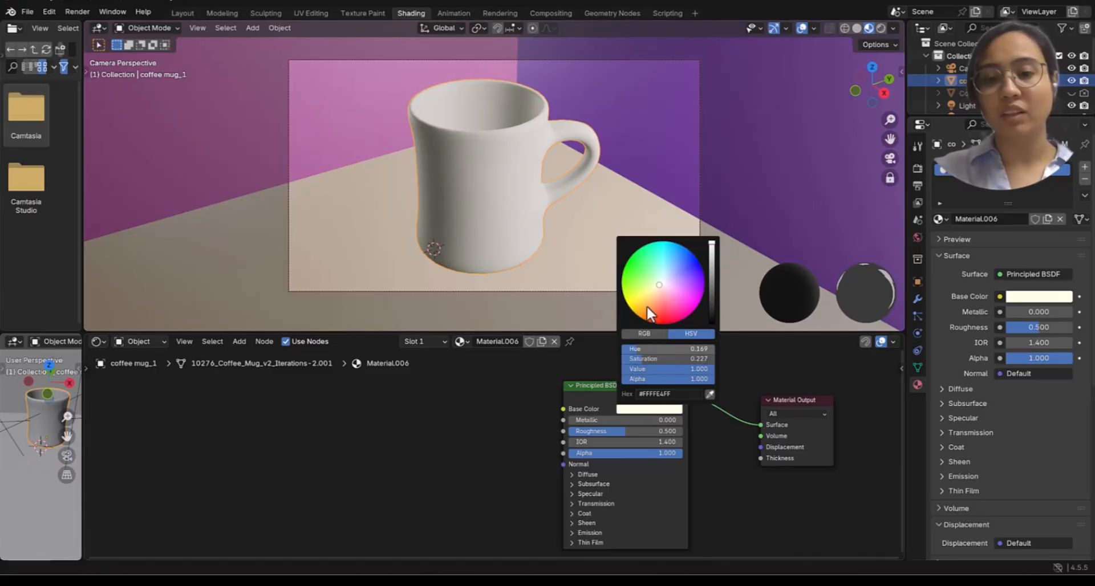
pyautogui.moveTo(639, 359)
pyautogui.mouseDown()
pyautogui.moveTo(715, 359)
pyautogui.moveTo(639, 349)
pyautogui.mouseUp()
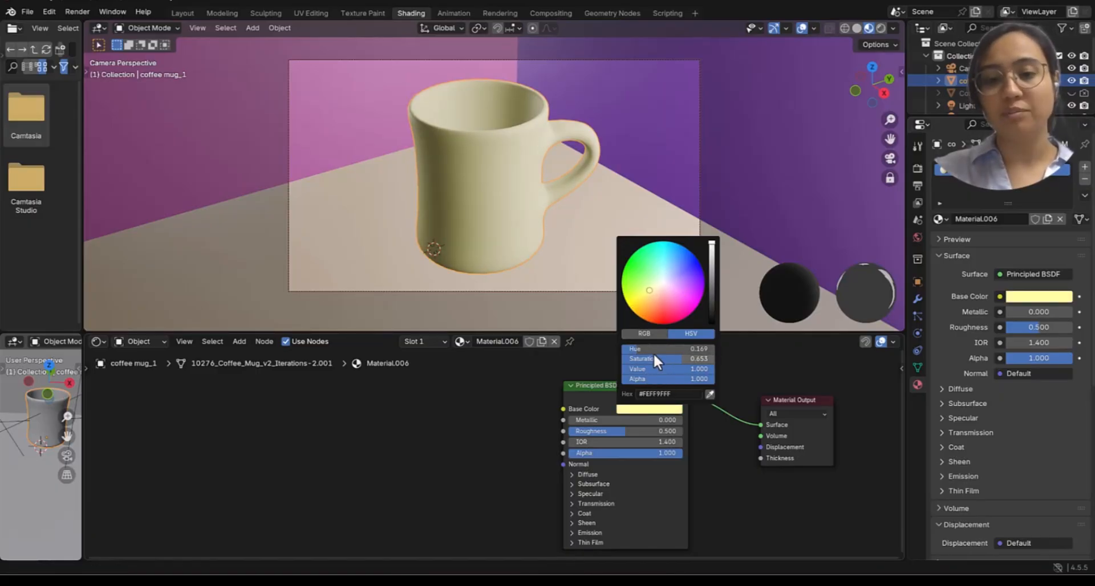
pyautogui.click(657, 409)
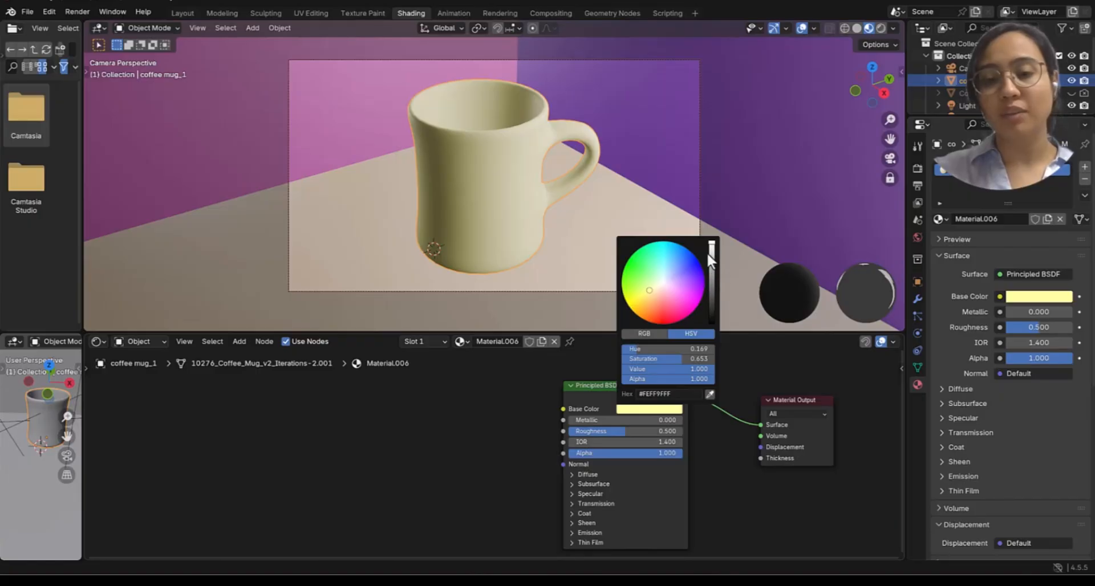
pyautogui.moveTo(708, 277); pyautogui.dragTo(711, 247)
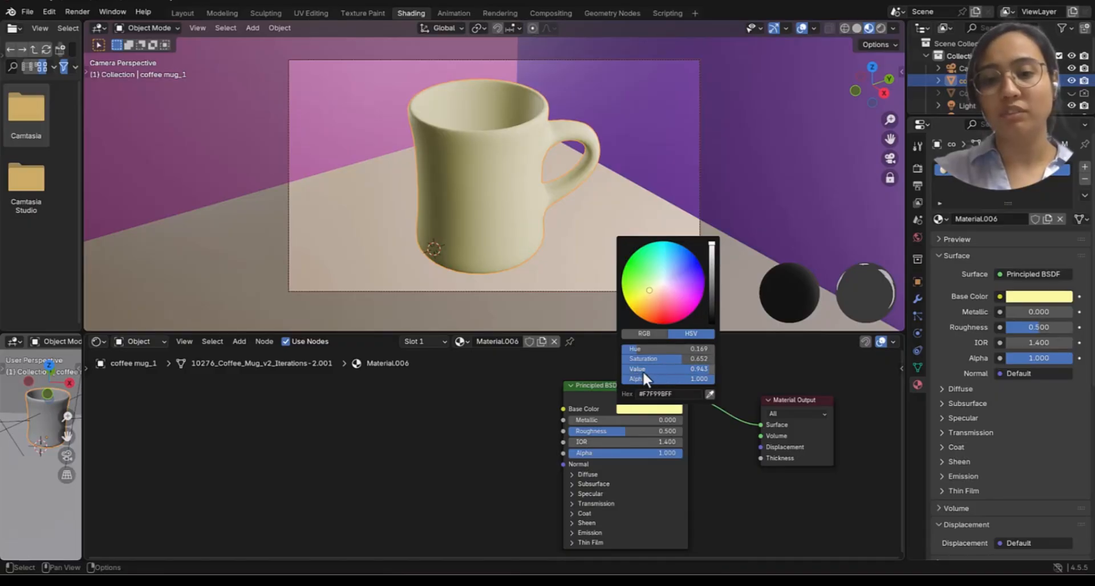
pyautogui.moveTo(665, 371)
pyautogui.mouseDown()
pyautogui.moveTo(598, 372)
pyautogui.moveTo(665, 371)
pyautogui.mouseUp()
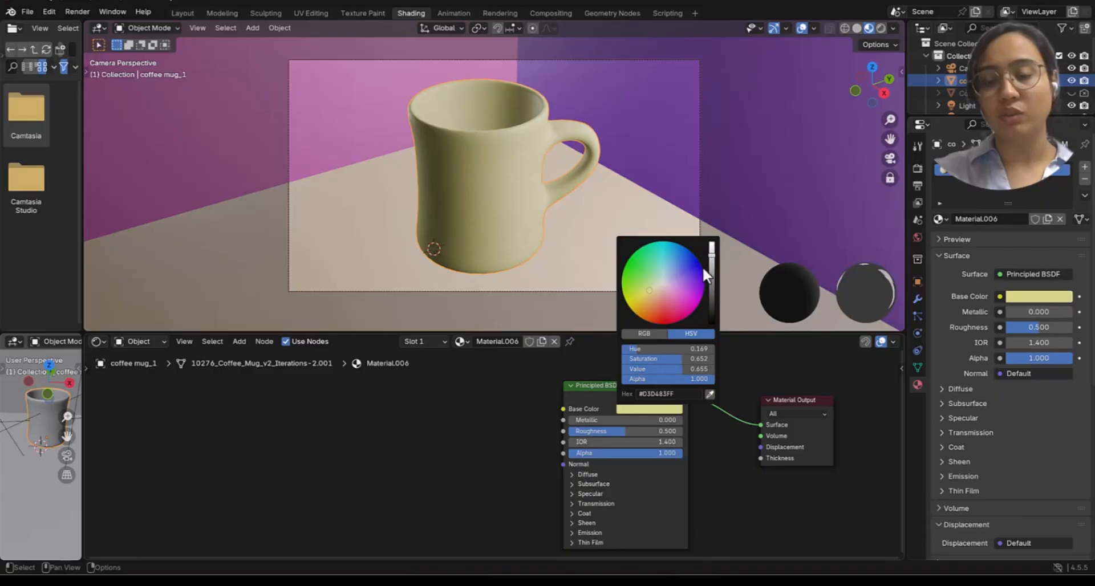
pyautogui.moveTo(709, 251); pyautogui.dragTo(711, 281)
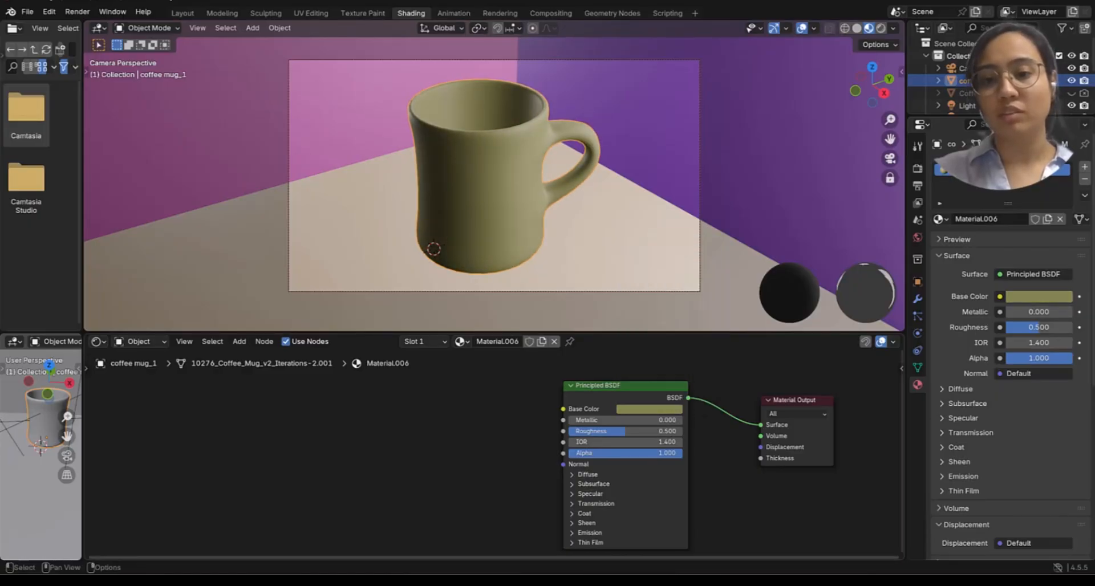
# Step: Try a purple base color at value 0.845, and change it to a pale bluish white, hex #D5E3EDFF
pyautogui.click(644, 410)
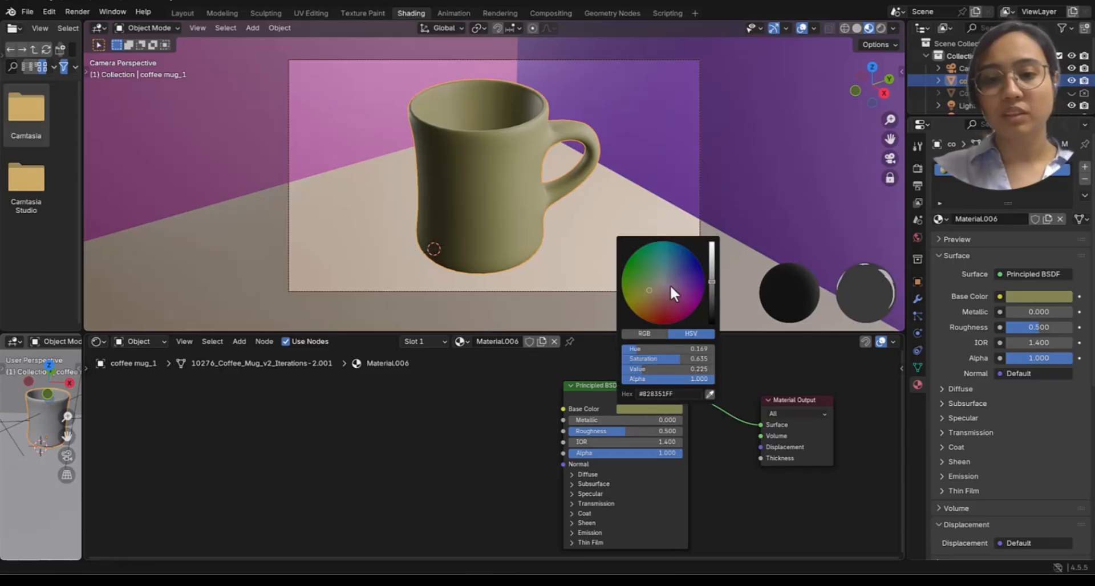
pyautogui.click(695, 285)
pyautogui.moveTo(711, 282); pyautogui.dragTo(711, 245)
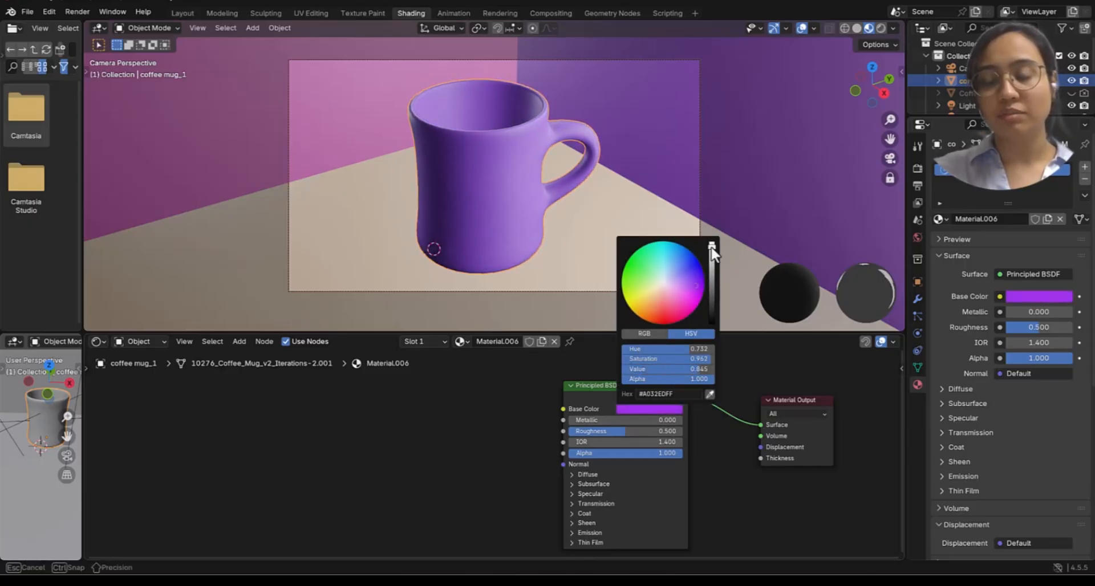
pyautogui.click(668, 282)
pyautogui.moveTo(663, 283); pyautogui.dragTo(663, 286)
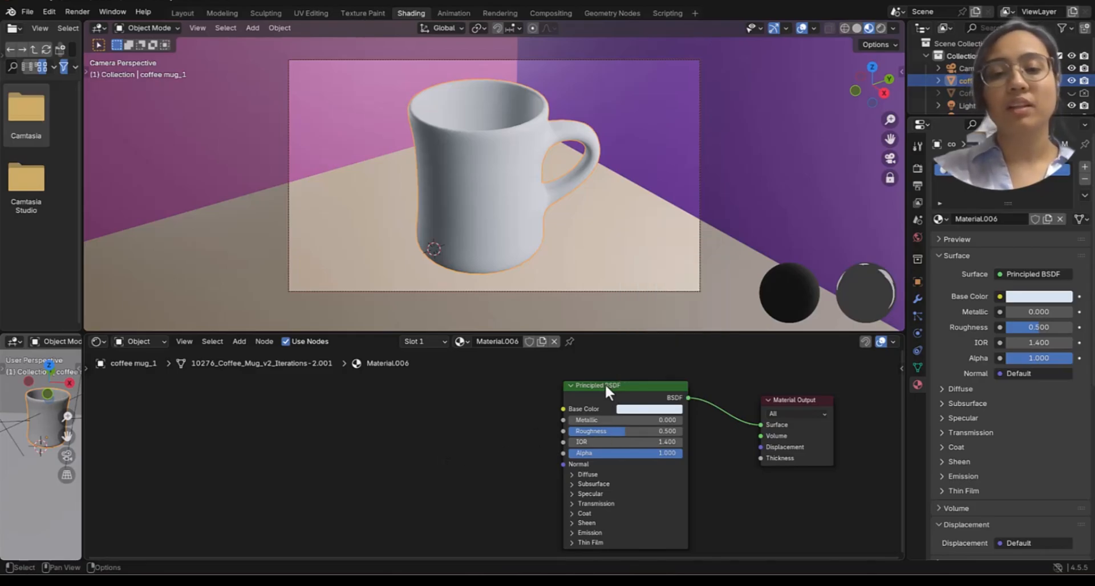
# Step: Reposition the Principled BSDF node in the node editor and set its roughness to 0.1
pyautogui.moveTo(604, 383); pyautogui.dragTo(626, 384)
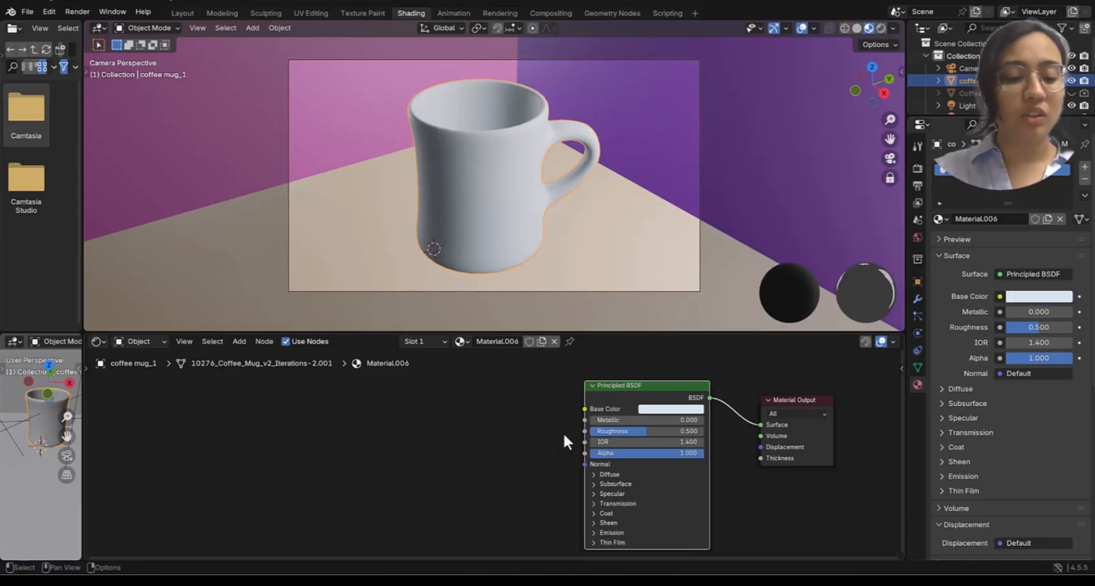
pyautogui.moveTo(624, 388); pyautogui.dragTo(581, 400)
pyautogui.click(591, 444)
pyautogui.write('0')
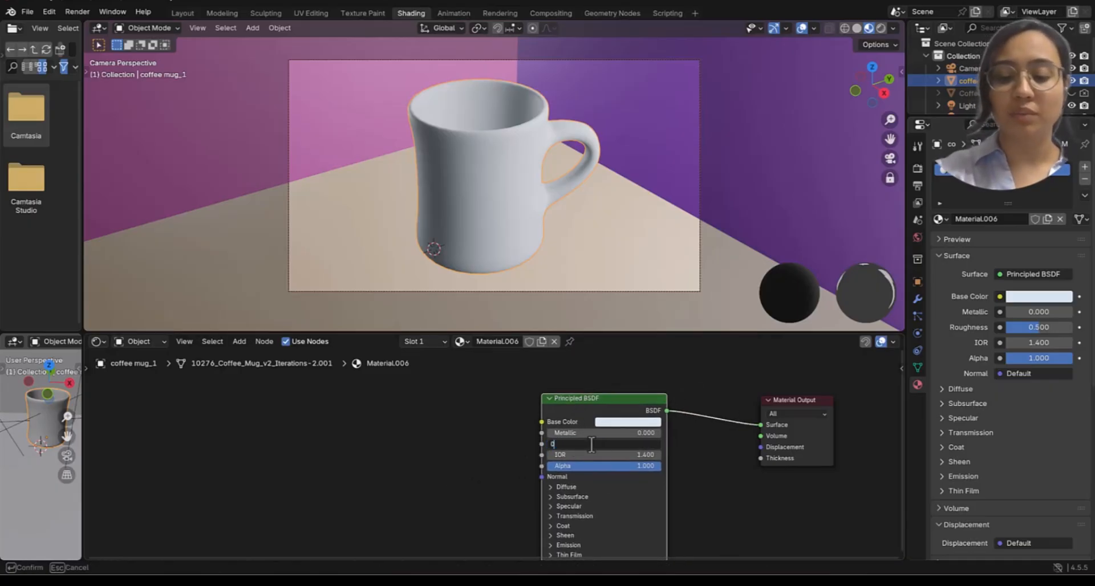
pyautogui.write('.1')
pyautogui.press('Return')
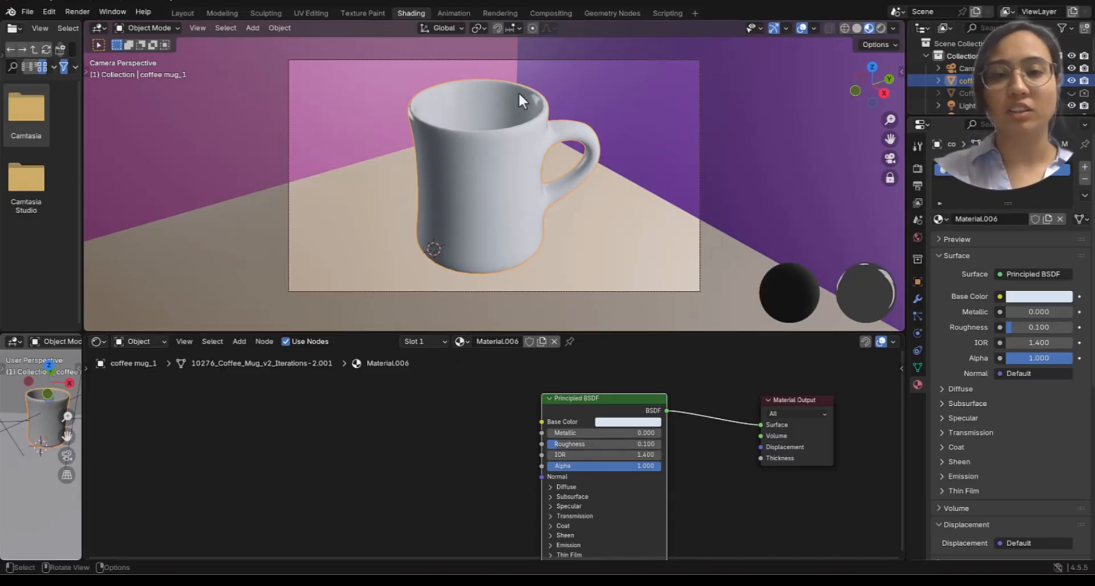
# Step: Change the mug's base color to a saturated red using the color wheel
pyautogui.click(621, 422)
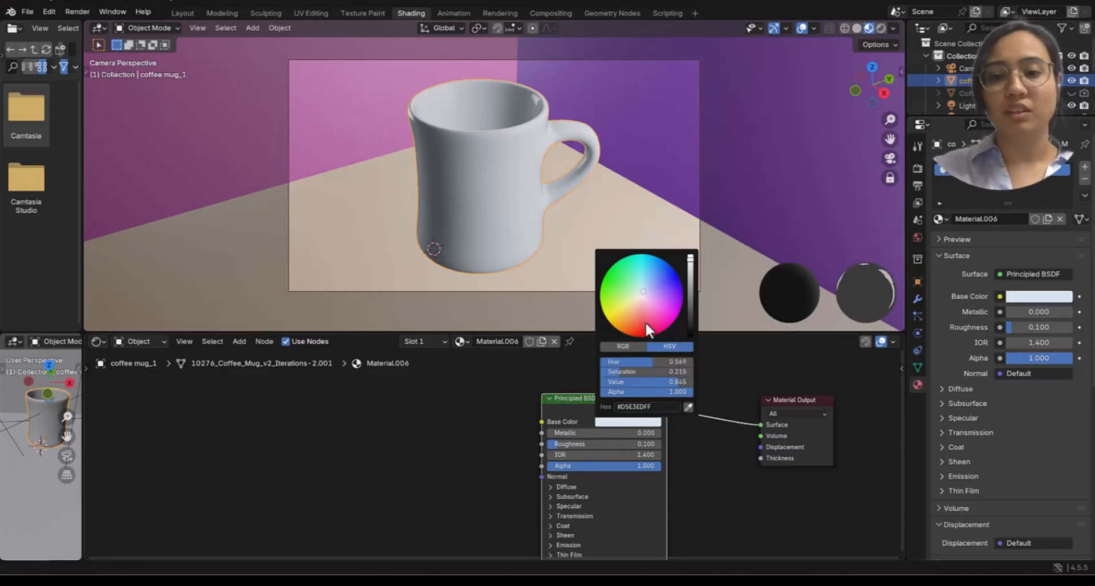
pyautogui.moveTo(646, 323); pyautogui.dragTo(643, 330)
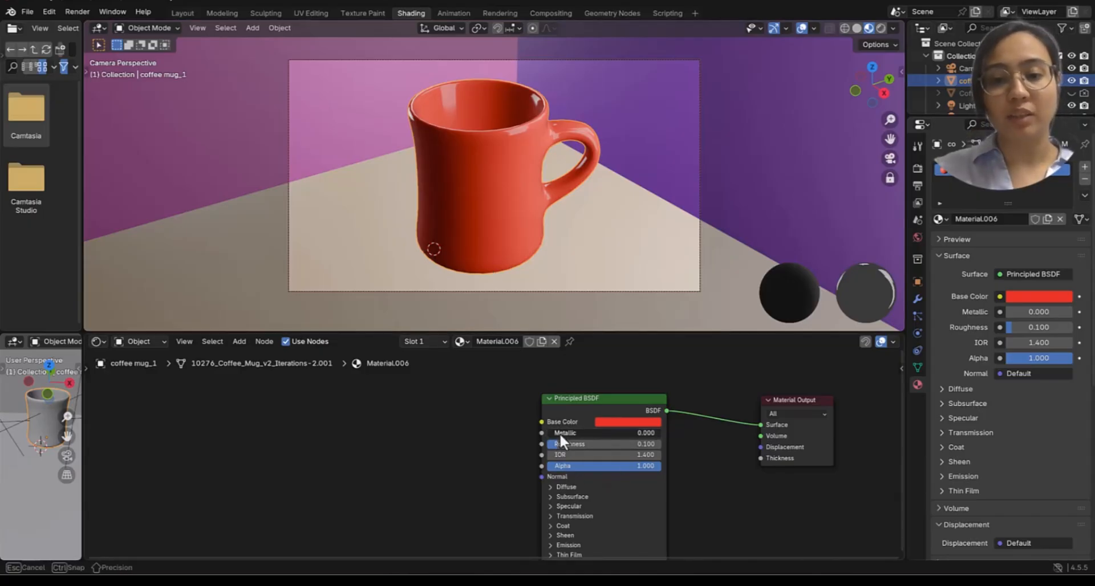
# Step: Raise the red mug material's metallic value to 1.0 and its roughness to 0.396, checking the reflections from another angle
pyautogui.moveTo(560, 433); pyautogui.dragTo(660, 433)
pyautogui.moveTo(510, 210); pyautogui.dragTo(505, 321, button='middle')
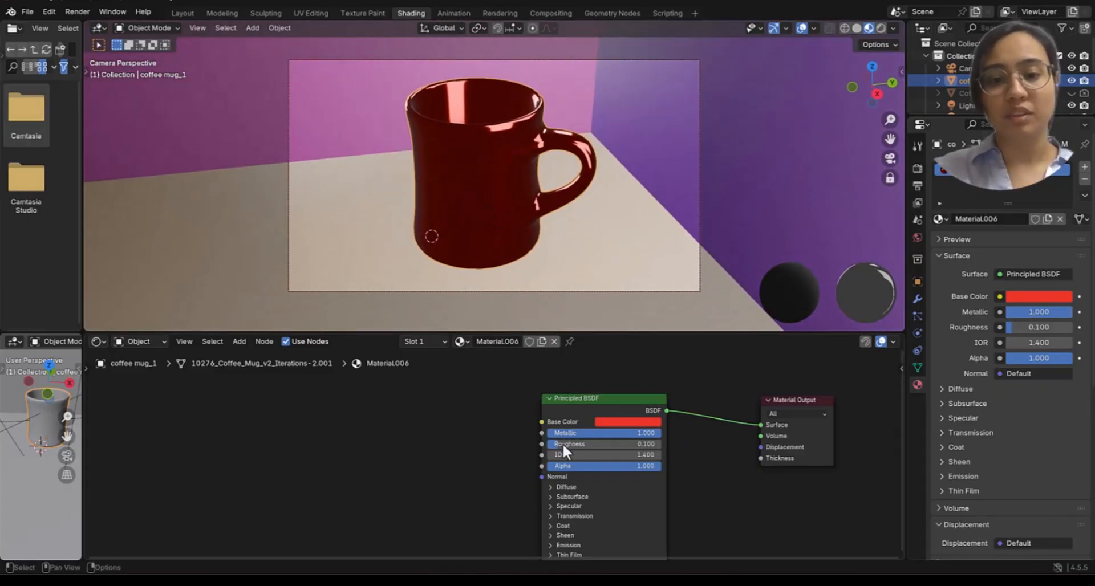
pyautogui.moveTo(562, 443); pyautogui.dragTo(592, 444)
pyautogui.moveTo(483, 169)
pyautogui.mouseDown(button='middle')
pyautogui.moveTo(484, 196)
pyautogui.moveTo(500, 191)
pyautogui.moveTo(476, 166)
pyautogui.moveTo(489, 181)
pyautogui.mouseUp(button='middle')
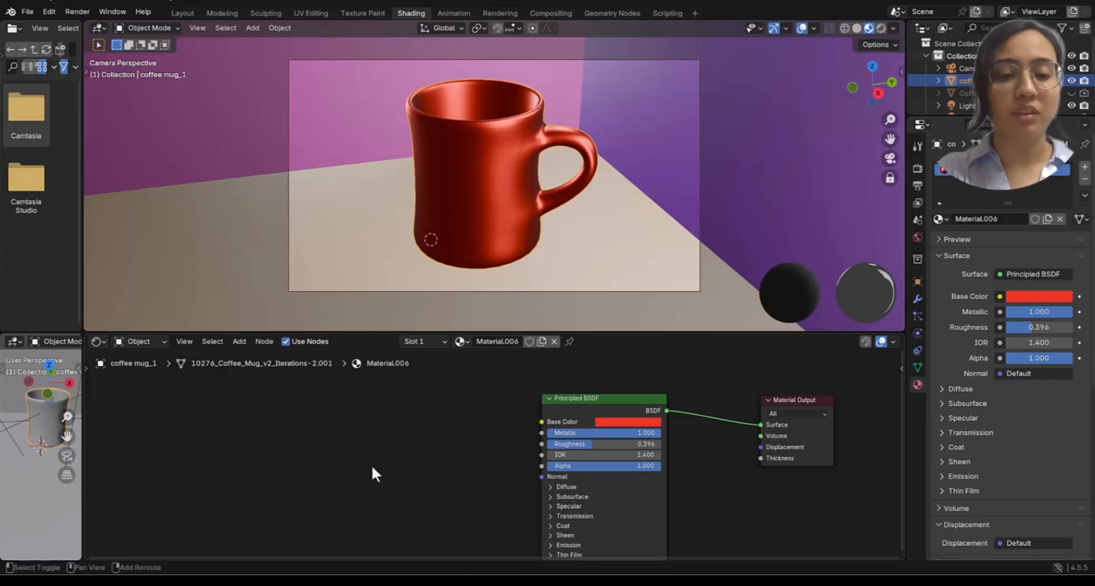
# Step: Add a Voronoi Texture node and place it well to the left of the Principled BSDF node
pyautogui.hotkey('shift', 'a')
pyautogui.moveTo(367, 466)
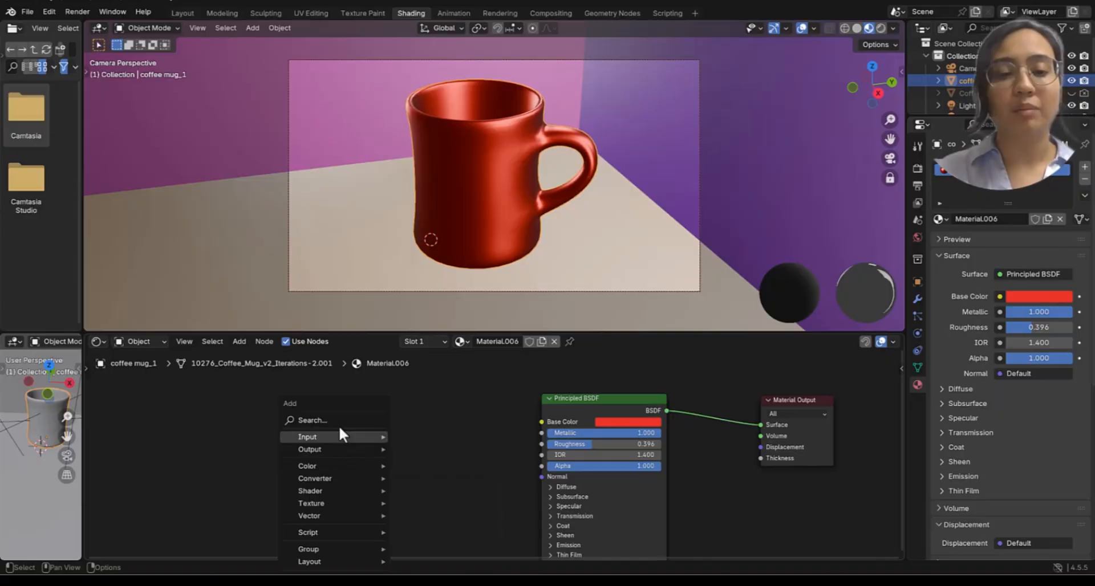
pyautogui.click(337, 422)
pyautogui.write('vorr')
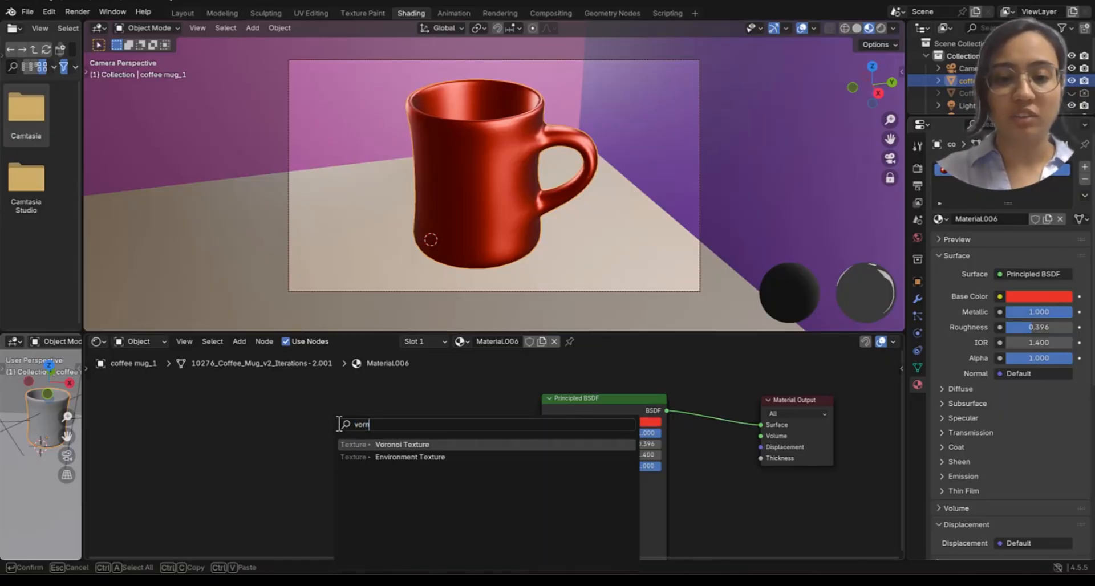
pyautogui.press('Return')
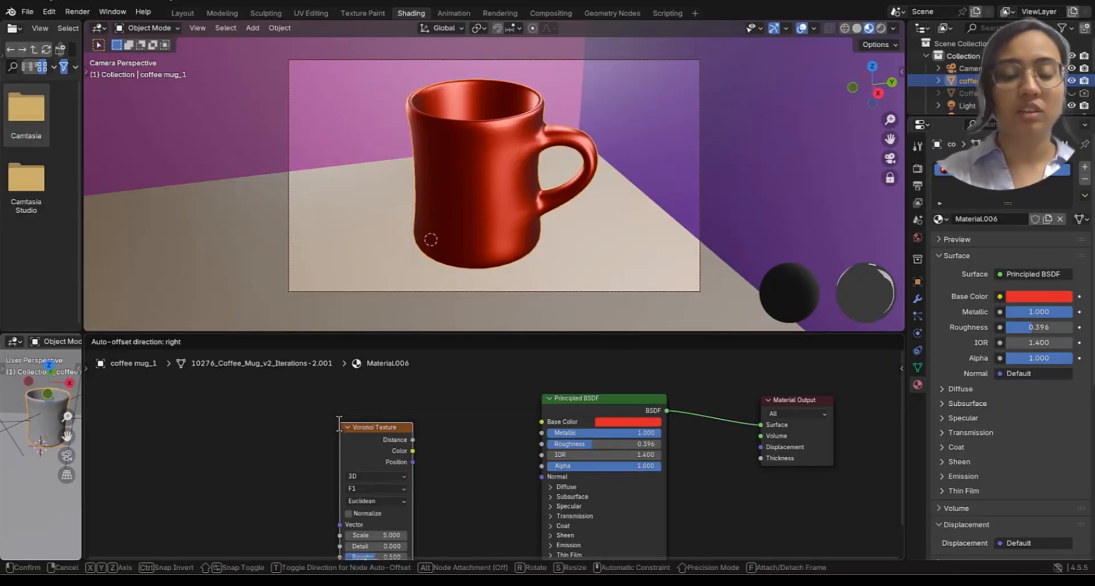
pyautogui.click(193, 412)
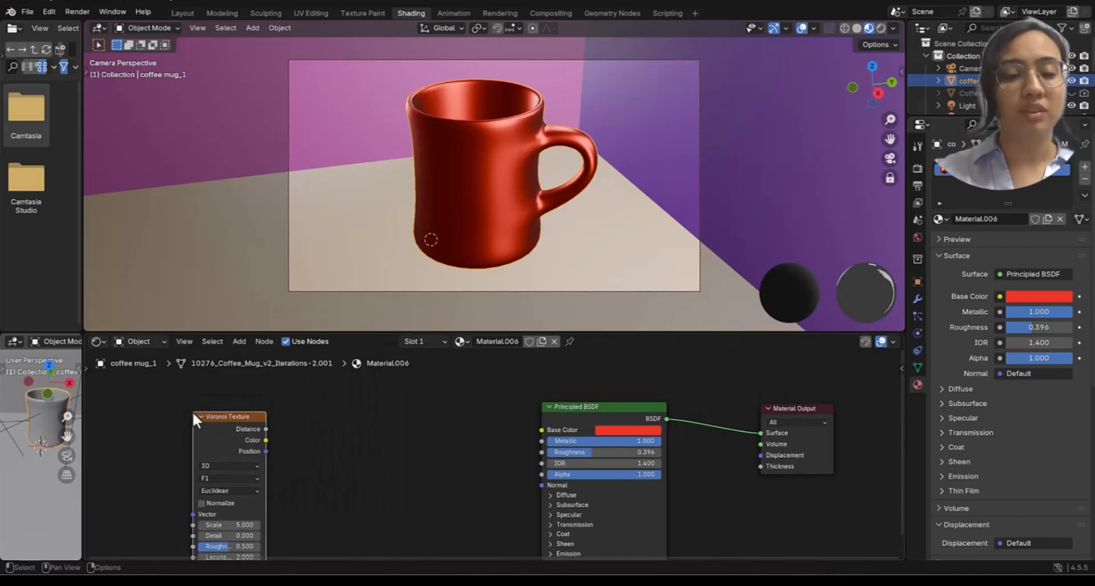
pyautogui.moveTo(235, 416); pyautogui.dragTo(240, 414)
# Step: Add a Color Ramp node and place it between the Voronoi Texture and Principled BSDF nodes
pyautogui.hotkey('shift', 'a')
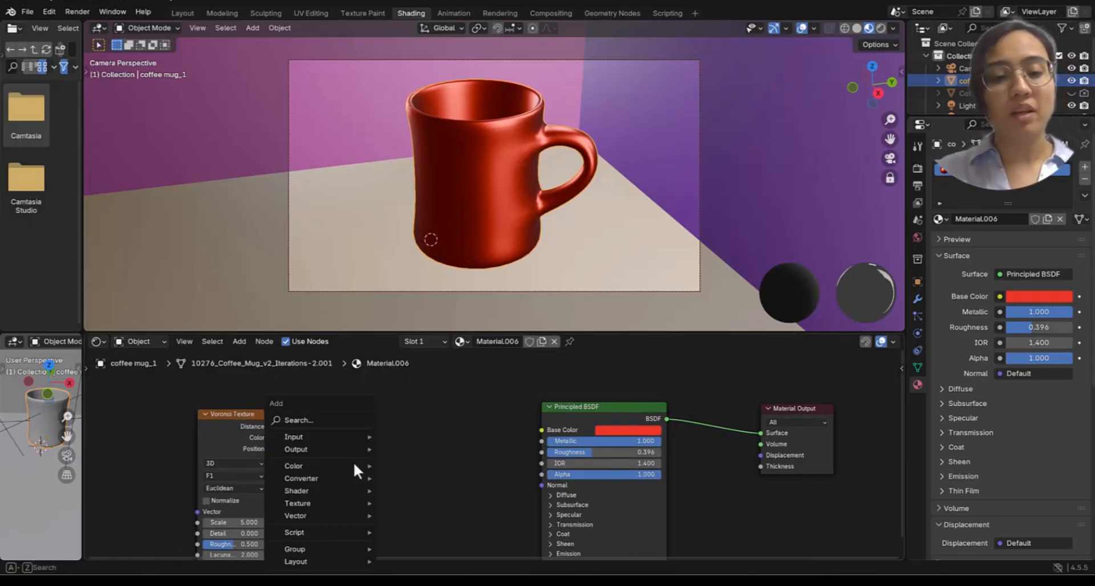
pyautogui.click(329, 423)
pyautogui.write('c')
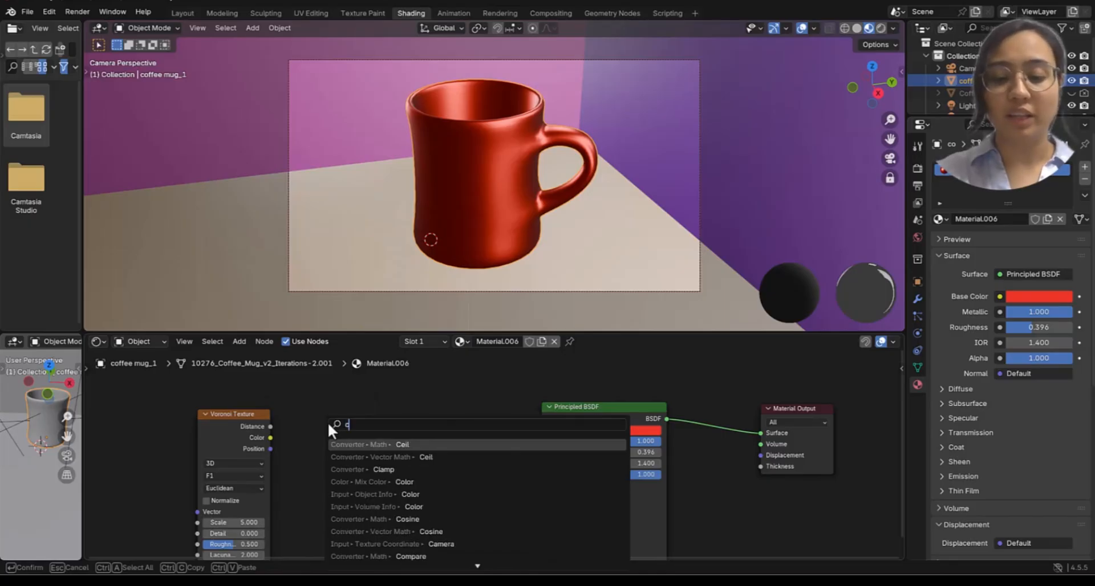
pyautogui.write('olor ramp')
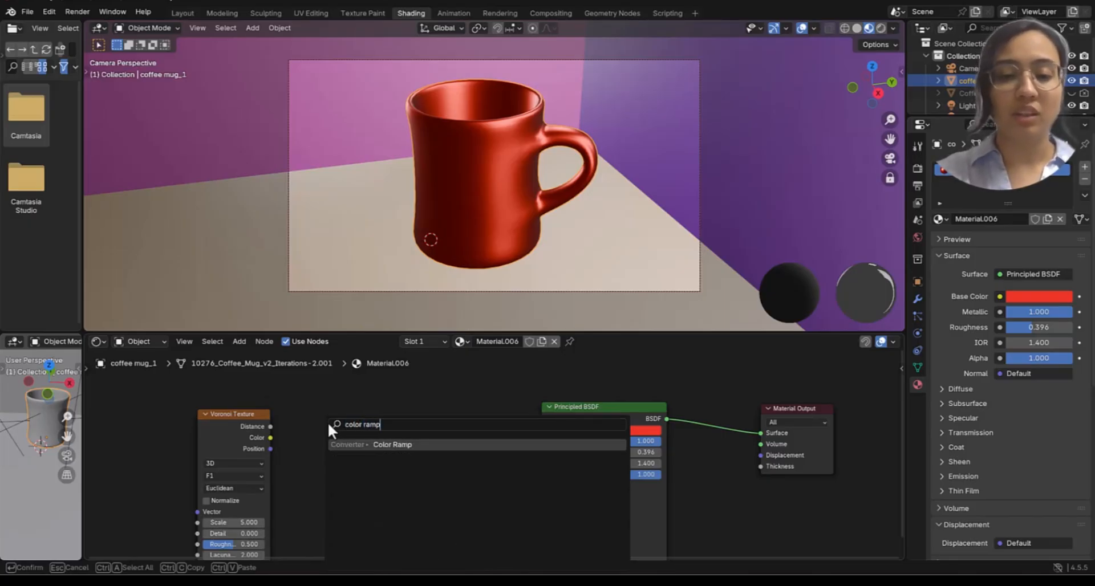
pyautogui.press('Return')
pyautogui.click(342, 438)
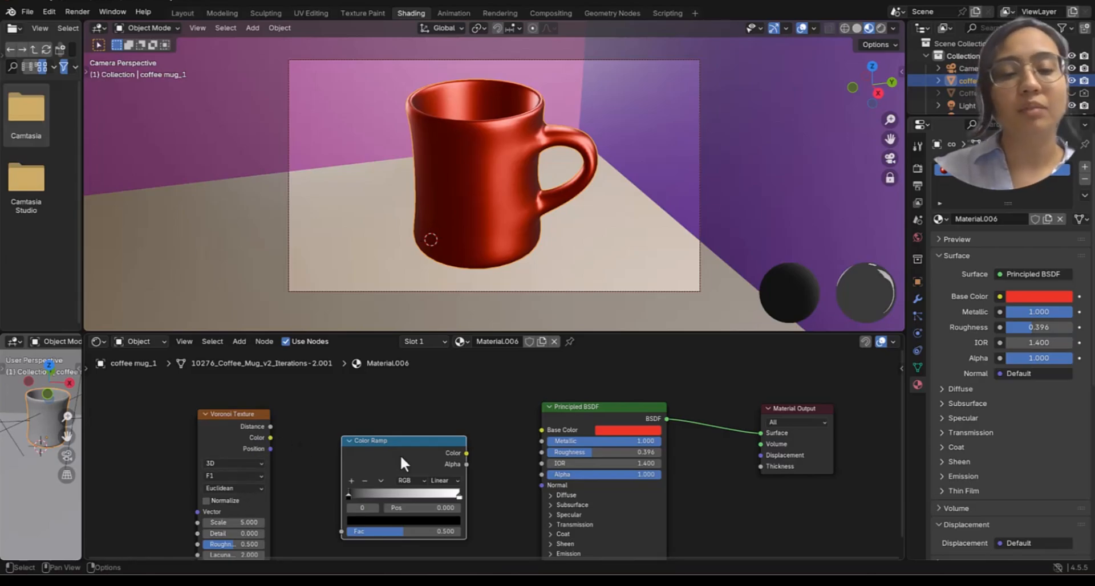
# Step: Link the Color Ramp's Color output to Base Color and the Voronoi Texture's Color output to the ramp's Fac input
pyautogui.moveTo(466, 452); pyautogui.dragTo(540, 430)
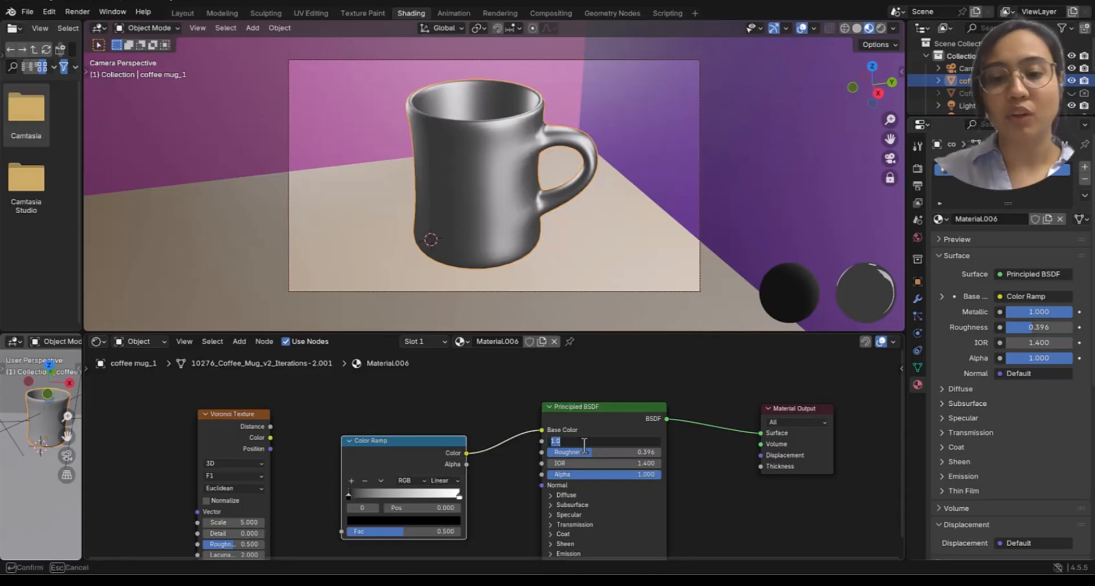
pyautogui.moveTo(470, 169); pyautogui.dragTo(517, 203, button='middle')
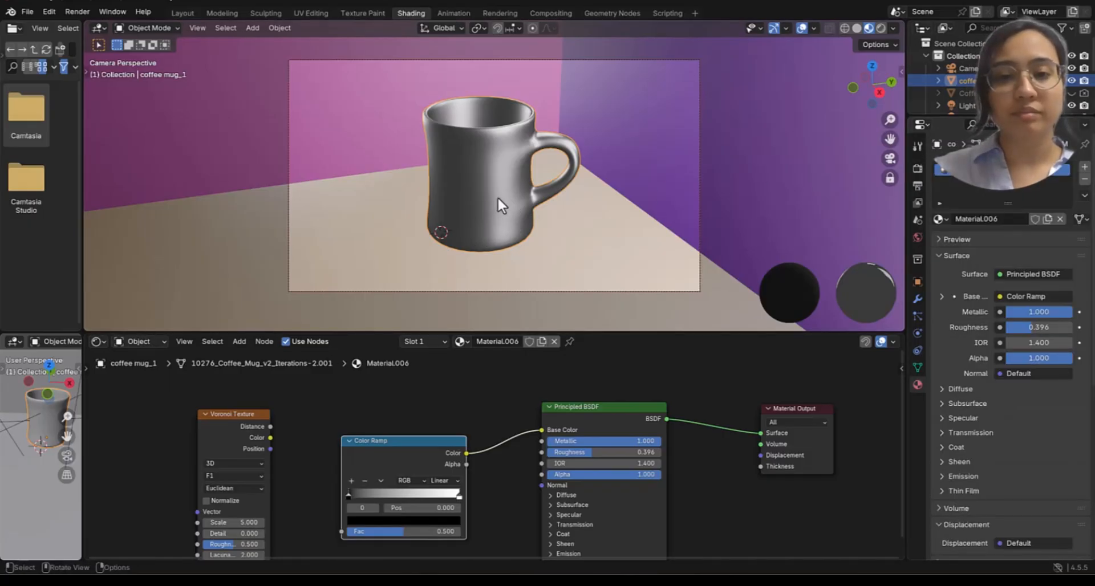
pyautogui.moveTo(497, 197)
pyautogui.mouseDown(button='middle')
pyautogui.moveTo(510, 182)
pyautogui.moveTo(492, 190)
pyautogui.mouseUp(button='middle')
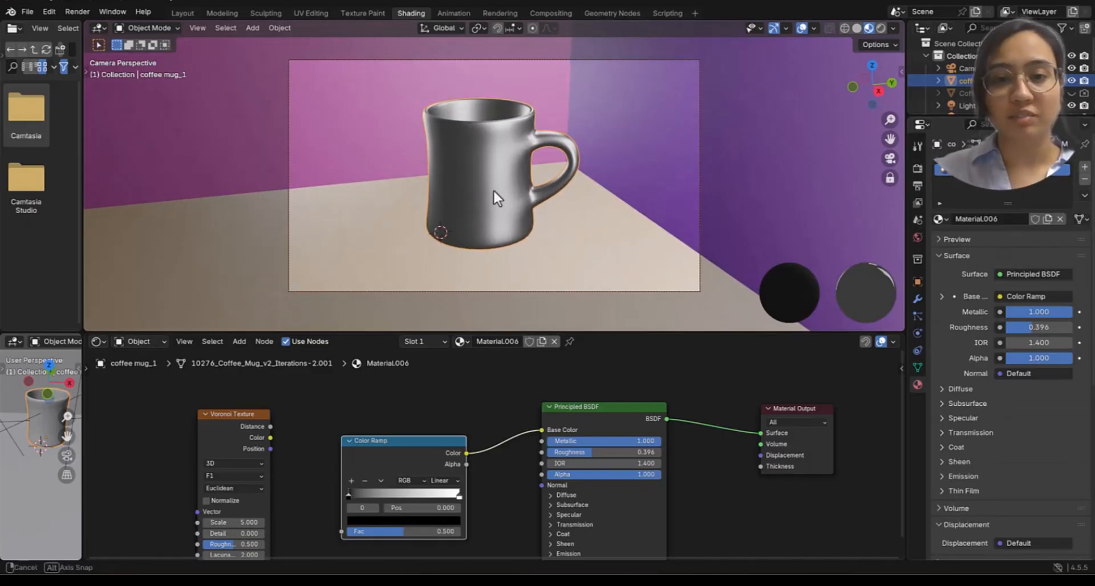
pyautogui.moveTo(226, 412); pyautogui.dragTo(221, 399)
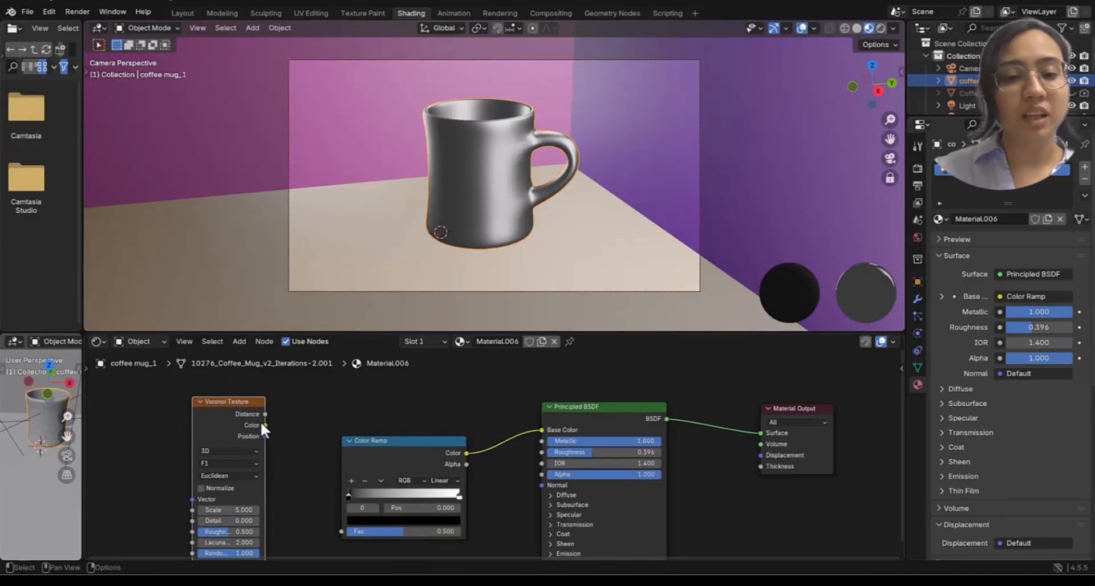
pyautogui.moveTo(265, 426); pyautogui.dragTo(334, 529)
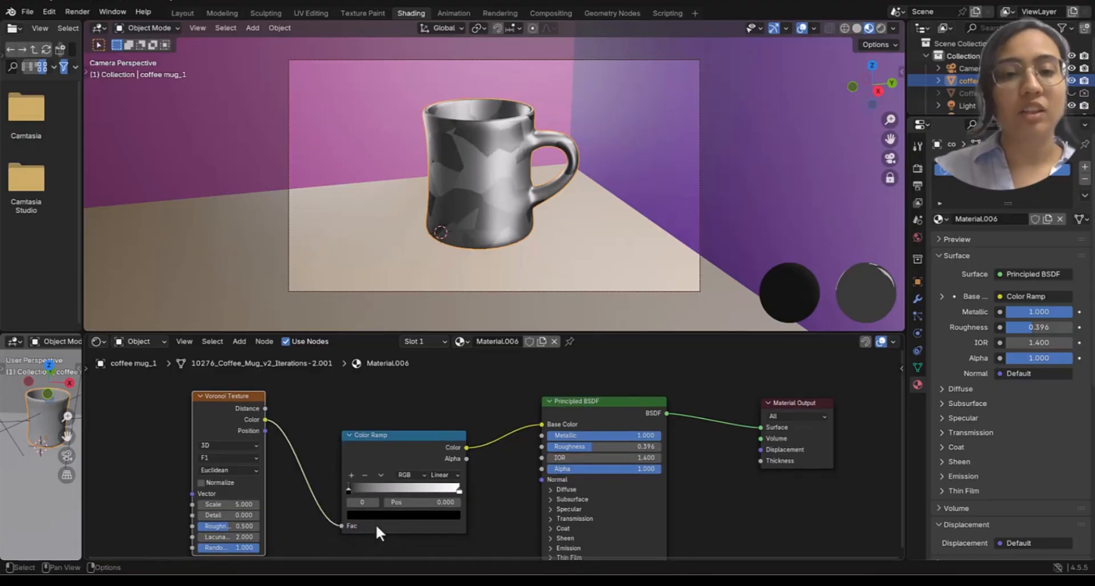
# Step: Try increasingly larger Voronoi Texture scale values on the mug and settle on a scale of 20.1
pyautogui.moveTo(375, 525); pyautogui.dragTo(379, 496, button='middle')
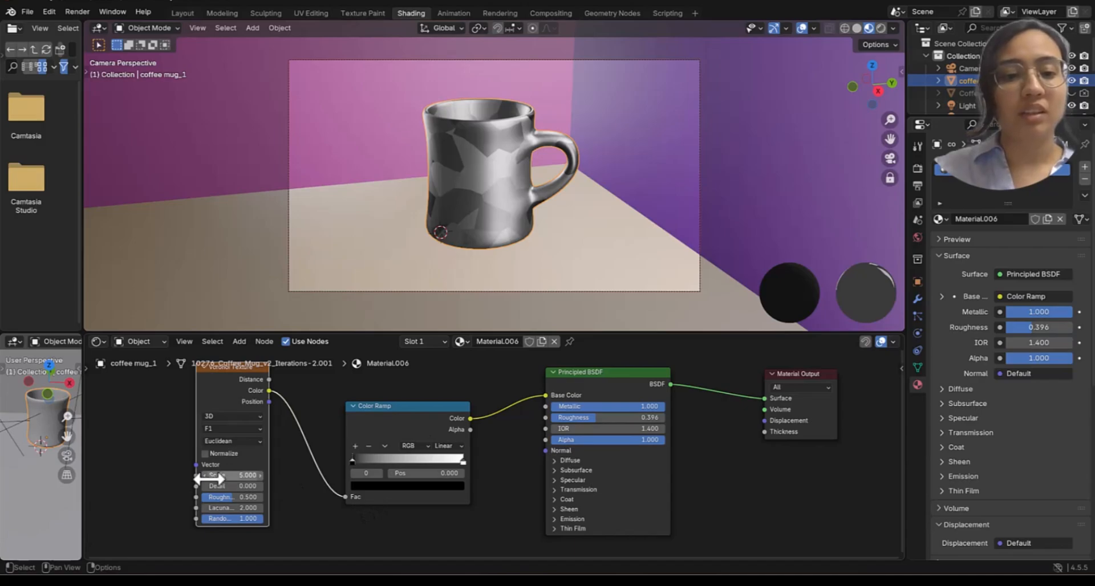
pyautogui.moveTo(211, 476); pyautogui.dragTo(291, 476)
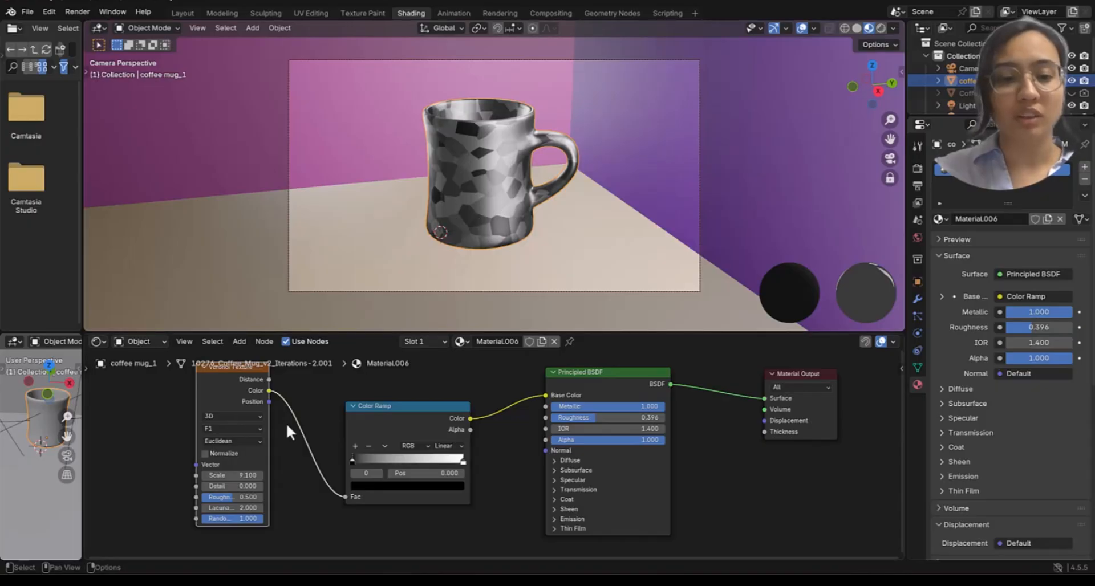
pyautogui.moveTo(220, 476); pyautogui.dragTo(339, 476)
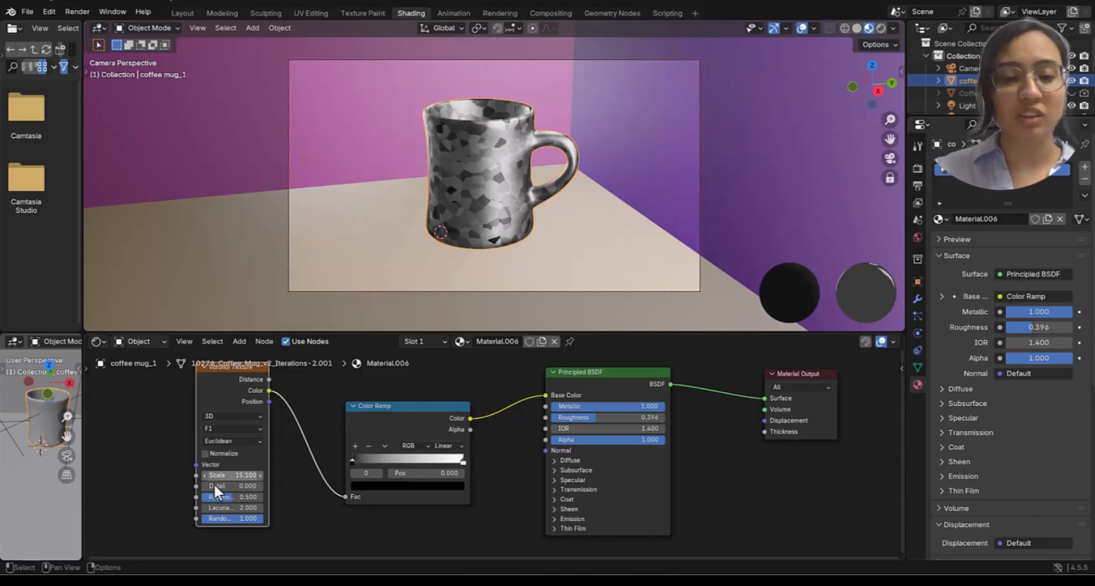
pyautogui.moveTo(211, 474); pyautogui.dragTo(268, 474)
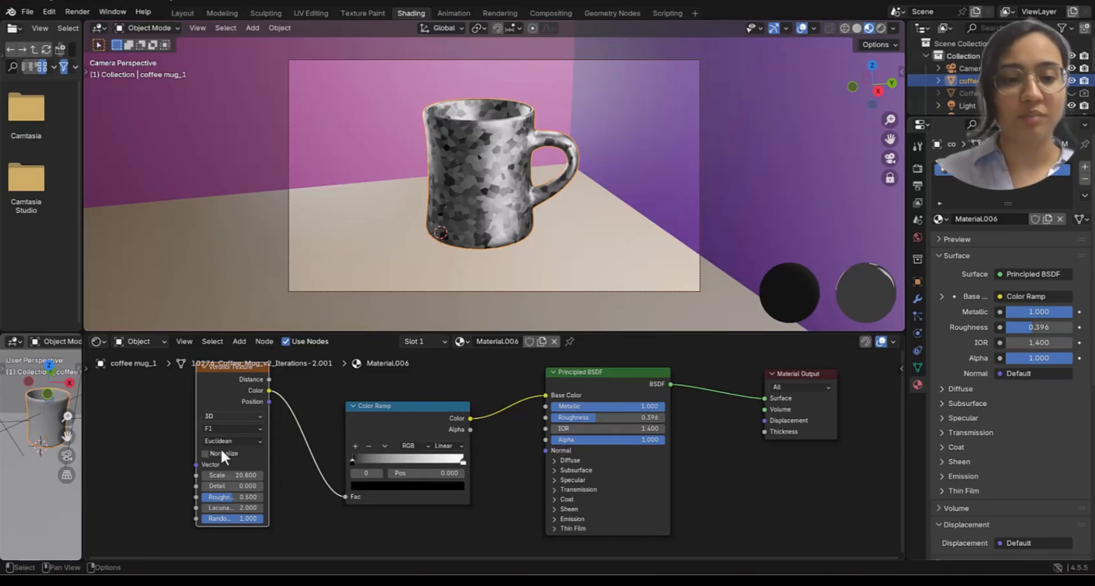
pyautogui.moveTo(217, 475); pyautogui.dragTo(405, 475)
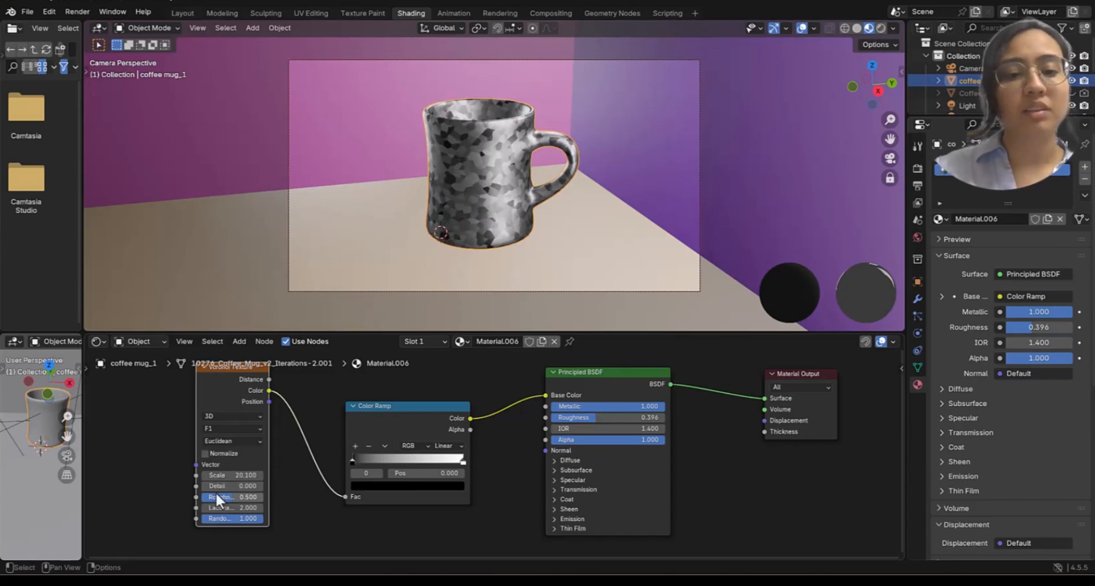
# Step: Try a Voronoi Texture randomness of 0 on the mug and restore it to 1
pyautogui.moveTo(220, 519); pyautogui.dragTo(220, 518)
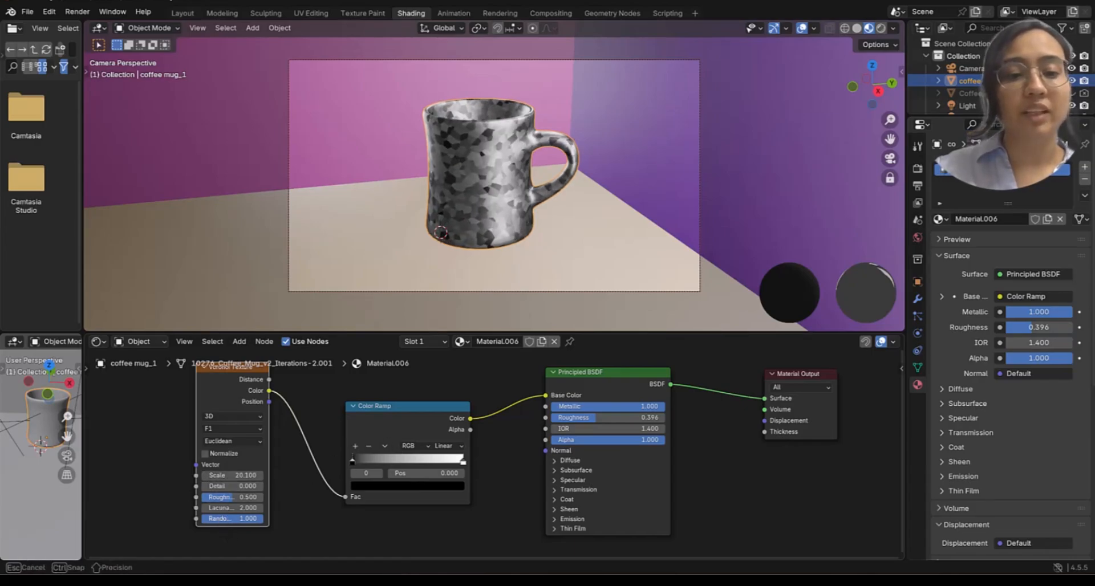
pyautogui.click(220, 518)
pyautogui.click(189, 535)
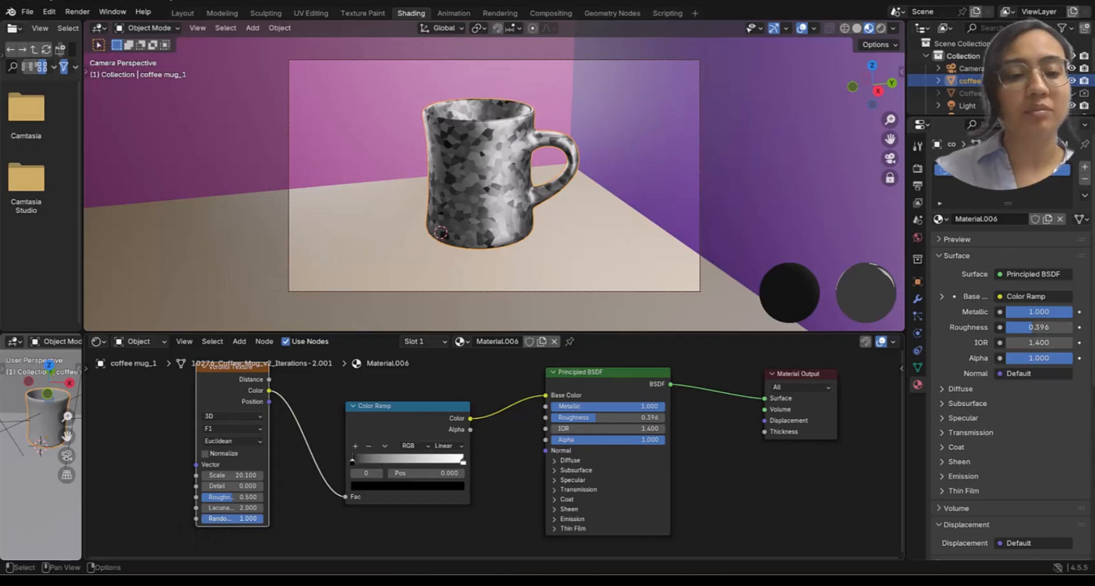
pyautogui.click(216, 518)
pyautogui.click(187, 534)
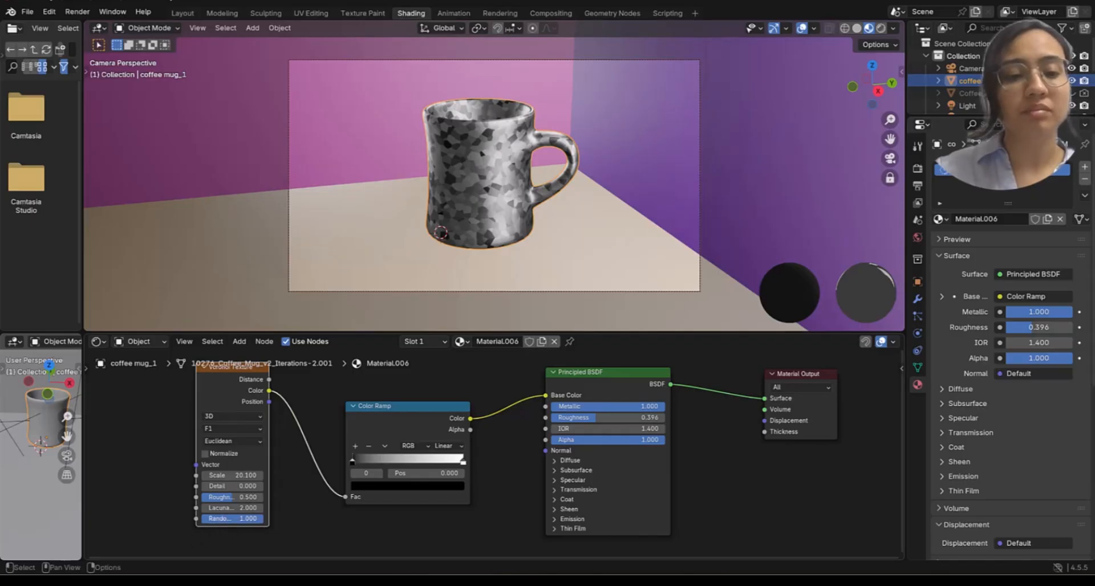
pyautogui.moveTo(220, 518); pyautogui.dragTo(194, 518)
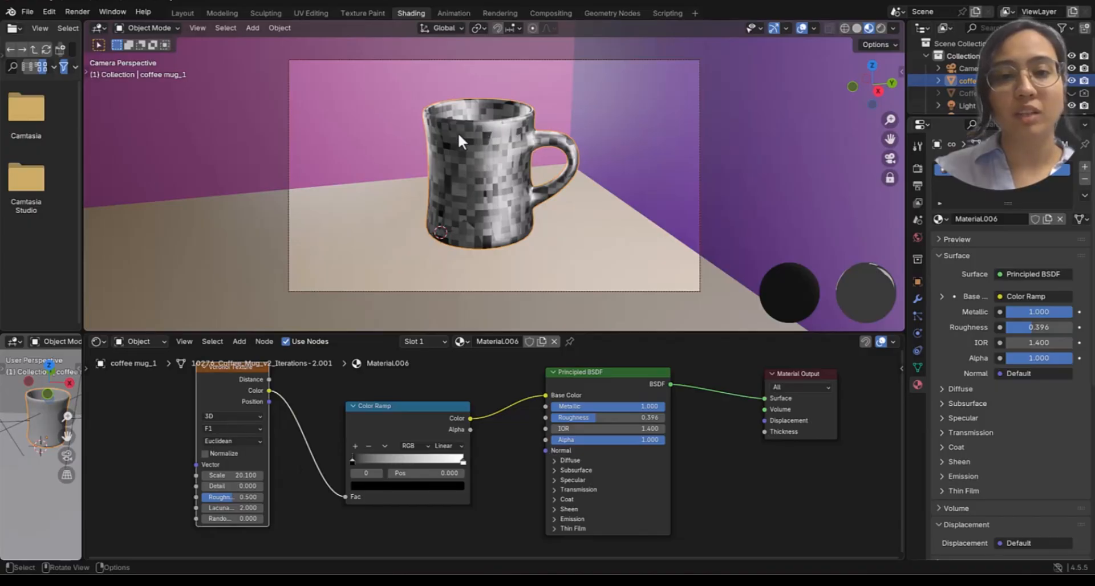
pyautogui.moveTo(212, 518); pyautogui.dragTo(238, 519)
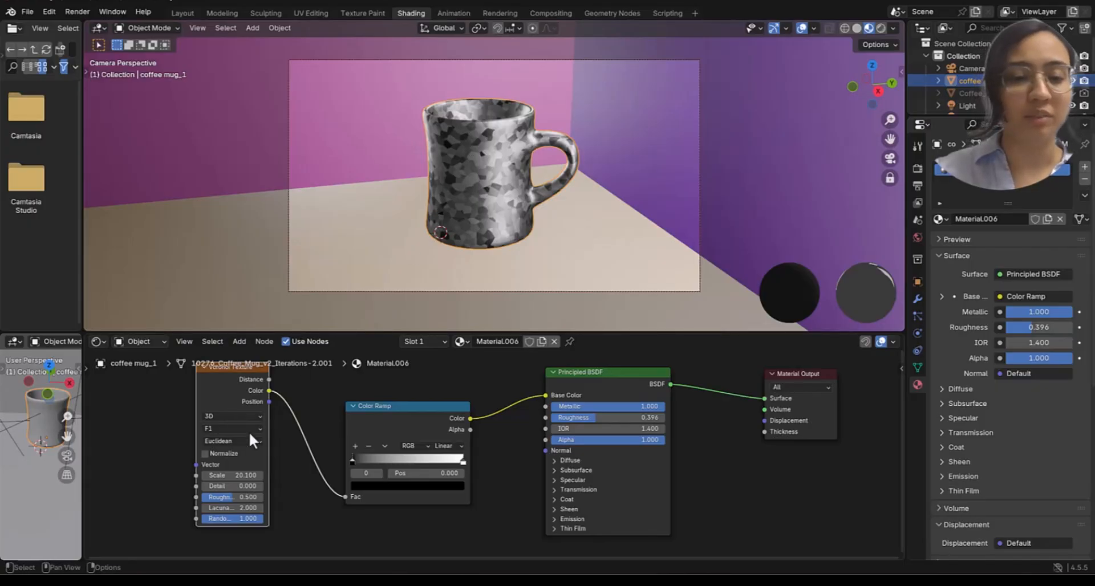
# Step: Shift the Voronoi Texture and Color Ramp nodes slightly down and to the right
pyautogui.moveTo(230, 375); pyautogui.dragTo(255, 404)
pyautogui.moveTo(420, 402); pyautogui.dragTo(424, 406)
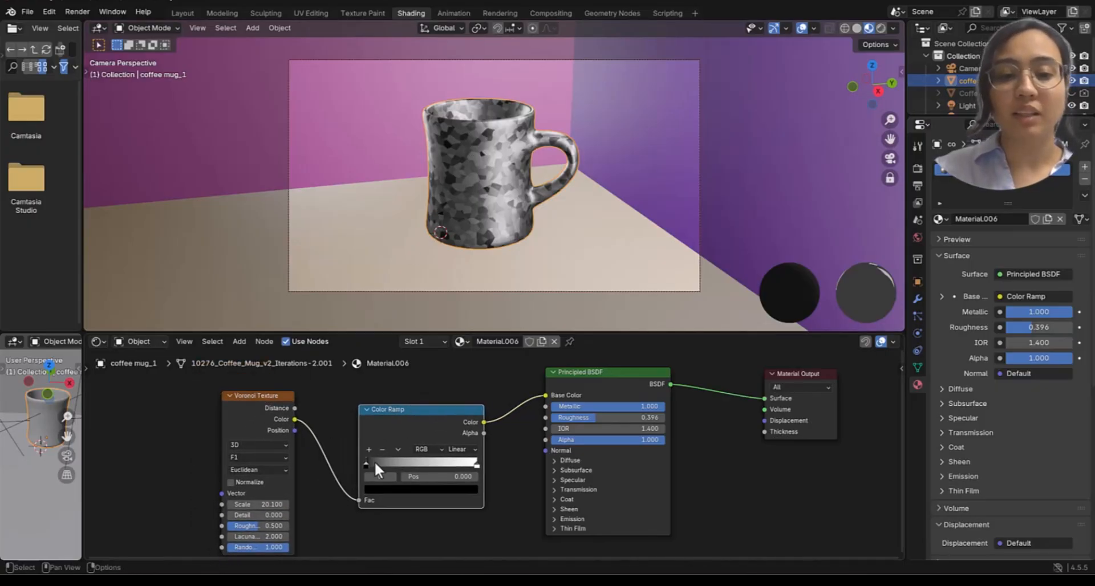
# Step: Set the Color Ramp's end stop to blue and, after trying white and yellow, its start stop to light green
pyautogui.scroll(5, 365, 469)
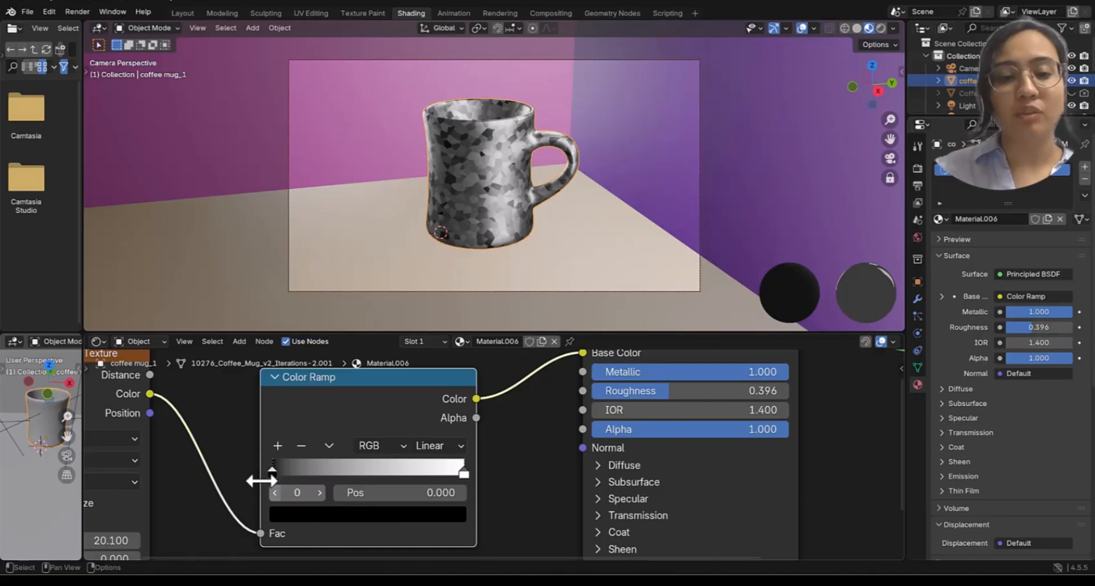
pyautogui.click(464, 471)
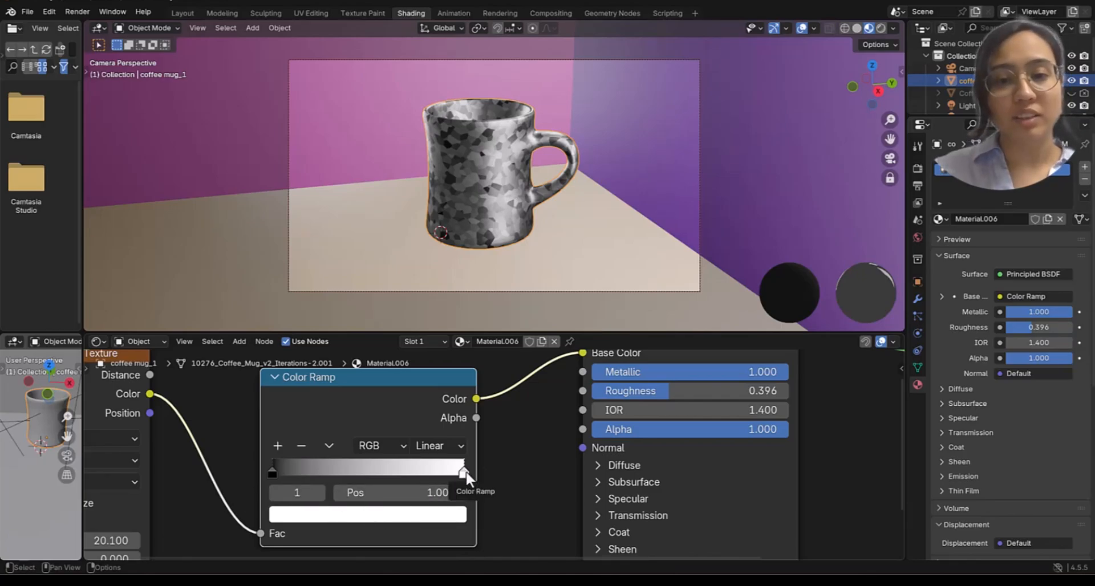
pyautogui.click(398, 519)
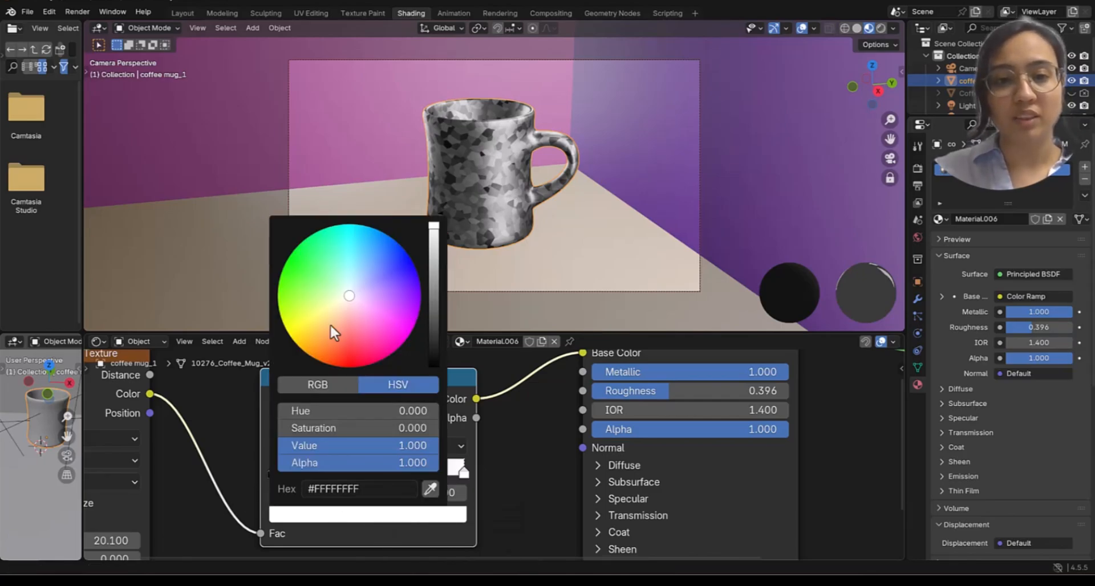
pyautogui.click(398, 265)
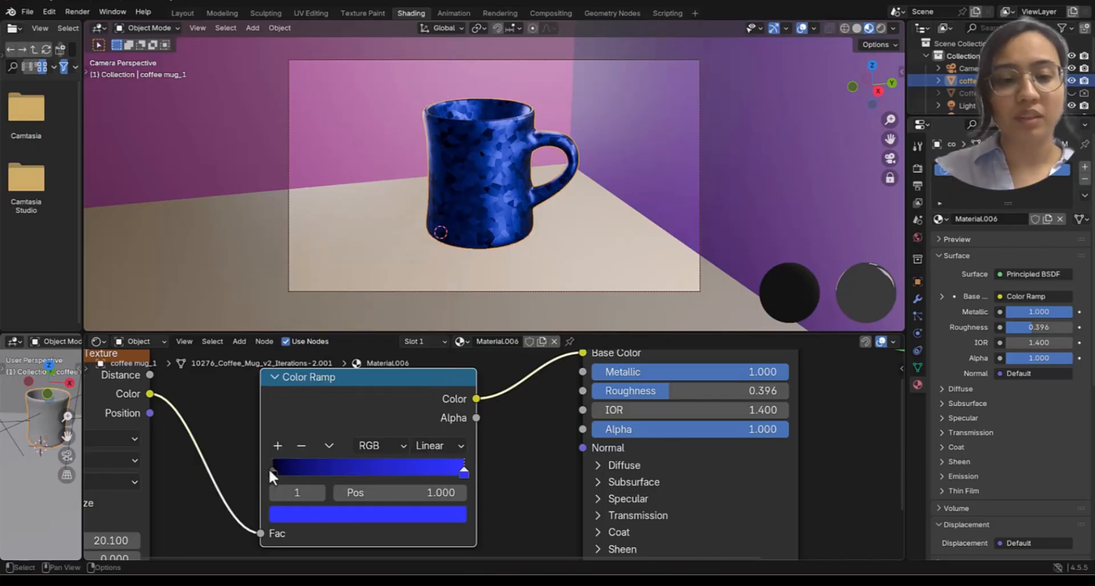
pyautogui.click(269, 470)
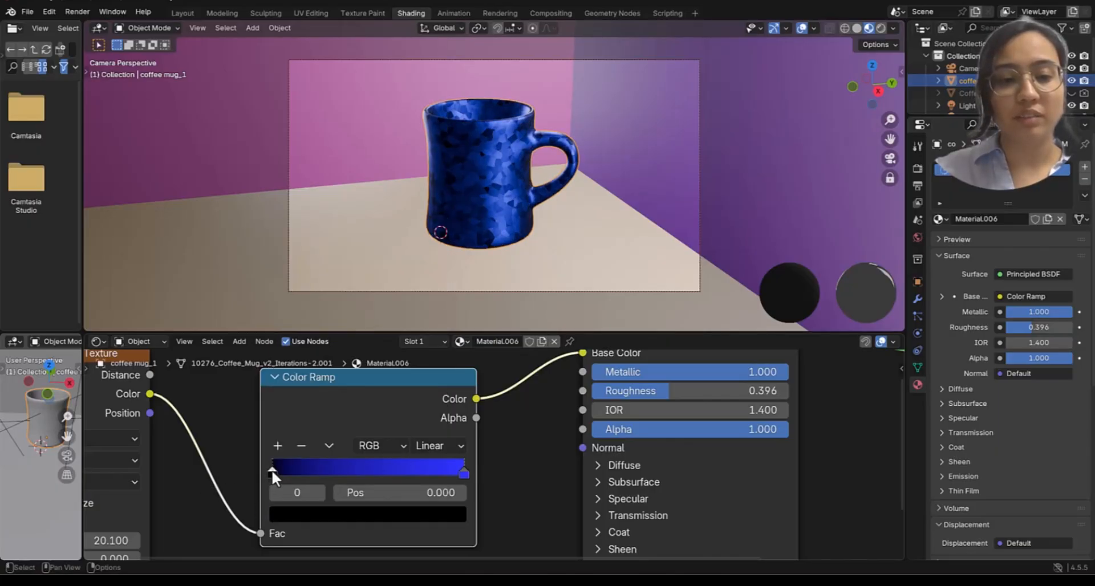
pyautogui.click(298, 511)
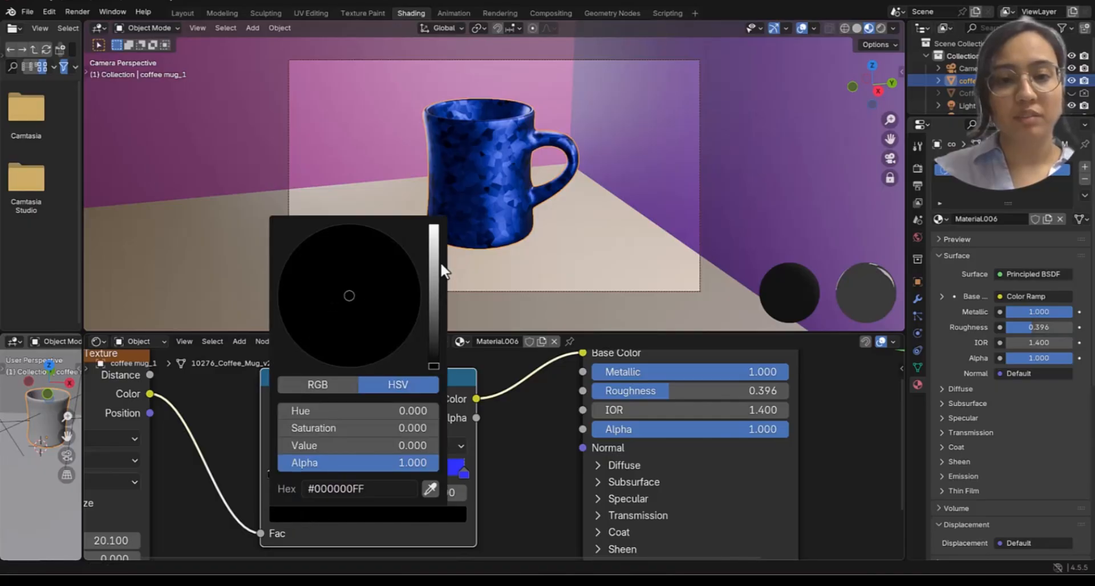
pyautogui.moveTo(438, 240); pyautogui.dragTo(436, 225)
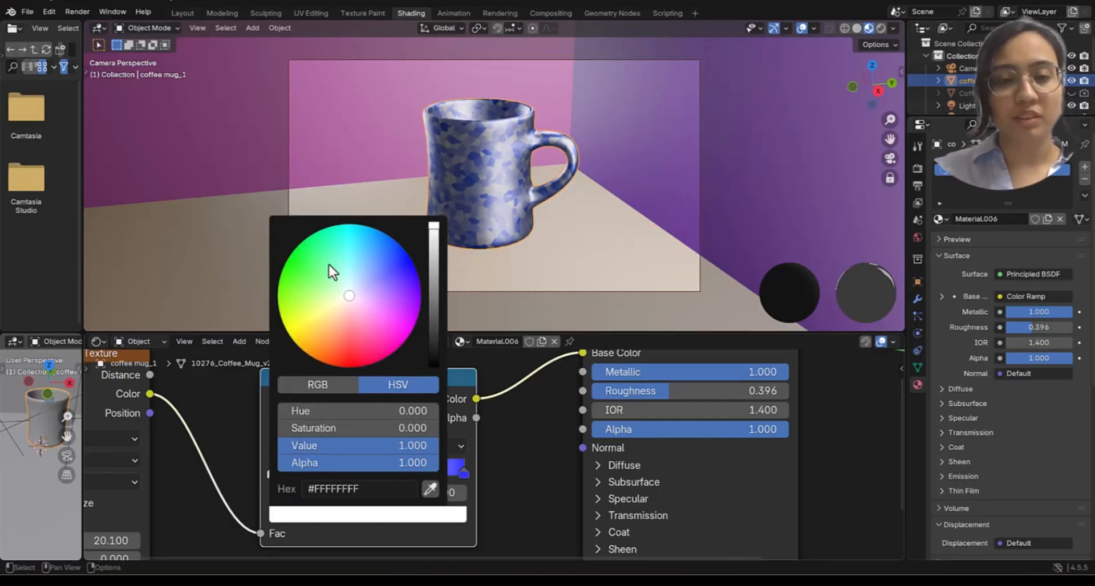
pyautogui.moveTo(311, 255)
pyautogui.mouseDown()
pyautogui.moveTo(329, 263)
pyautogui.moveTo(328, 242)
pyautogui.moveTo(325, 261)
pyautogui.moveTo(300, 272)
pyautogui.moveTo(298, 328)
pyautogui.mouseUp()
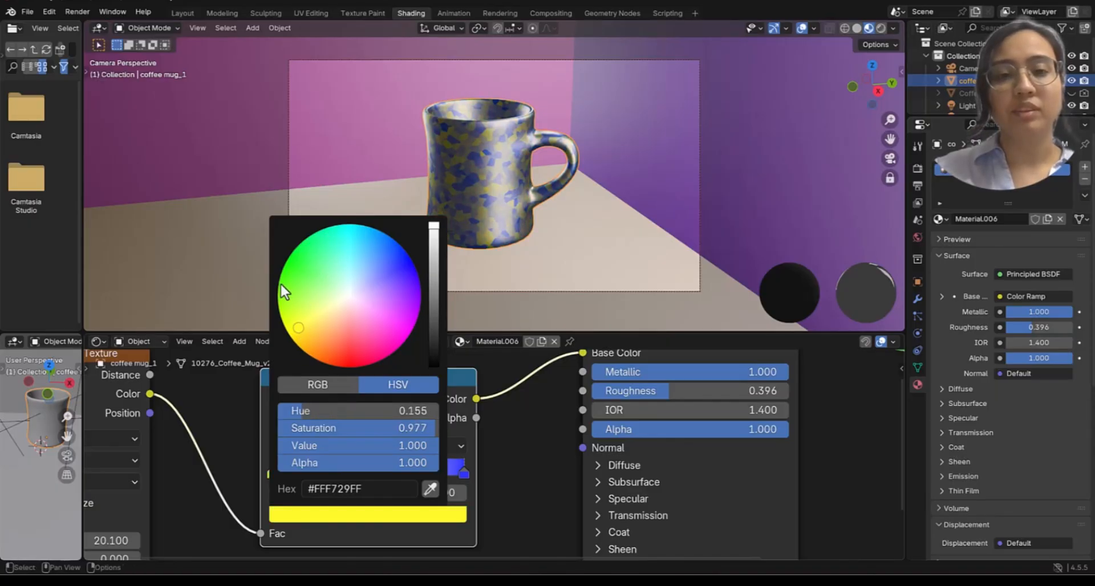
pyautogui.click(317, 270)
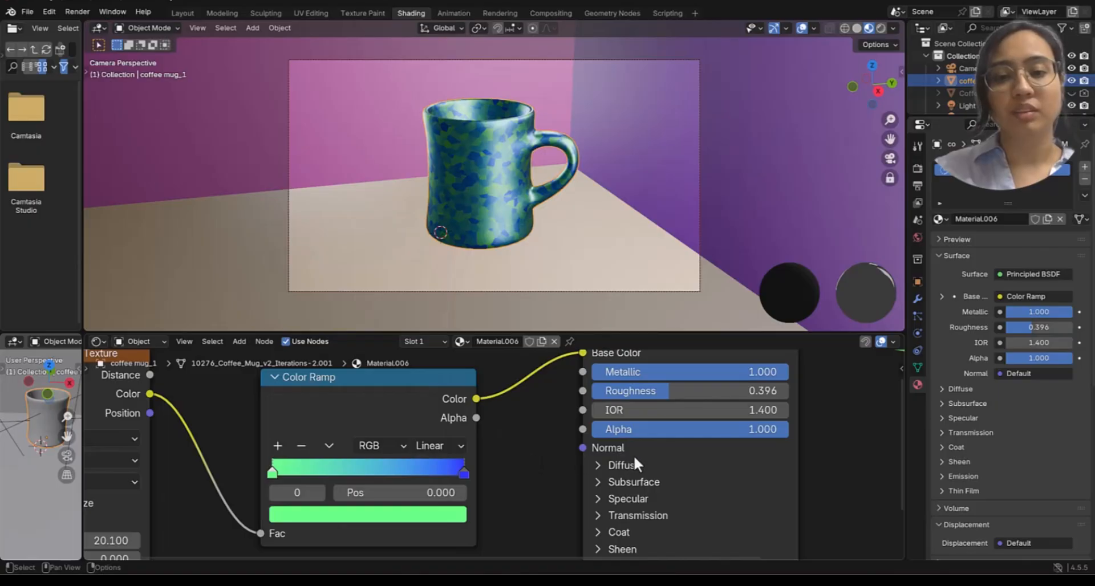
# Step: Enlarge the mug's pattern by setting the Voronoi Texture scale to 10.7
pyautogui.scroll(-2, 634, 455)
pyautogui.scroll(-2, 586, 452)
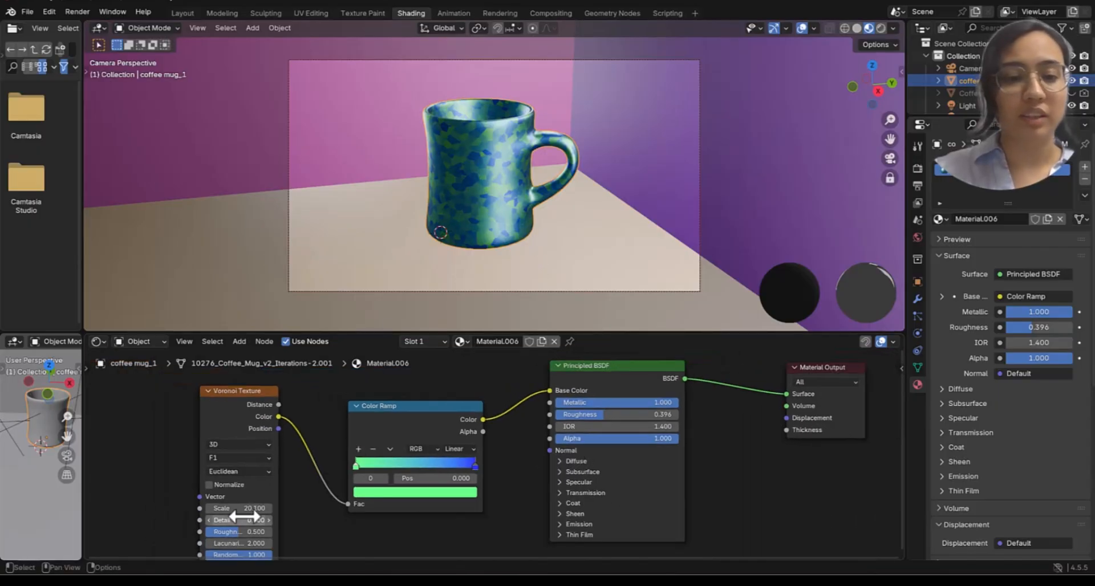
pyautogui.moveTo(240, 508)
pyautogui.mouseDown()
pyautogui.moveTo(276, 508)
pyautogui.moveTo(240, 508)
pyautogui.mouseUp()
pyautogui.moveTo(664, 402)
pyautogui.mouseDown()
pyautogui.moveTo(593, 402)
pyautogui.moveTo(673, 402)
pyautogui.mouseUp()
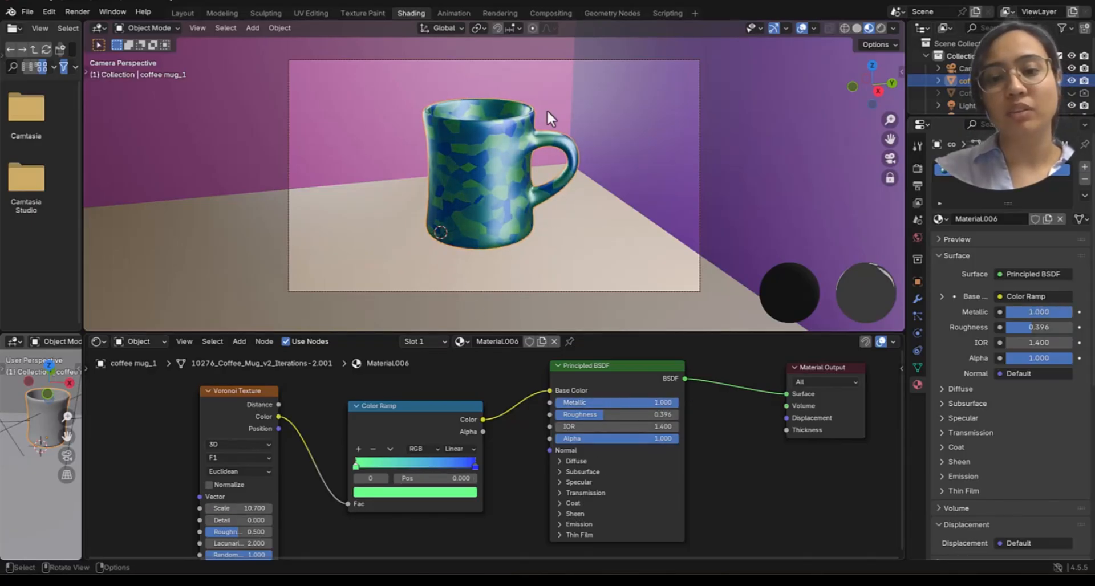
# Step: Recolor the Color Ramp with a pinkish off-white start stop and a black end stop
pyautogui.click(474, 476)
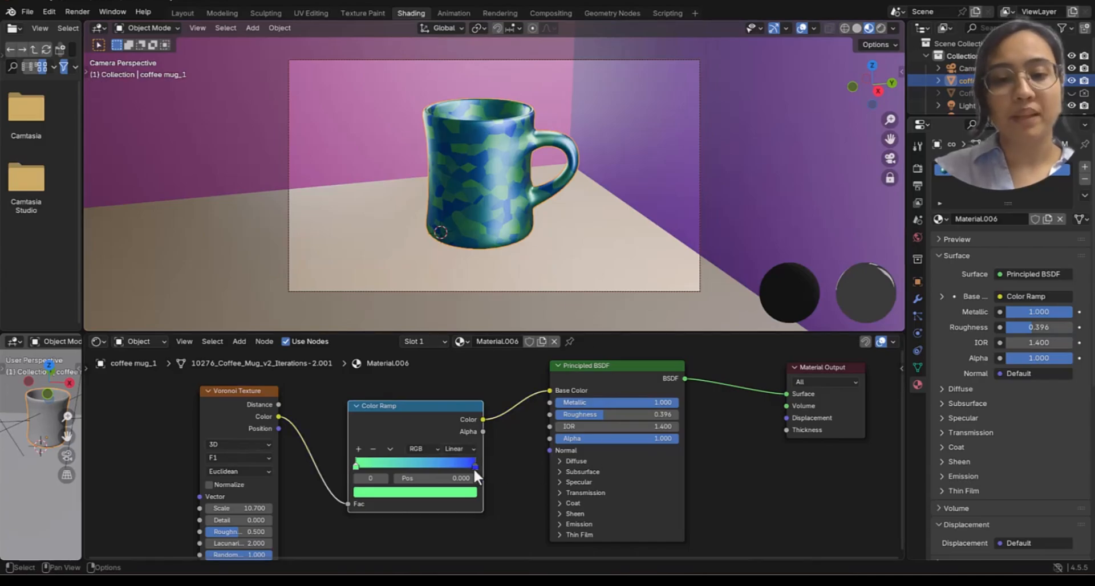
pyautogui.click(474, 465)
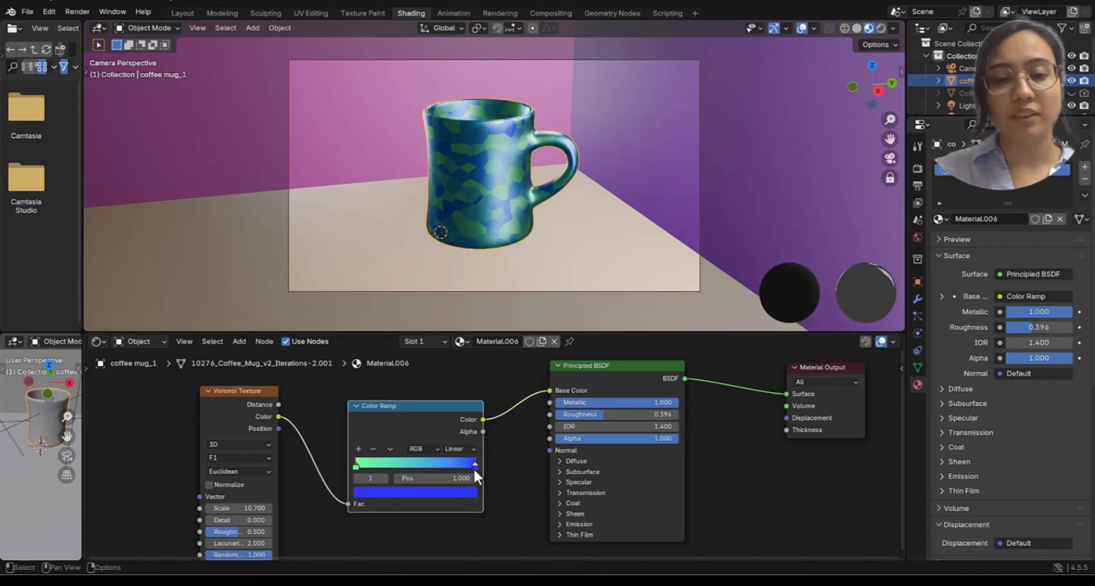
pyautogui.click(449, 495)
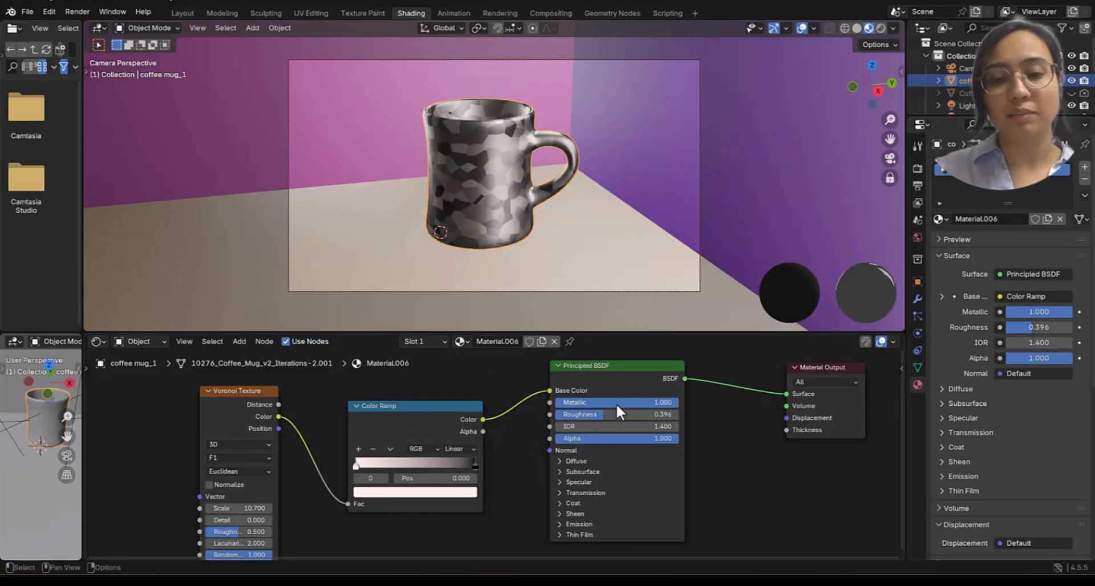
# Step: Narrow the ramp's gradient by moving the black stop to position 0.734 and the off-white stop inward
pyautogui.moveTo(624, 418); pyautogui.dragTo(606, 436, button='middle')
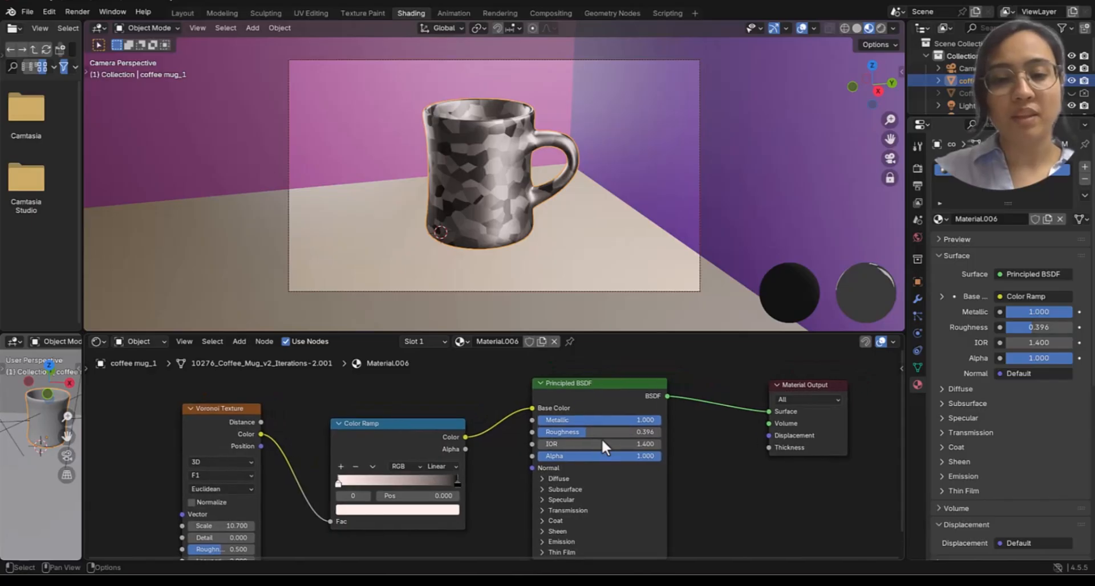
pyautogui.moveTo(455, 483); pyautogui.dragTo(426, 491)
pyautogui.moveTo(340, 485); pyautogui.dragTo(411, 481)
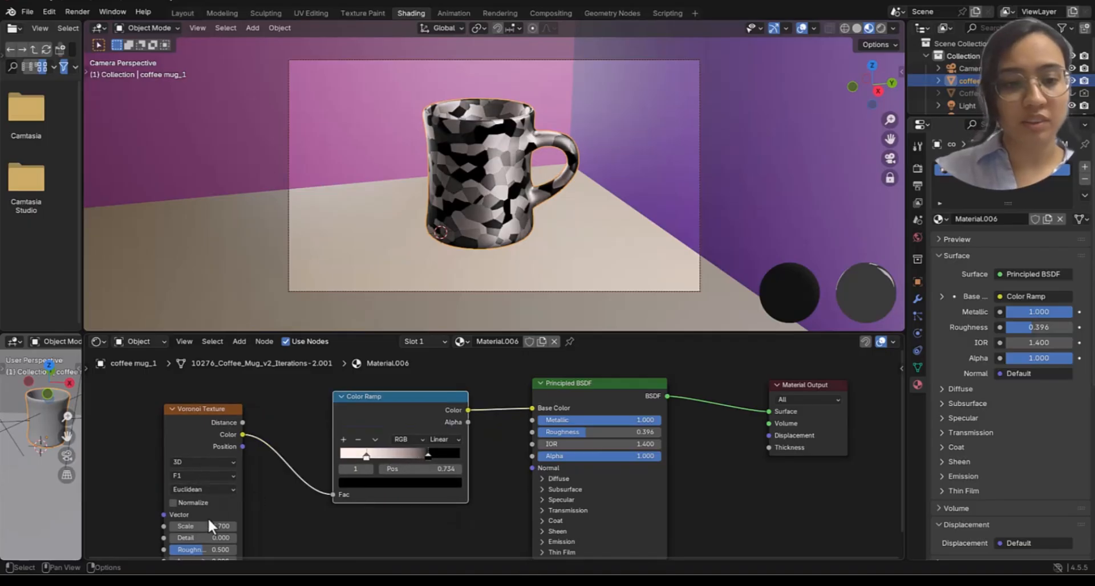
# Step: Set the Voronoi Texture scale to 22.1 and move the Color Ramp node slightly upward
pyautogui.moveTo(208, 522); pyautogui.dragTo(190, 549)
pyautogui.moveTo(271, 507); pyautogui.dragTo(293, 447, button='middle')
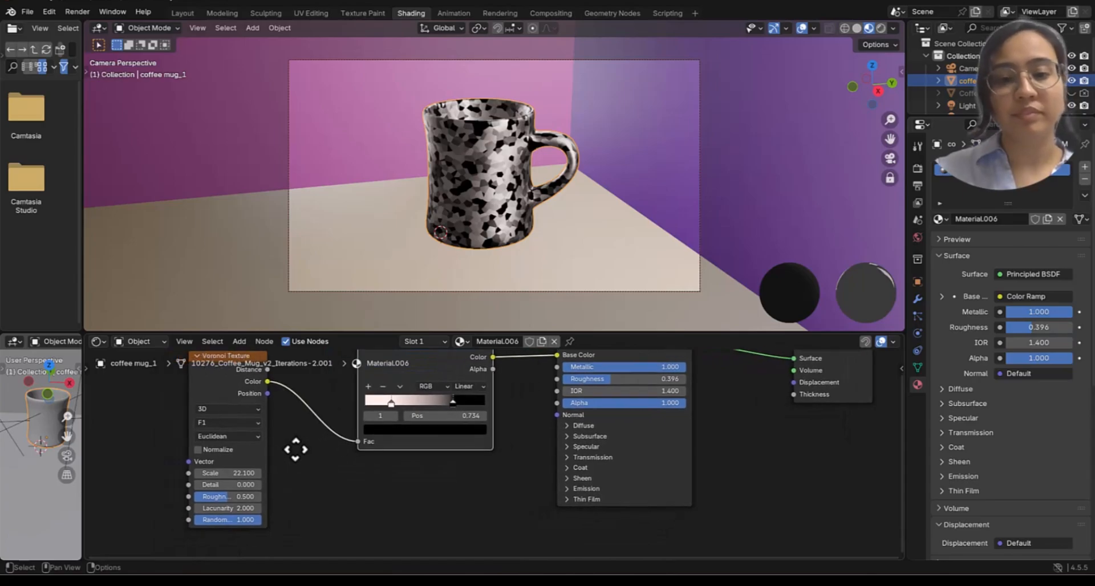
pyautogui.moveTo(443, 488); pyautogui.dragTo(446, 536, button='middle')
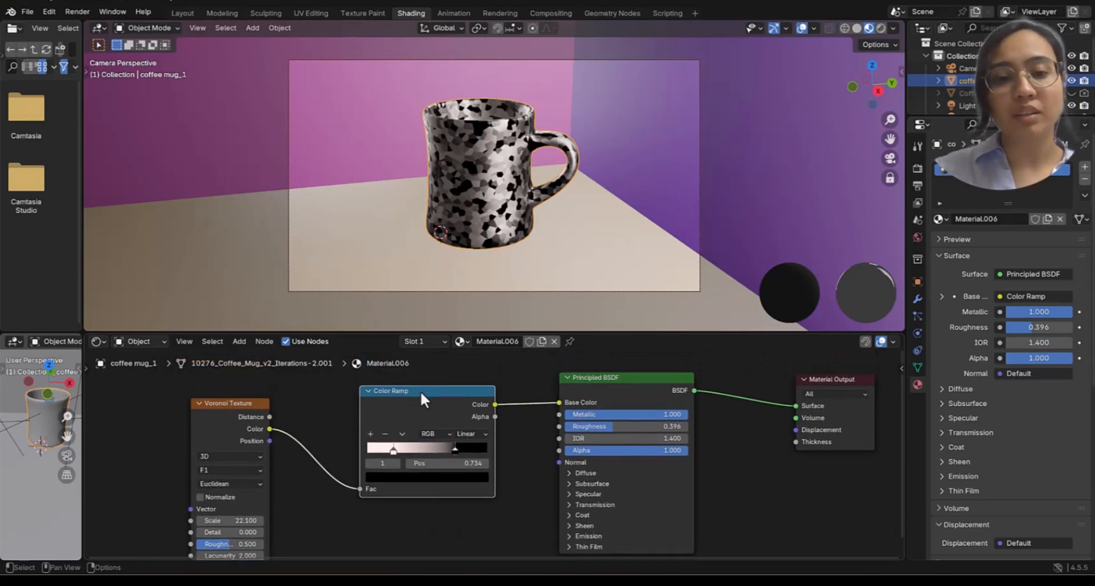
pyautogui.moveTo(419, 391); pyautogui.dragTo(417, 376)
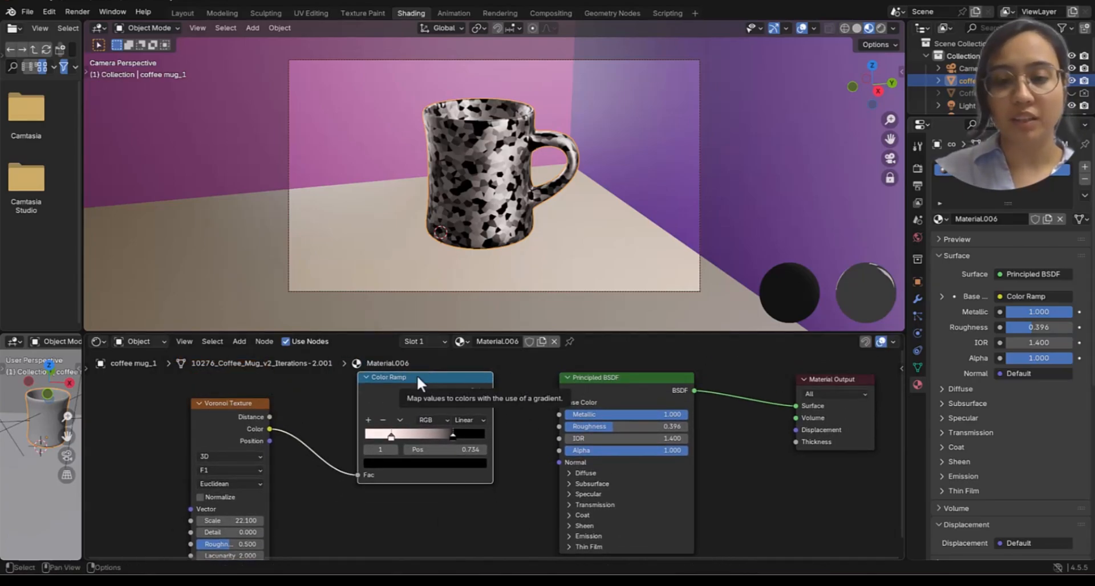
# Step: Add a Normal Map node and place it directly below the Color Ramp node
pyautogui.moveTo(396, 499); pyautogui.dragTo(396, 447, button='middle')
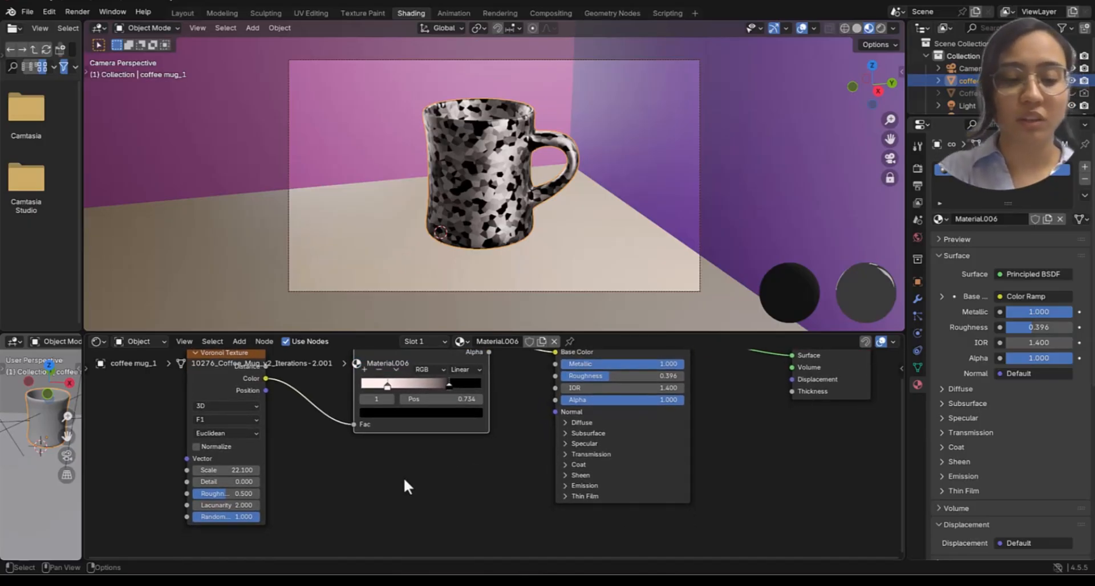
pyautogui.hotkey('shift', 'a')
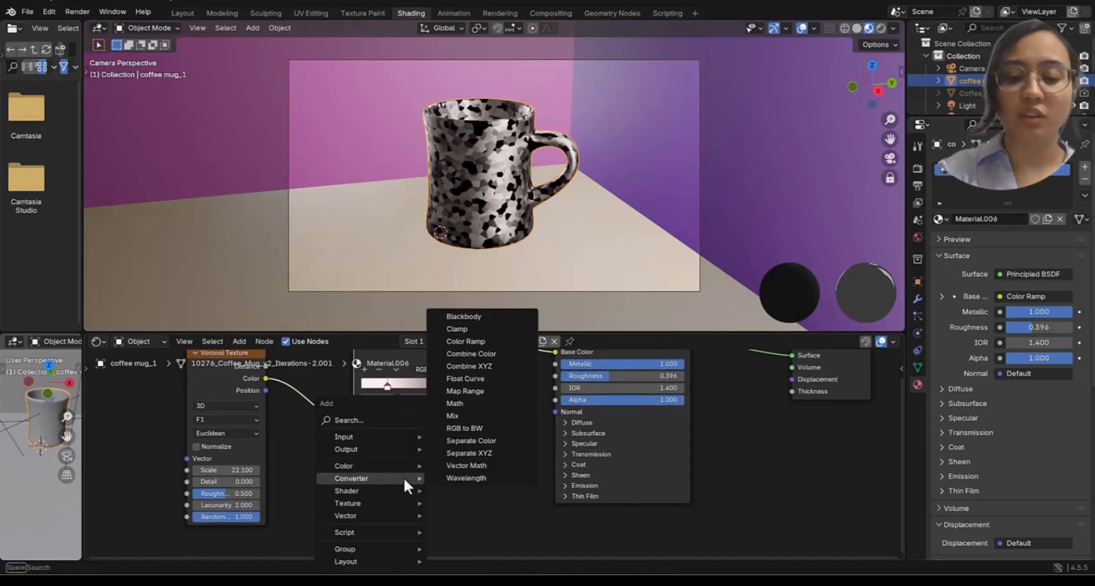
pyautogui.write('norm')
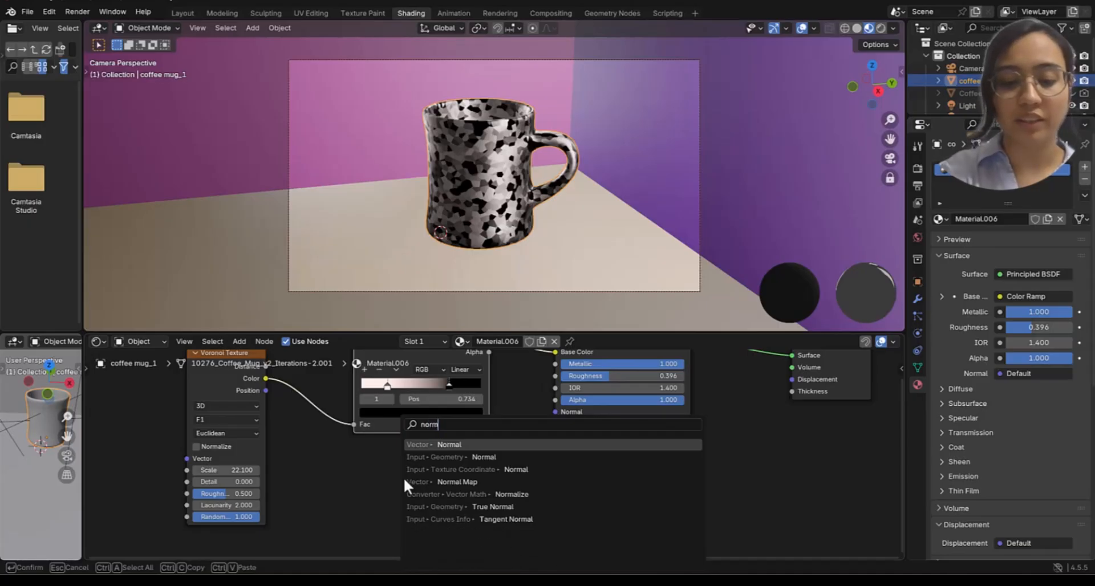
pyautogui.write('al ma')
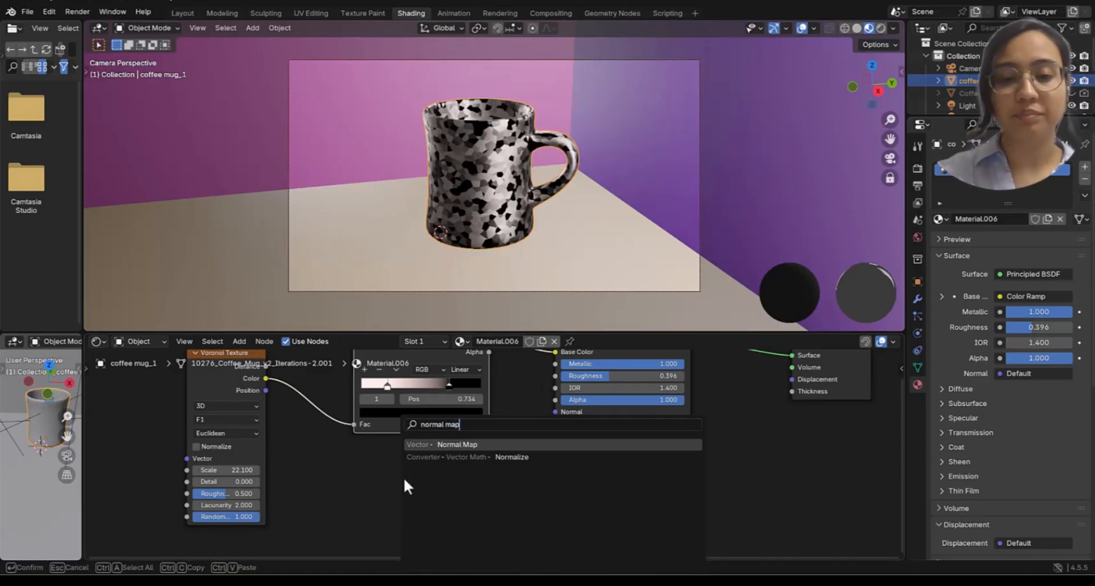
pyautogui.press('Return')
pyautogui.click(377, 441)
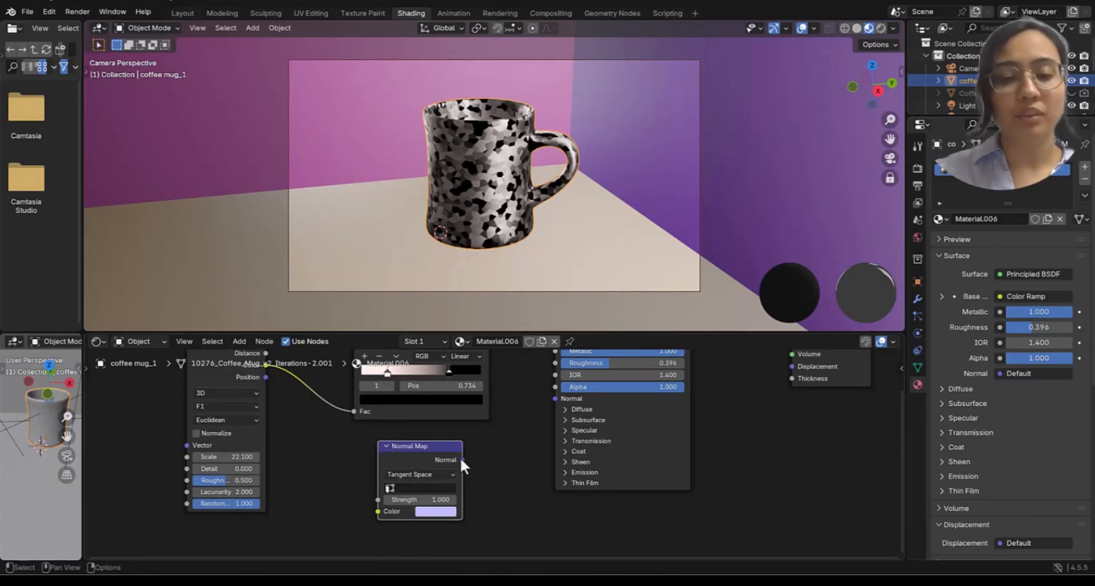
# Step: Link the Normal Map to the Principled BSDF's Normal input and the Voronoi Texture's Color output to the Normal Map's Color input
pyautogui.moveTo(508, 480)
pyautogui.mouseDown(button='middle')
pyautogui.moveTo(508, 517)
pyautogui.moveTo(502, 500)
pyautogui.mouseUp(button='middle')
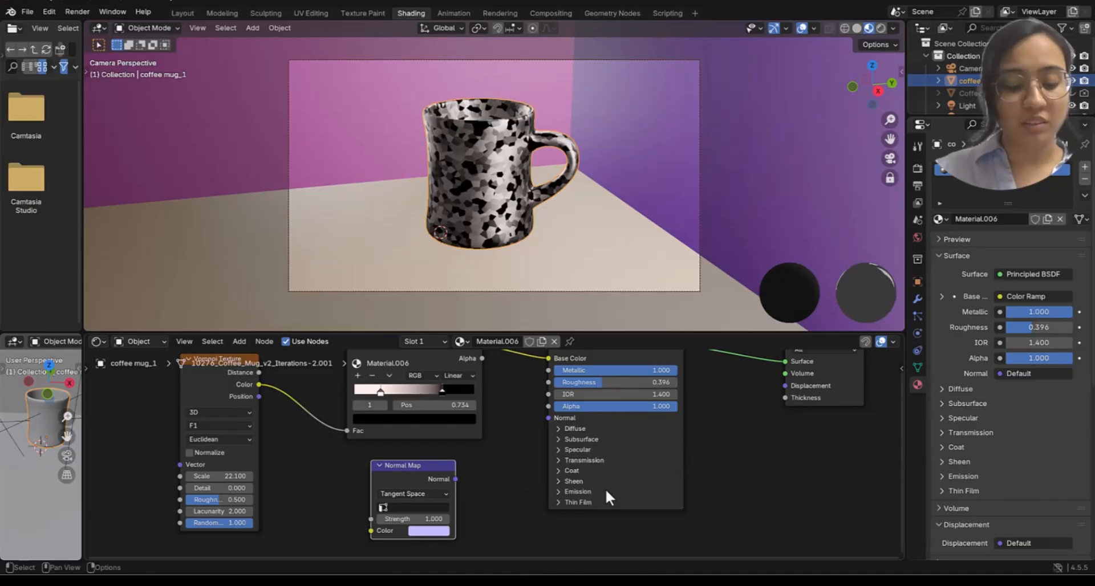
pyautogui.moveTo(455, 479); pyautogui.dragTo(535, 463)
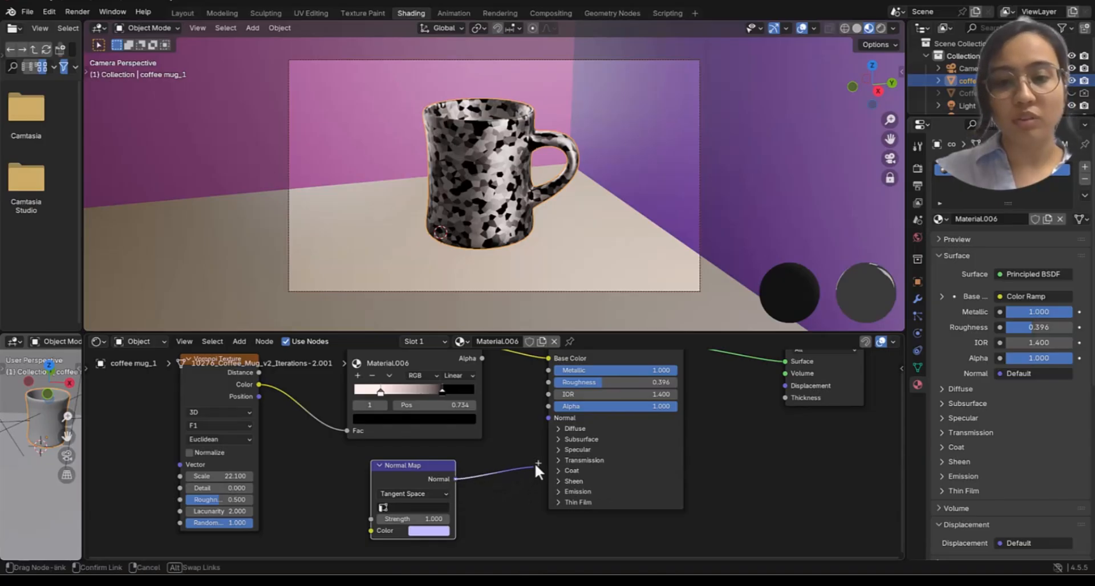
pyautogui.moveTo(543, 413); pyautogui.dragTo(543, 415)
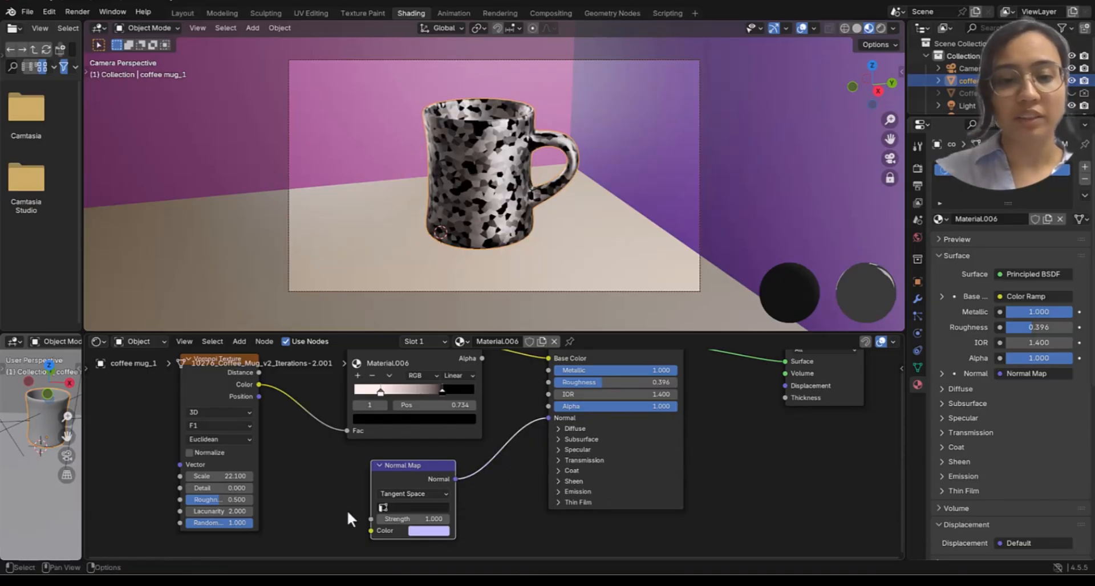
pyautogui.moveTo(259, 384); pyautogui.dragTo(371, 530)
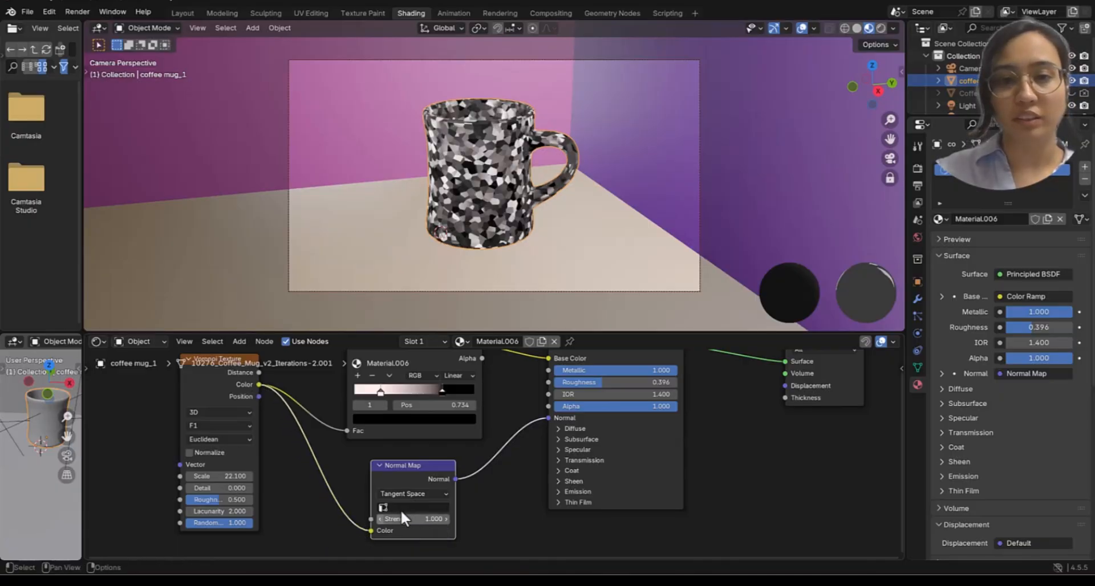
pyautogui.moveTo(518, 492); pyautogui.dragTo(521, 539, button='middle')
pyautogui.moveTo(484, 194); pyautogui.dragTo(516, 196, button='middle')
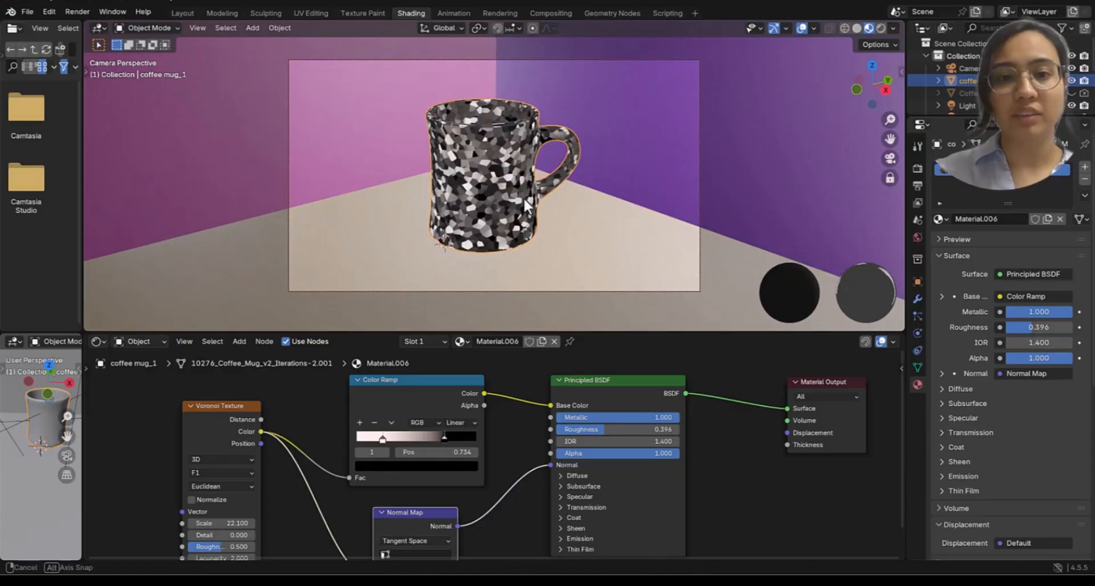
# Step: Try the Voronoi Texture's Randomness at 0, then return it to 1
pyautogui.moveTo(281, 482); pyautogui.dragTo(301, 415, button='middle')
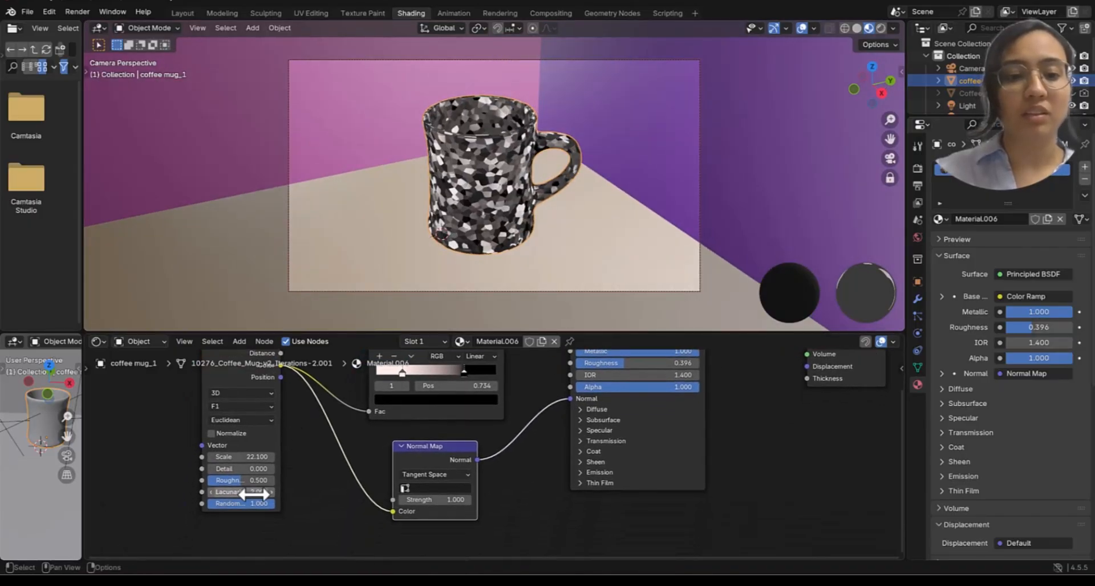
pyautogui.moveTo(248, 507); pyautogui.dragTo(206, 494)
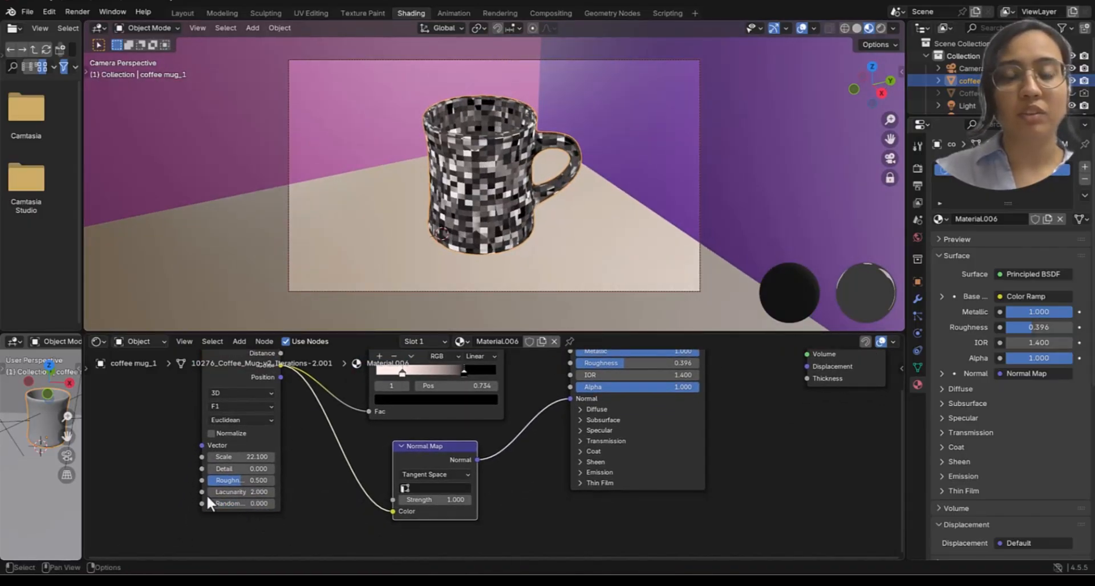
pyautogui.moveTo(576, 194); pyautogui.dragTo(587, 159, button='middle')
pyautogui.moveTo(218, 503); pyautogui.dragTo(268, 503)
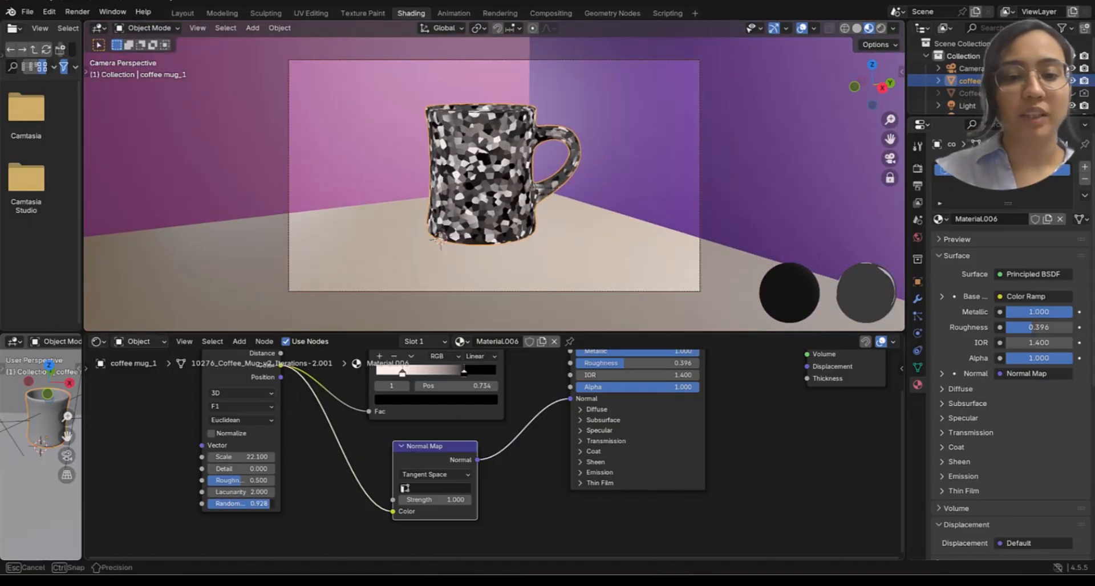
# Step: Set the Voronoi Texture's Scale to 128
pyautogui.moveTo(215, 457); pyautogui.dragTo(260, 456)
pyautogui.click(228, 457)
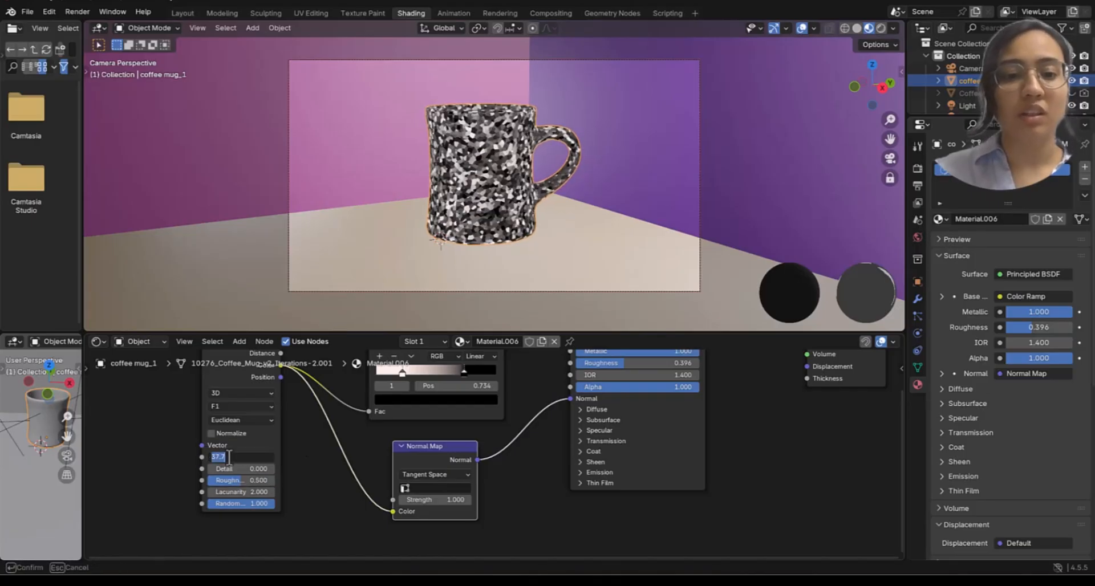
pyautogui.write('128')
pyautogui.press('Return')
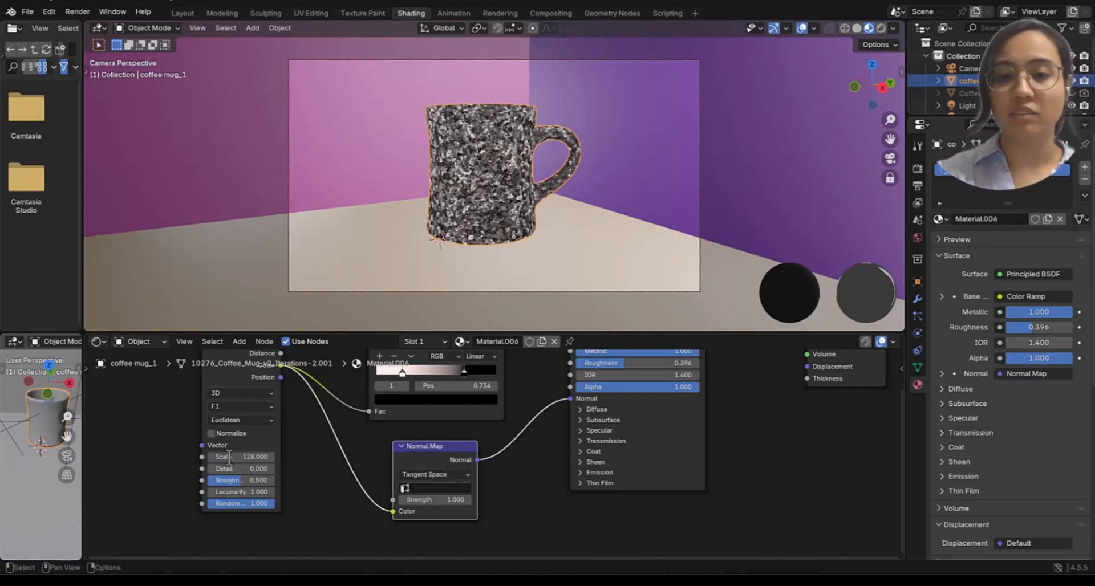
# Step: Compare the mug's look with the Principled BSDF's Metallic at 0, then return it to 1
pyautogui.moveTo(524, 234); pyautogui.dragTo(546, 351, button='middle')
pyautogui.moveTo(667, 481); pyautogui.dragTo(655, 540, button='middle')
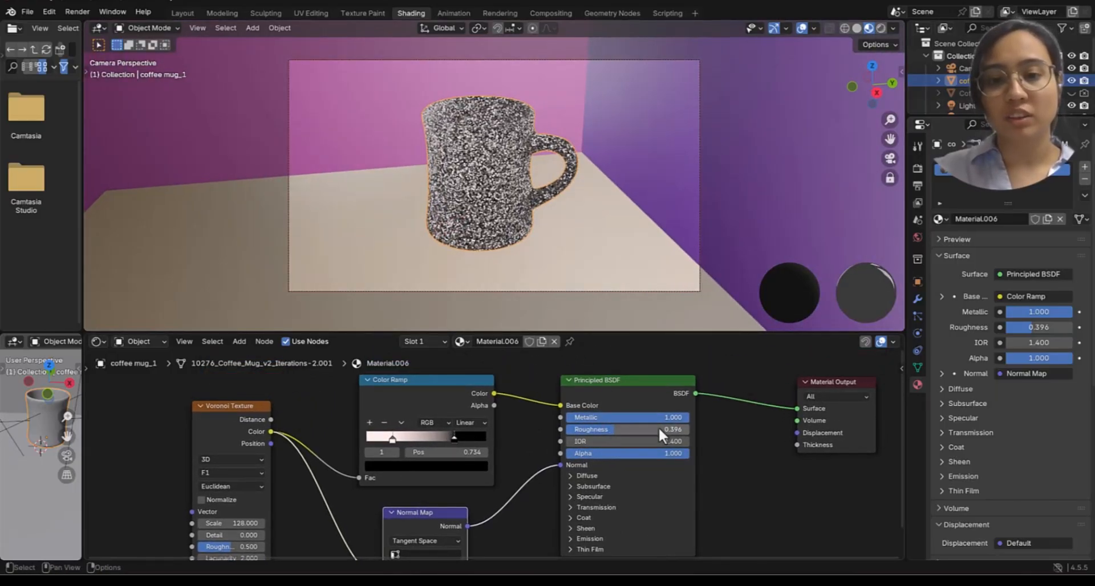
pyautogui.moveTo(628, 417); pyautogui.dragTo(504, 417)
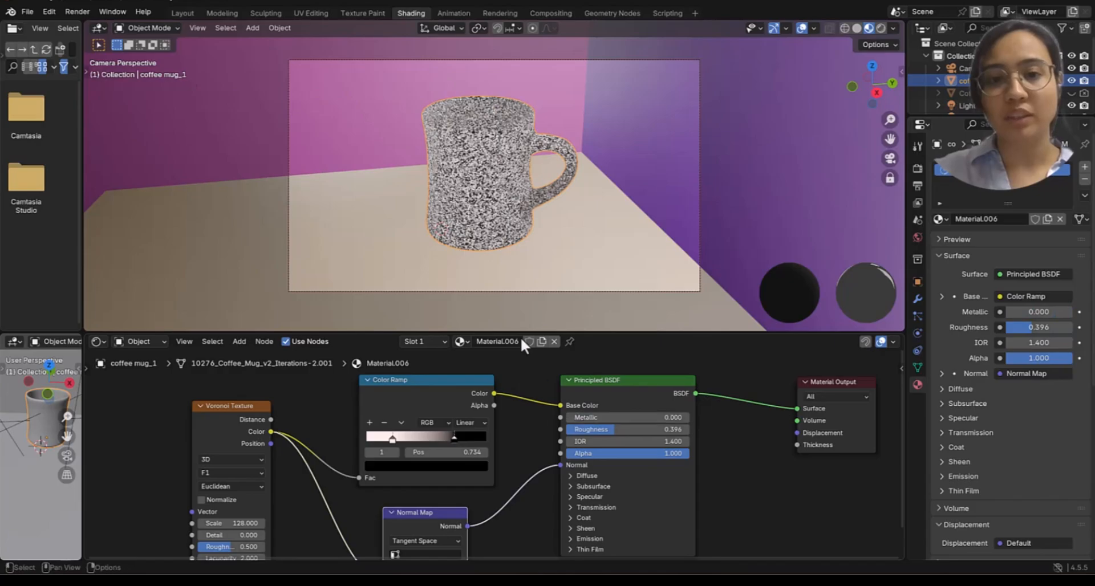
pyautogui.moveTo(510, 245); pyautogui.dragTo(528, 214, button='middle')
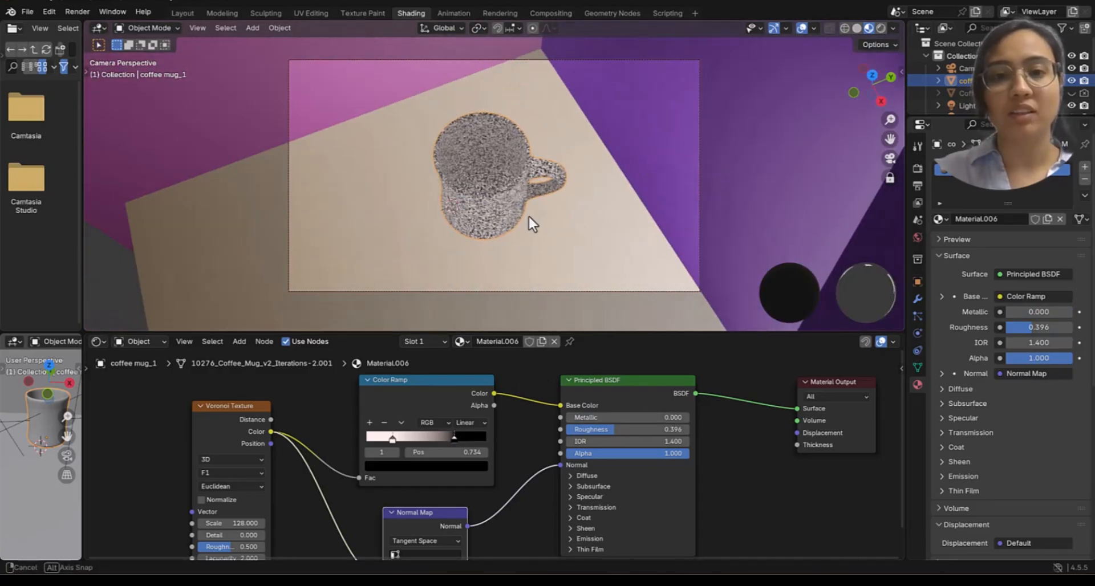
pyautogui.scroll(5, 430, 195)
pyautogui.moveTo(430, 194); pyautogui.dragTo(530, 280, button='middle')
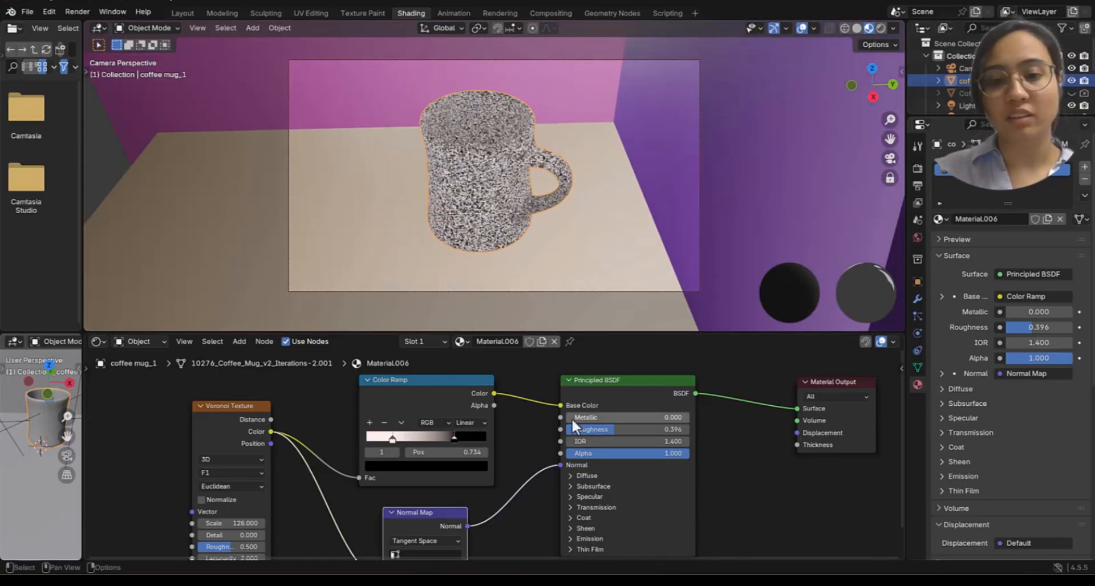
pyautogui.moveTo(572, 418); pyautogui.dragTo(689, 419)
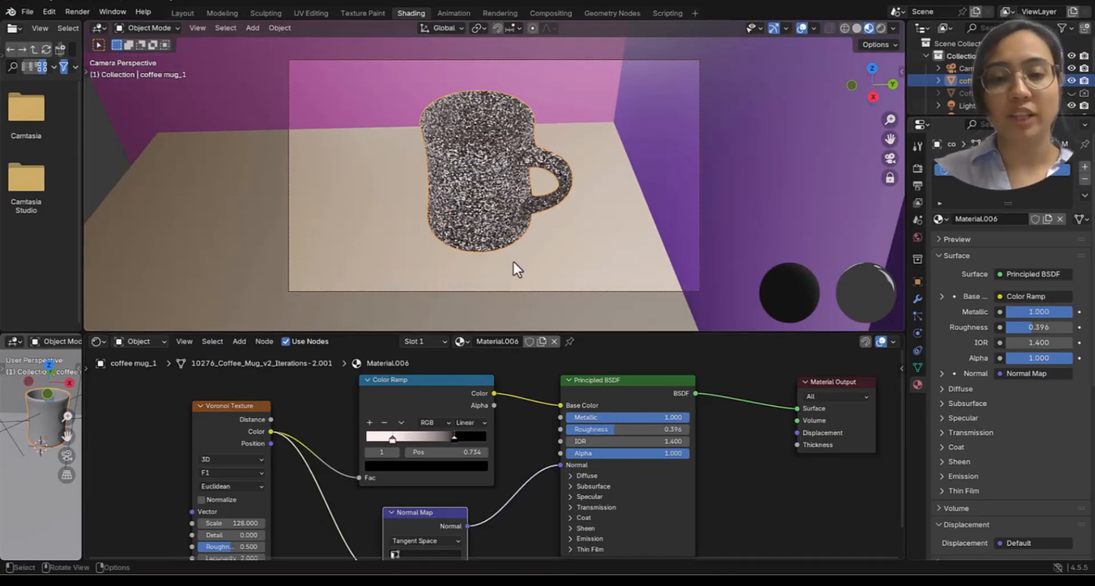
pyautogui.moveTo(506, 196); pyautogui.dragTo(518, 246, button='middle')
pyautogui.scroll(3, 519, 191)
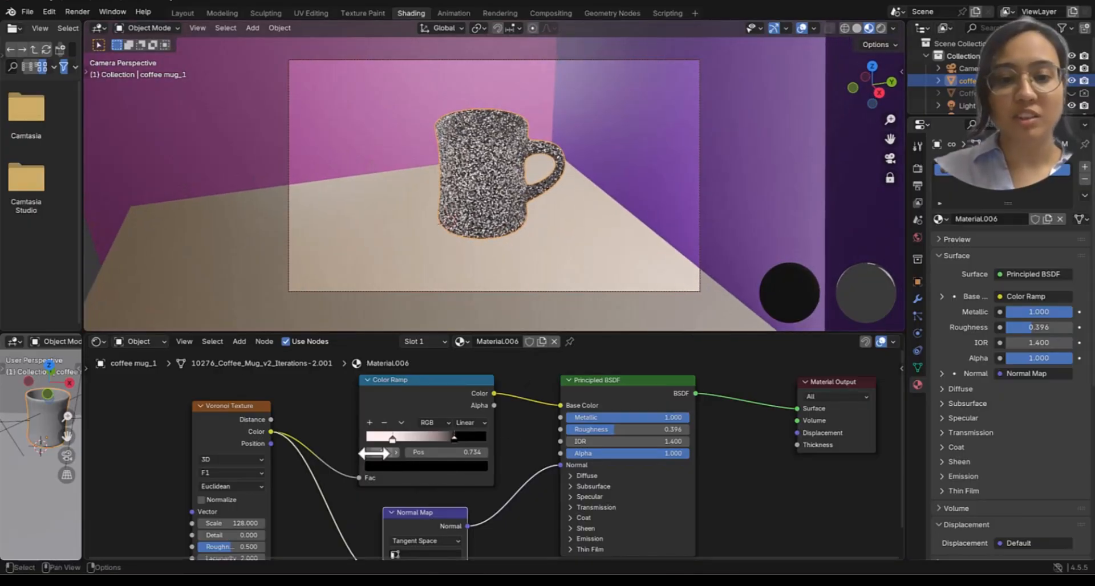
# Step: Recolour the Color Ramp's black stop blue (hue 0.666, saturation 0.993, value 1) and its off-white stop green (hue 0.380, saturation 0.990, value 1)
pyautogui.click(455, 437)
pyautogui.click(449, 466)
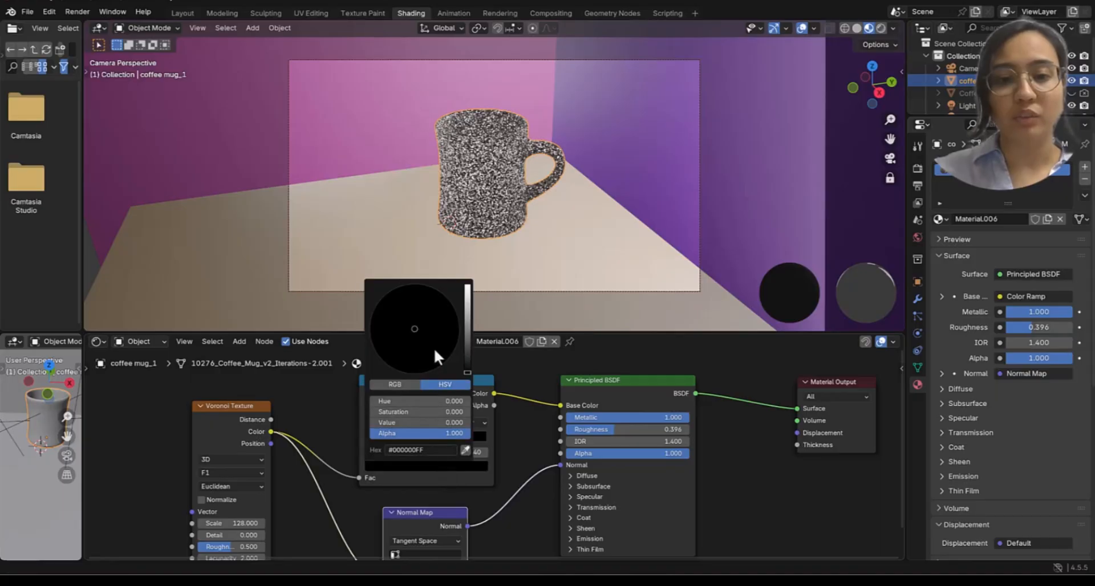
pyautogui.moveTo(467, 323); pyautogui.dragTo(468, 287)
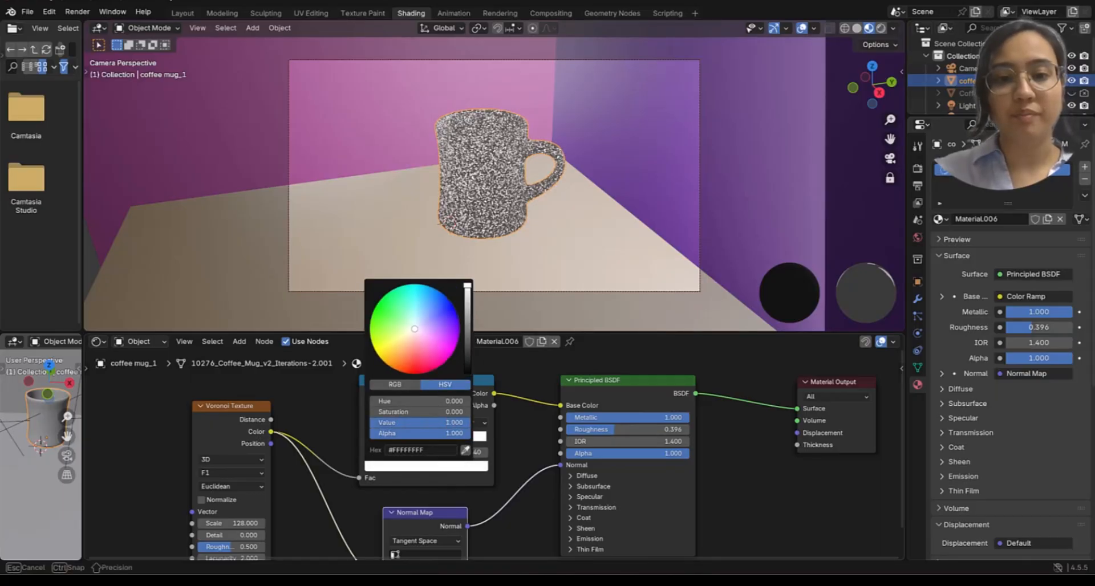
pyautogui.click(447, 308)
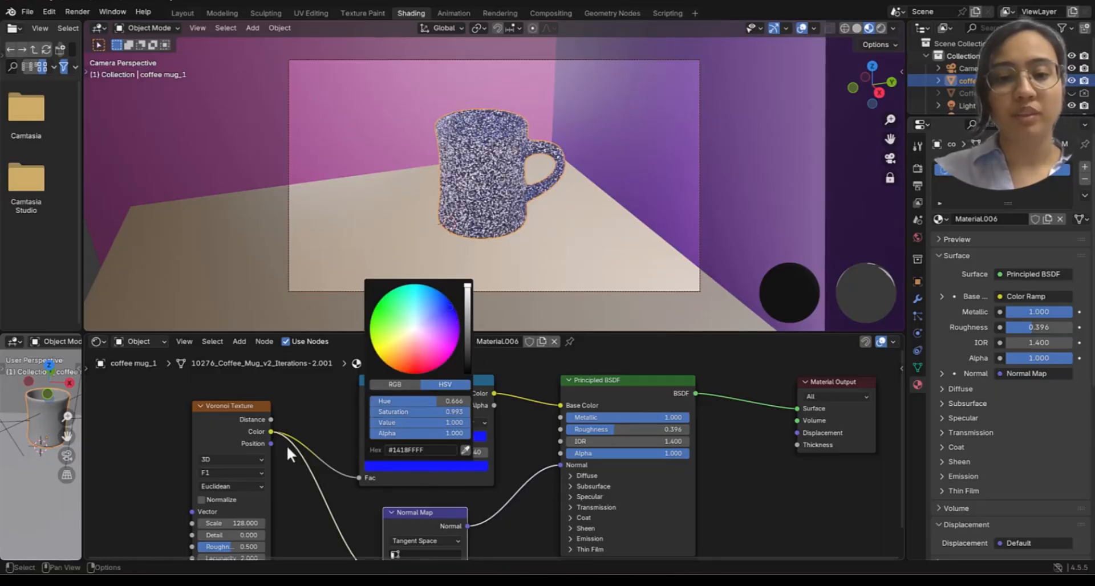
pyautogui.click(391, 439)
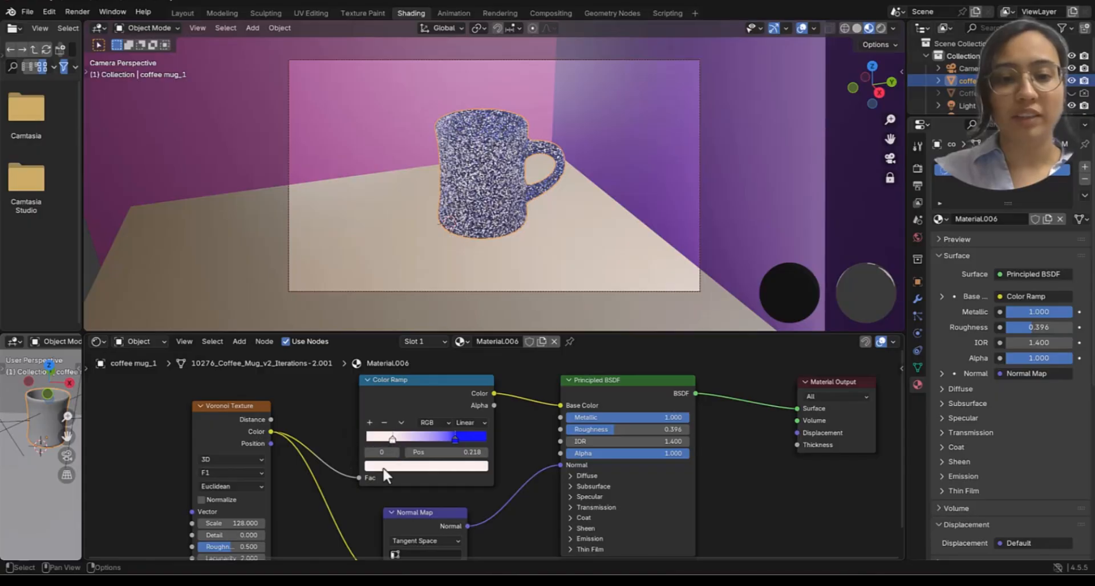
pyautogui.click(390, 466)
pyautogui.click(396, 295)
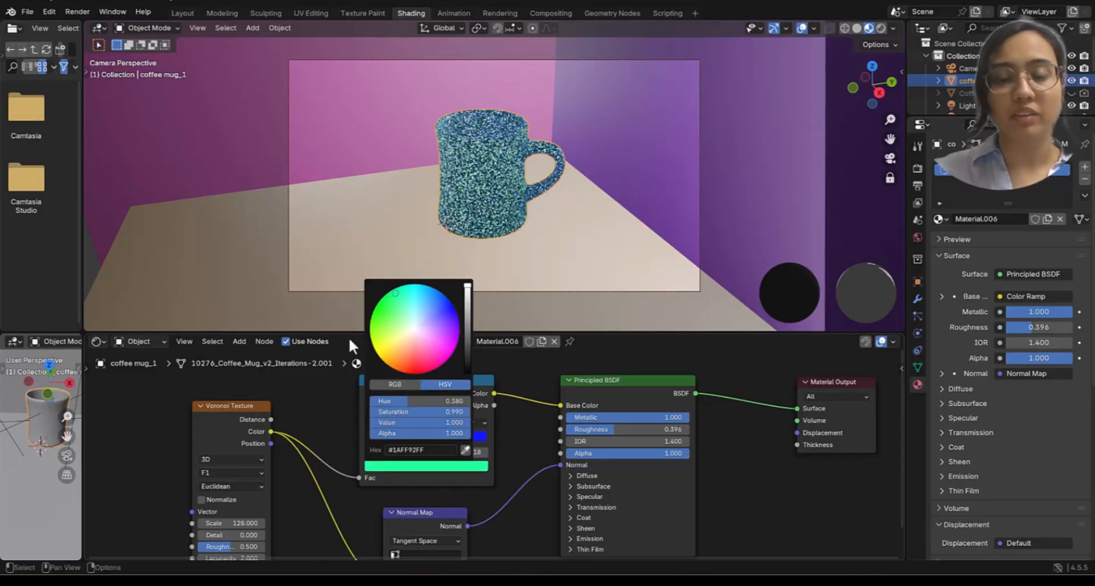
pyautogui.moveTo(451, 205); pyautogui.dragTo(481, 286, button='middle')
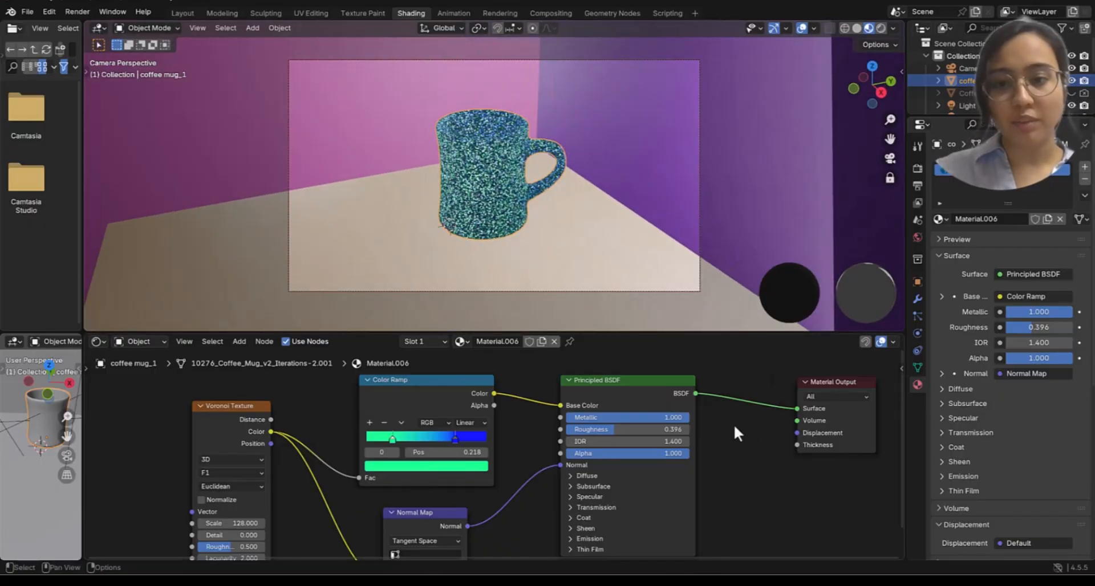
# Step: Delete the Voronoi Texture, Color Ramp and Normal Map nodes from the mug's material
pyautogui.scroll(-2, 728, 448)
pyautogui.moveTo(186, 382); pyautogui.dragTo(539, 560)
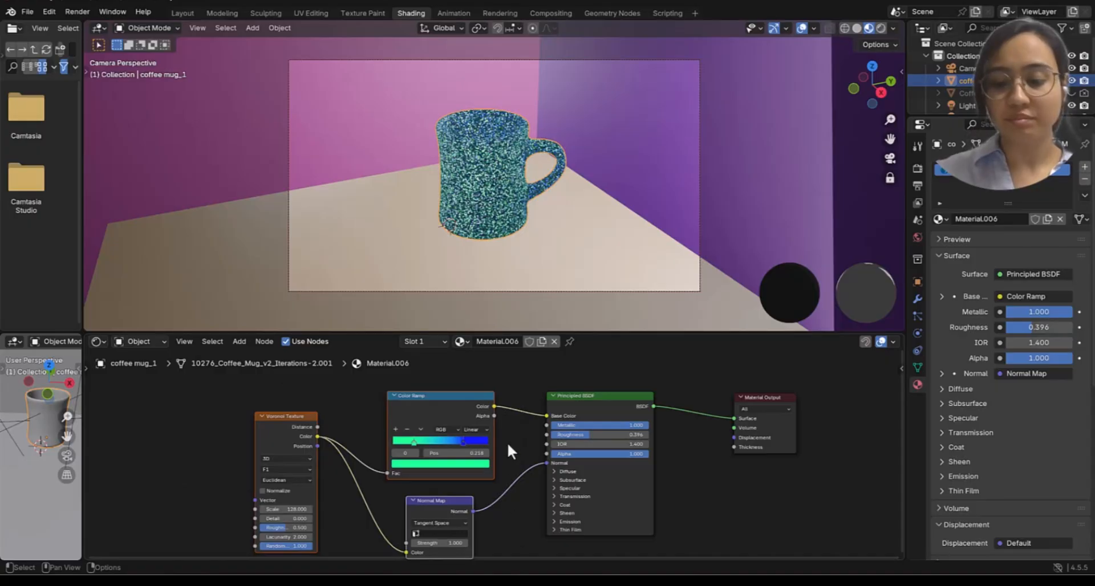
pyautogui.press('Delete')
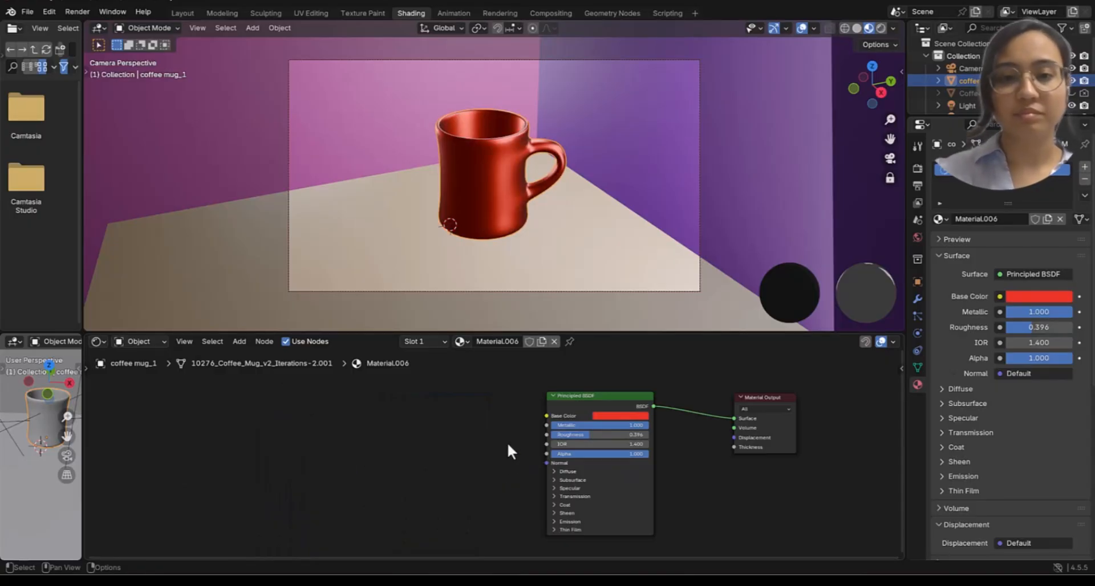
# Step: Change the Principled BSDF's Base Color to white at full value
pyautogui.click(620, 416)
pyautogui.moveTo(673, 280)
pyautogui.mouseDown()
pyautogui.moveTo(674, 308)
pyautogui.moveTo(674, 275)
pyautogui.mouseUp()
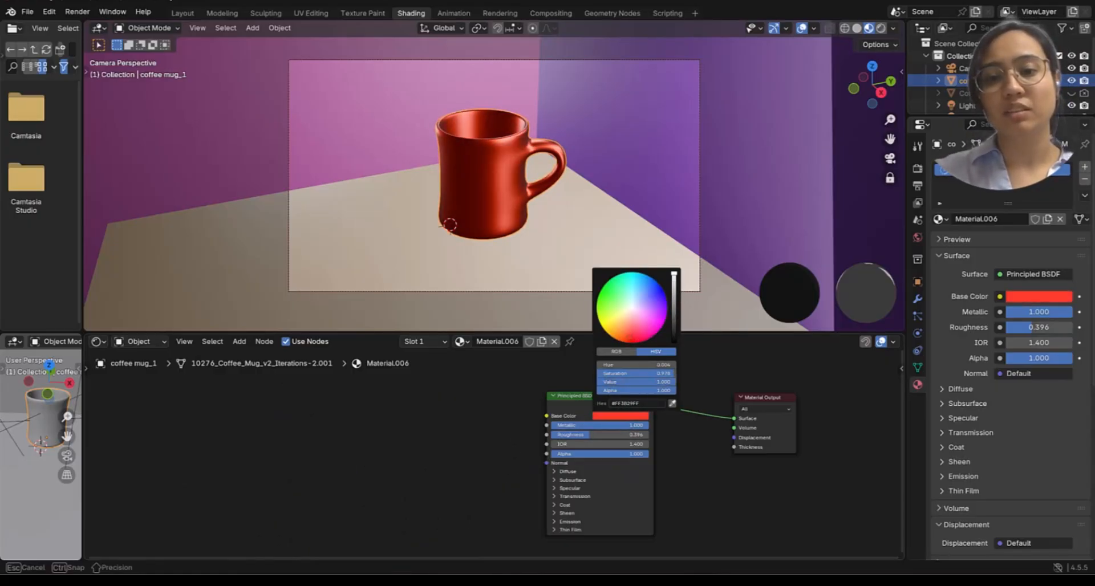
pyautogui.click(636, 312)
pyautogui.click(631, 309)
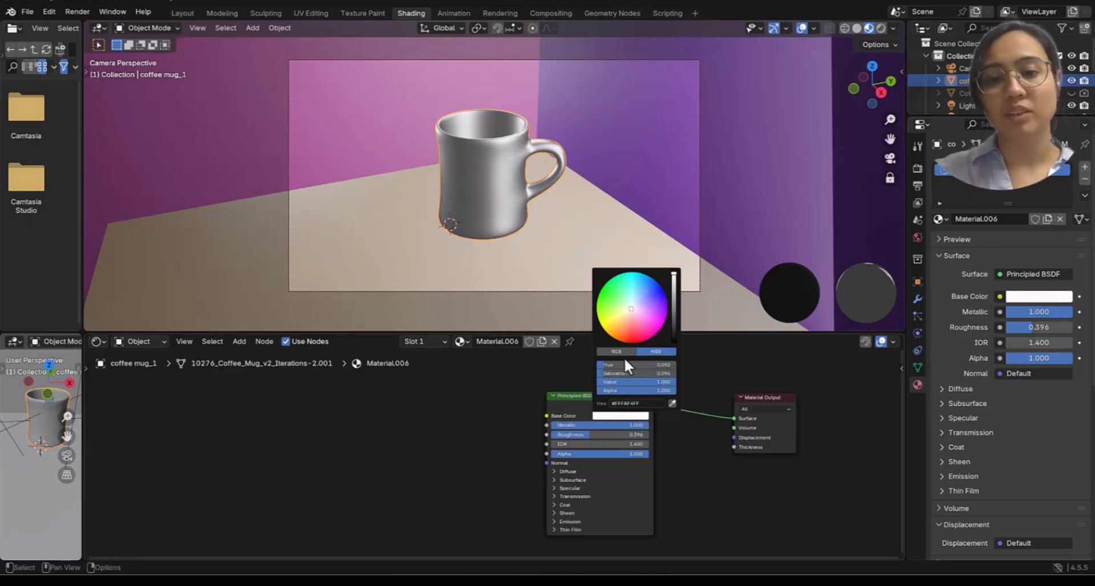
# Step: Set the Principled BSDF's Metallic to 0 and its Roughness to 0.2
pyautogui.moveTo(595, 427); pyautogui.dragTo(653, 436)
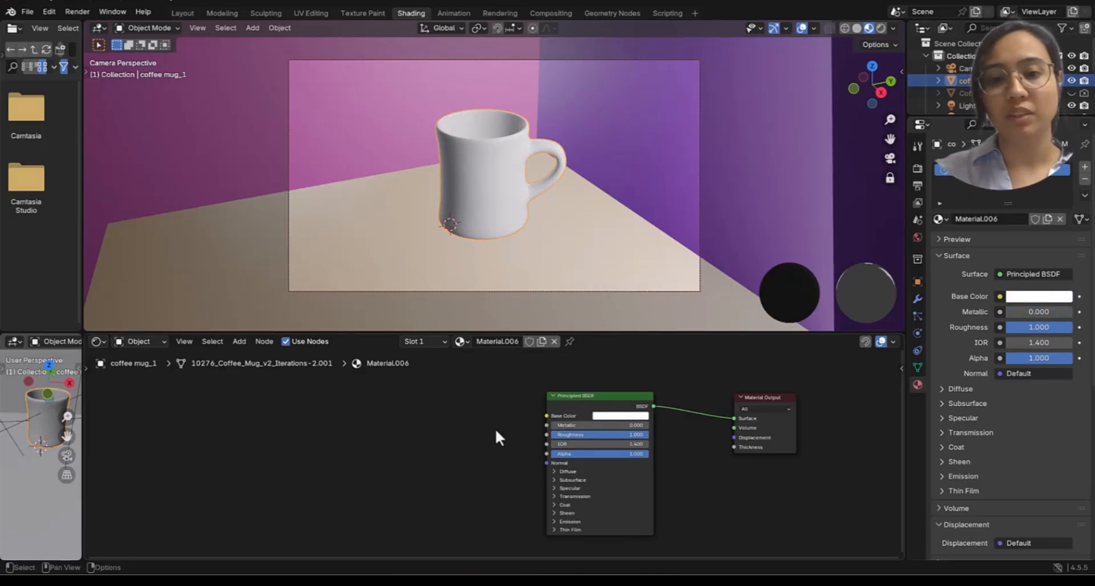
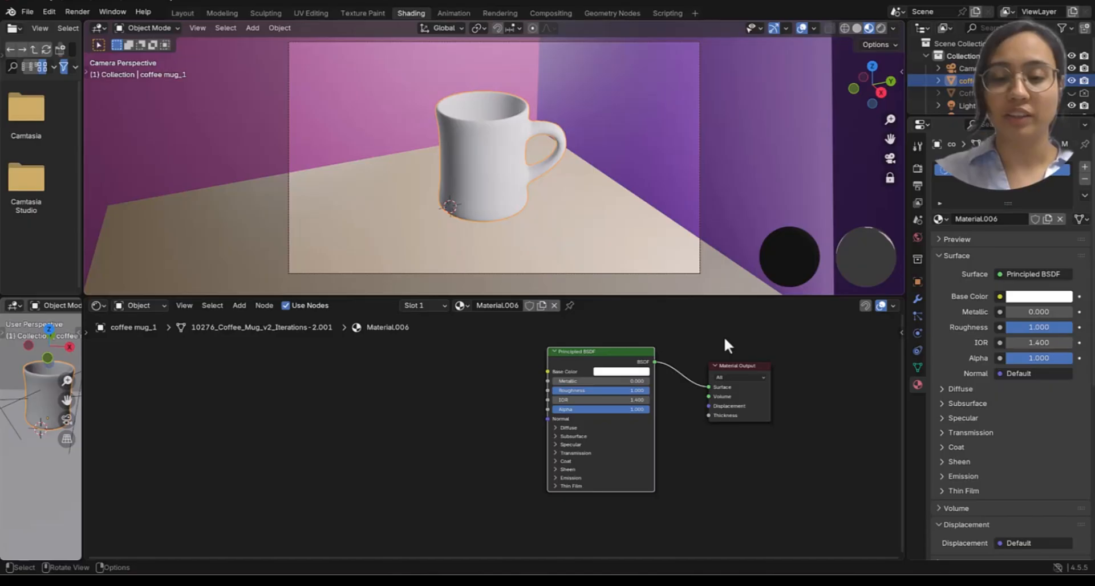
pyautogui.click(585, 390)
pyautogui.write('0')
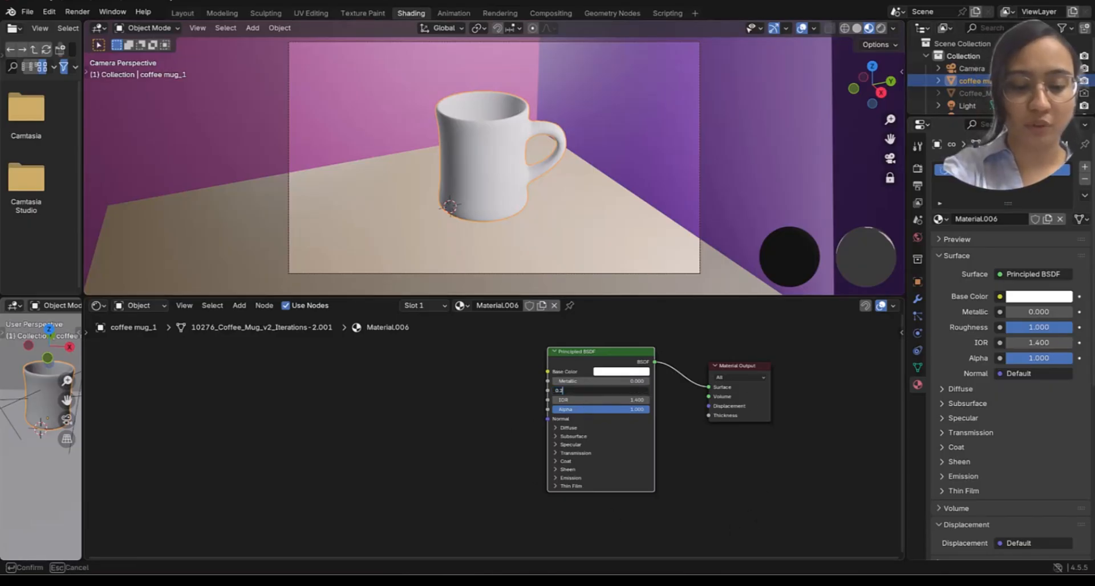
pyautogui.write('.2')
pyautogui.press('Return')
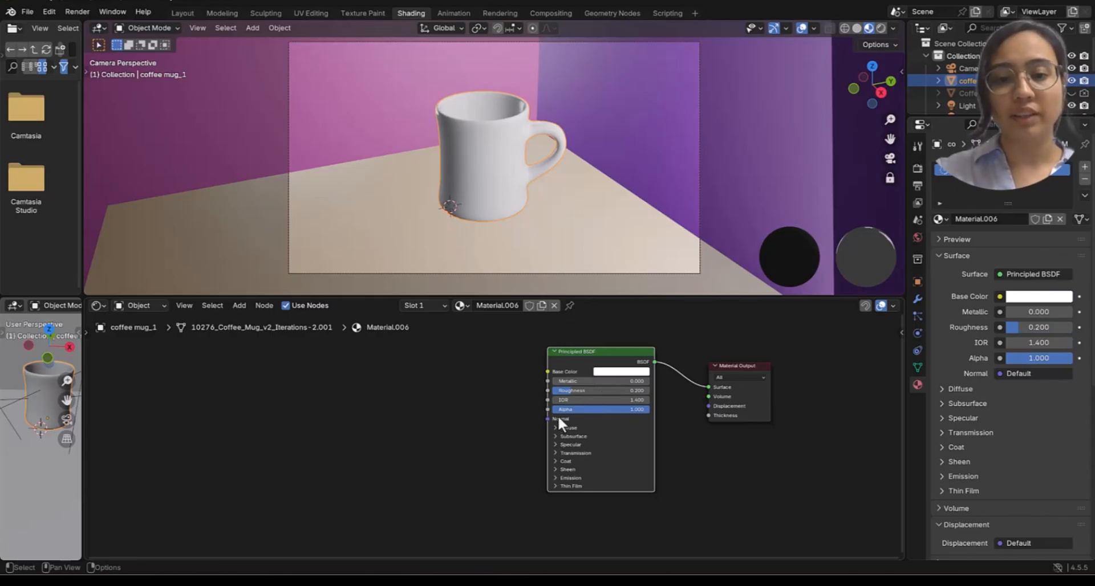
# Step: Expand the Principled BSDF's Transmission settings and set the transmission Weight to 1
pyautogui.scroll(2, 562, 456)
pyautogui.click(590, 463)
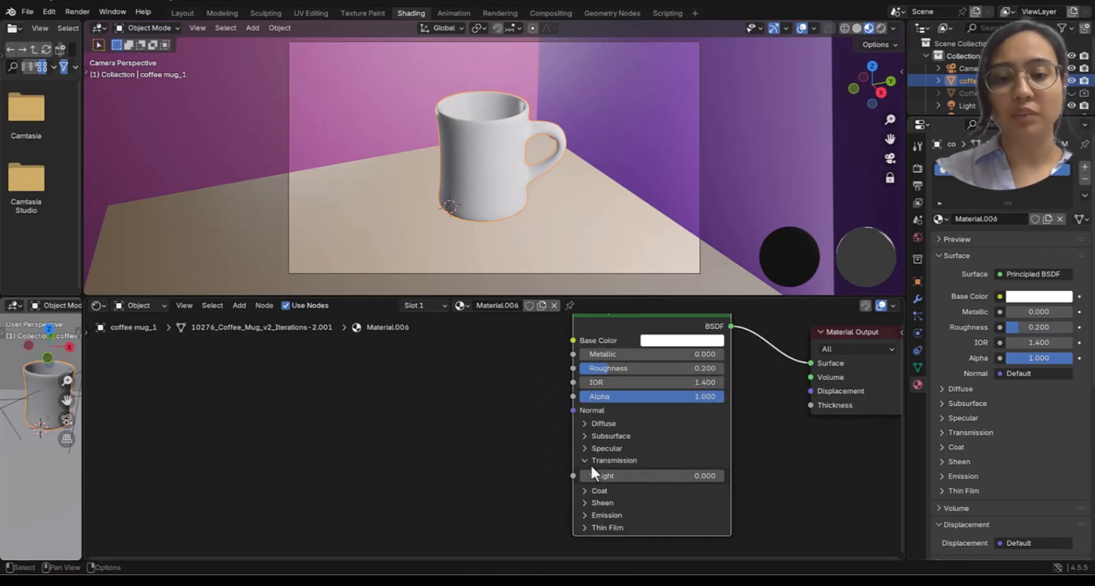
pyautogui.moveTo(593, 474); pyautogui.dragTo(753, 479)
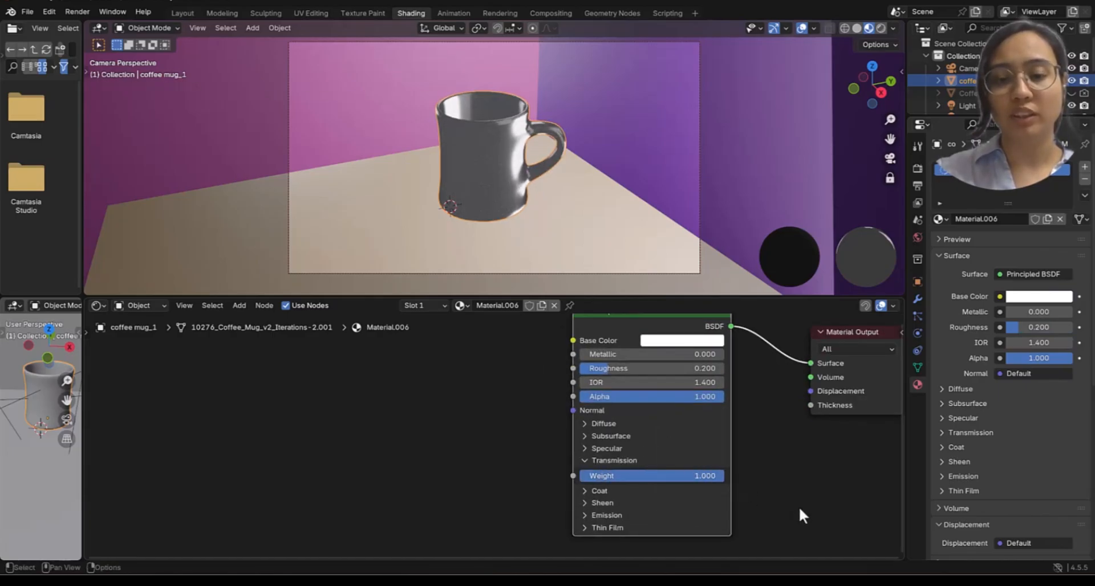
# Step: Expand the Principled BSDF's Emission settings and set the emission Strength to 1
pyautogui.moveTo(798, 507); pyautogui.dragTo(754, 475, button='middle')
pyautogui.click(566, 484)
pyautogui.keyDown('shift'); pyautogui.scroll(-3, 672, 469); pyautogui.keyUp('shift')
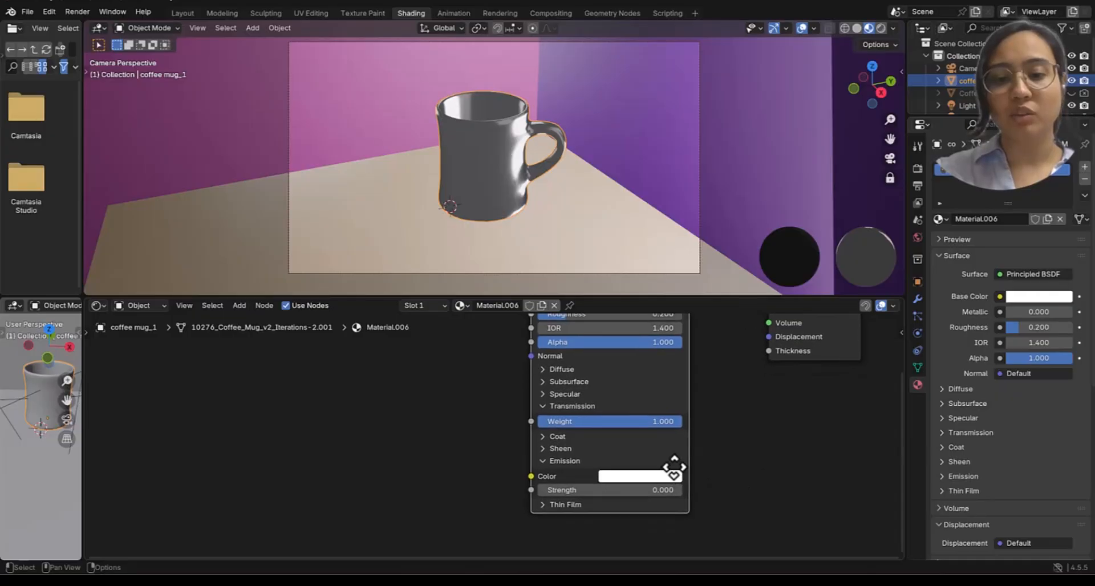
pyautogui.moveTo(593, 430)
pyautogui.mouseDown()
pyautogui.moveTo(645, 429)
pyautogui.moveTo(606, 430)
pyautogui.mouseUp()
pyautogui.click(606, 430)
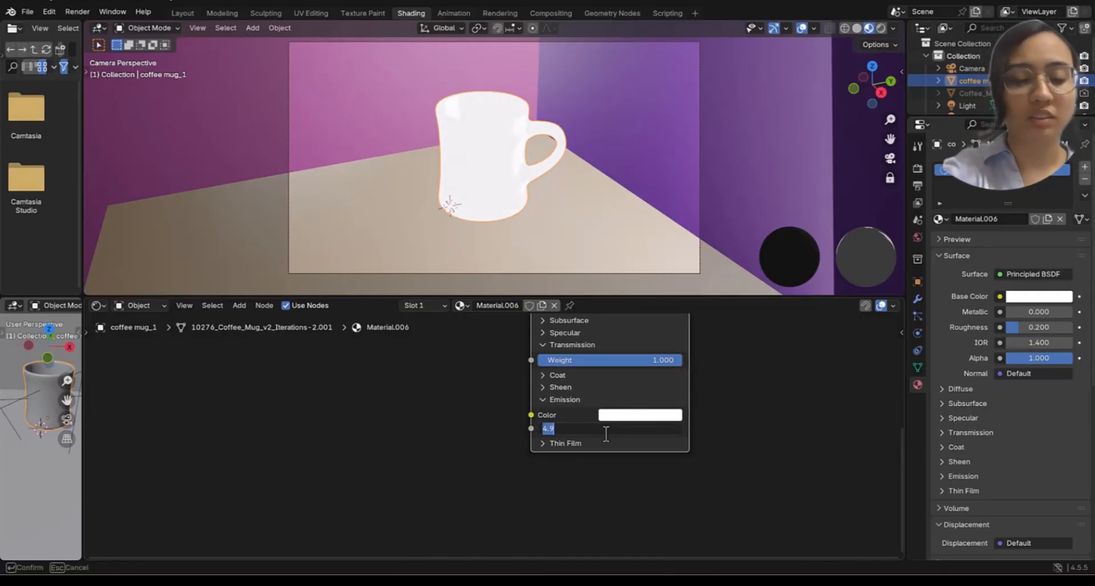
pyautogui.write('1')
pyautogui.press('Return')
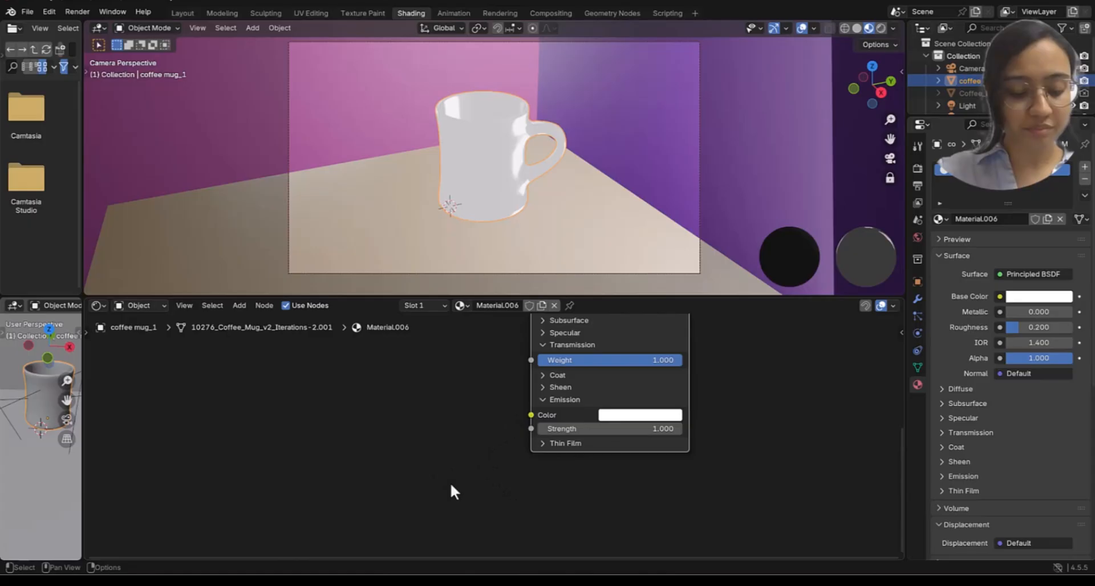
# Step: Add a Layer Weight node and place it well to the left of the Principled BSDF, leaving space between them
pyautogui.moveTo(450, 482); pyautogui.dragTo(566, 570, button='middle')
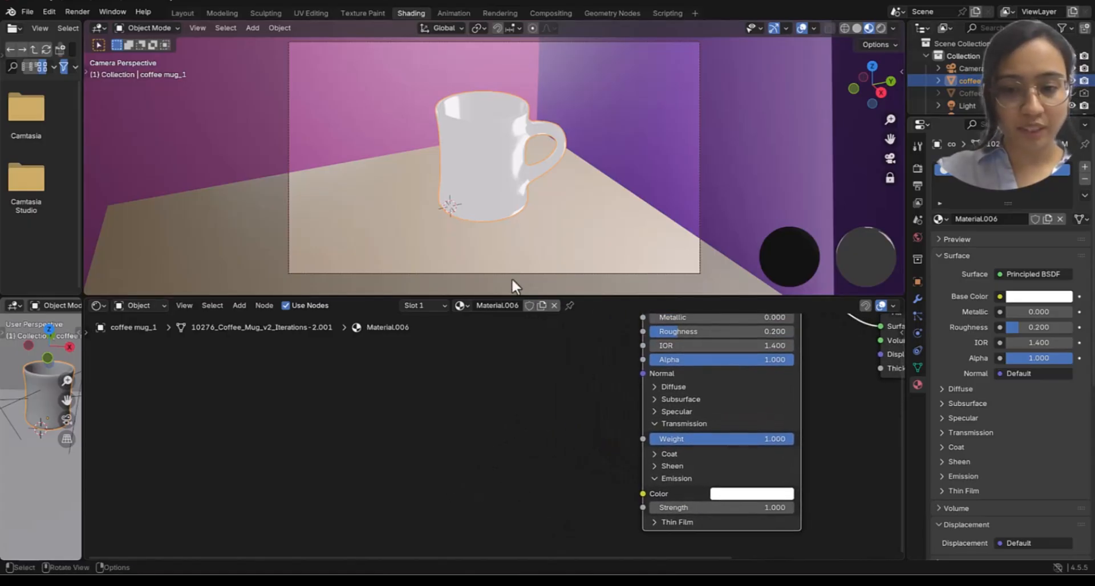
pyautogui.moveTo(529, 440); pyautogui.dragTo(518, 412, button='middle')
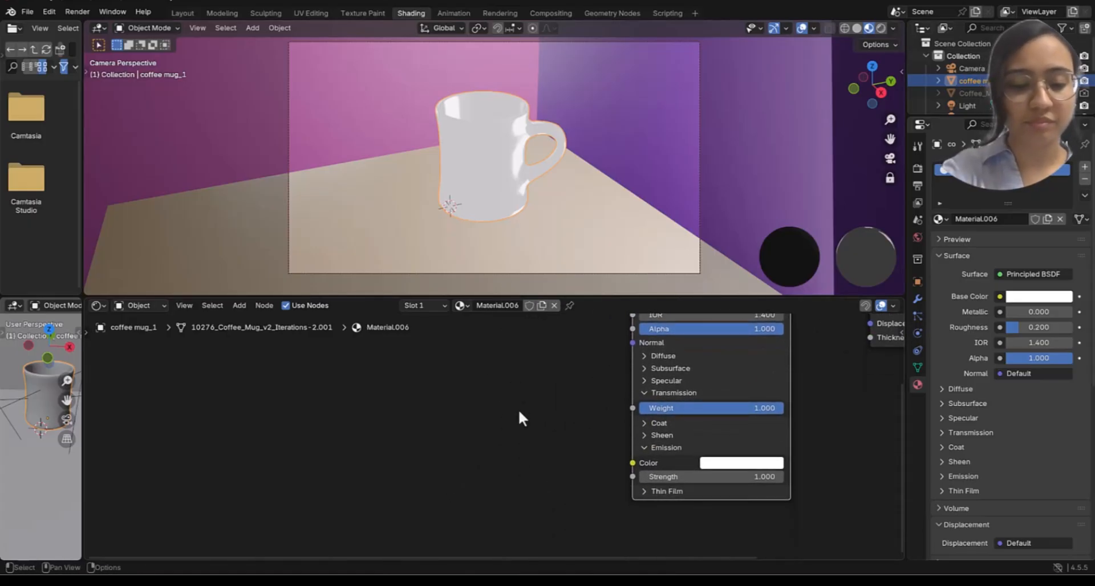
pyautogui.hotkey('shift', 'a')
pyautogui.click(518, 409)
pyautogui.write('l')
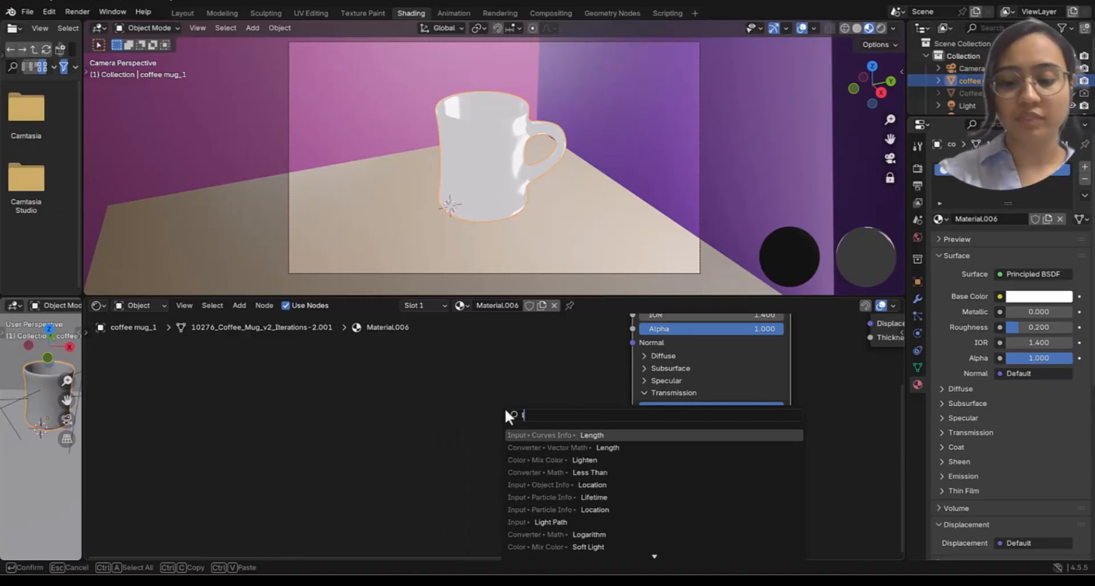
pyautogui.write('ayer weight')
pyautogui.press('Return')
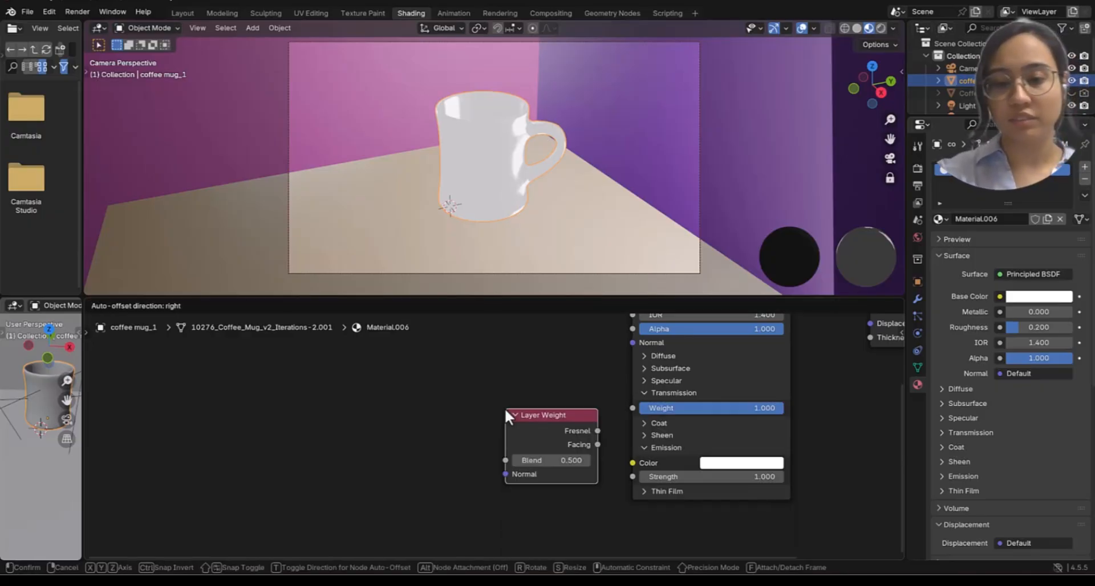
pyautogui.click(269, 415)
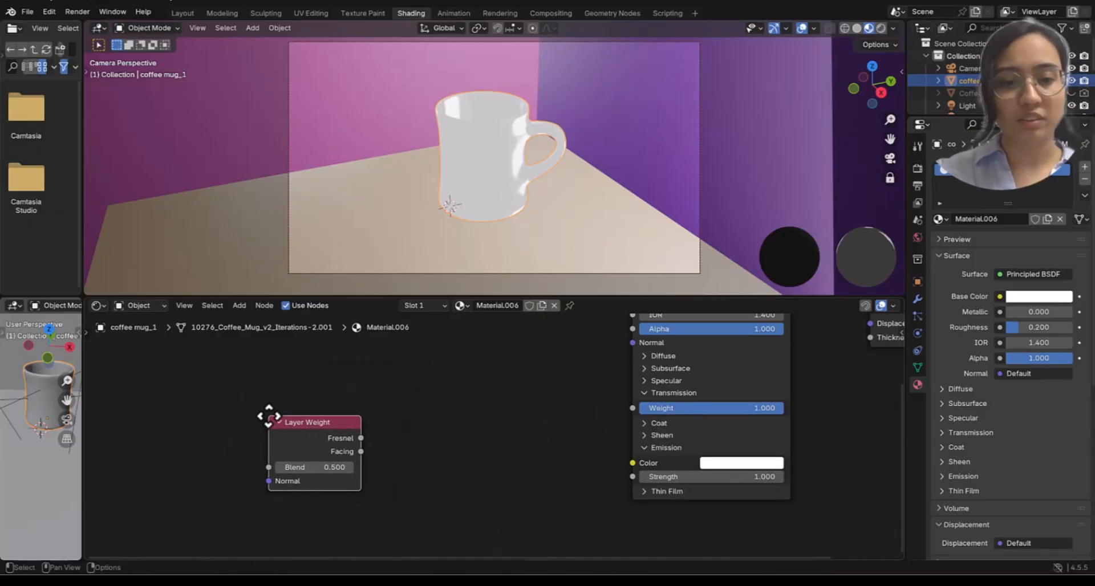
# Step: Add a Color Ramp node and place it between the Layer Weight node and the Principled BSDF
pyautogui.click(431, 419)
pyautogui.hotkey('shift', 'a')
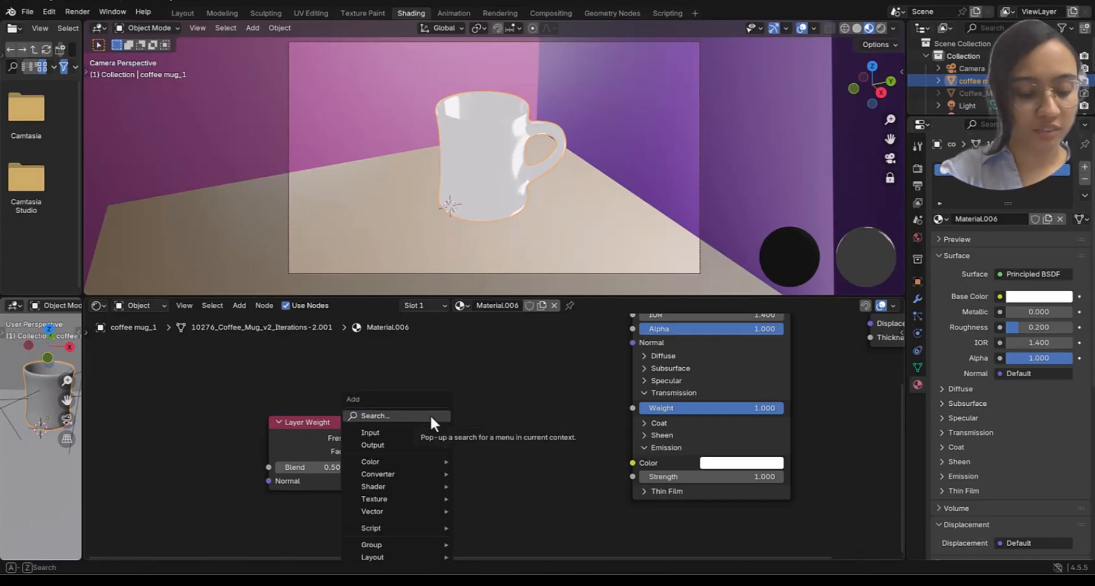
pyautogui.click(430, 415)
pyautogui.write('color')
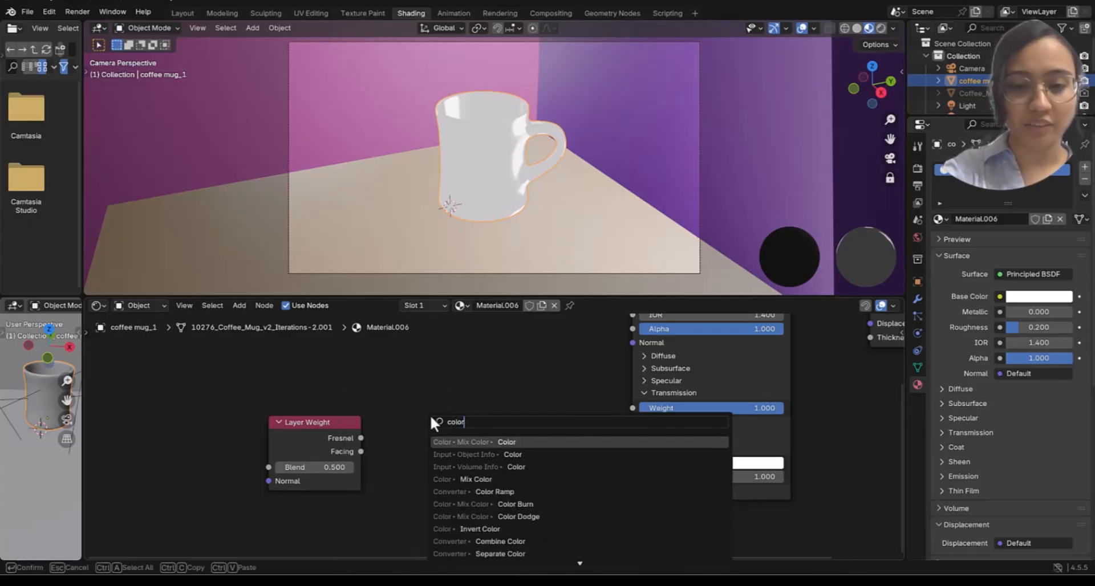
pyautogui.write(' ramp')
pyautogui.press('Return')
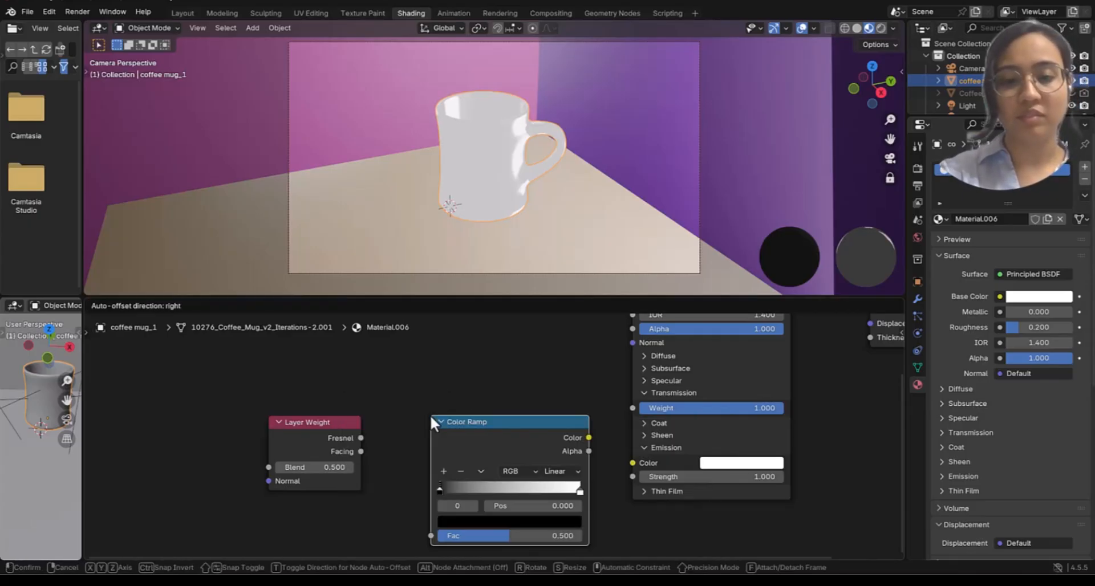
pyautogui.click(385, 364)
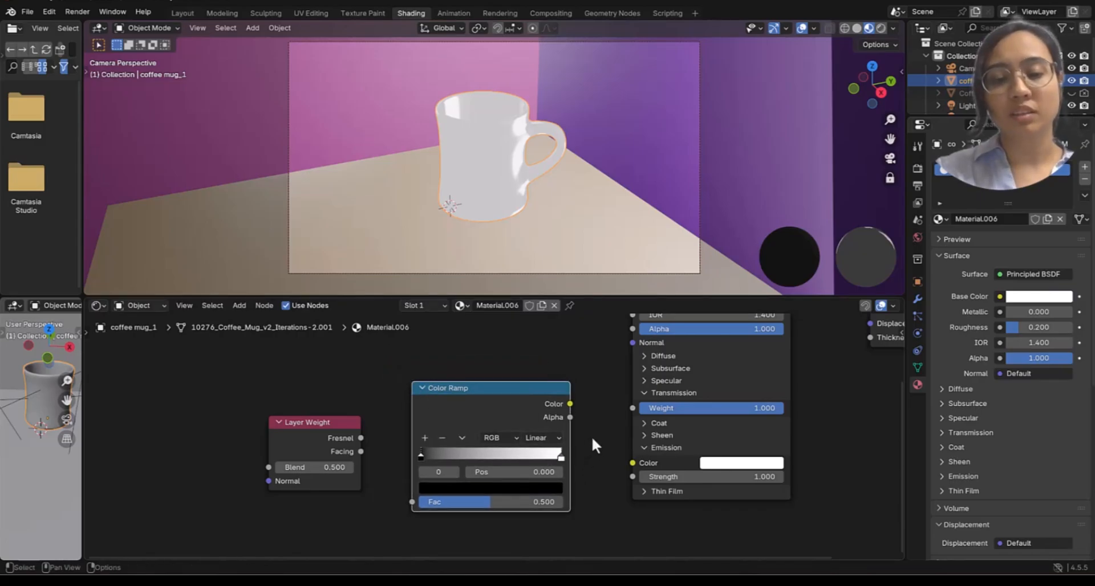
# Step: Connect the Color Ramp's Color to the Principled BSDF's emission Color and the Layer Weight's Facing output to the ramp's Fac
pyautogui.moveTo(569, 403); pyautogui.dragTo(631, 466)
pyautogui.moveTo(672, 398); pyautogui.dragTo(639, 492, button='middle')
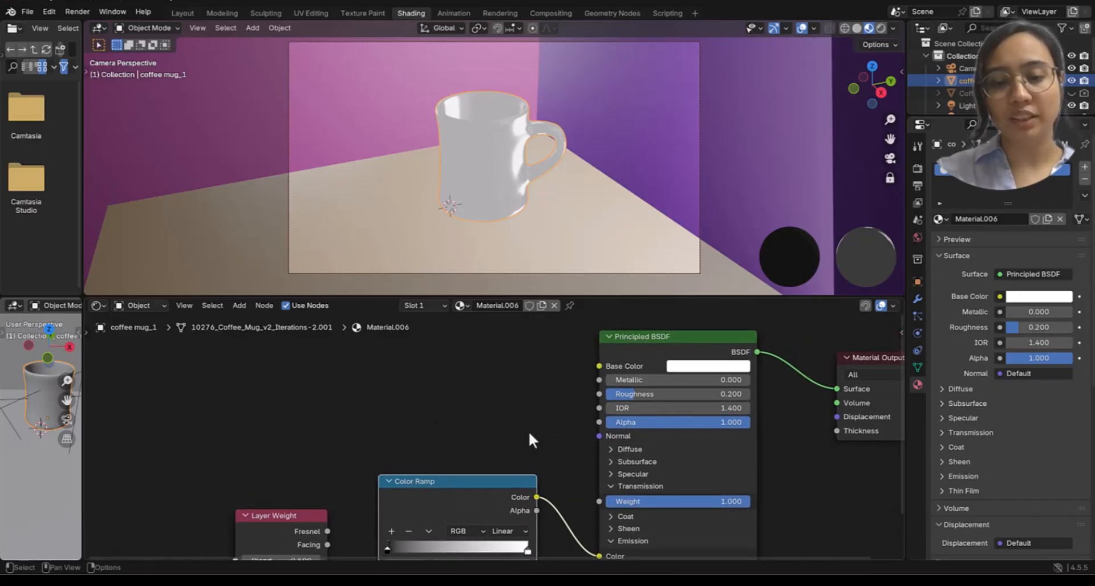
pyautogui.moveTo(520, 465); pyautogui.dragTo(547, 341, button='middle')
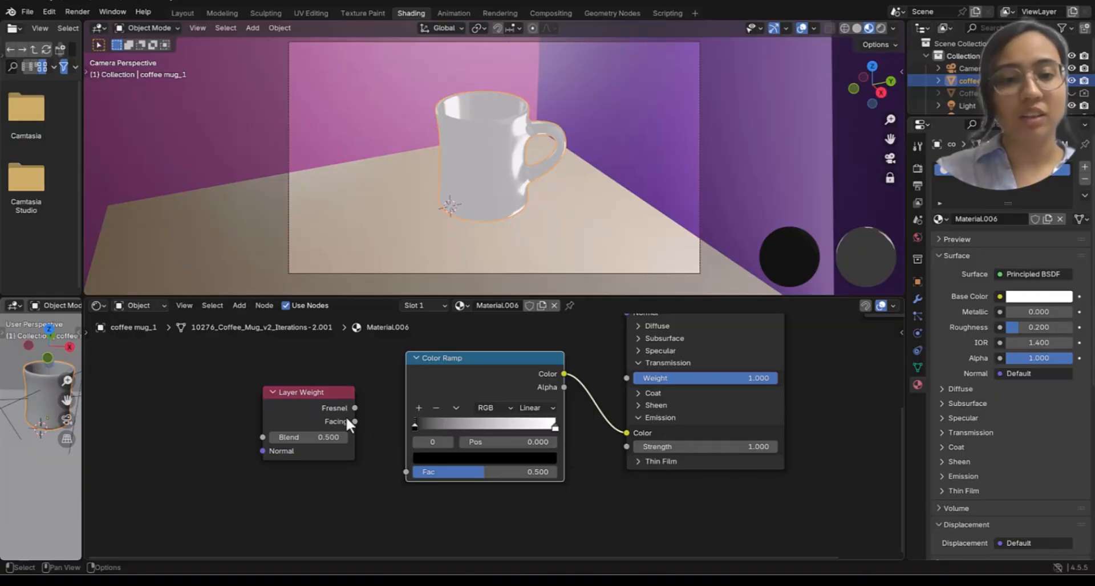
pyautogui.moveTo(352, 423); pyautogui.dragTo(403, 474)
pyautogui.moveTo(488, 181); pyautogui.dragTo(507, 197, button='middle')
pyautogui.moveTo(687, 436); pyautogui.dragTo(655, 463, button='middle')
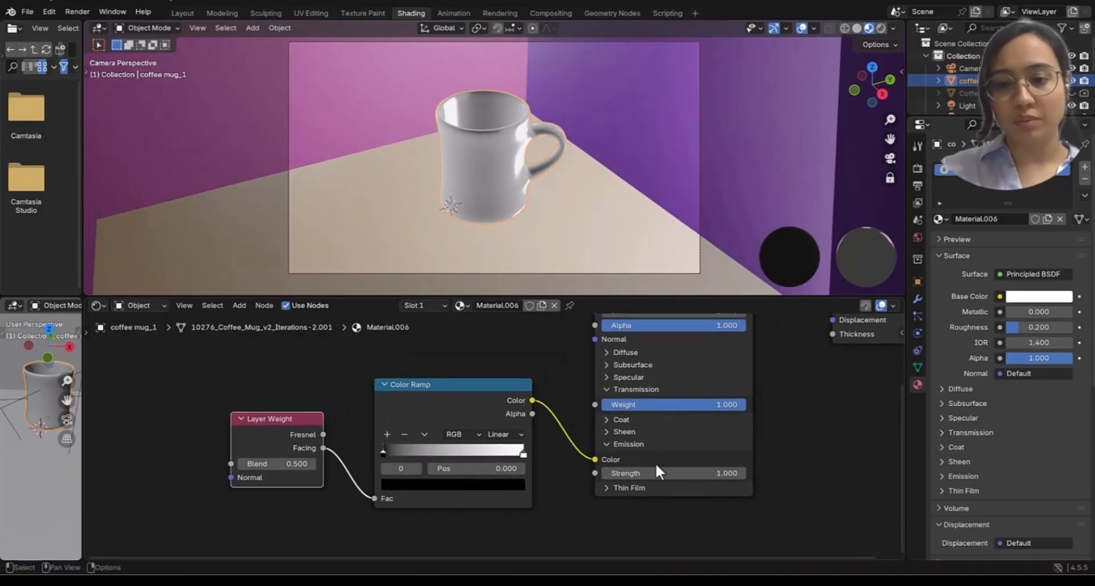
# Step: Raise the Principled BSDF's emission Strength to 33.7 and set its IOR to 1
pyautogui.moveTo(657, 478); pyautogui.dragTo(844, 478)
pyautogui.moveTo(620, 444); pyautogui.dragTo(583, 538, button='middle')
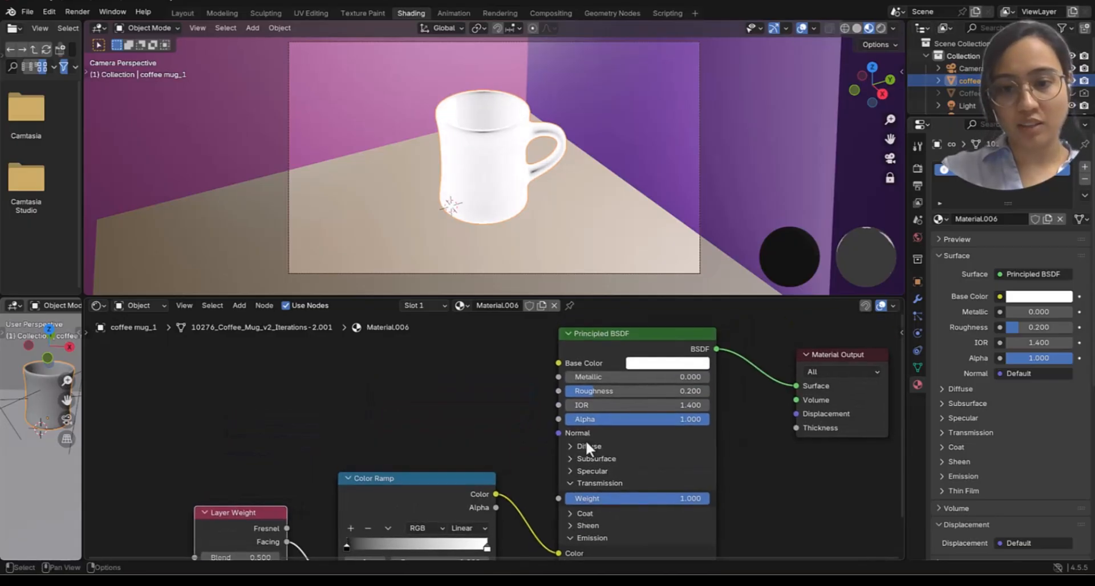
pyautogui.click(587, 403)
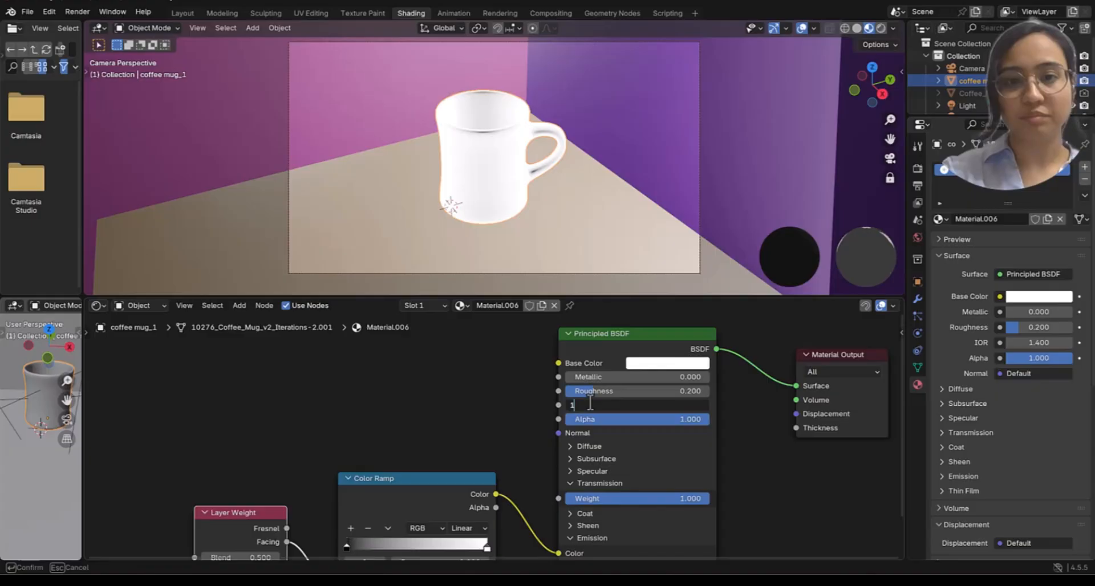
pyautogui.write('1')
pyautogui.press('Return')
pyautogui.keyDown('shift'); pyautogui.scroll(-5, 456, 485); pyautogui.keyUp('shift')
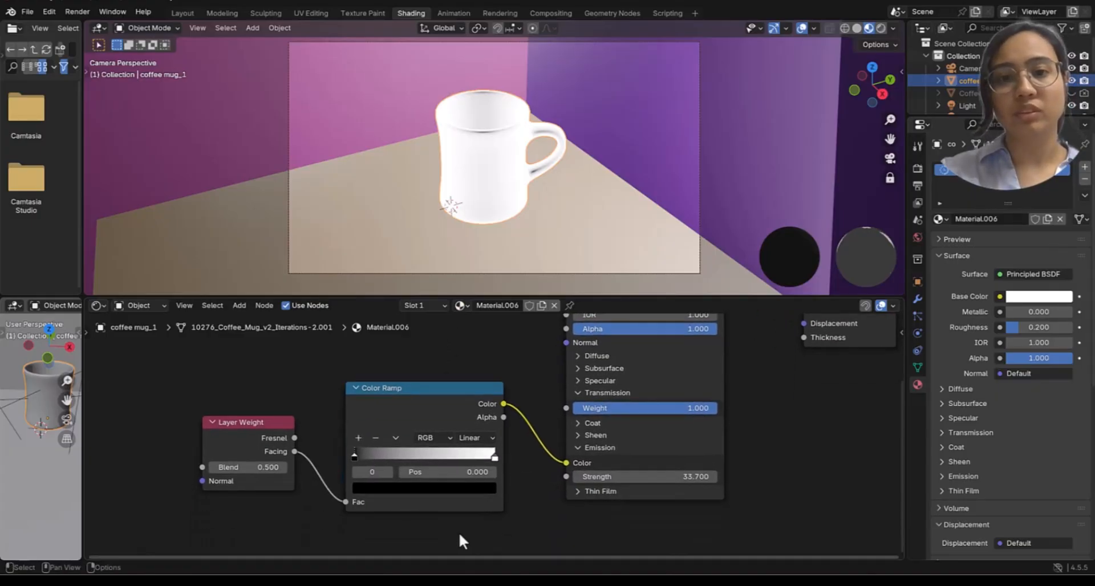
pyautogui.moveTo(437, 218)
pyautogui.mouseDown(button='middle')
pyautogui.moveTo(405, 278)
pyautogui.moveTo(464, 234)
pyautogui.moveTo(450, 219)
pyautogui.mouseUp(button='middle')
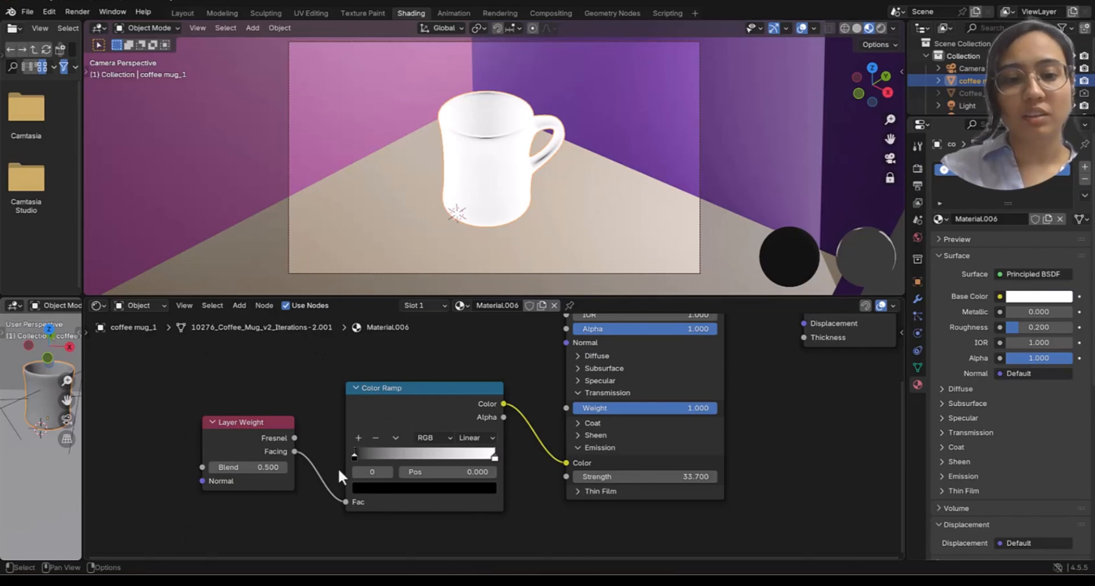
# Step: Color the Color Ramp's first stop yellow-orange (#FFBB31) and its last stop bright red
pyautogui.click(364, 488)
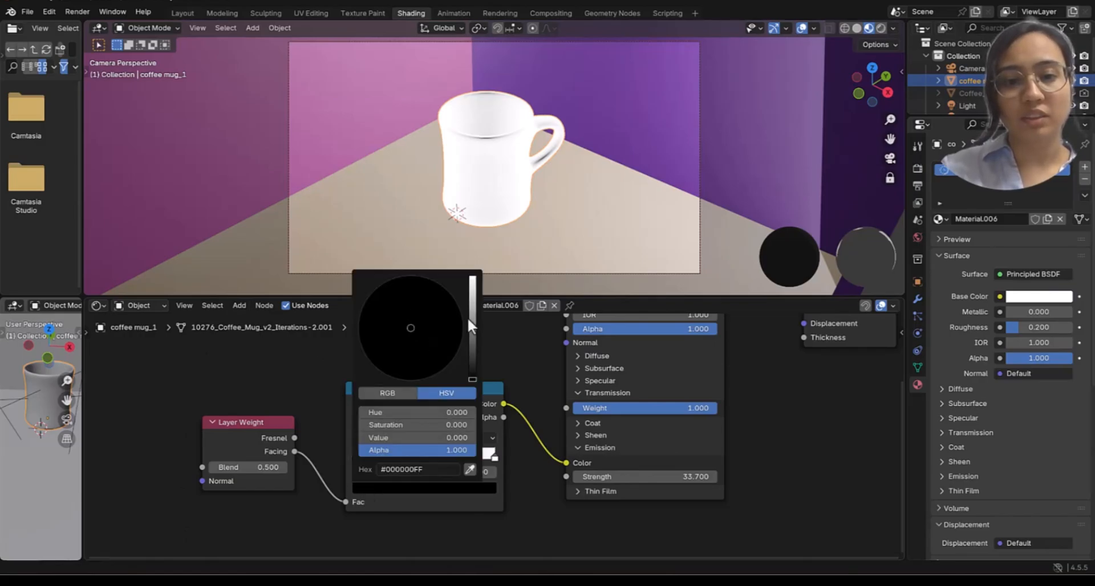
pyautogui.moveTo(467, 317); pyautogui.dragTo(472, 277)
pyautogui.moveTo(399, 339); pyautogui.dragTo(384, 360)
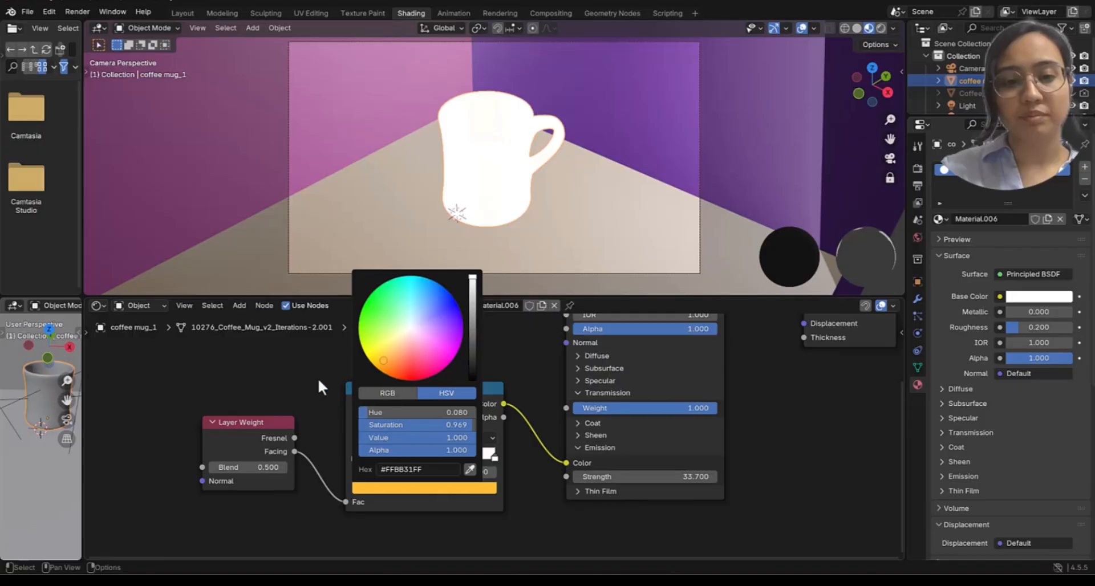
pyautogui.click(494, 458)
pyautogui.click(473, 489)
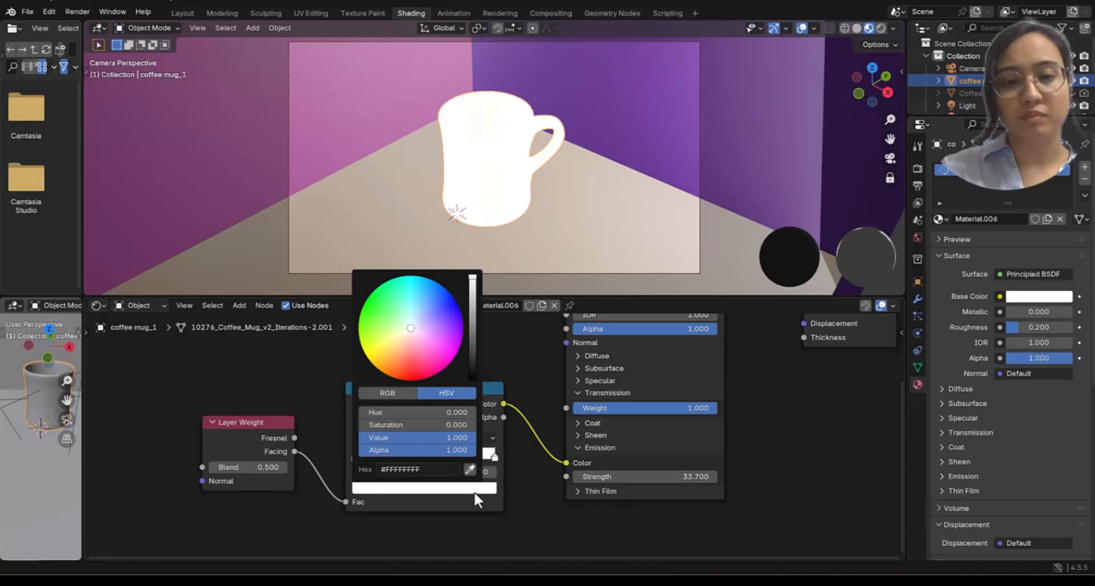
pyautogui.moveTo(433, 375); pyautogui.dragTo(405, 374)
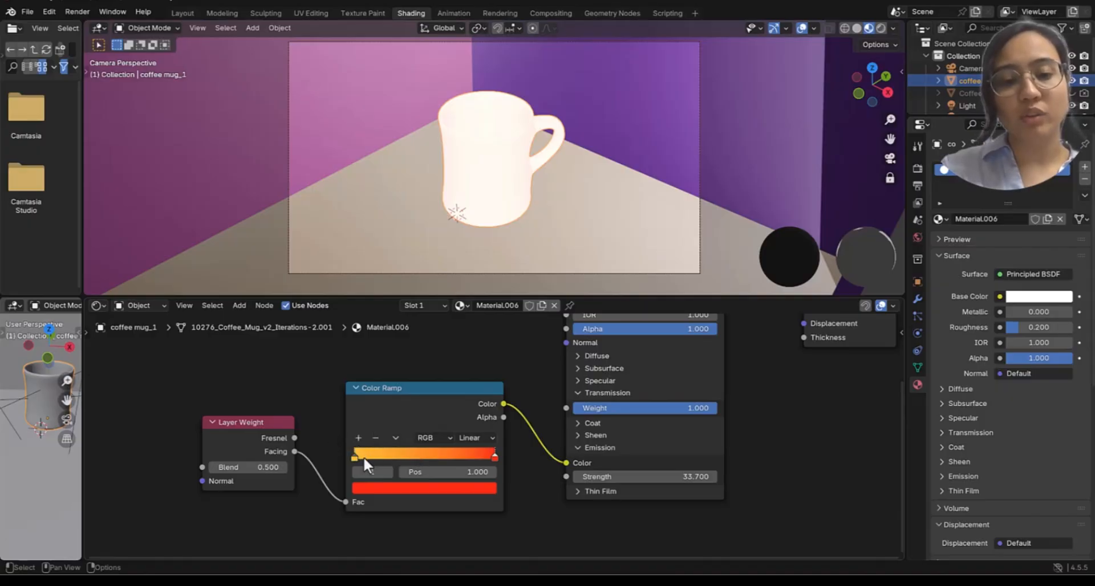
# Step: Add a middle stop at position 0.5 to the Color Ramp and color it light orange (#FFB740)
pyautogui.moveTo(353, 460); pyautogui.dragTo(356, 457)
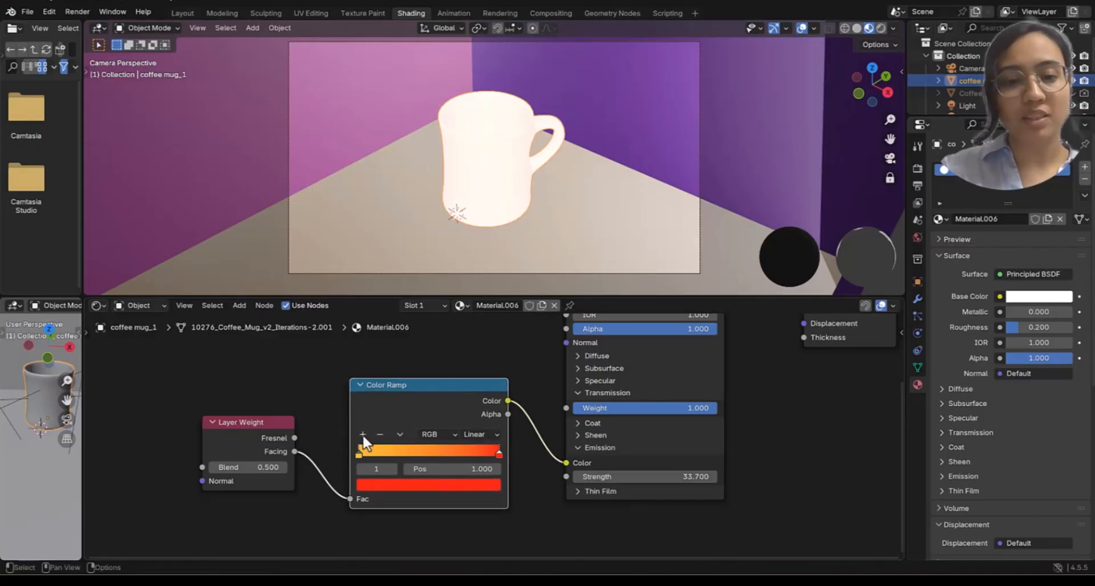
pyautogui.click(362, 433)
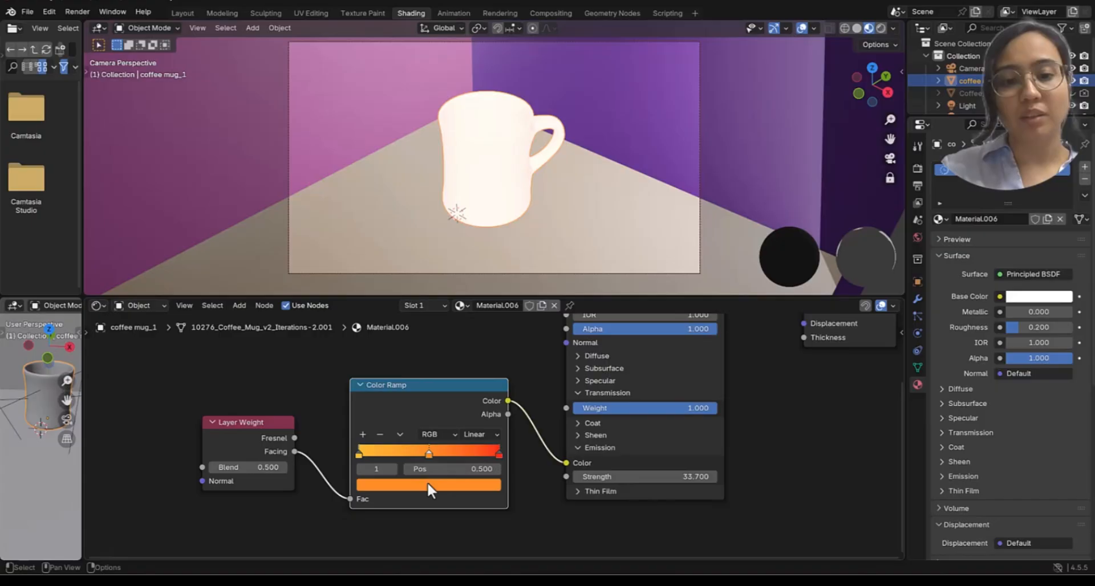
pyautogui.moveTo(364, 453); pyautogui.dragTo(378, 445)
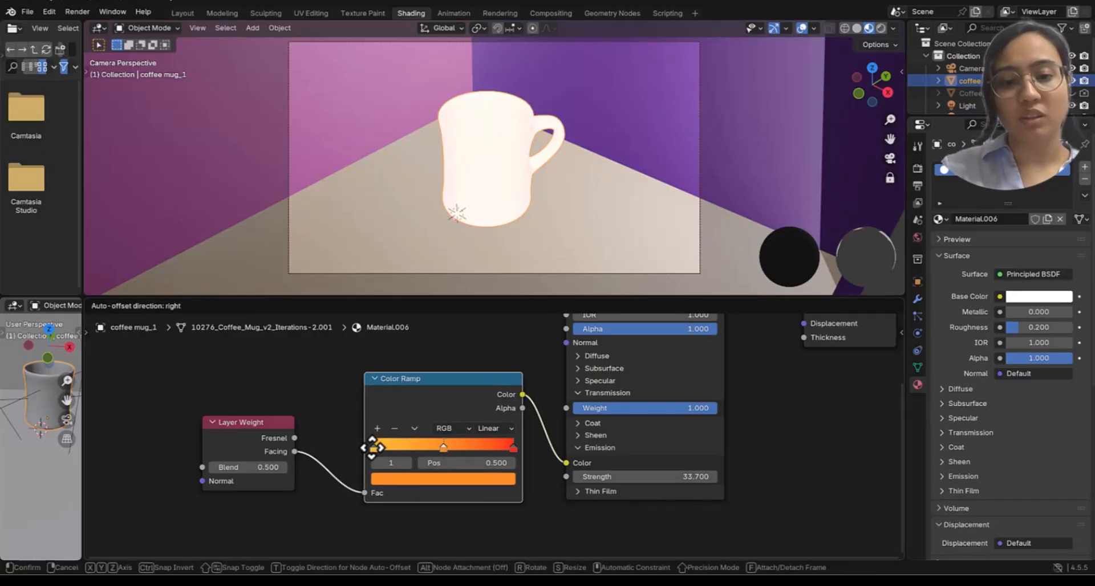
pyautogui.click(444, 477)
pyautogui.moveTo(426, 341); pyautogui.dragTo(405, 347)
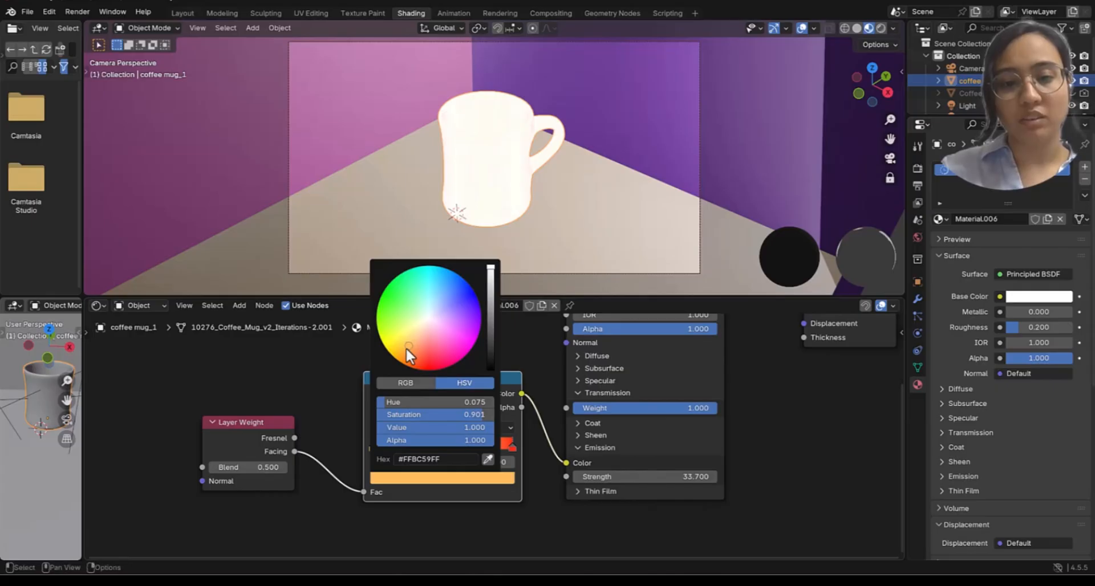
pyautogui.click(405, 349)
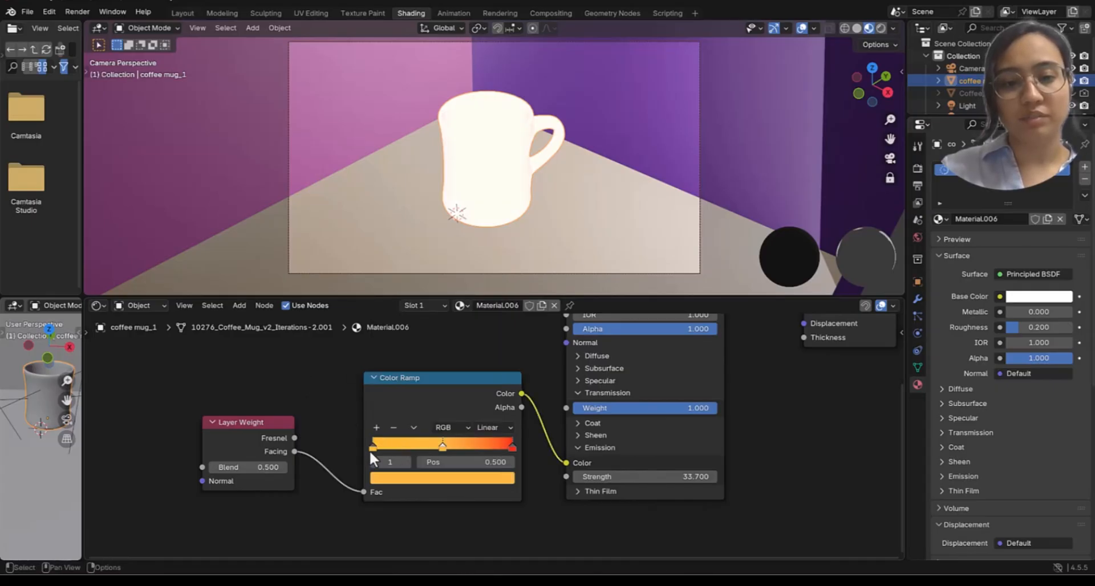
# Step: Move the Color Ramp's first stop to about 0.35, and shift its red last stop to about 0.625 while darkening it to deep red
pyautogui.moveTo(373, 449); pyautogui.dragTo(421, 450)
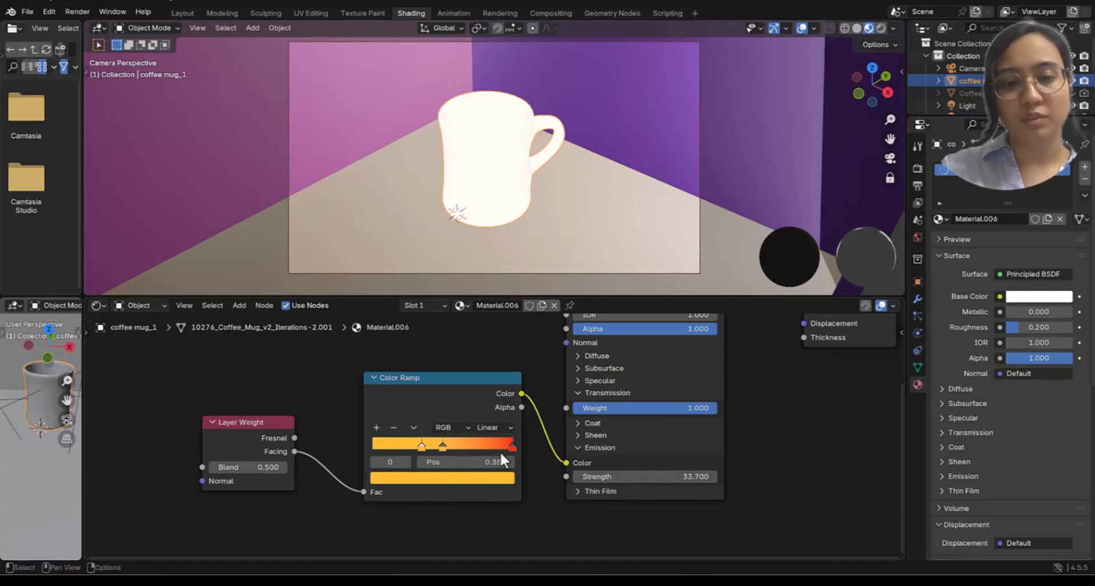
pyautogui.press('g')
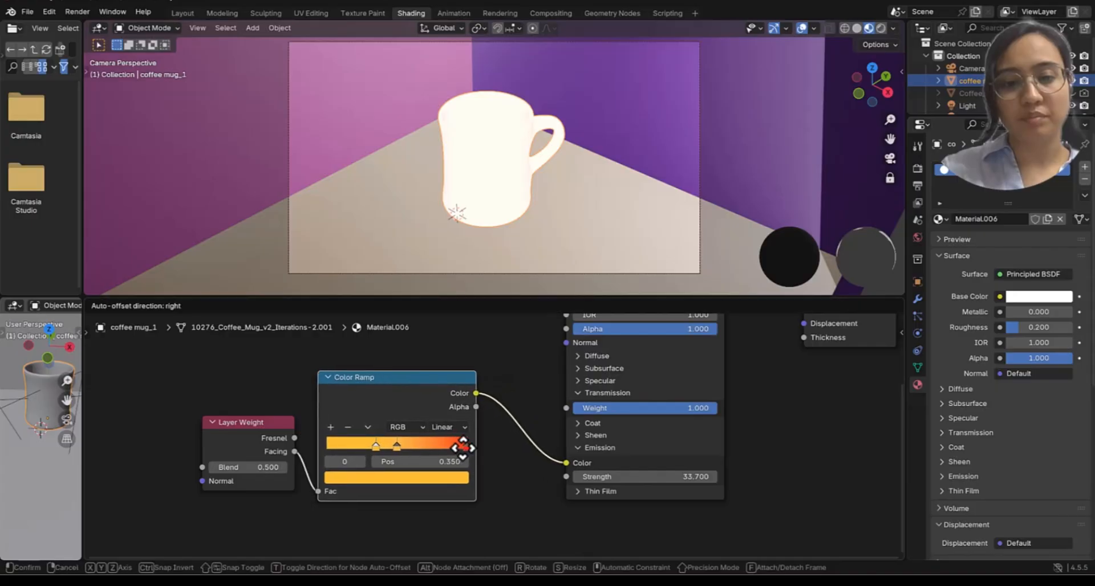
pyautogui.click(481, 442)
pyautogui.click(484, 438)
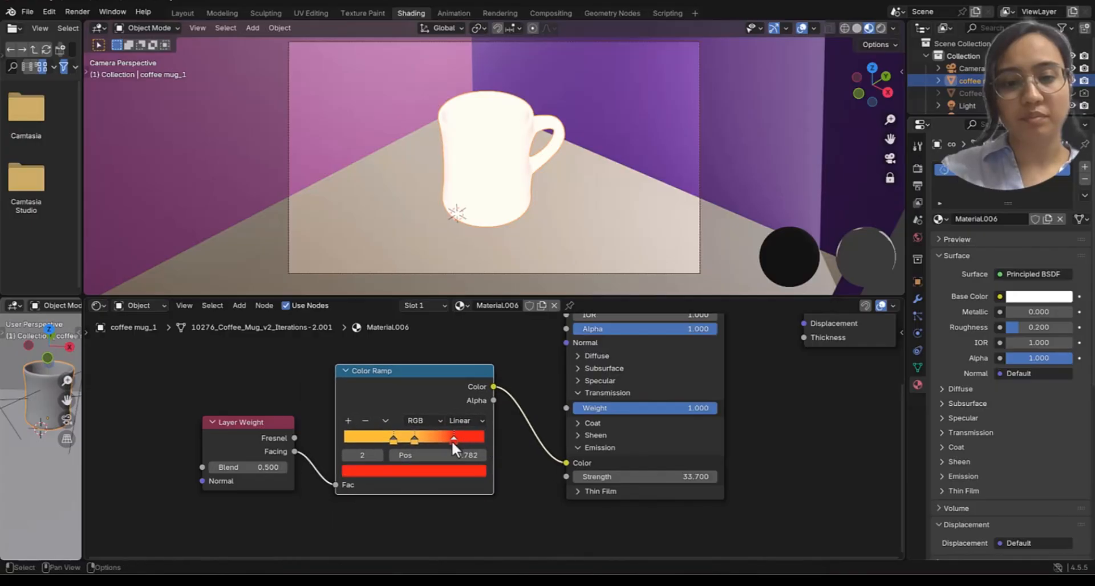
pyautogui.click(424, 471)
pyautogui.moveTo(462, 265); pyautogui.dragTo(459, 328)
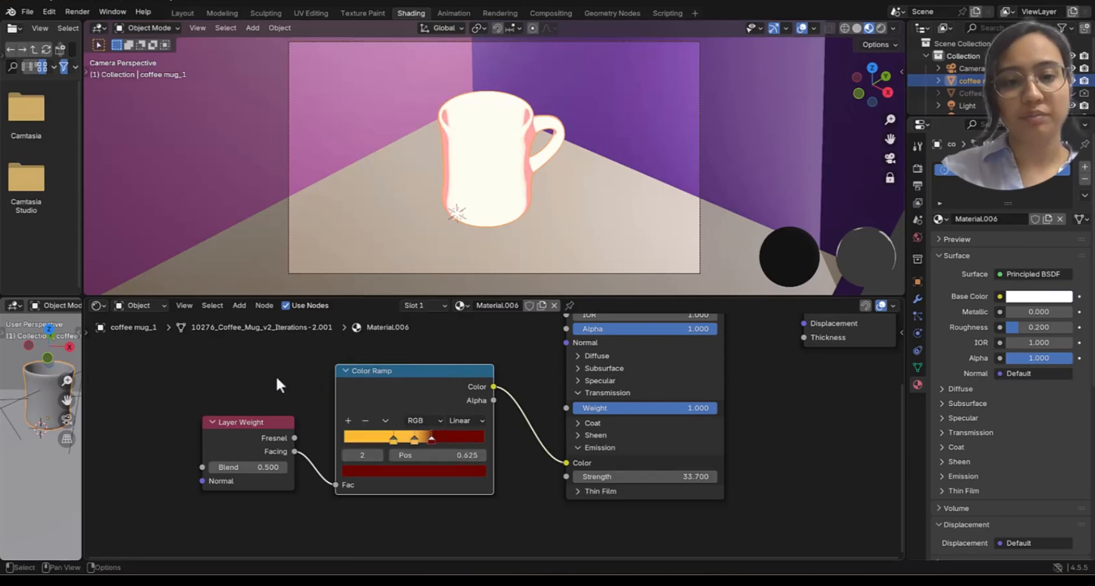
# Step: Recolor the Color Ramp's middle stop to a redder orange
pyautogui.click(412, 440)
pyautogui.click(409, 471)
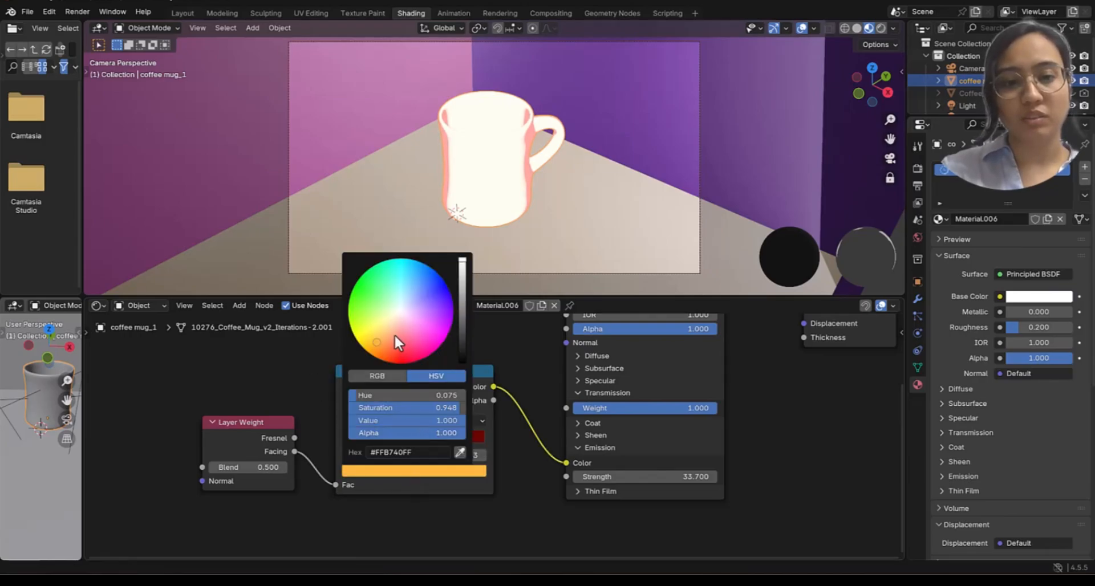
pyautogui.moveTo(392, 338); pyautogui.dragTo(382, 347)
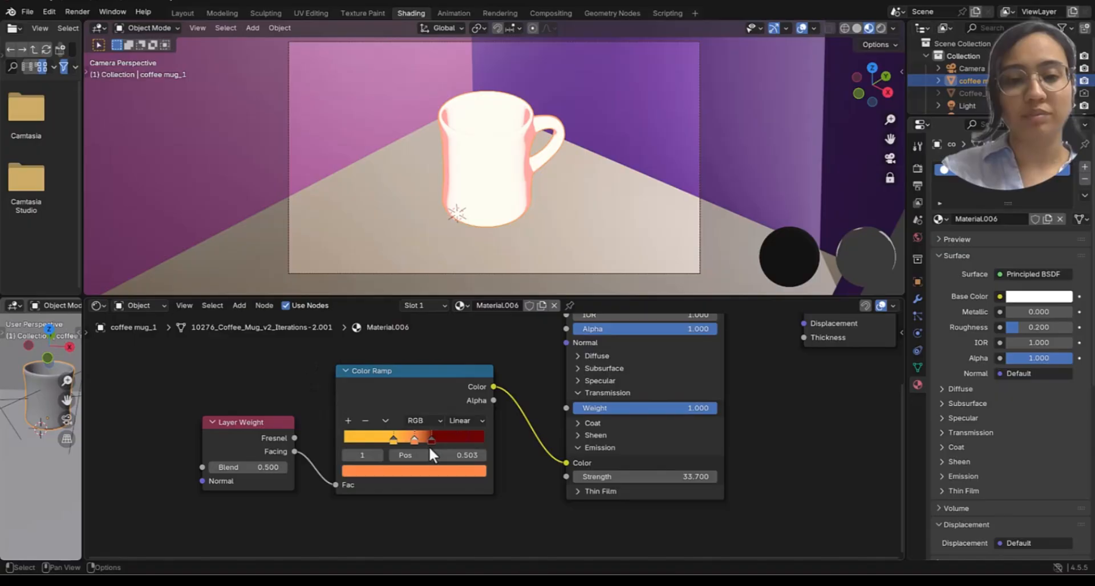
pyautogui.moveTo(389, 448); pyautogui.dragTo(400, 445)
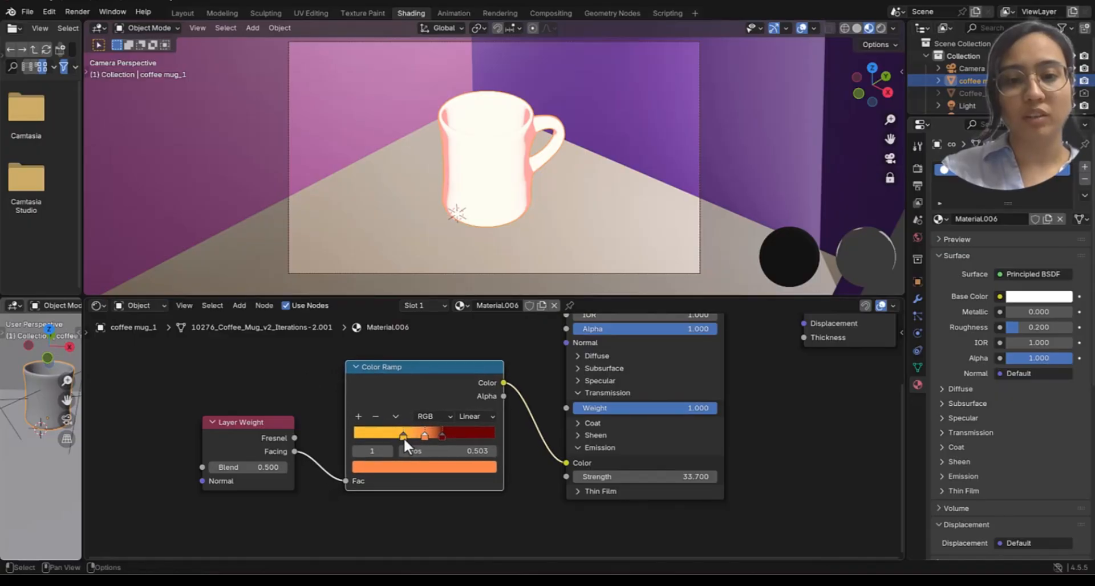
# Step: Lower the emission Strength to 1.5 and move the Color Ramp's dark red stop to about 0.88
pyautogui.moveTo(615, 477); pyautogui.dragTo(670, 477)
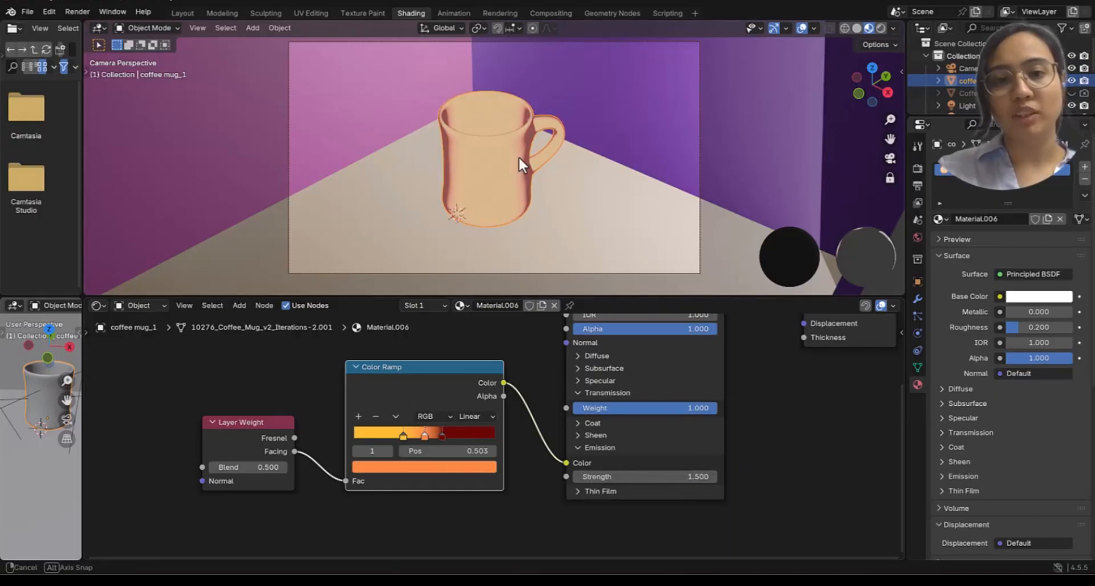
pyautogui.moveTo(518, 156); pyautogui.dragTo(468, 213, button='middle')
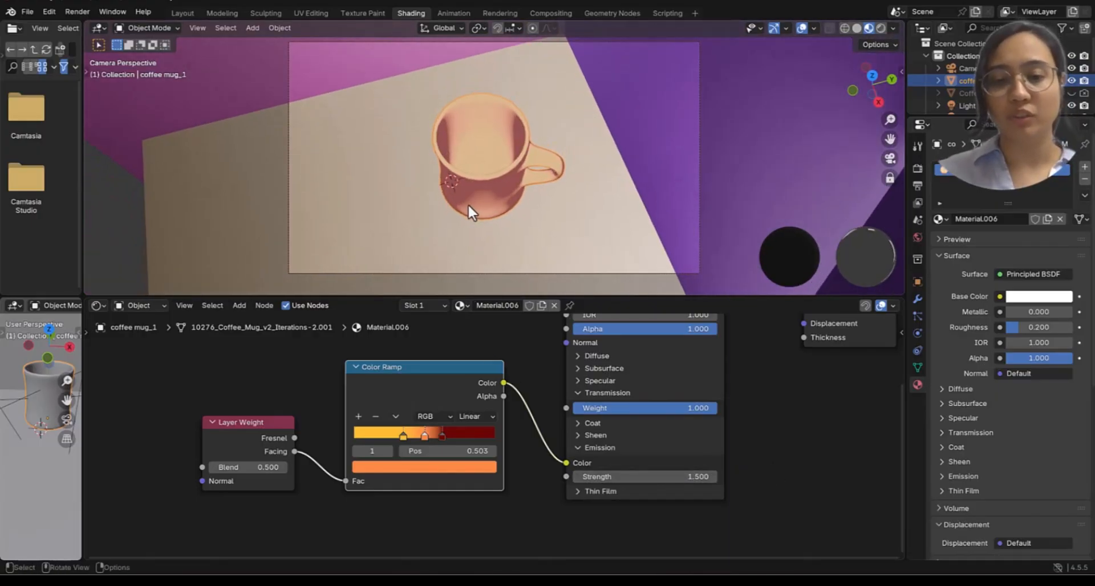
pyautogui.moveTo(505, 145); pyautogui.dragTo(459, 225, button='middle')
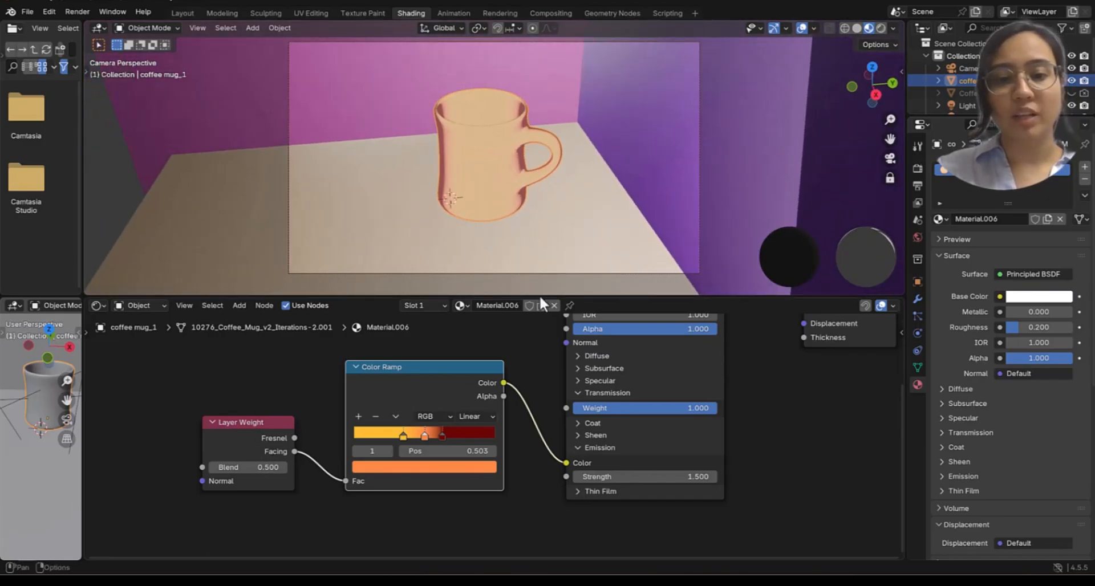
pyautogui.moveTo(508, 249); pyautogui.dragTo(516, 221, button='middle')
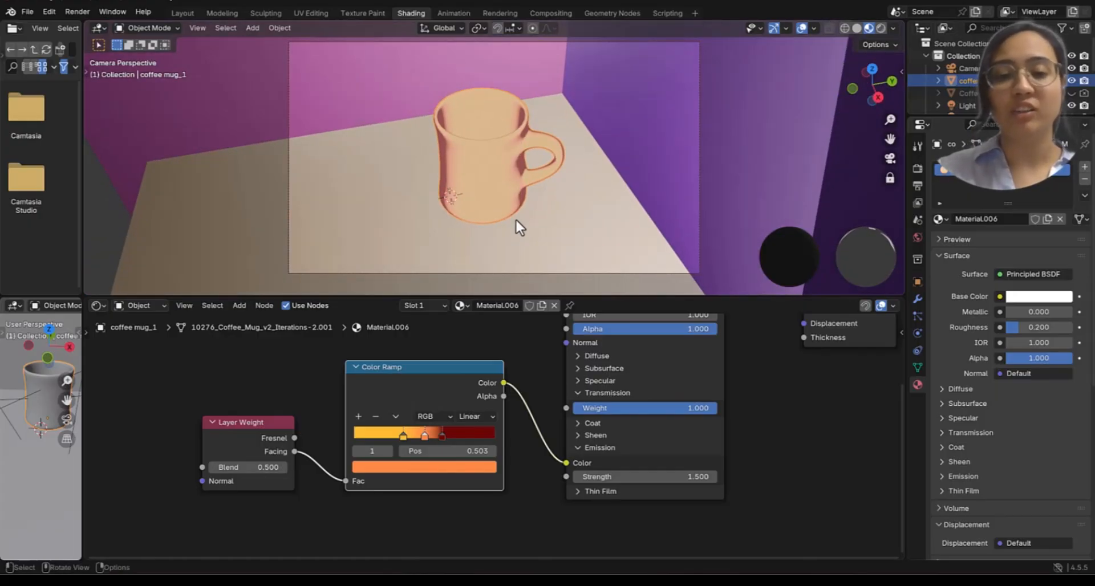
pyautogui.moveTo(439, 442); pyautogui.dragTo(481, 441)
pyautogui.moveTo(522, 169); pyautogui.dragTo(520, 197, button='middle')
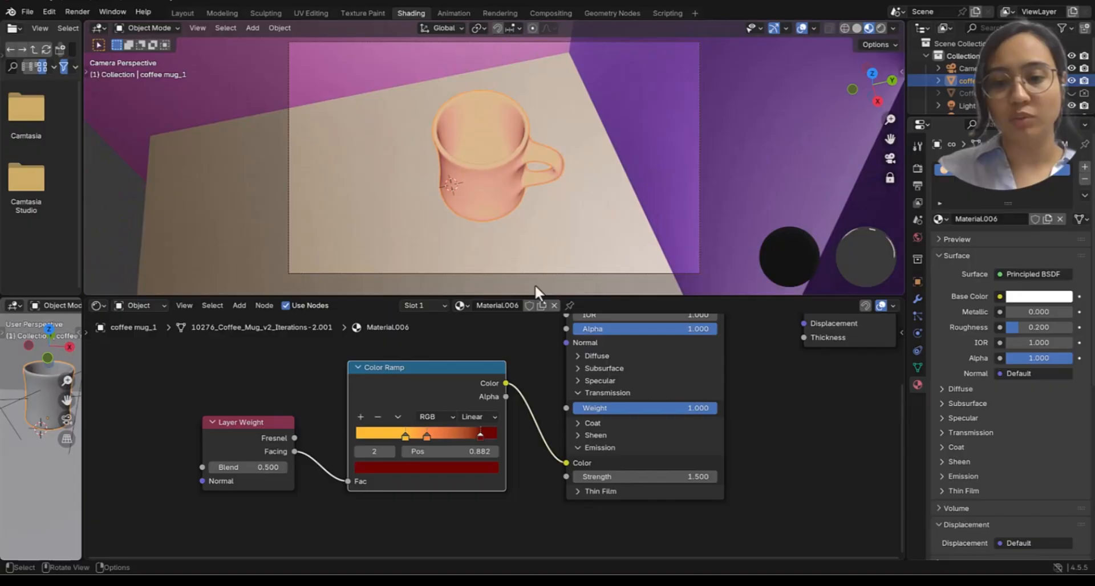
# Step: Raise the Principled BSDF's emission Strength to 3.4 and, after viewing the mug from another angle, to 5.8
pyautogui.click(587, 477)
pyautogui.write('3.4')
pyautogui.press('Return')
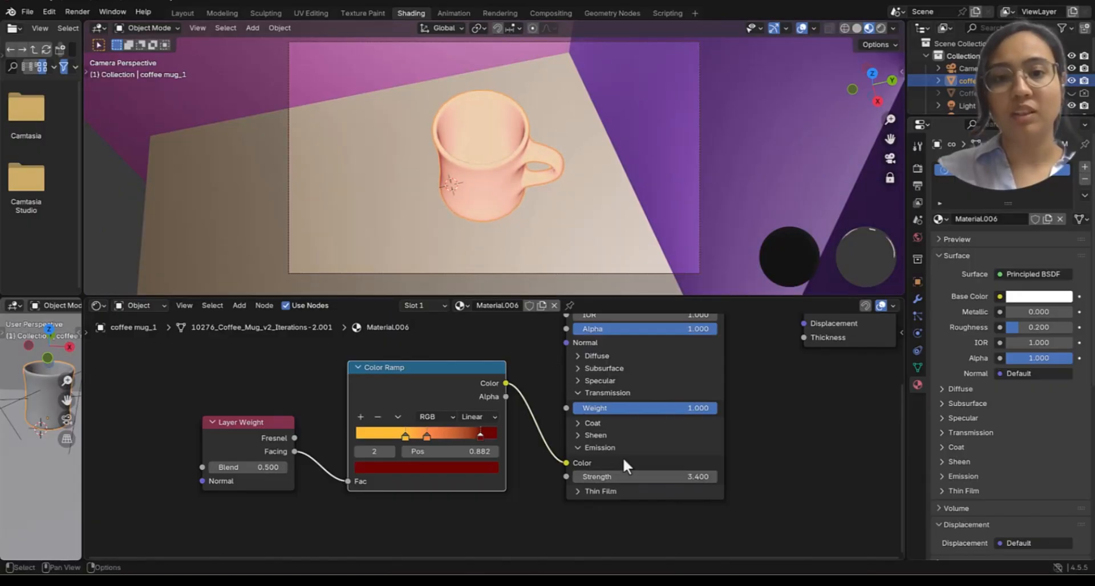
pyautogui.moveTo(536, 228)
pyautogui.mouseDown(button='middle')
pyautogui.moveTo(518, 189)
pyautogui.moveTo(522, 135)
pyautogui.moveTo(497, 202)
pyautogui.moveTo(548, 225)
pyautogui.mouseUp(button='middle')
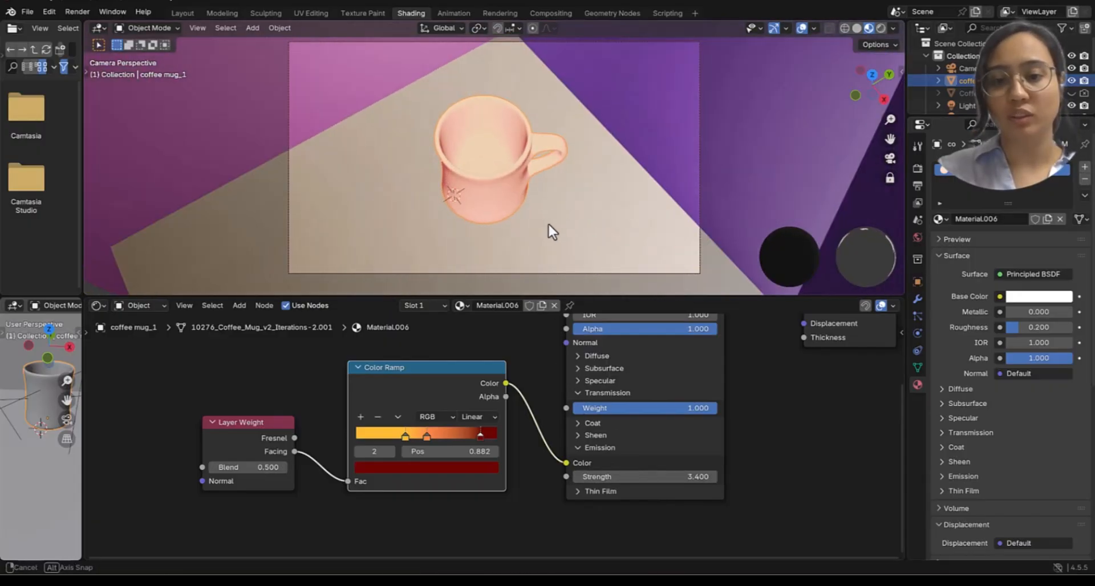
pyautogui.moveTo(604, 476); pyautogui.dragTo(633, 477)
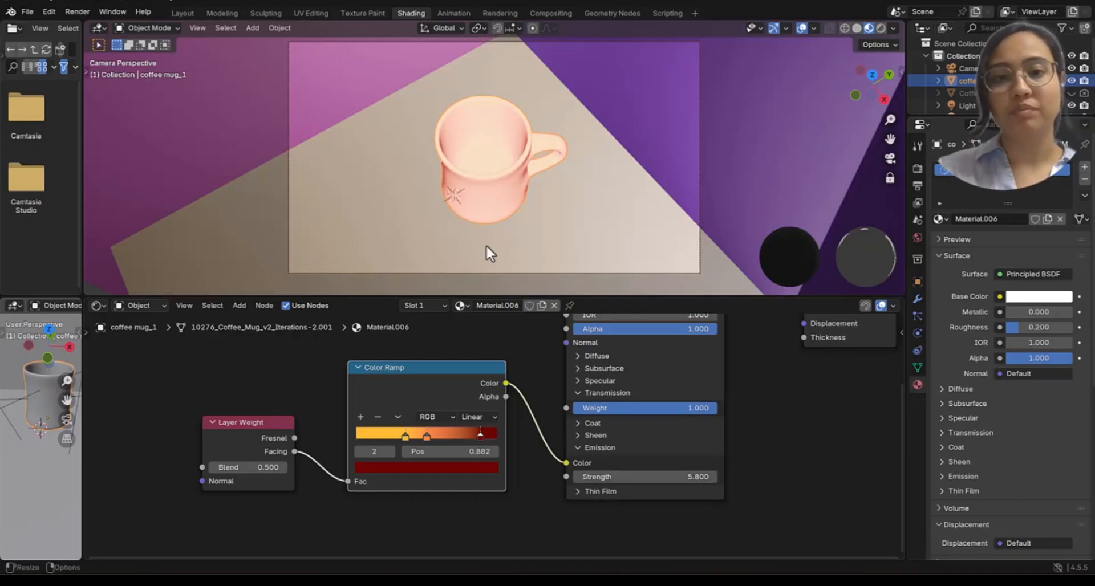
# Step: Try an emission Strength of 14.9 on the Principled BSDF, view the mug from another angle, and lower the Strength to 6.4
pyautogui.moveTo(486, 244); pyautogui.dragTo(528, 296, button='middle')
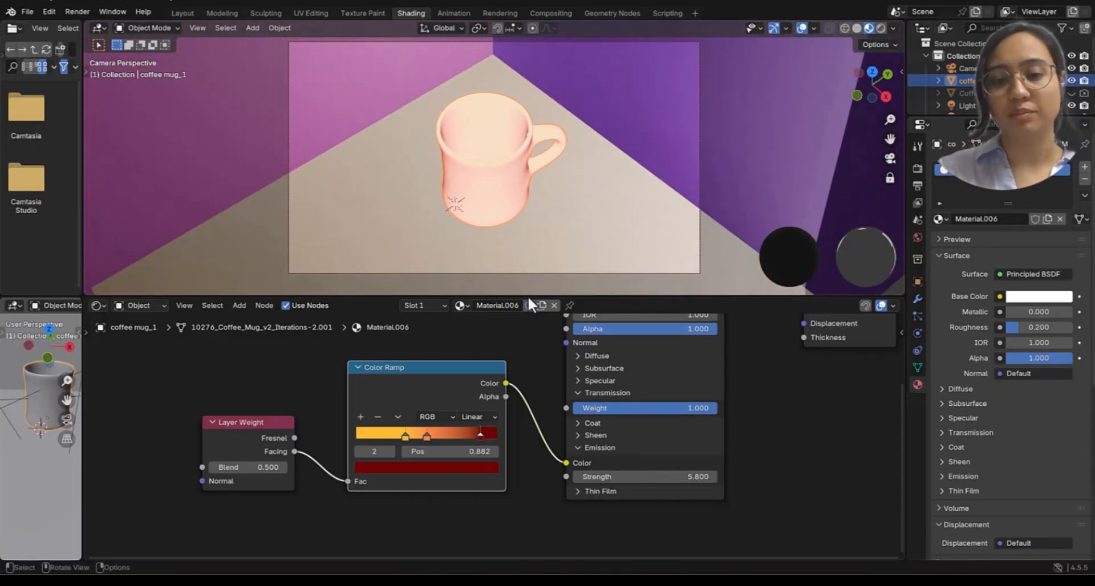
pyautogui.moveTo(611, 479); pyautogui.dragTo(730, 478)
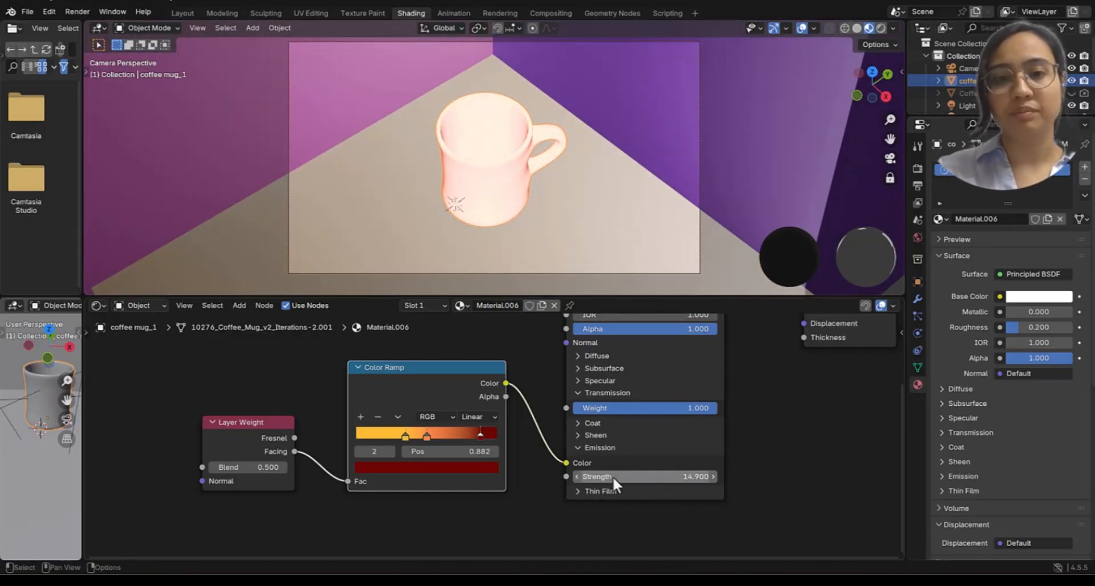
pyautogui.moveTo(476, 170); pyautogui.dragTo(560, 262, button='middle')
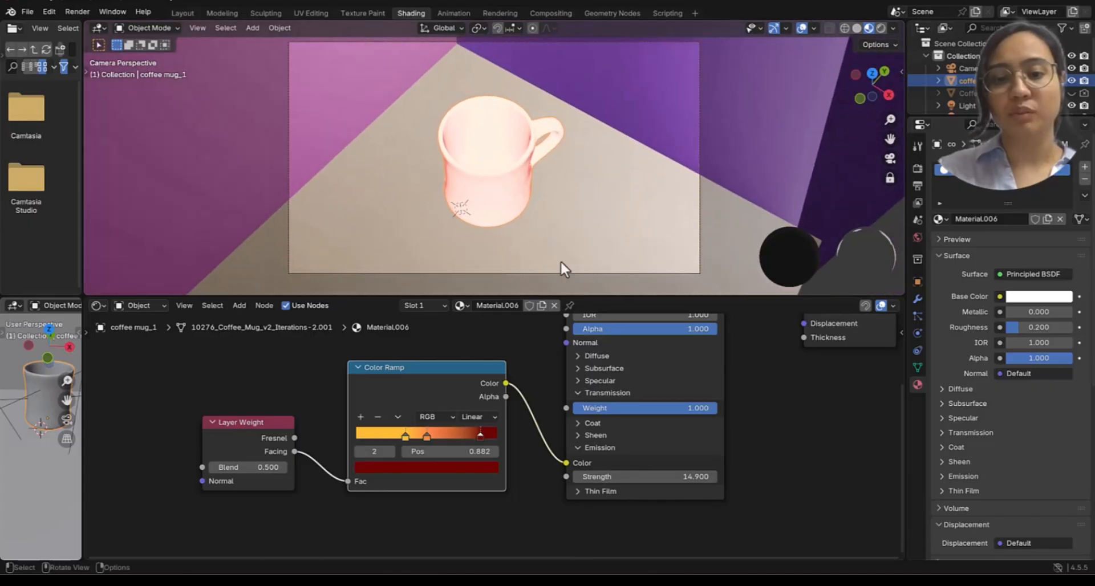
pyautogui.moveTo(627, 478); pyautogui.dragTo(538, 479)
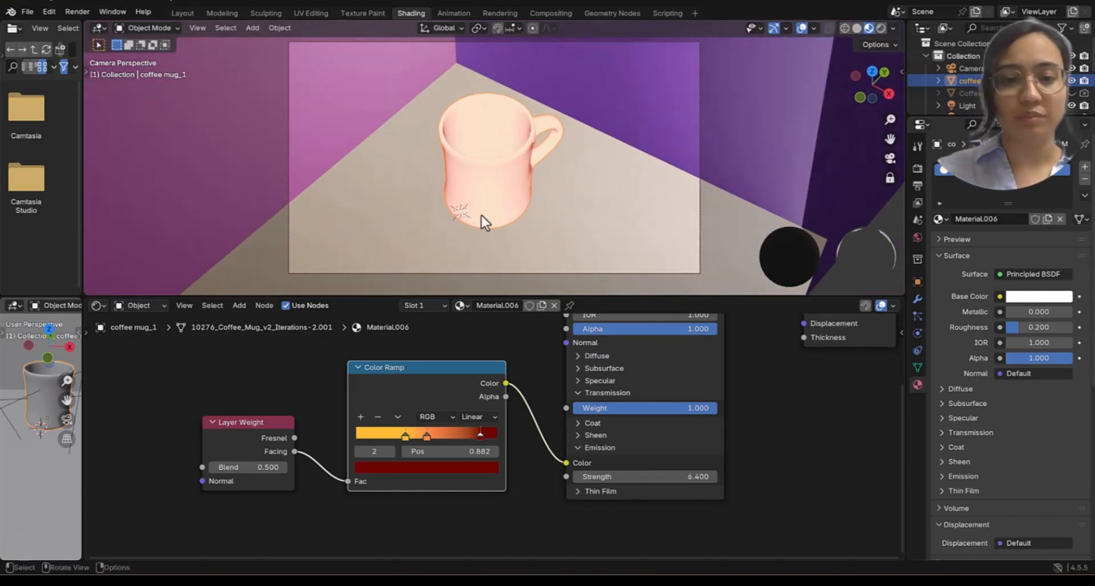
# Step: Rearrange the Color Ramp and Layer Weight nodes so they sit farther from the Principled BSDF
pyautogui.moveTo(389, 366)
pyautogui.mouseDown()
pyautogui.moveTo(394, 342)
pyautogui.moveTo(399, 358)
pyautogui.mouseUp()
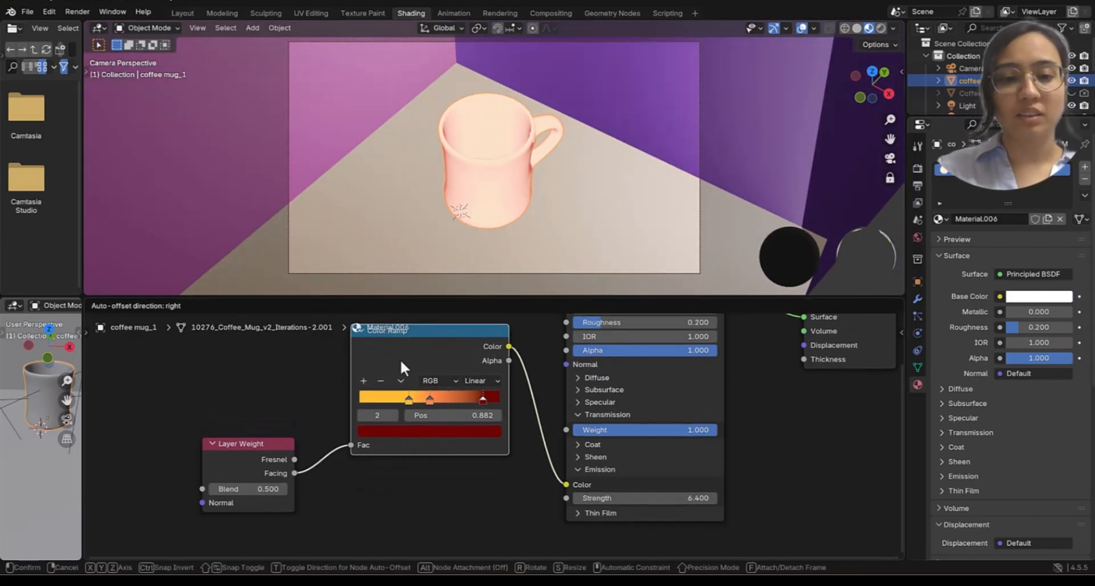
pyautogui.moveTo(231, 450); pyautogui.dragTo(219, 398)
pyautogui.moveTo(421, 337); pyautogui.dragTo(412, 355)
pyautogui.moveTo(218, 390); pyautogui.dragTo(202, 406)
pyautogui.moveTo(369, 357); pyautogui.dragTo(348, 363)
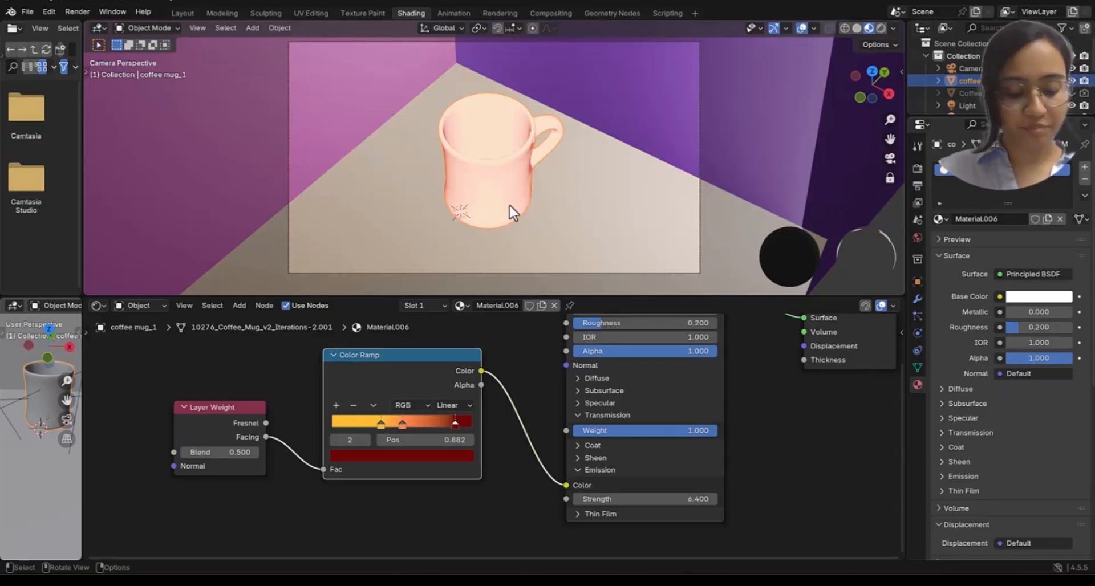
# Step: Set the Principled BSDF's IOR to 1.4
pyautogui.moveTo(622, 369); pyautogui.dragTo(619, 413, button='middle')
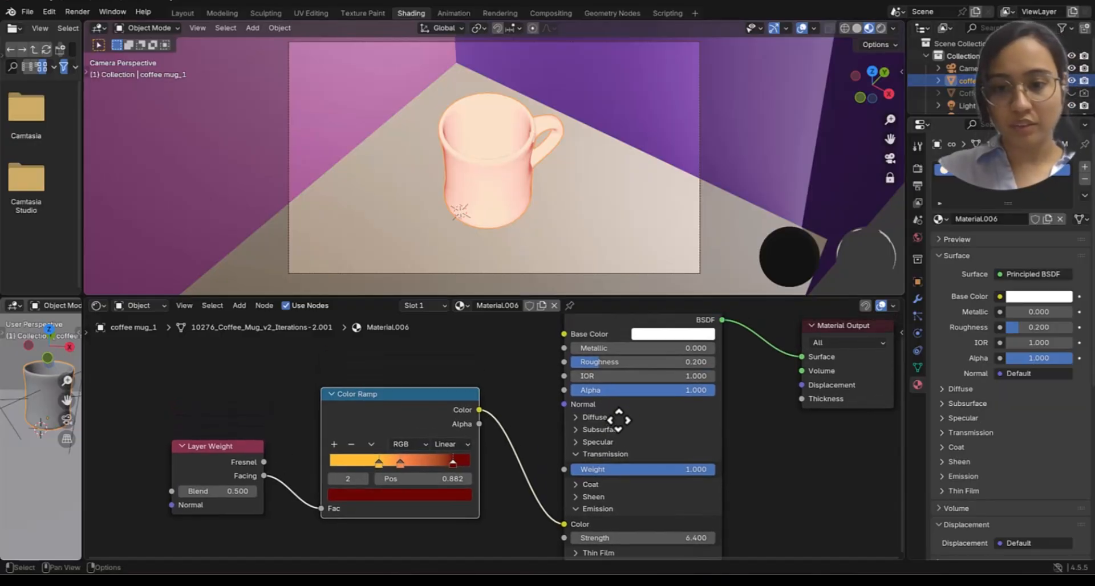
pyautogui.click(627, 381)
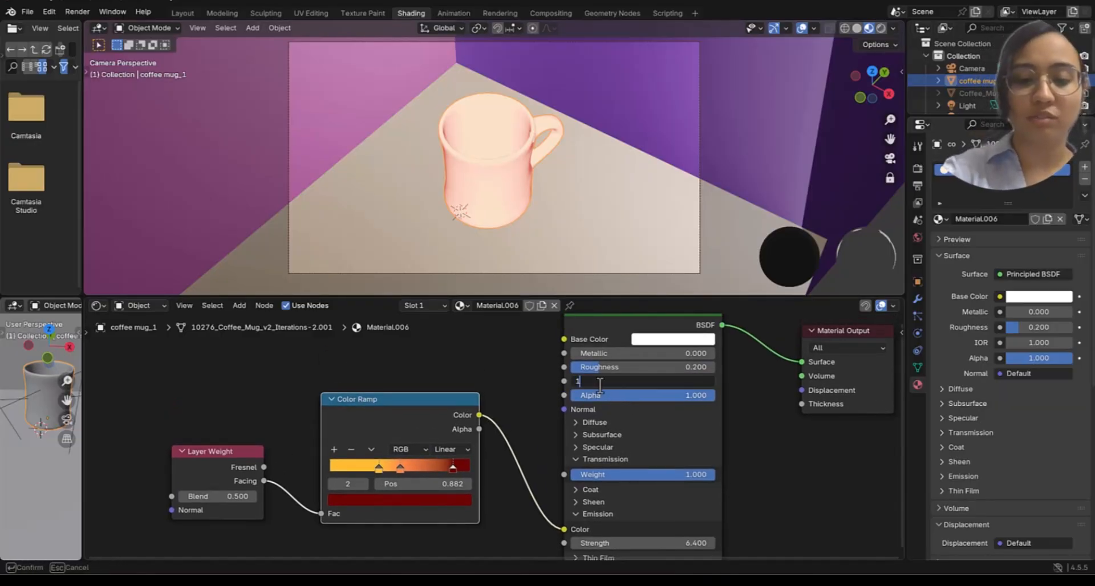
pyautogui.press('Return')
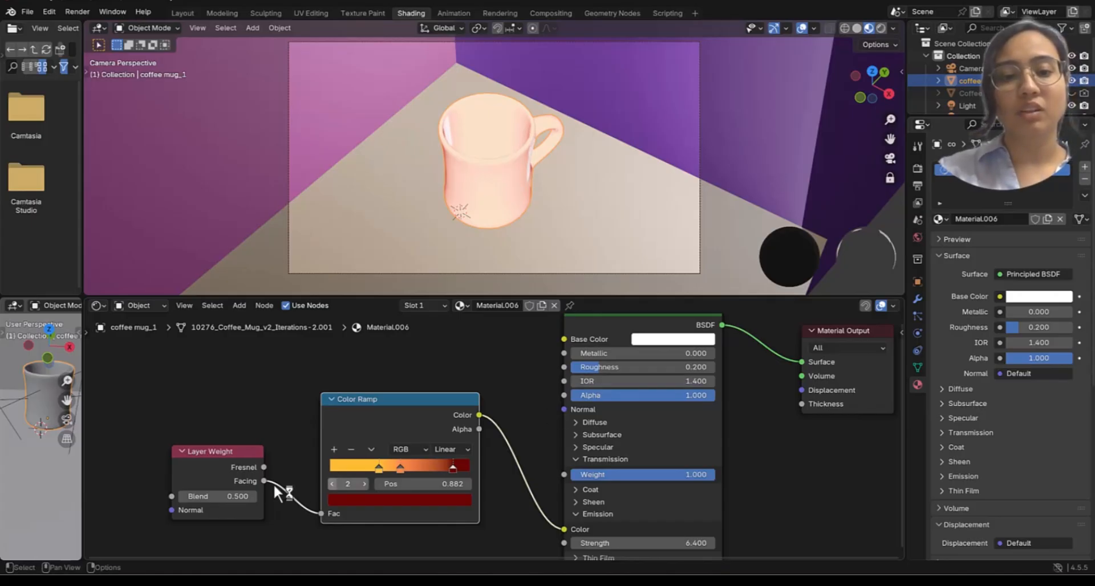
# Step: Brighten the Color Ramp's dark red last stop and recolor it to a very pale pink
pyautogui.click(449, 500)
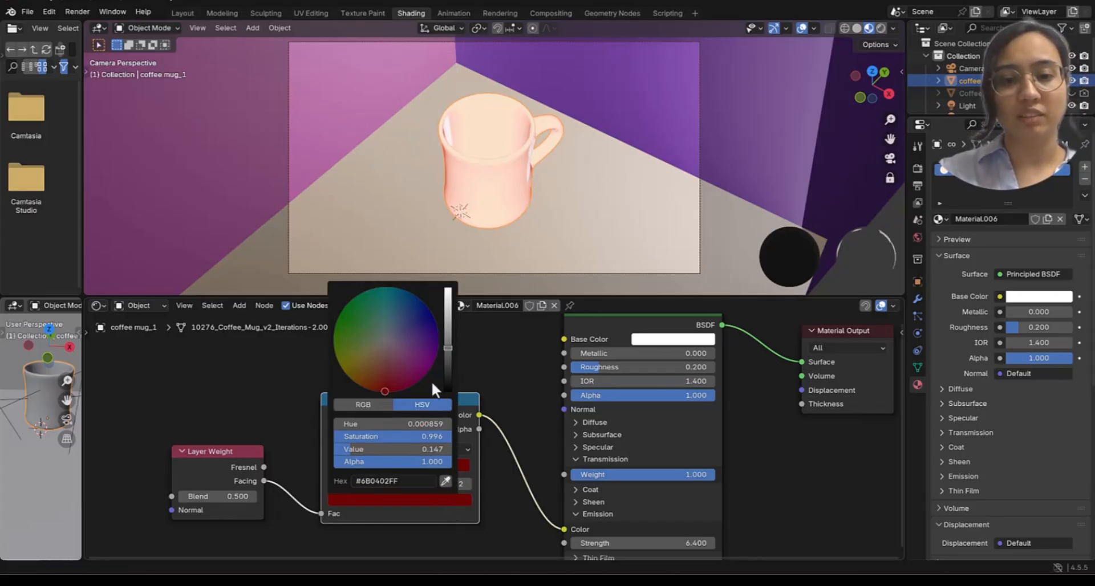
pyautogui.click(450, 293)
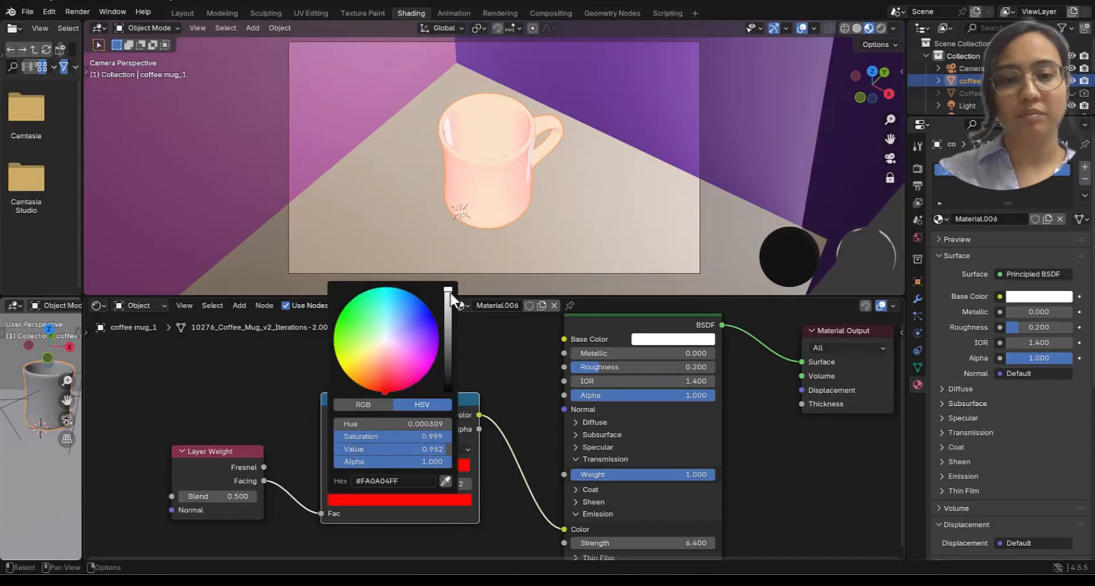
pyautogui.moveTo(383, 388); pyautogui.dragTo(443, 351)
# Step: Recolor the Color Ramp's first stop to dark gray and move it to position 0
pyautogui.click(379, 469)
pyautogui.click(386, 500)
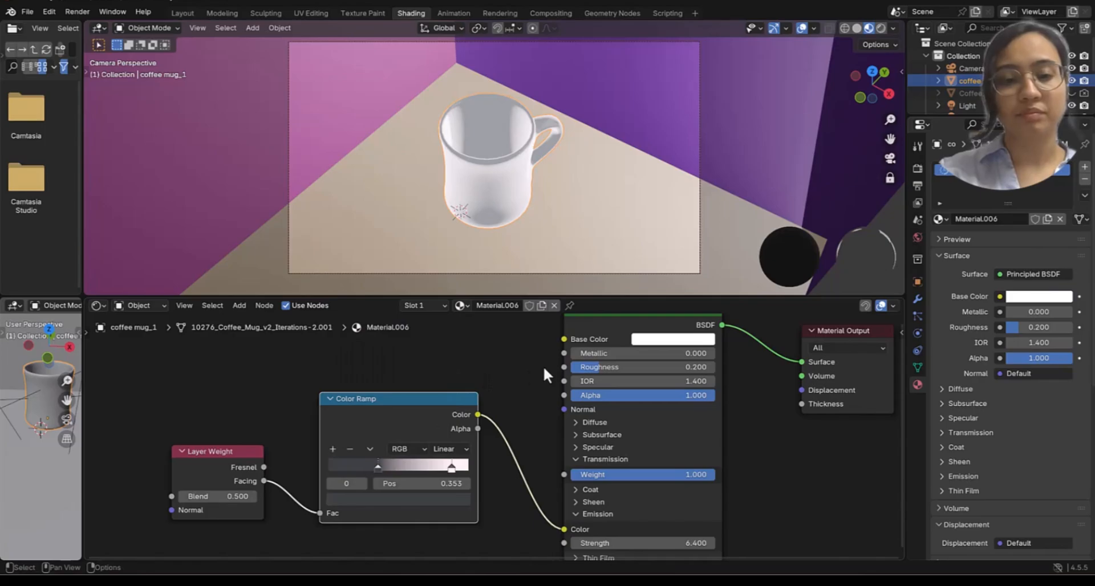
pyautogui.moveTo(378, 466); pyautogui.dragTo(326, 487)
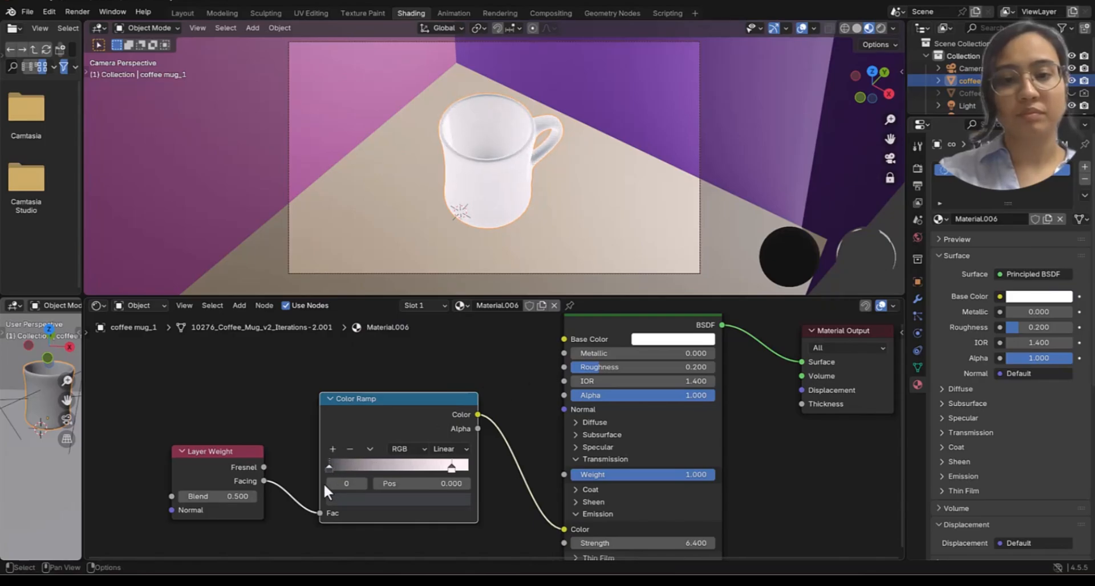
# Step: Lower the Principled BSDF's emission Strength to 2.4
pyautogui.click(511, 400)
pyautogui.moveTo(689, 522); pyautogui.dragTo(677, 437, button='middle')
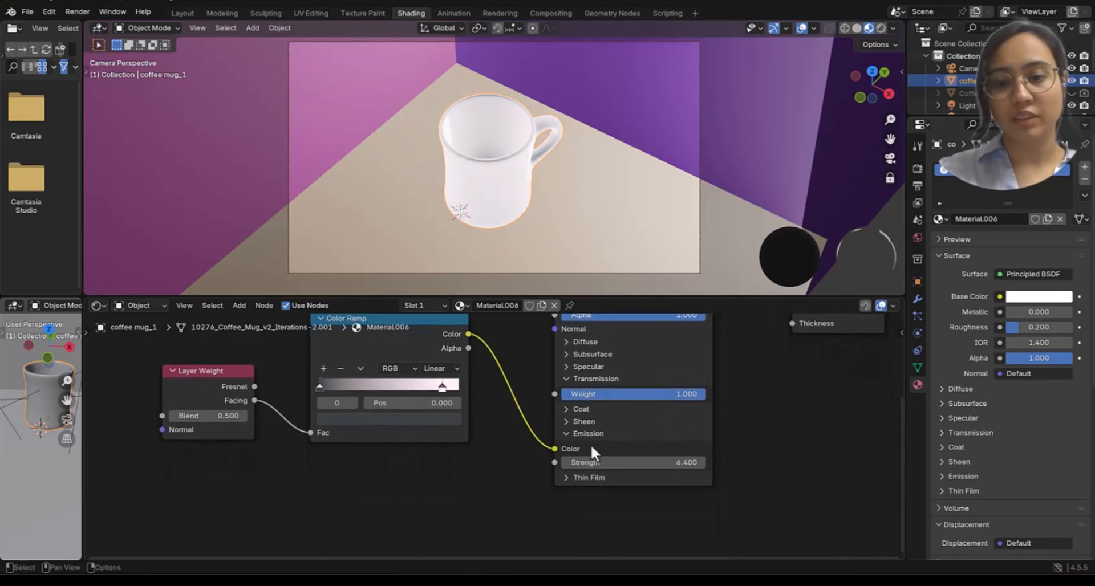
pyautogui.moveTo(679, 466); pyautogui.dragTo(645, 466)
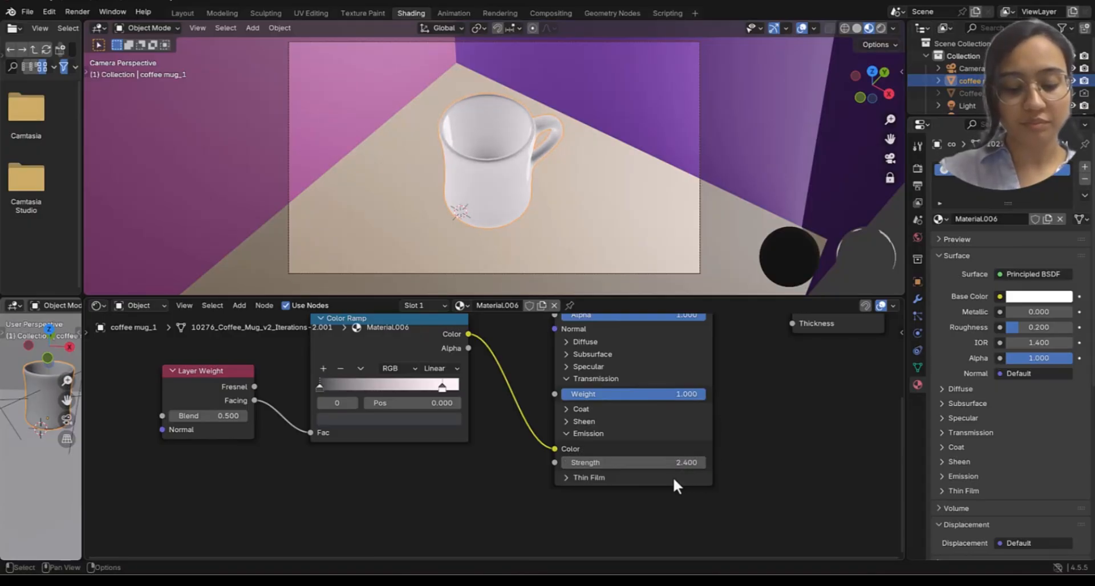
# Step: Set the Principled BSDF's Roughness to 0.1 and view the mug's reflections from a lower angle
pyautogui.moveTo(652, 447); pyautogui.dragTo(656, 312, button='middle')
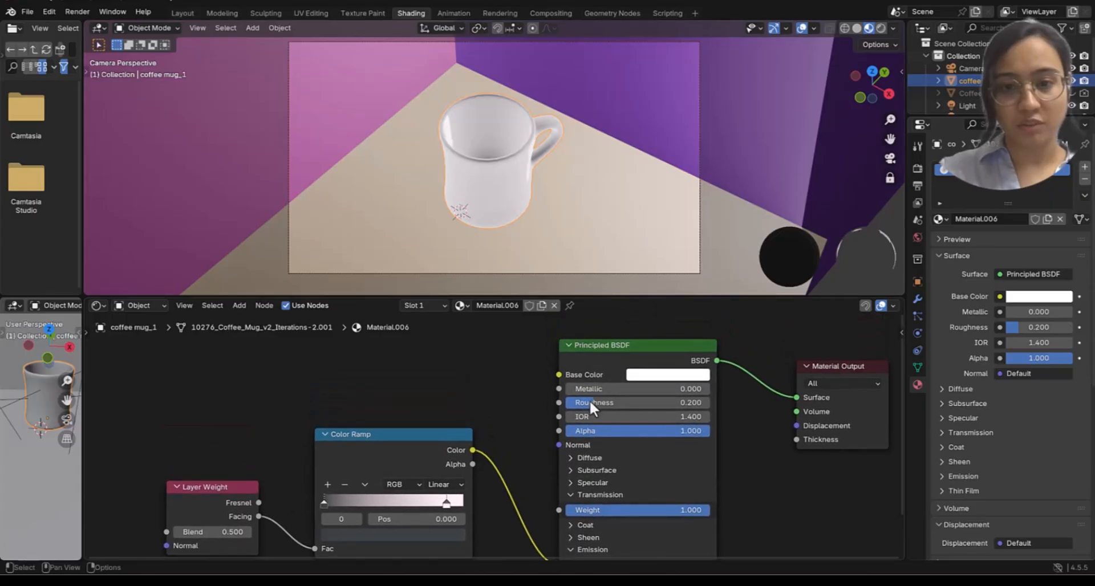
pyautogui.moveTo(590, 401); pyautogui.dragTo(587, 402)
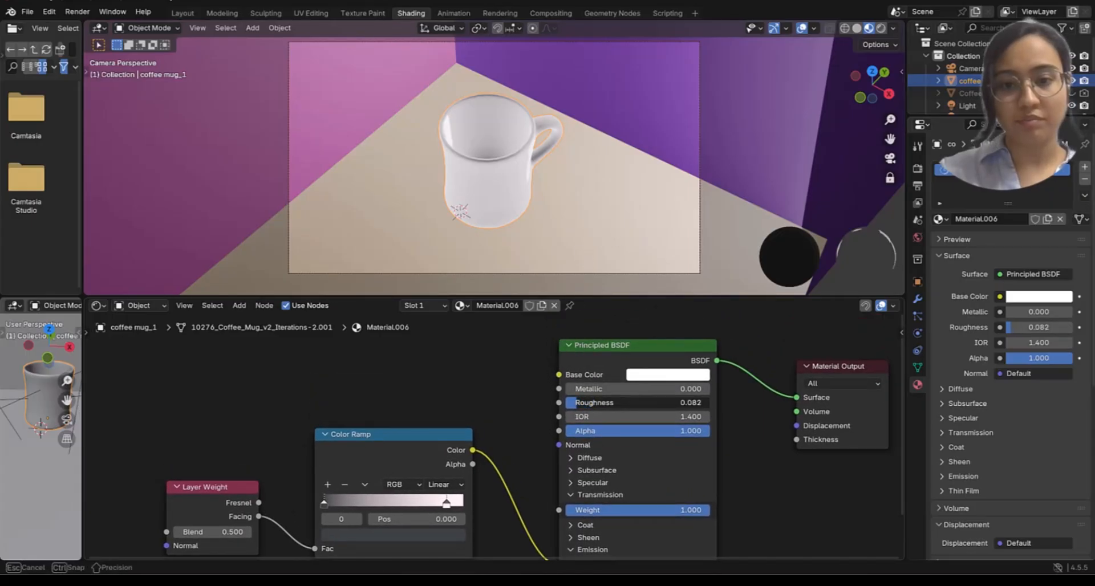
pyautogui.click(578, 403)
pyautogui.write('0.')
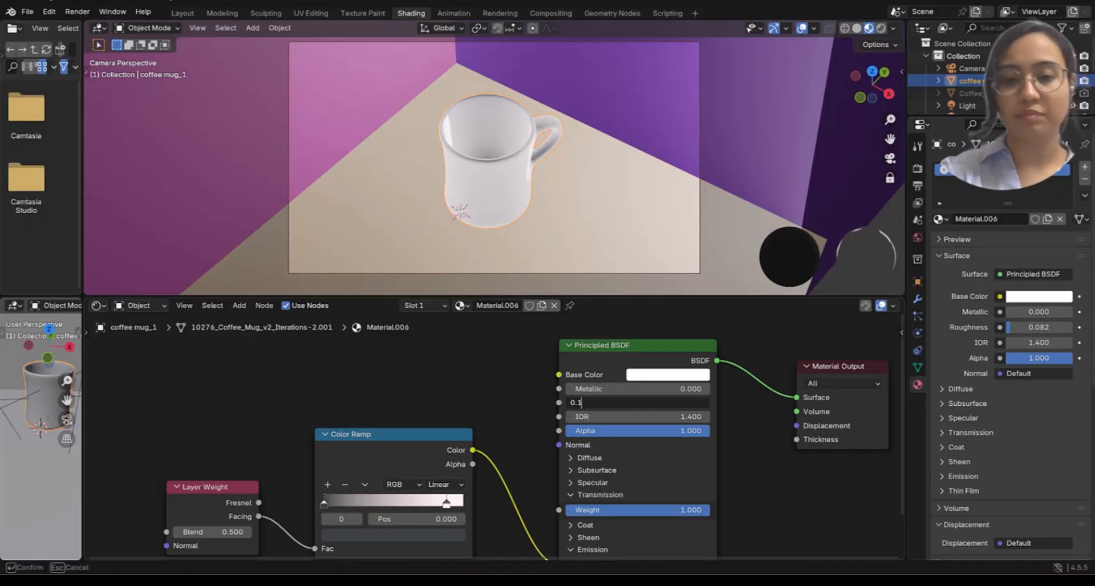
pyautogui.write('1')
pyautogui.press('Return')
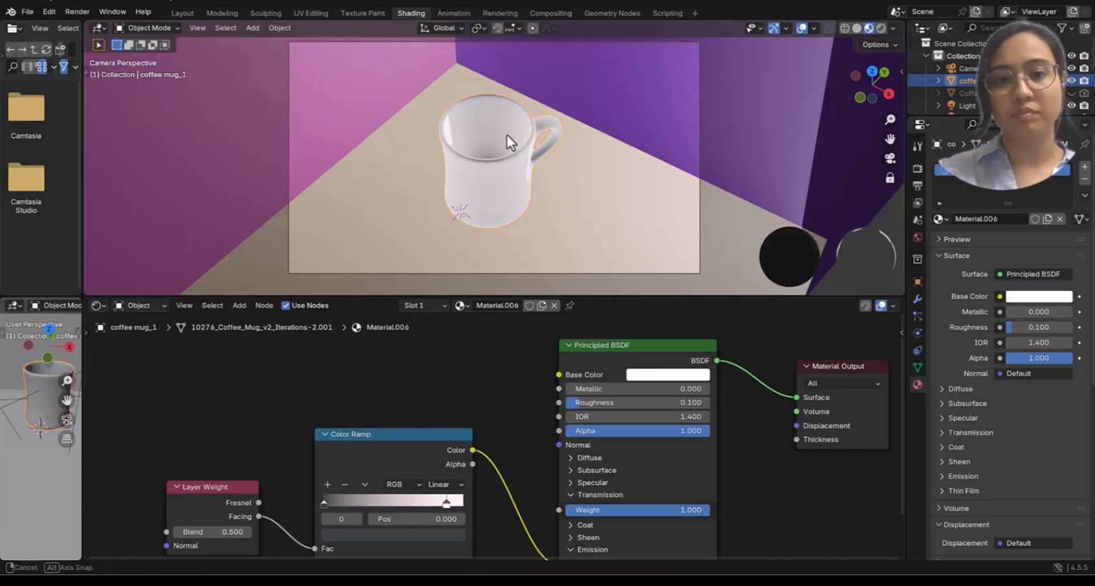
pyautogui.moveTo(506, 133); pyautogui.dragTo(450, 112, button='middle')
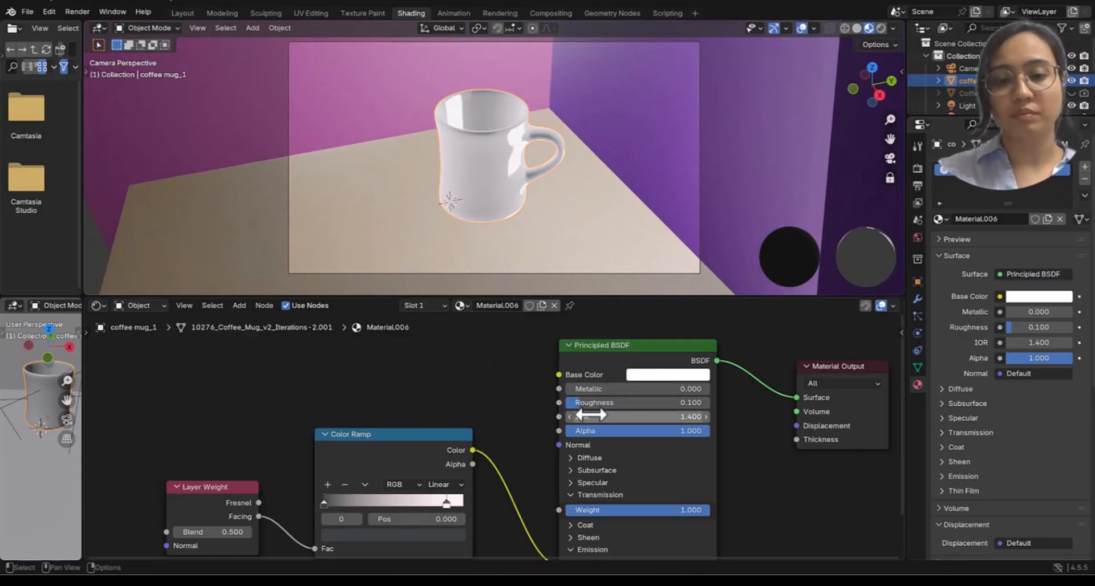
# Step: Replace the Layer Weight's Facing link with a link from its Fresnel output to the Color Ramp's Fac input
pyautogui.moveTo(629, 449); pyautogui.dragTo(630, 328, button='middle')
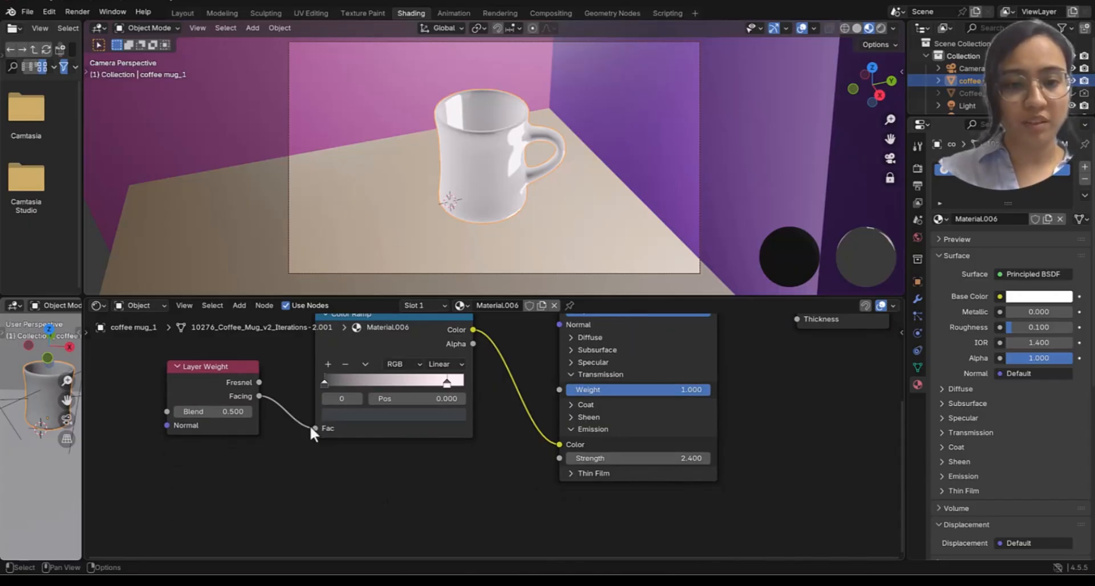
pyautogui.moveTo(312, 429); pyautogui.dragTo(282, 419)
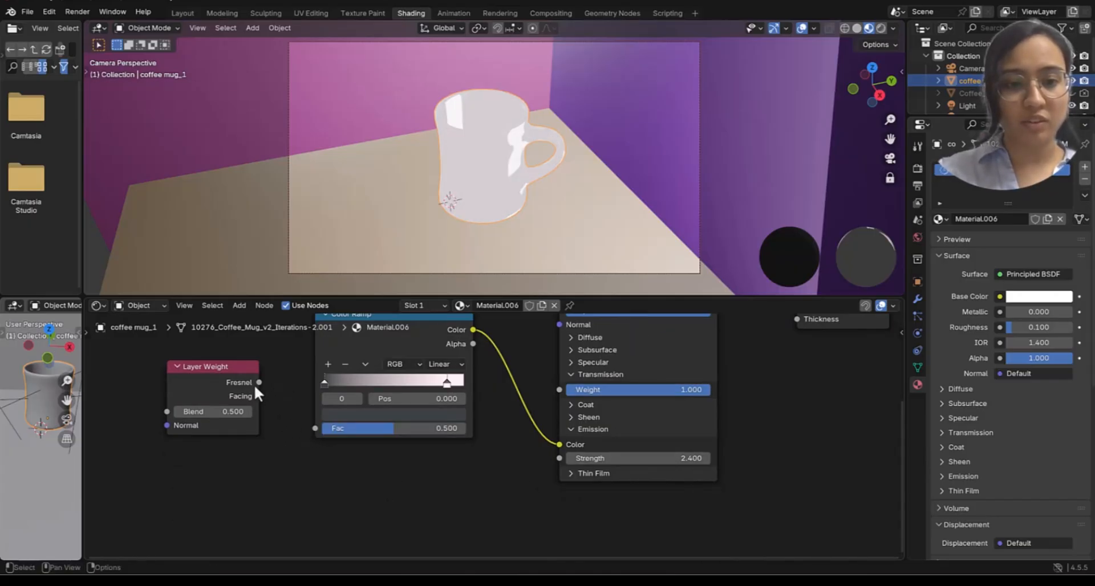
pyautogui.moveTo(258, 382); pyautogui.dragTo(315, 428)
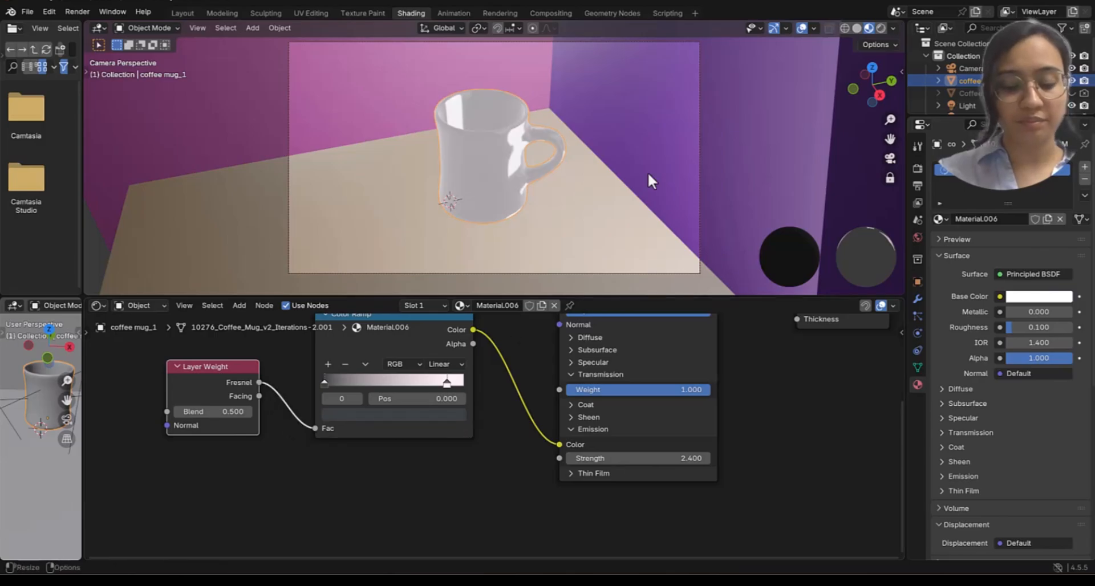
# Step: Set the Principled BSDF's emission Strength to 1
pyautogui.moveTo(651, 181); pyautogui.dragTo(526, 235, button='middle')
pyautogui.click(617, 456)
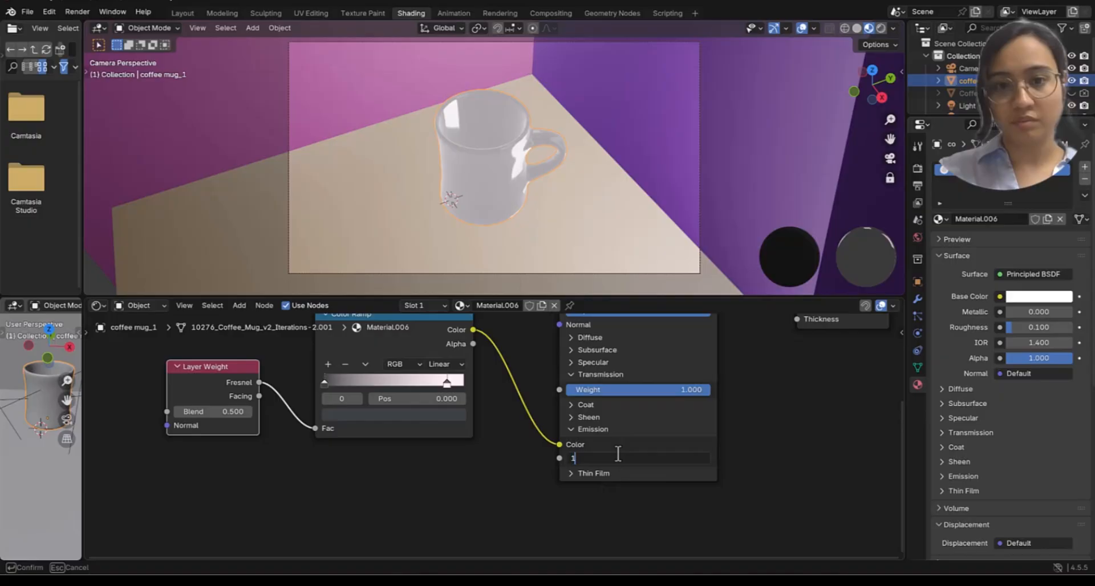
pyautogui.write('1')
pyautogui.press('Return')
# Step: Inspect the mug from several angles in the material preview and in Rendered viewport shading
pyautogui.moveTo(587, 217); pyautogui.dragTo(612, 161, button='middle')
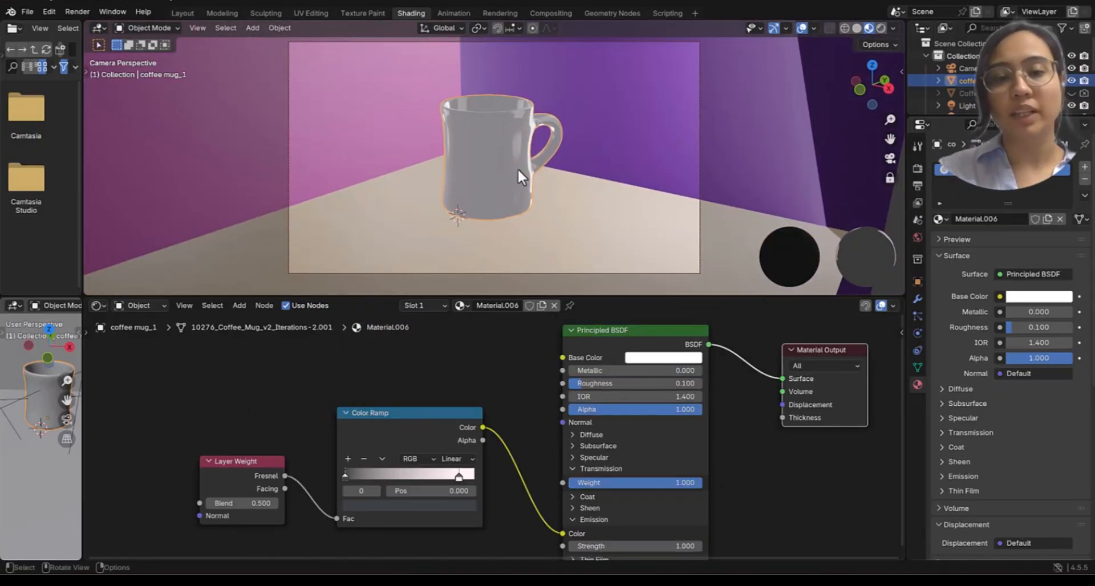
pyautogui.moveTo(517, 168); pyautogui.dragTo(515, 114, button='middle')
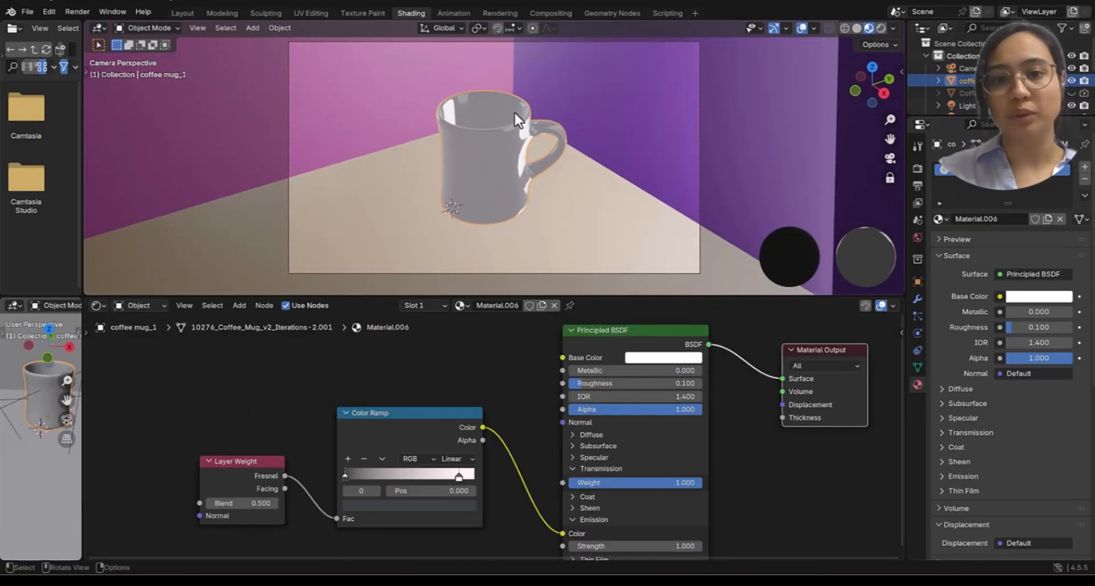
pyautogui.click(881, 28)
pyautogui.moveTo(584, 180); pyautogui.dragTo(560, 177, button='middle')
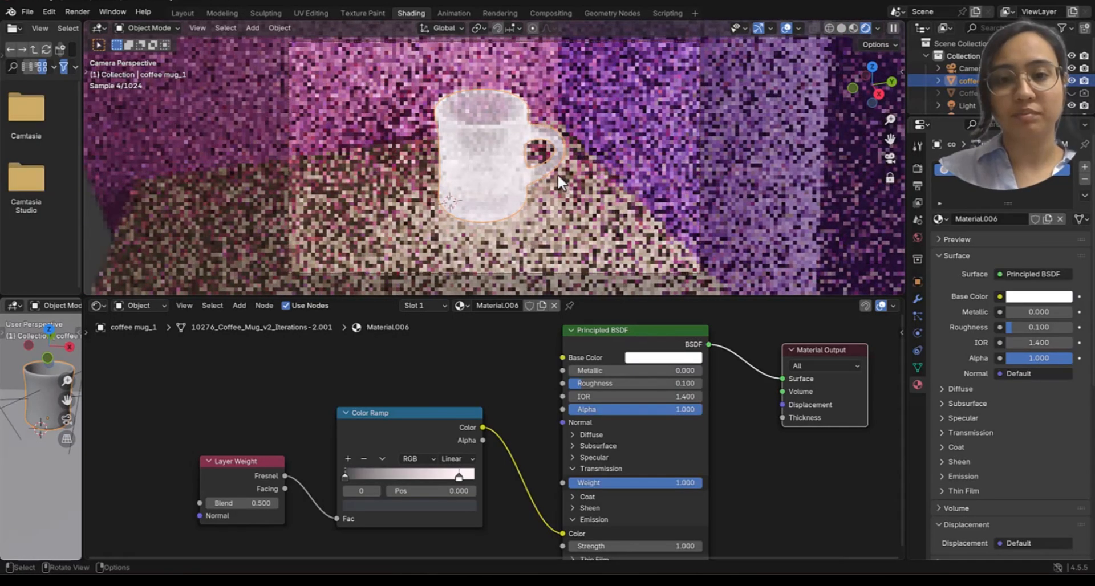
pyautogui.moveTo(517, 222); pyautogui.dragTo(523, 203, button='middle')
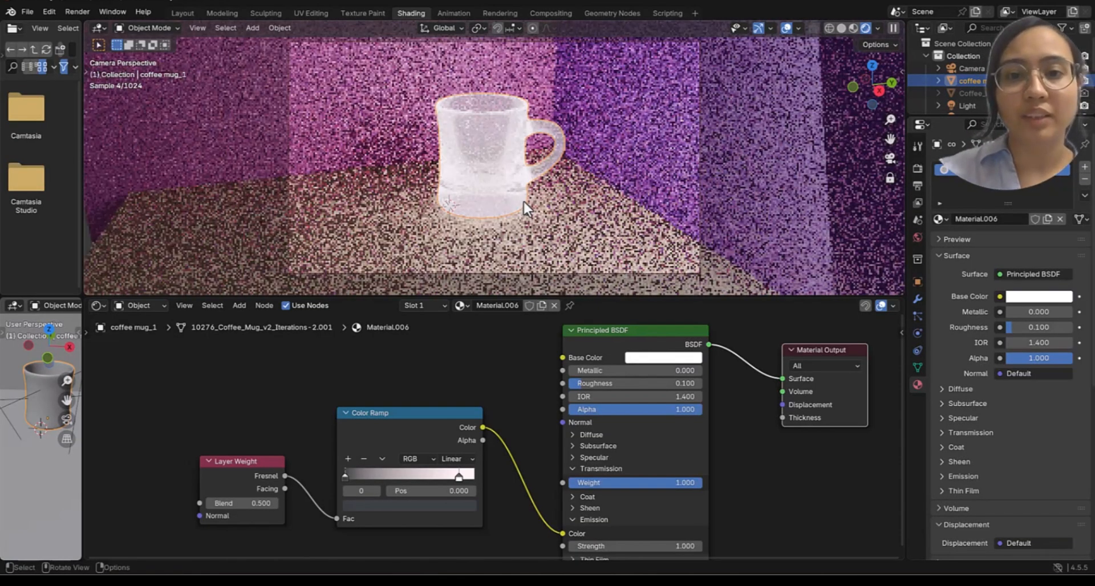
pyautogui.moveTo(549, 159); pyautogui.dragTo(552, 178, button='middle')
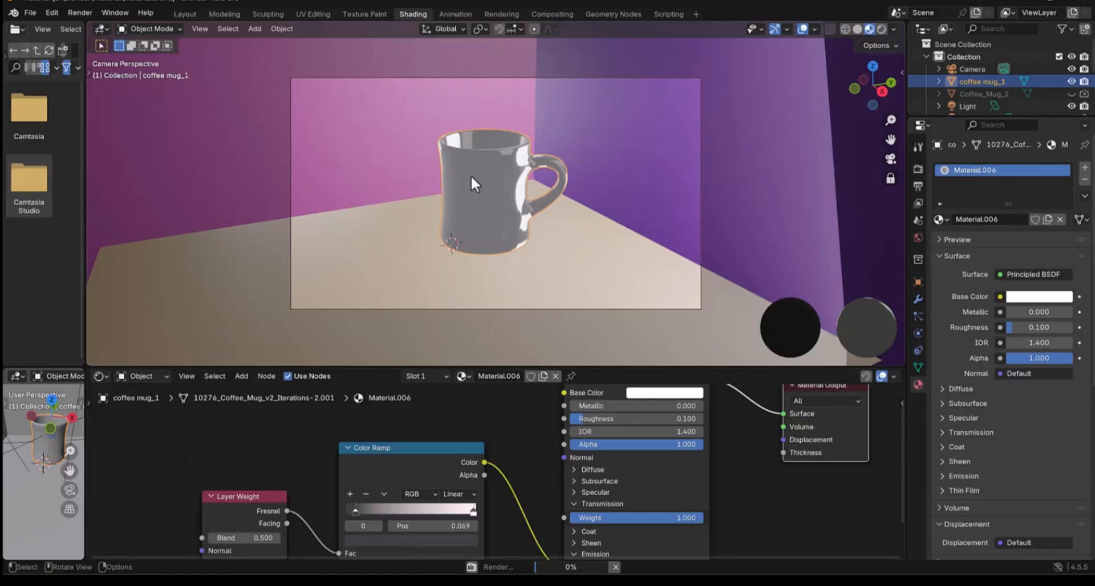
# Step: Show Coffee_Mug_2 in the viewport, hide coffee mug_1, and select Coffee_Mug_2 to display its material nodes
pyautogui.click(1072, 94)
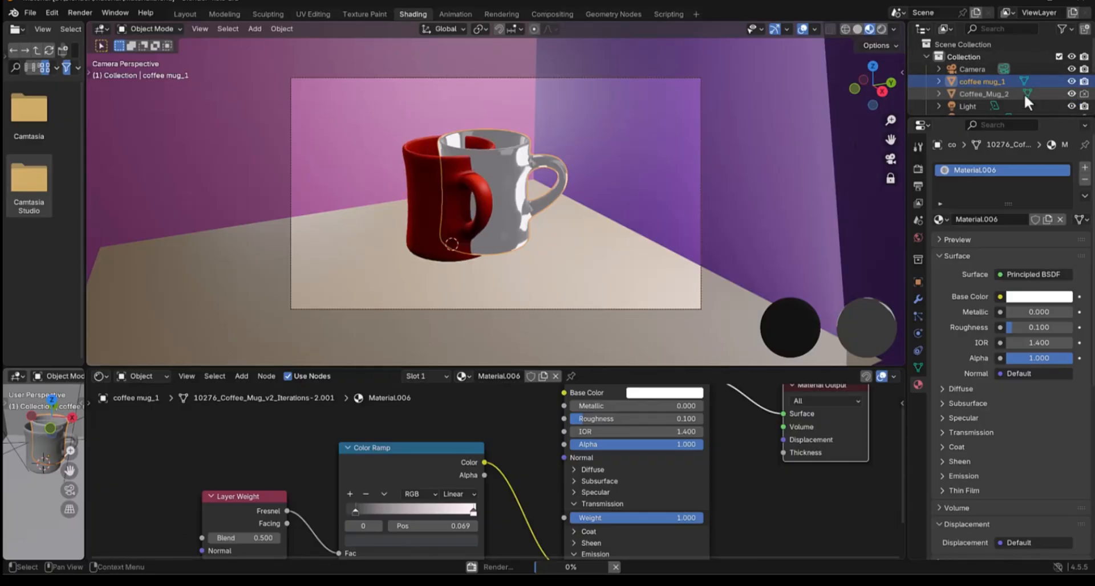
pyautogui.click(1072, 82)
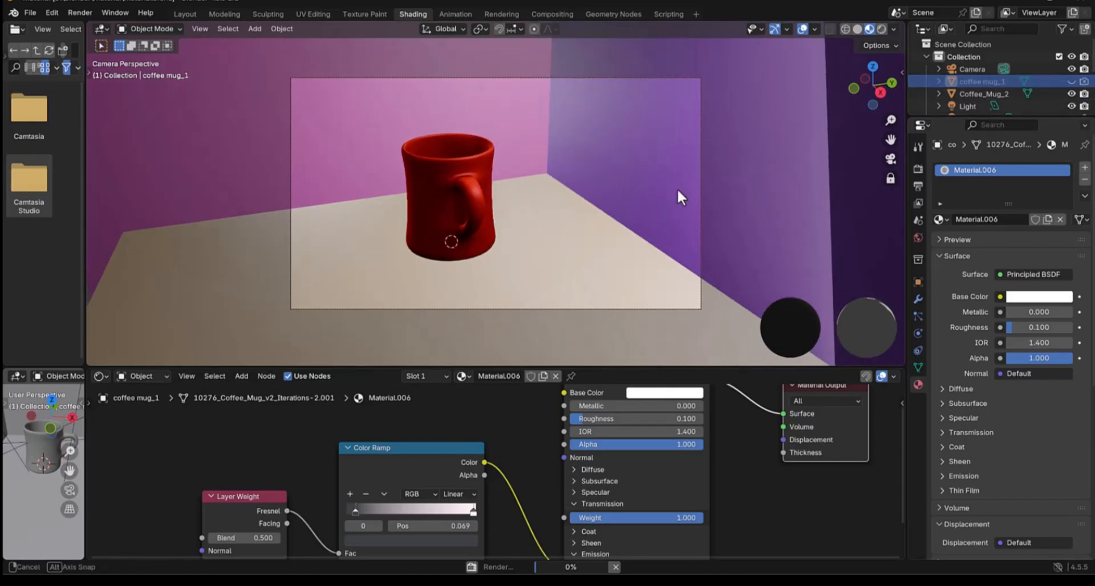
pyautogui.click(891, 158)
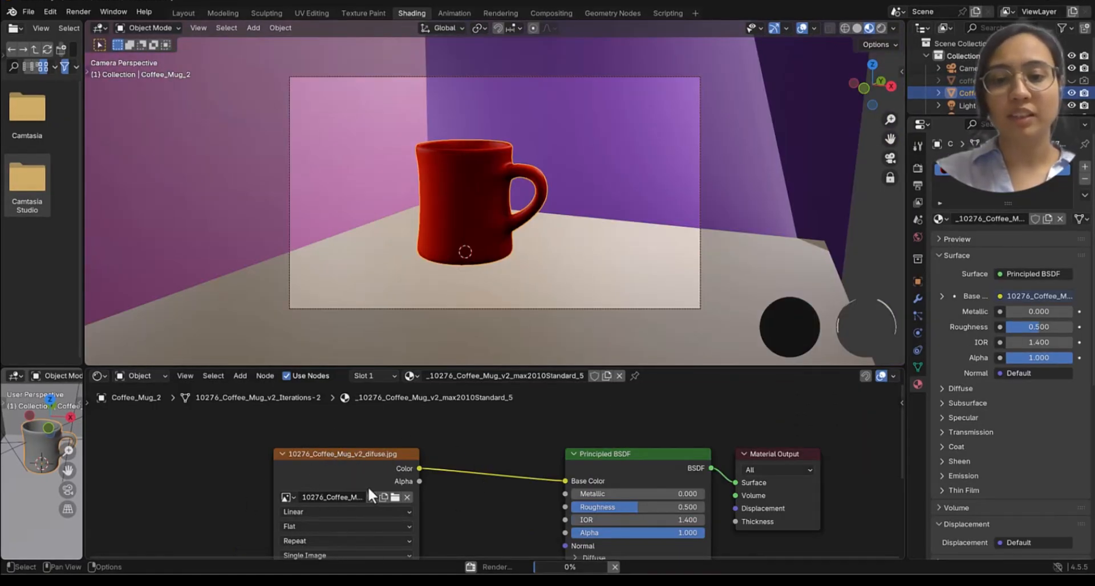
# Step: Enable the Node Wrangler add-on in the preferences and return to Coffee_Mug_2's material nodes
pyautogui.scroll(-1, 513, 492)
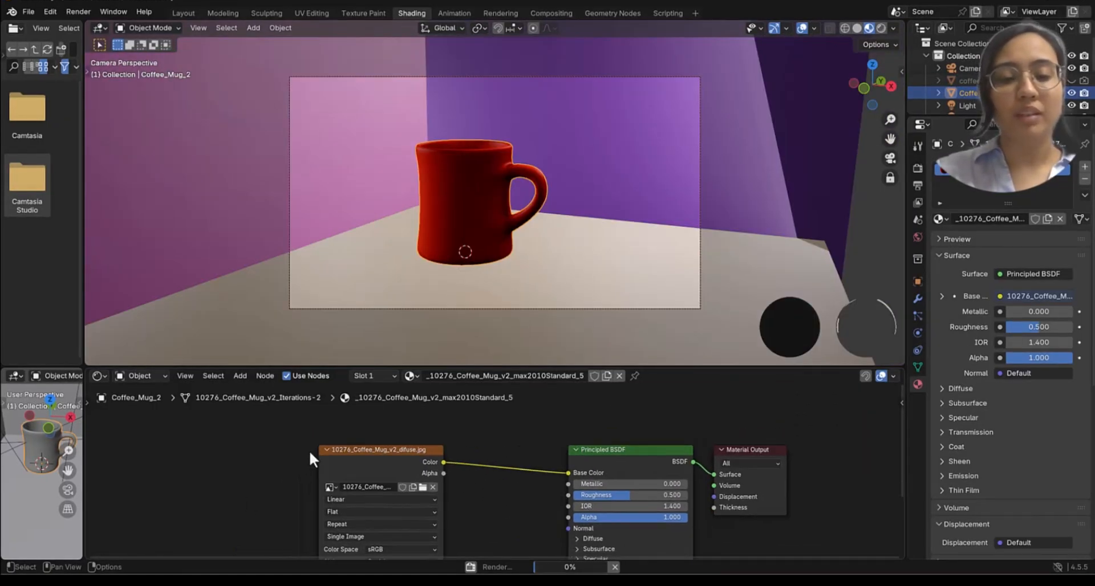
pyautogui.scroll(-1, 375, 456)
pyautogui.moveTo(414, 515)
pyautogui.mouseDown(button='middle')
pyautogui.moveTo(420, 474)
pyautogui.moveTo(424, 502)
pyautogui.mouseUp(button='middle')
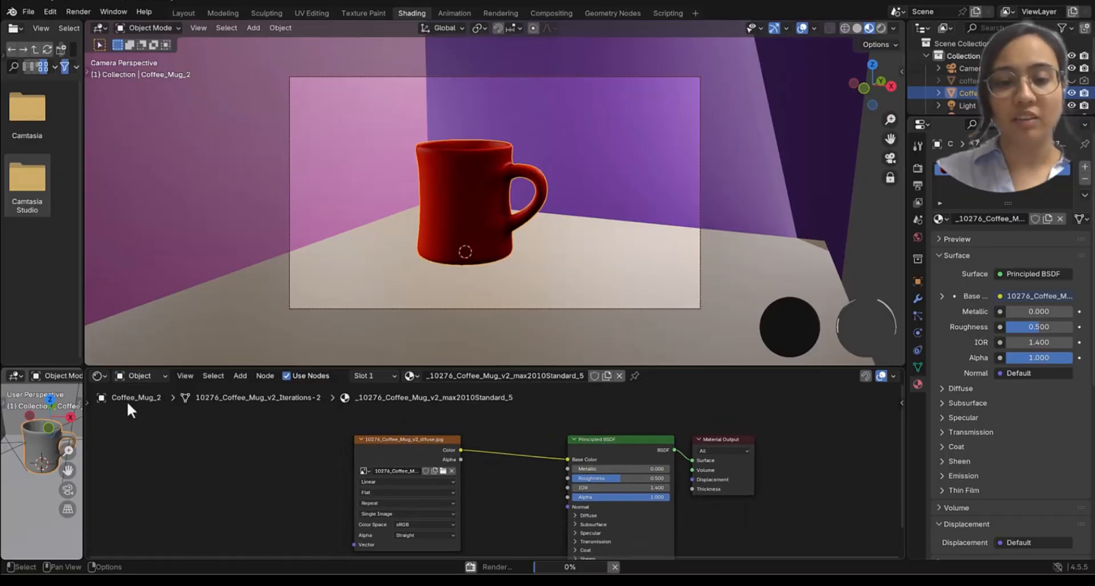
pyautogui.click(48, 12)
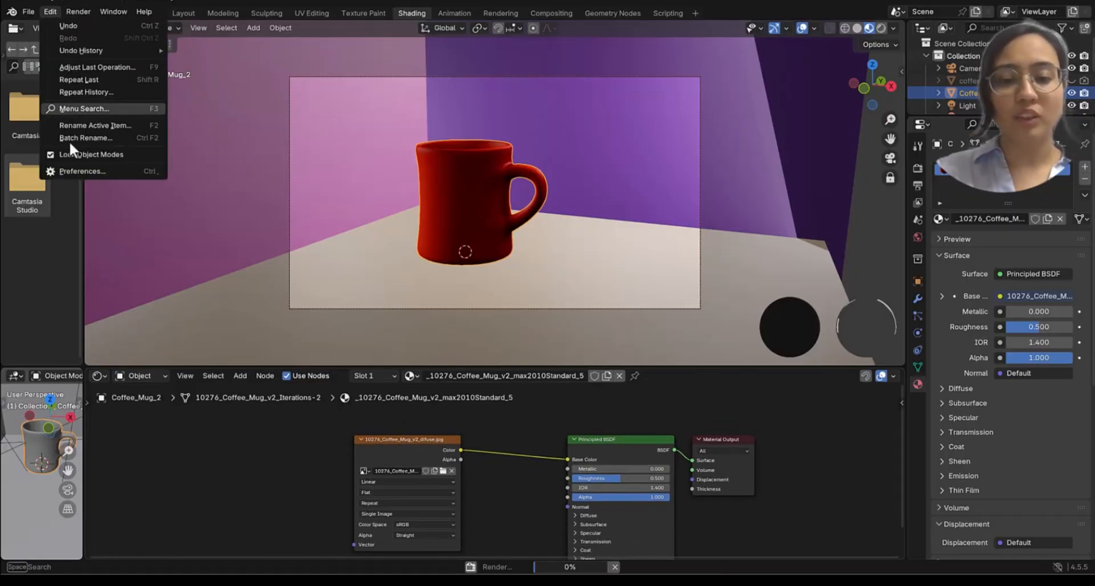
pyautogui.click(69, 171)
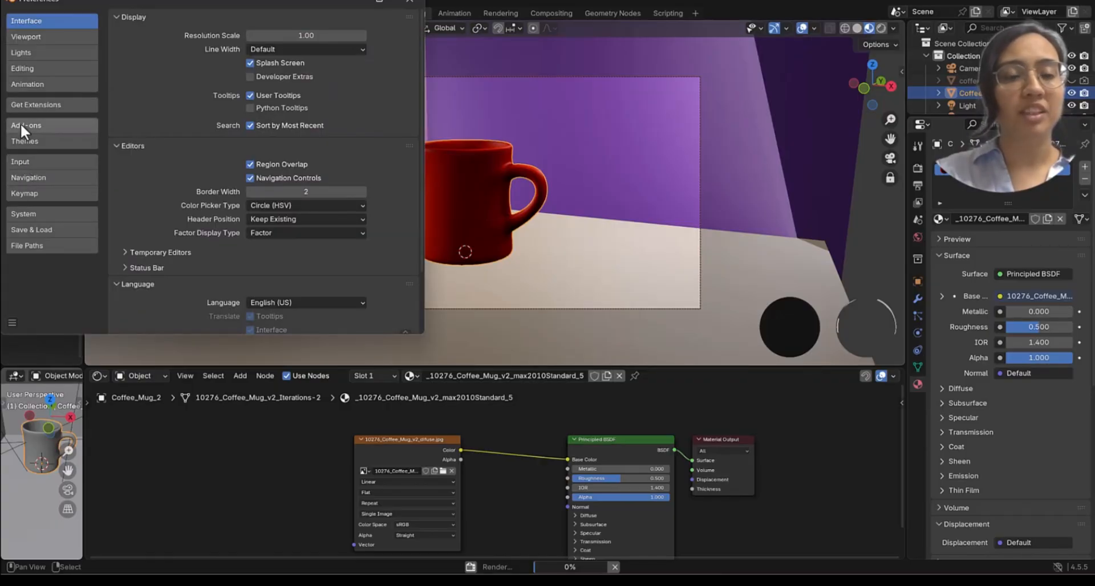
pyautogui.click(197, 21)
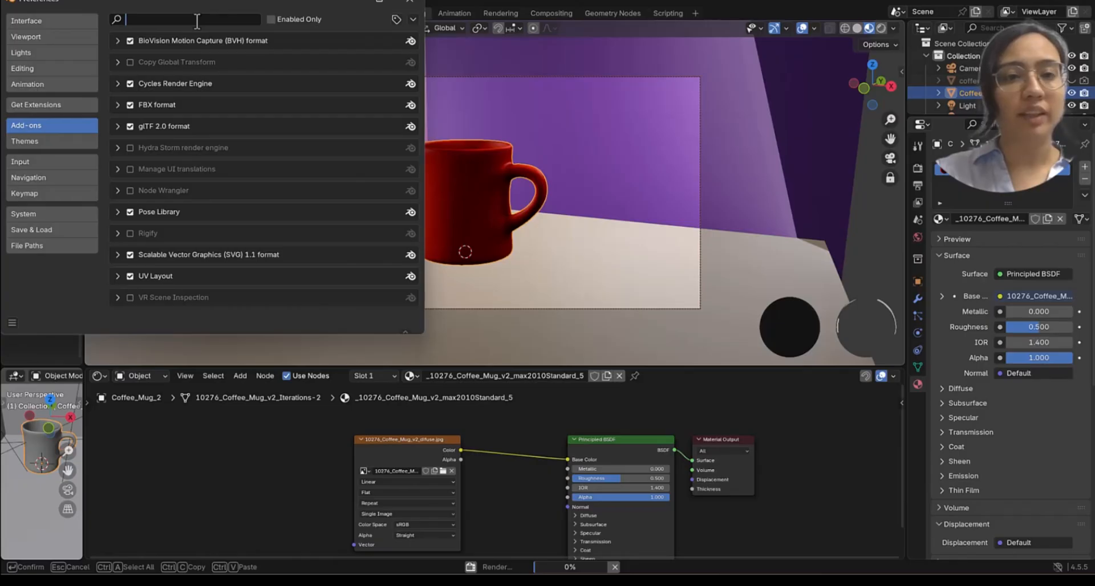
pyautogui.write('node')
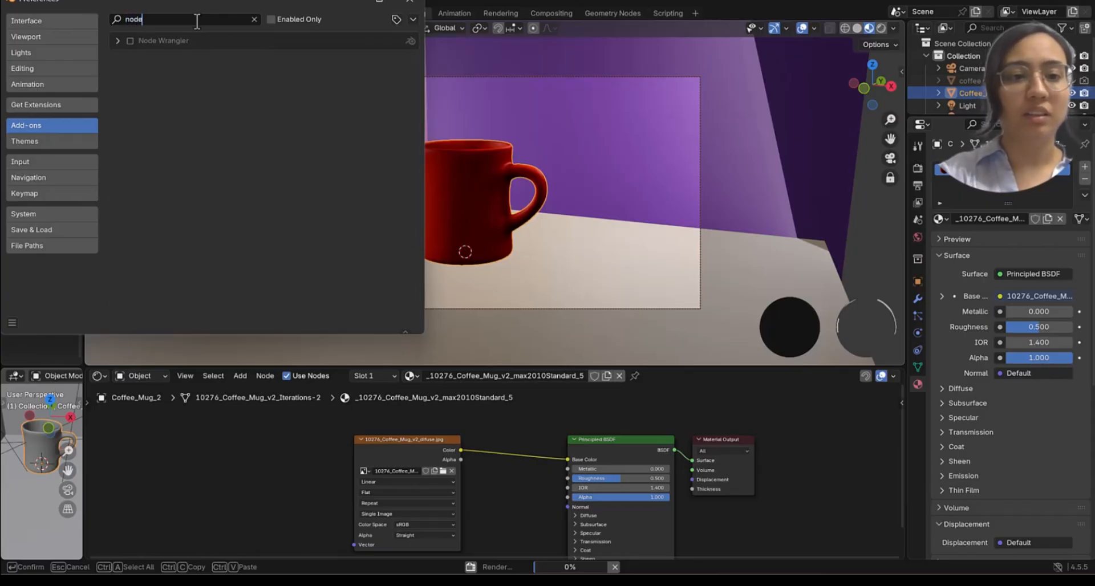
pyautogui.click(130, 41)
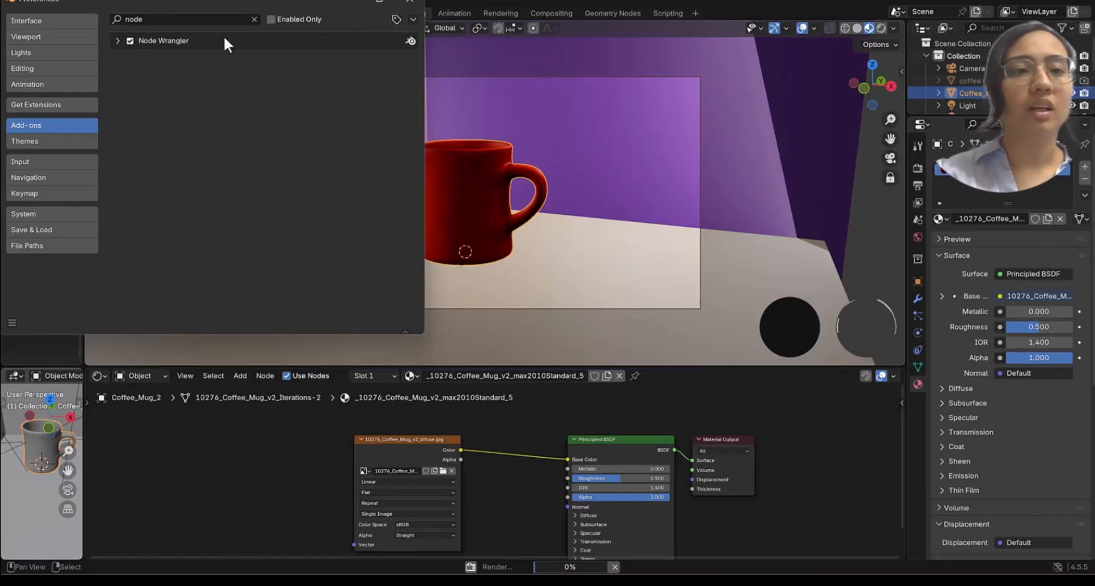
pyautogui.click(219, 456)
# Step: Start Node Wrangler's Principled Texture Setup on the Principled BSDF, browse to the coffee mug's texture folder, and cancel without loading files
pyautogui.click(611, 439)
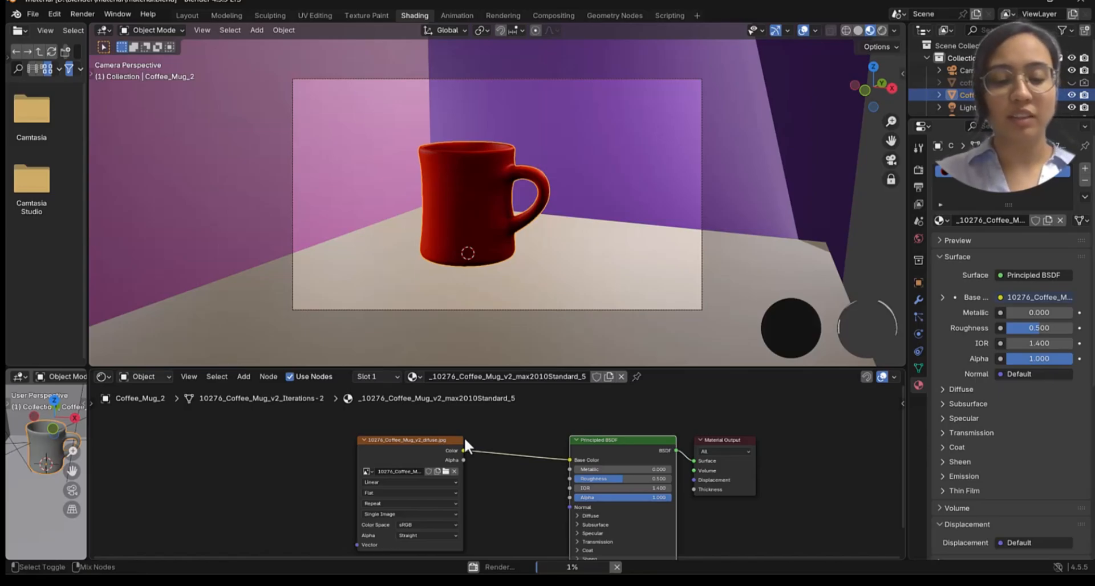
pyautogui.hotkey('ctrl', 'shift', 't')
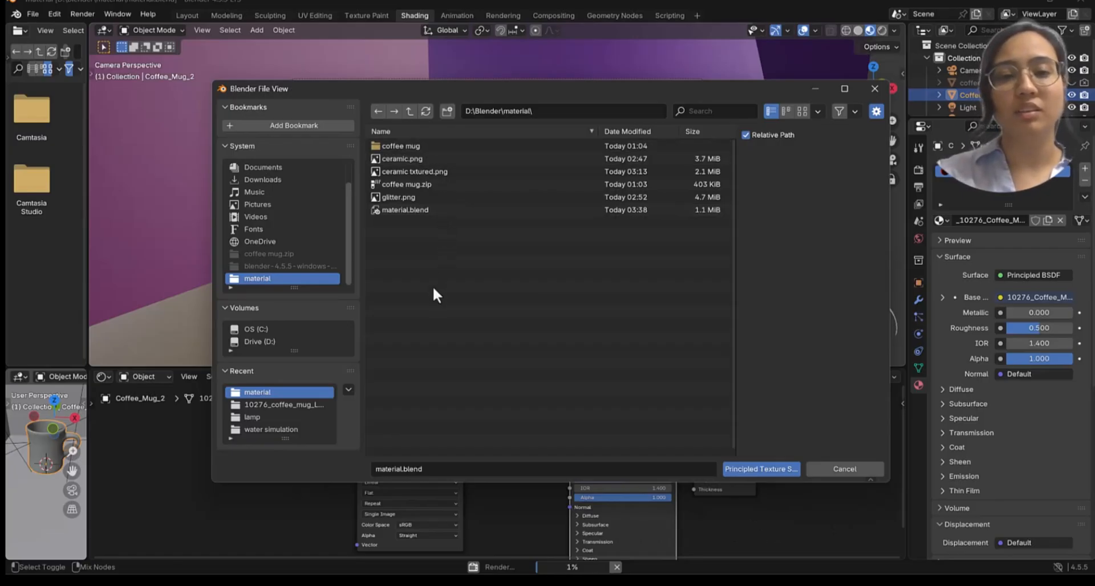
pyautogui.doubleClick(394, 145)
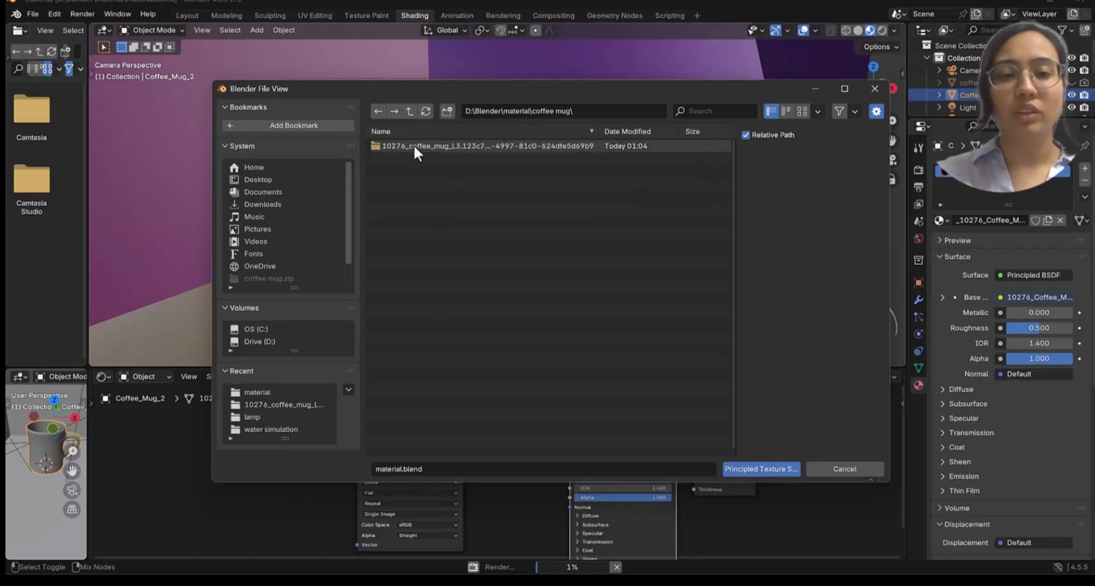
pyautogui.doubleClick(454, 145)
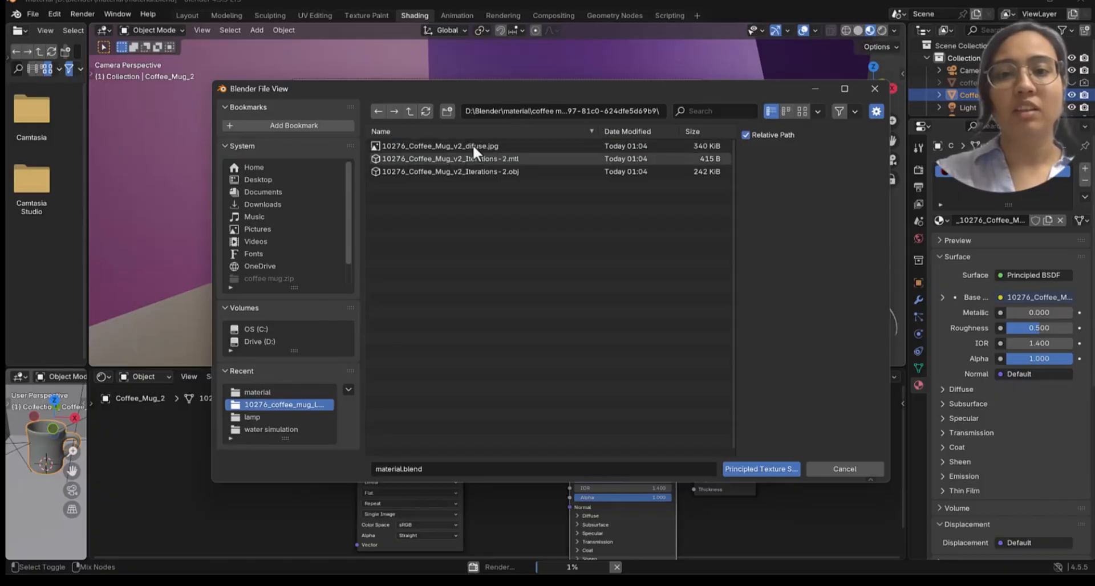
pyautogui.moveTo(454, 145)
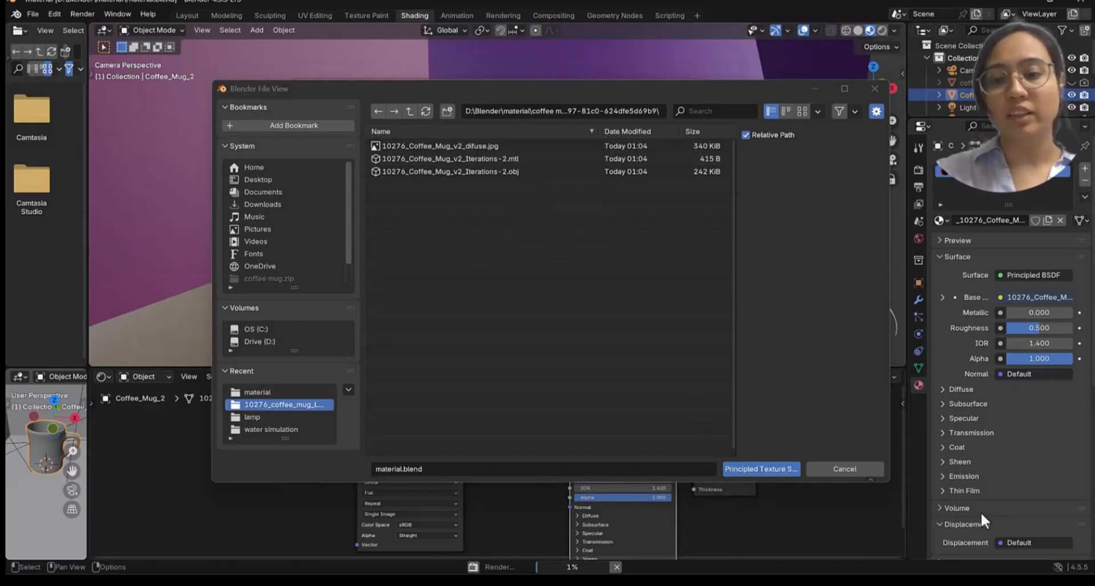
pyautogui.click(836, 468)
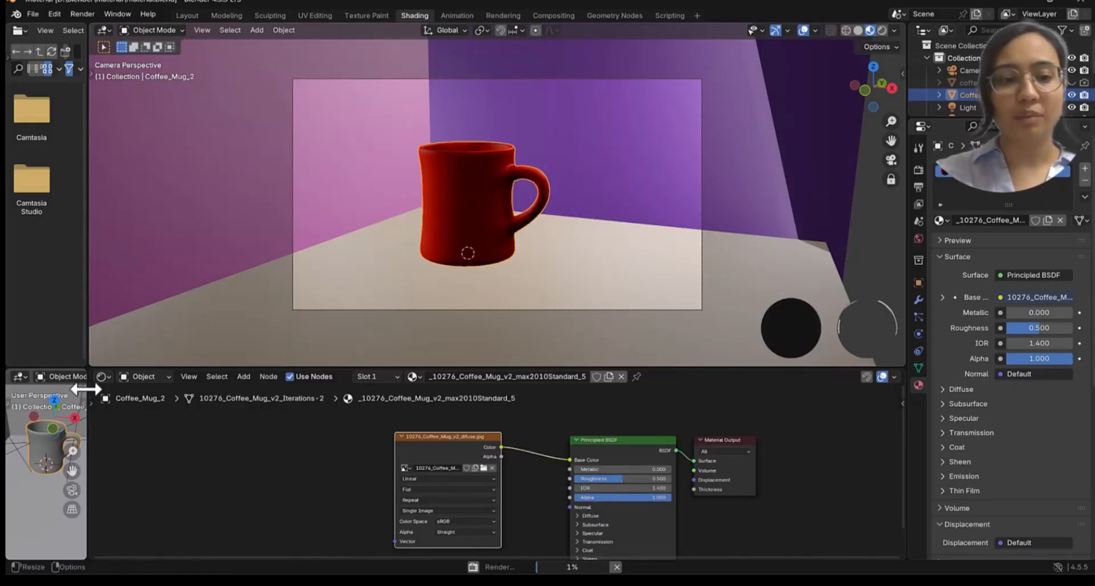
# Step: Show 10276_Coffee_Mug_v2_difuse.jpg in a widened image editor and move its texture node farther from the Principled BSDF
pyautogui.moveTo(83, 384); pyautogui.dragTo(26, 381)
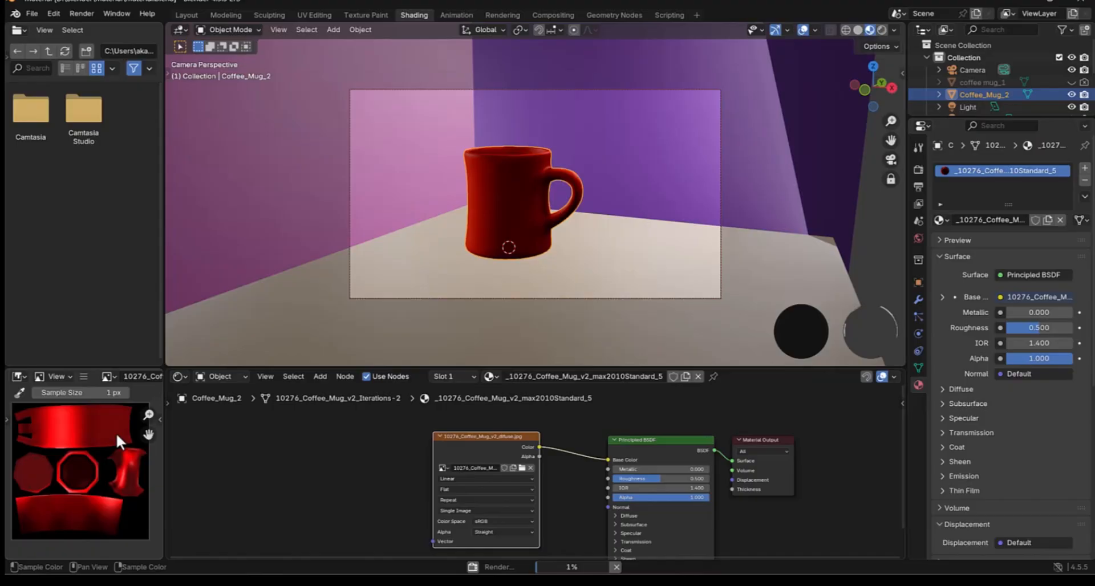
pyautogui.moveTo(454, 437); pyautogui.dragTo(409, 439)
pyautogui.moveTo(628, 446); pyautogui.dragTo(571, 438)
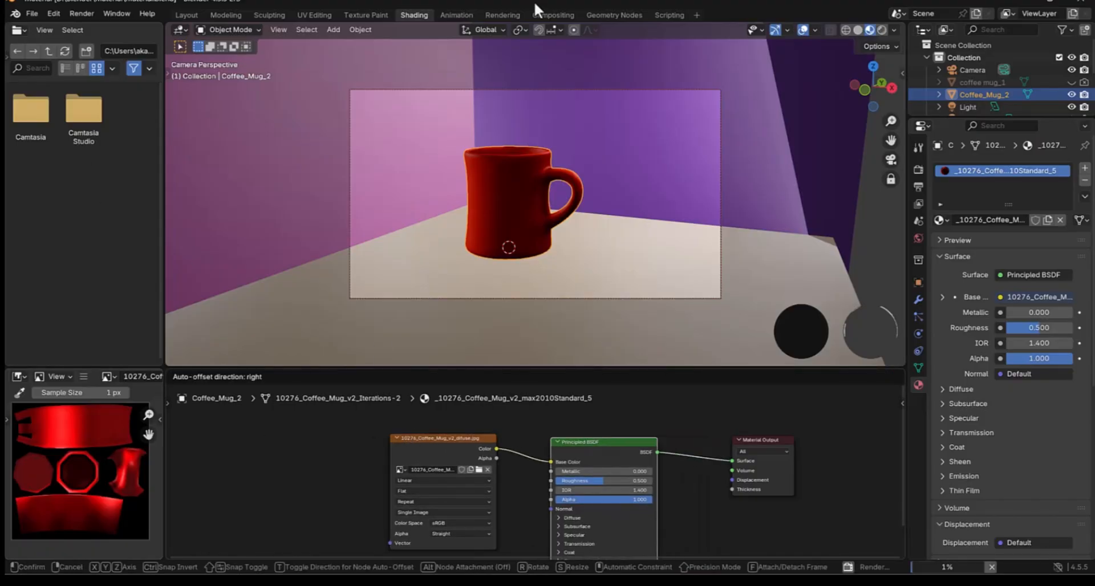
# Step: In the Texture Paint workspace, choose a blue-violet brush color and paint a patch on the mug texture's upper UV piece
pyautogui.click(351, 12)
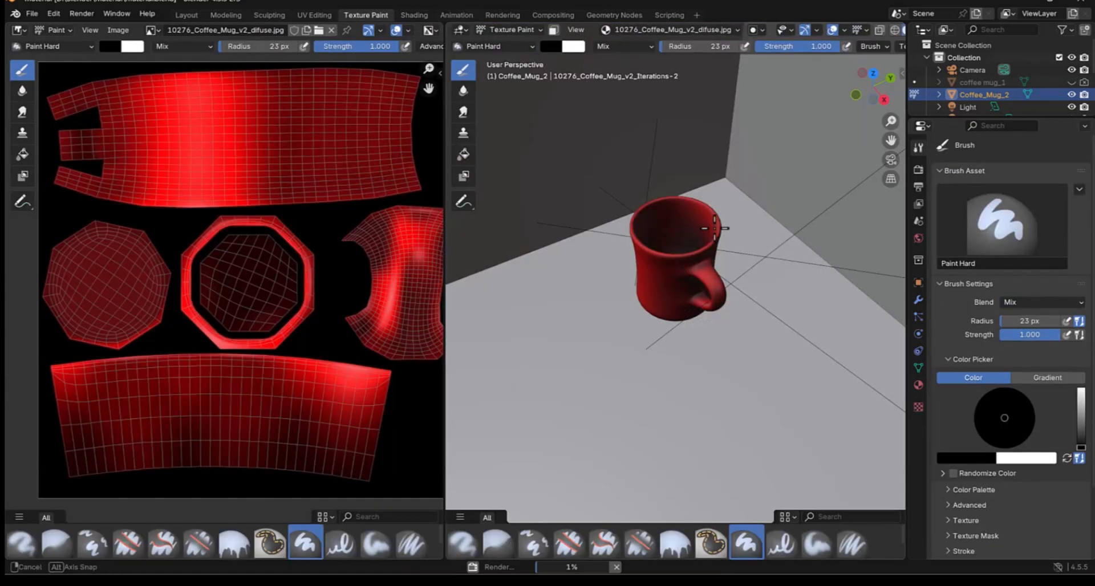
pyautogui.moveTo(697, 279)
pyautogui.mouseDown(button='middle')
pyautogui.moveTo(765, 261)
pyautogui.moveTo(587, 298)
pyautogui.moveTo(582, 270)
pyautogui.moveTo(696, 249)
pyautogui.moveTo(710, 264)
pyautogui.mouseUp(button='middle')
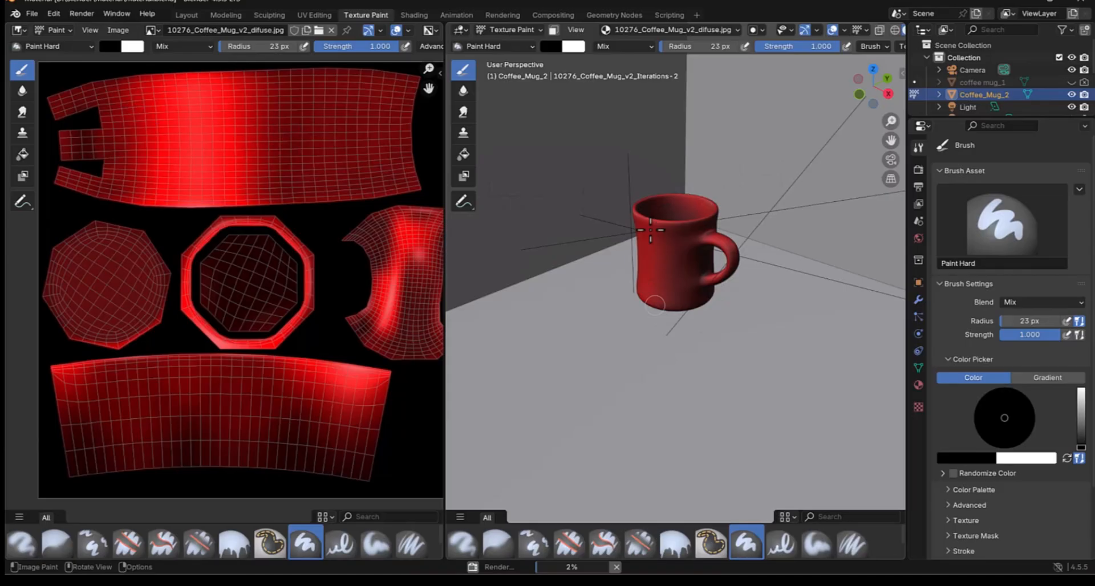
pyautogui.click(108, 45)
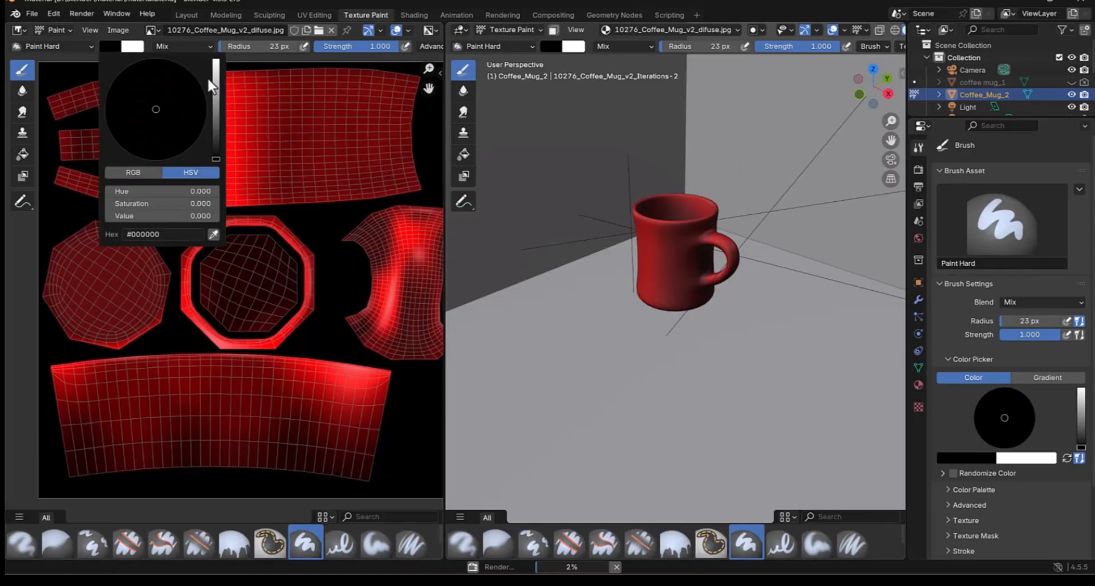
pyautogui.moveTo(215, 80); pyautogui.dragTo(215, 59)
pyautogui.moveTo(167, 100); pyautogui.dragTo(148, 114)
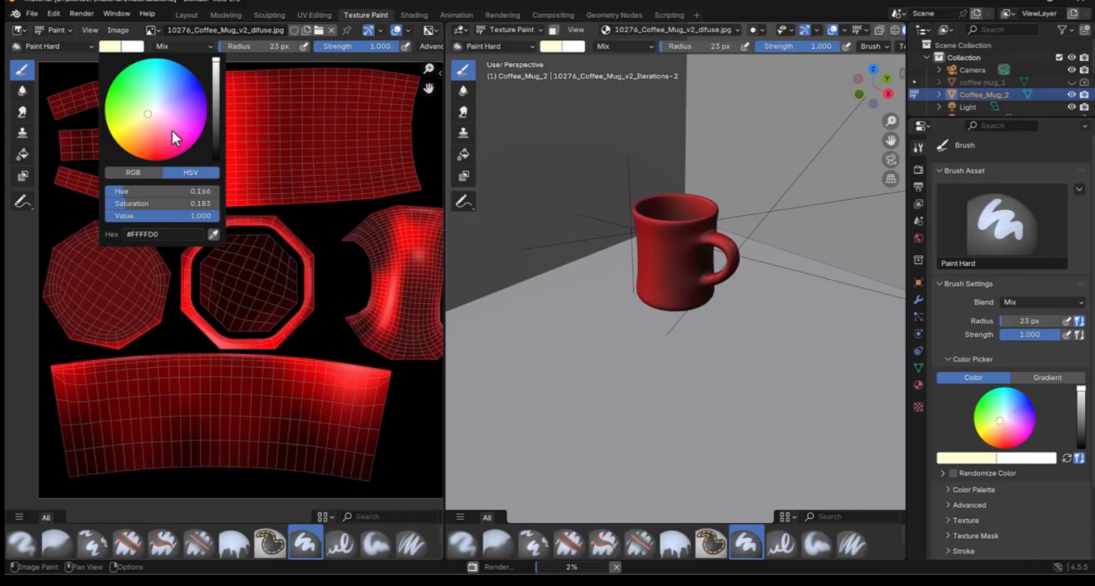
pyautogui.click(170, 132)
pyautogui.click(188, 100)
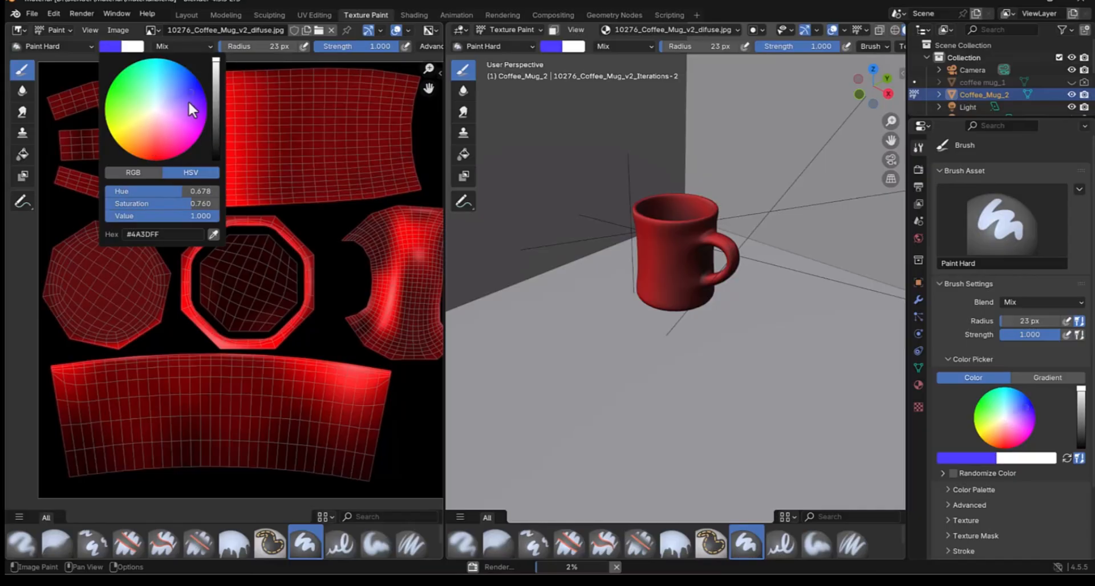
pyautogui.moveTo(185, 129)
pyautogui.mouseDown()
pyautogui.moveTo(228, 162)
pyautogui.moveTo(281, 166)
pyautogui.moveTo(225, 181)
pyautogui.moveTo(216, 169)
pyautogui.mouseUp()
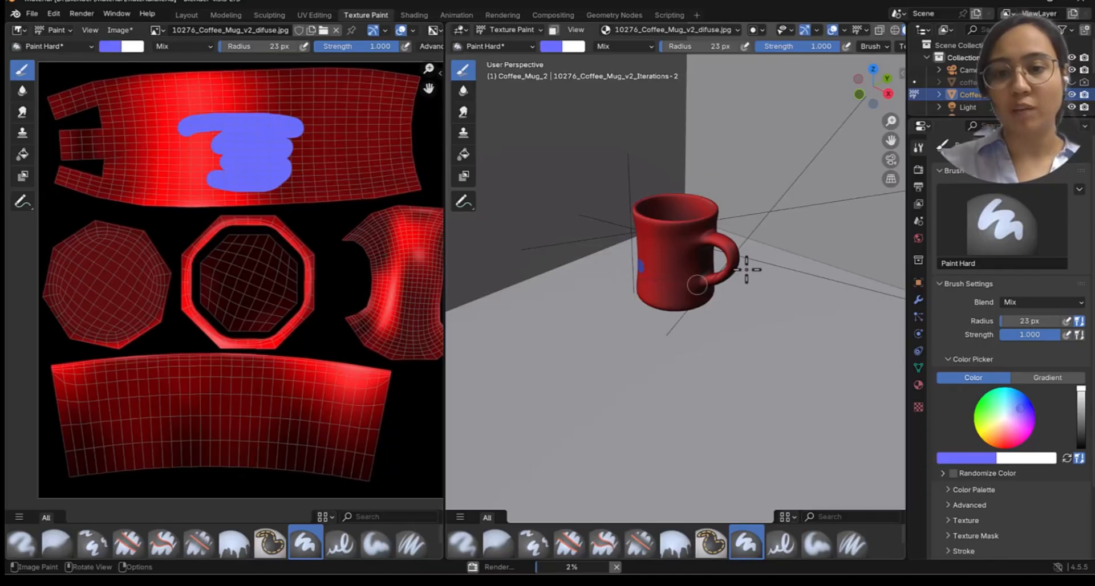
# Step: View the painted patch on the mug, undo the paint, and return to the Shading workspace
pyautogui.moveTo(746, 269)
pyautogui.mouseDown(button='middle')
pyautogui.moveTo(628, 303)
pyautogui.moveTo(635, 295)
pyautogui.mouseUp(button='middle')
pyautogui.moveTo(289, 261); pyautogui.dragTo(217, 258, button='middle')
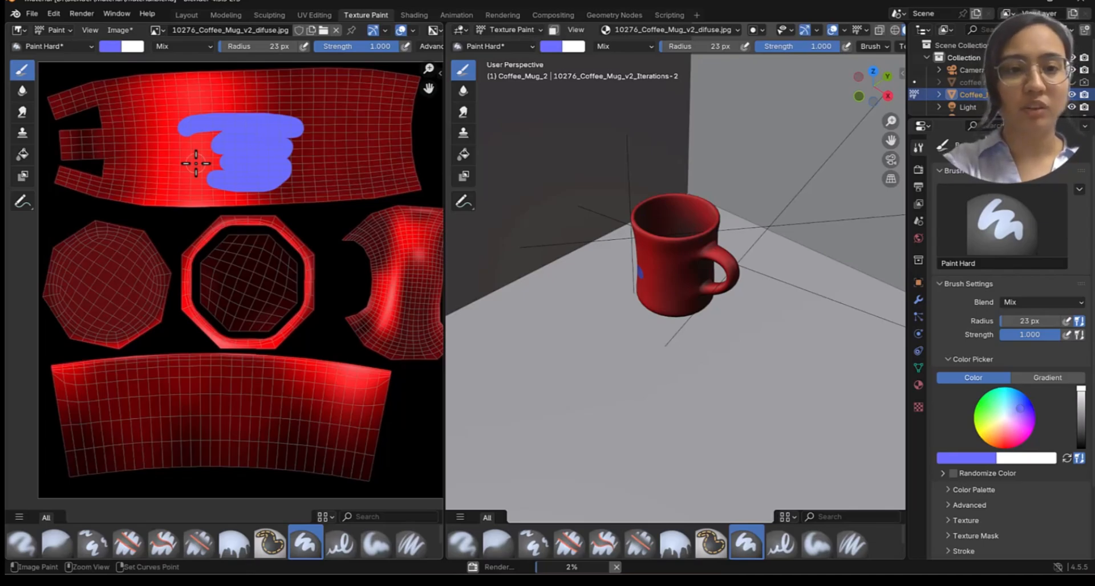
pyautogui.hotkey('ctrl', 'z')
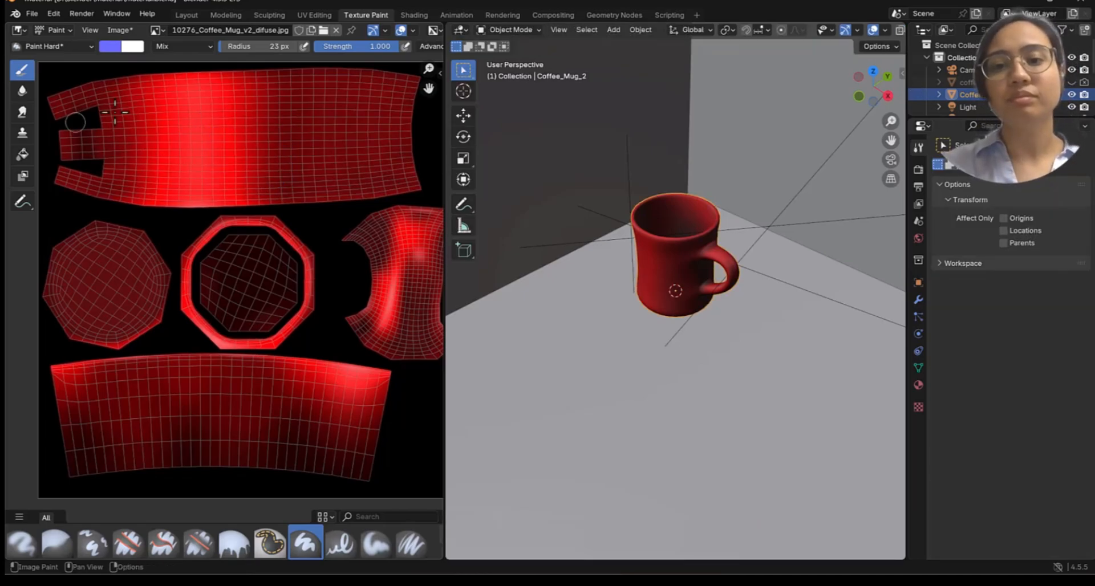
pyautogui.moveTo(748, 279); pyautogui.dragTo(699, 181, button='middle')
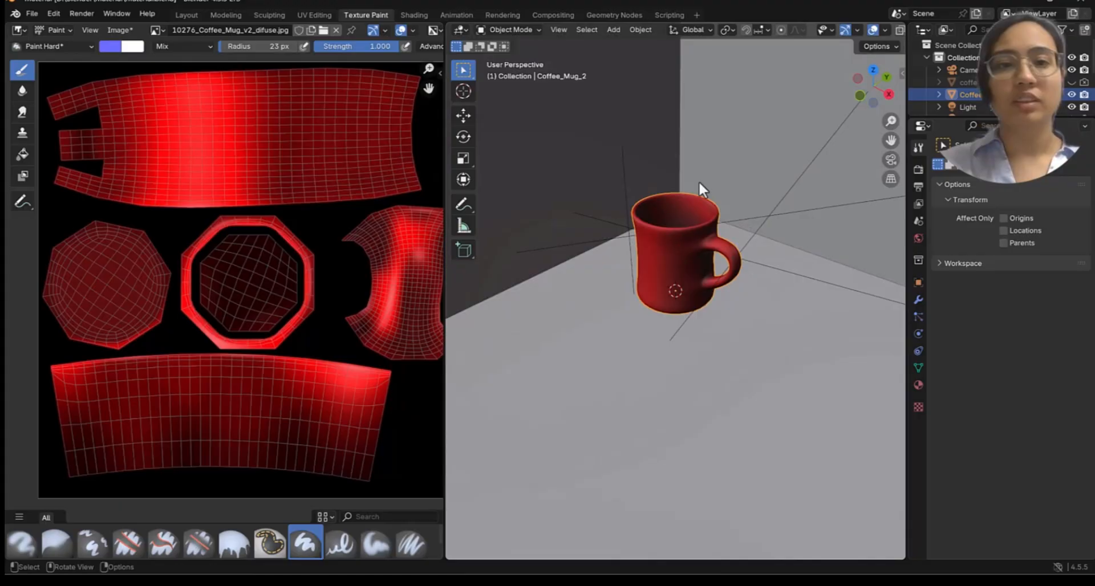
pyautogui.click(415, 15)
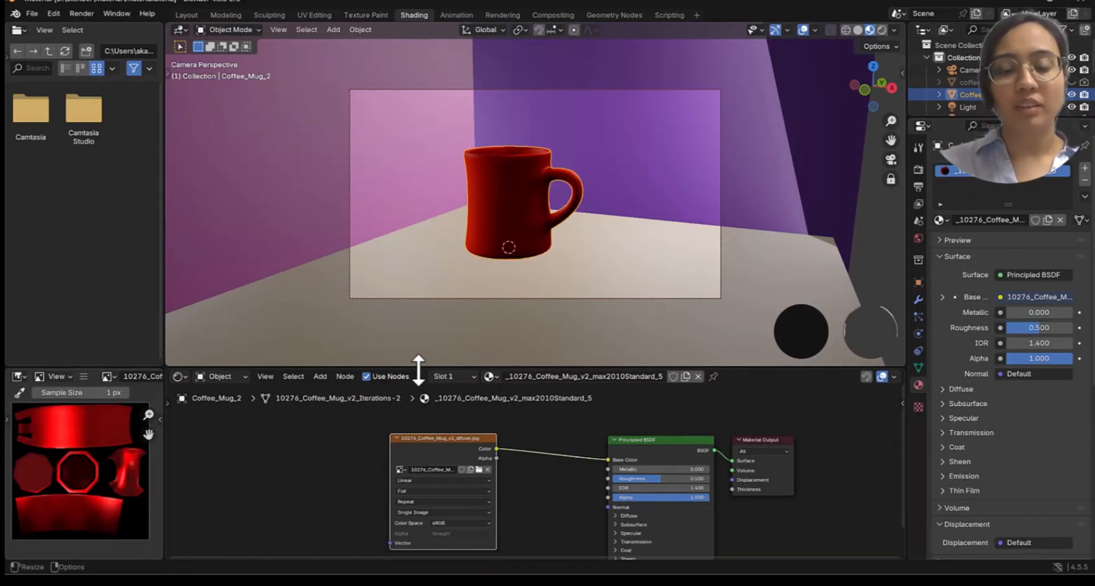
# Step: Enlarge the shader editor's height and move the 10276_Coffee_Mug_v2_difuse.jpg node closer to the Principled BSDF
pyautogui.moveTo(420, 368); pyautogui.dragTo(436, 257)
pyautogui.moveTo(451, 392); pyautogui.dragTo(481, 346, button='middle')
pyautogui.scroll(-5, 494, 361)
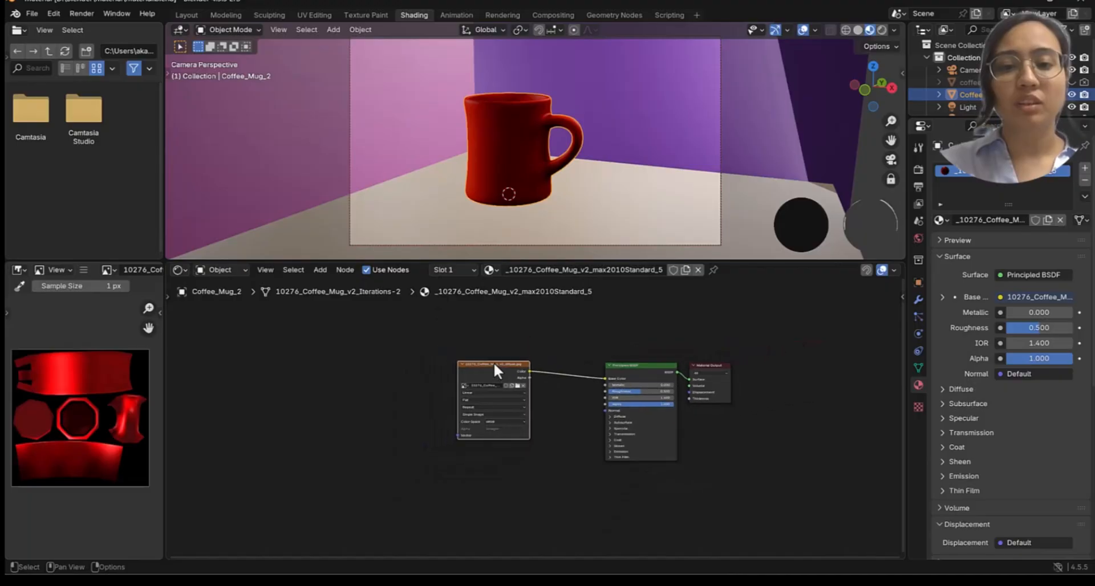
pyautogui.scroll(9, 494, 361)
pyautogui.scroll(3, 498, 394)
pyautogui.moveTo(500, 397); pyautogui.dragTo(529, 448, button='middle')
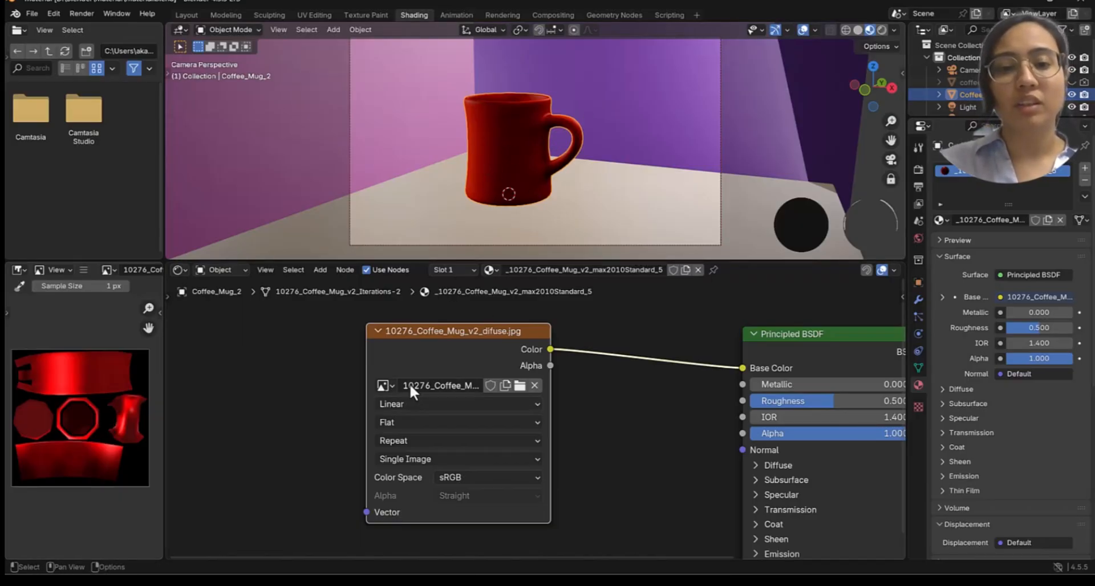
pyautogui.moveTo(453, 329); pyautogui.dragTo(559, 338)
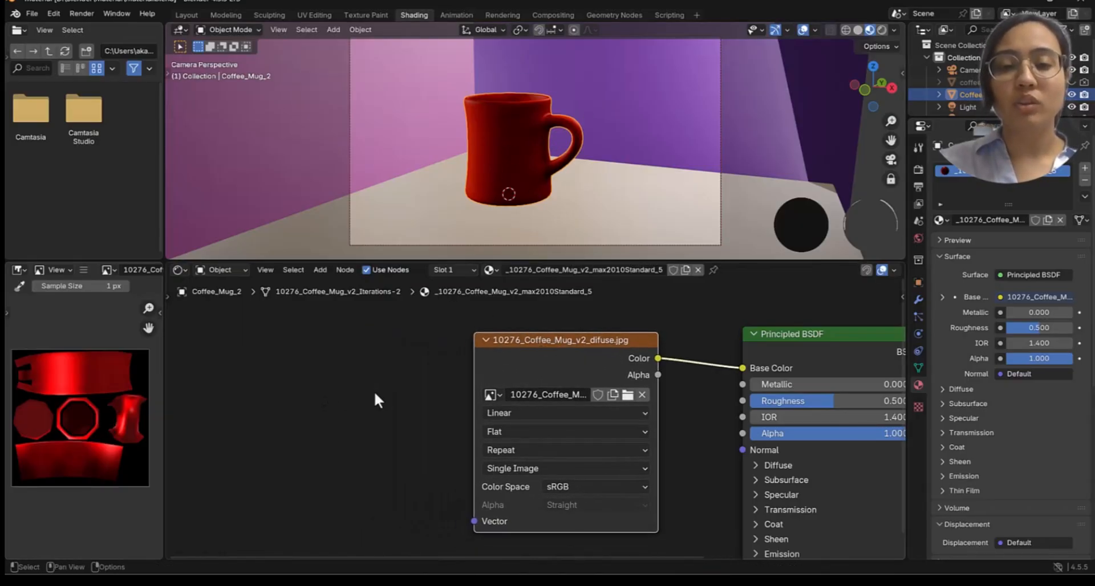
pyautogui.moveTo(376, 399); pyautogui.dragTo(376, 403, button='middle')
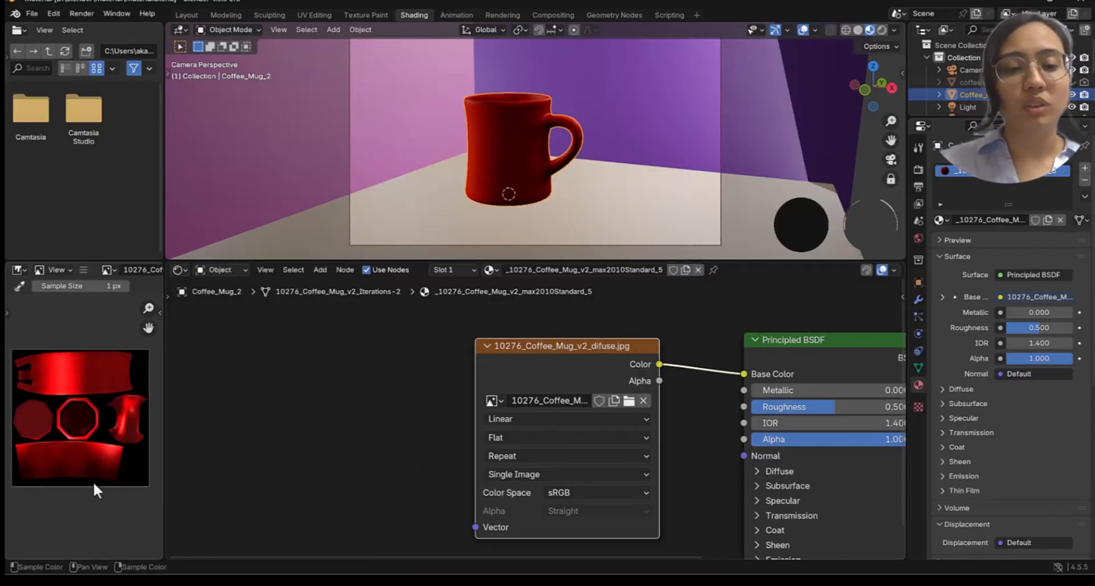
# Step: Add a Texture Coordinate node and place it before the mug's image texture node
pyautogui.hotkey('shift', 'a')
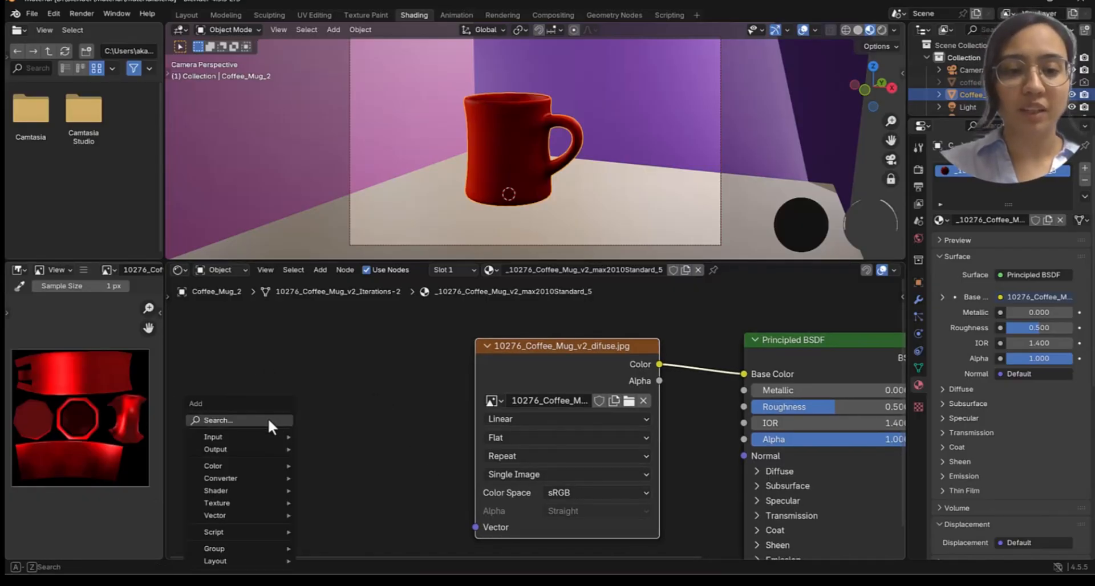
pyautogui.click(237, 420)
pyautogui.write('textu')
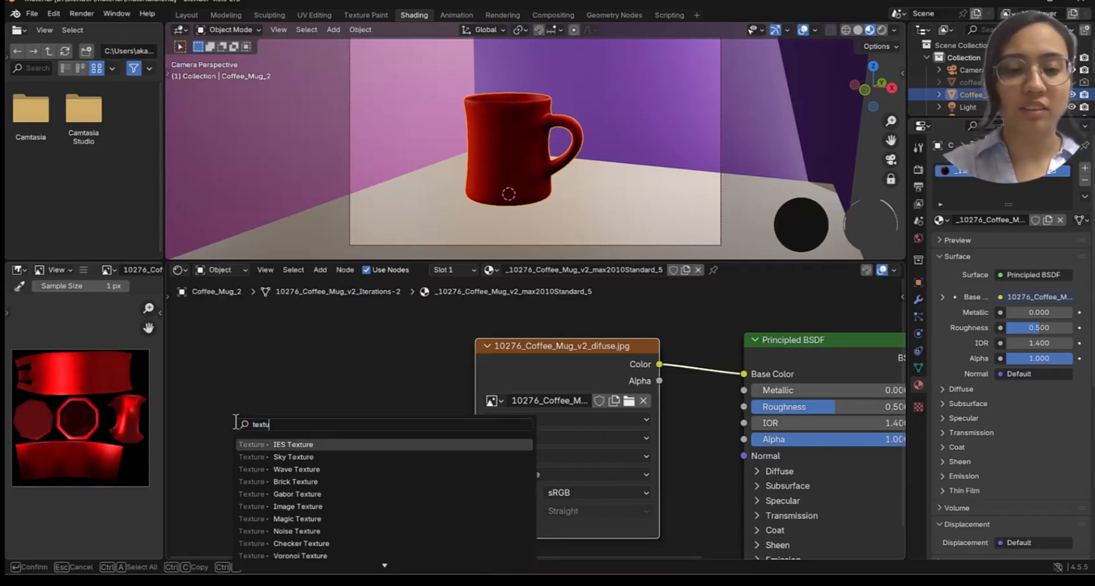
pyautogui.write('re coaardinate')
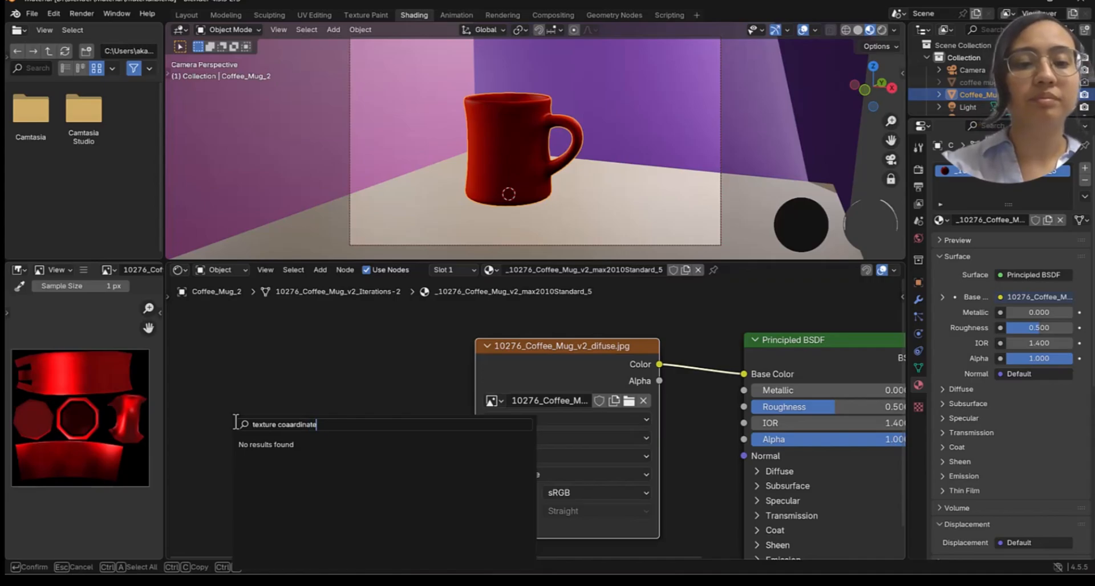
pyautogui.press('BackSpace')
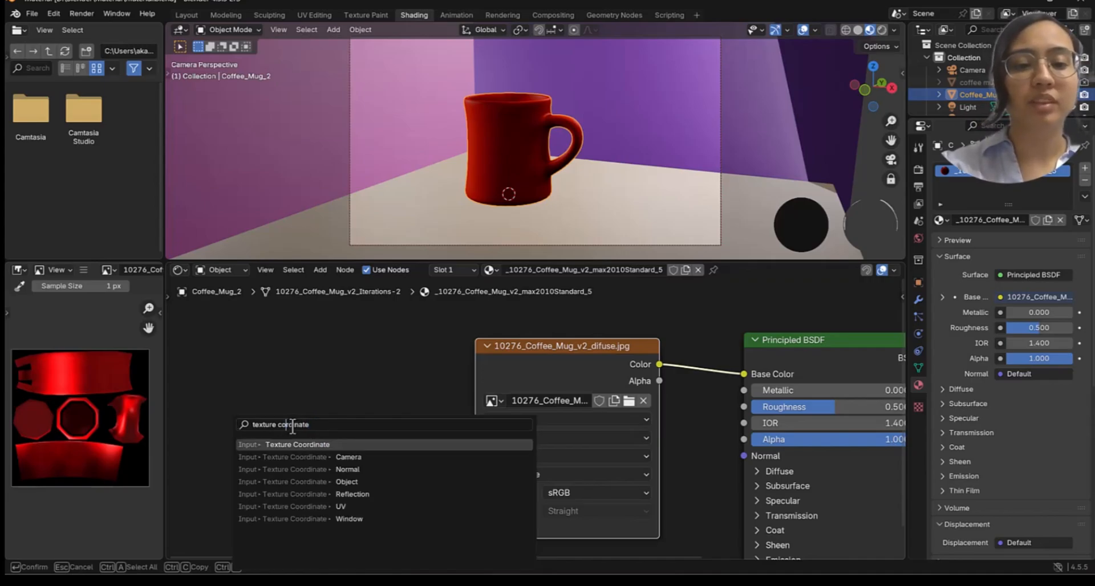
pyautogui.click(373, 446)
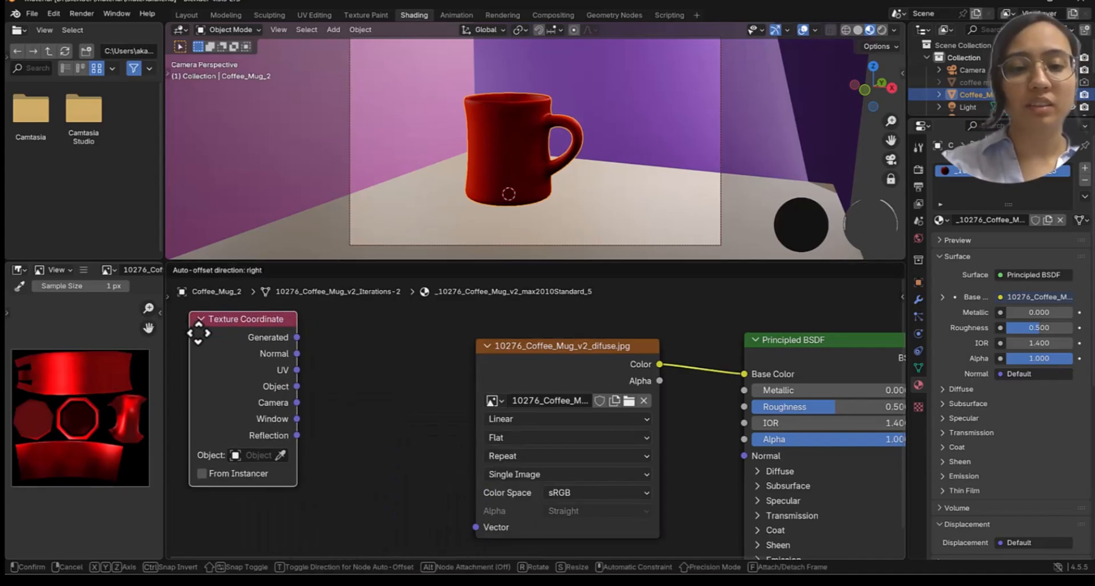
pyautogui.click(216, 340)
# Step: Add a Mapping node between the Texture Coordinate and image texture nodes, moving the image texture node closer to the Principled BSDF
pyautogui.hotkey('shift', 'a')
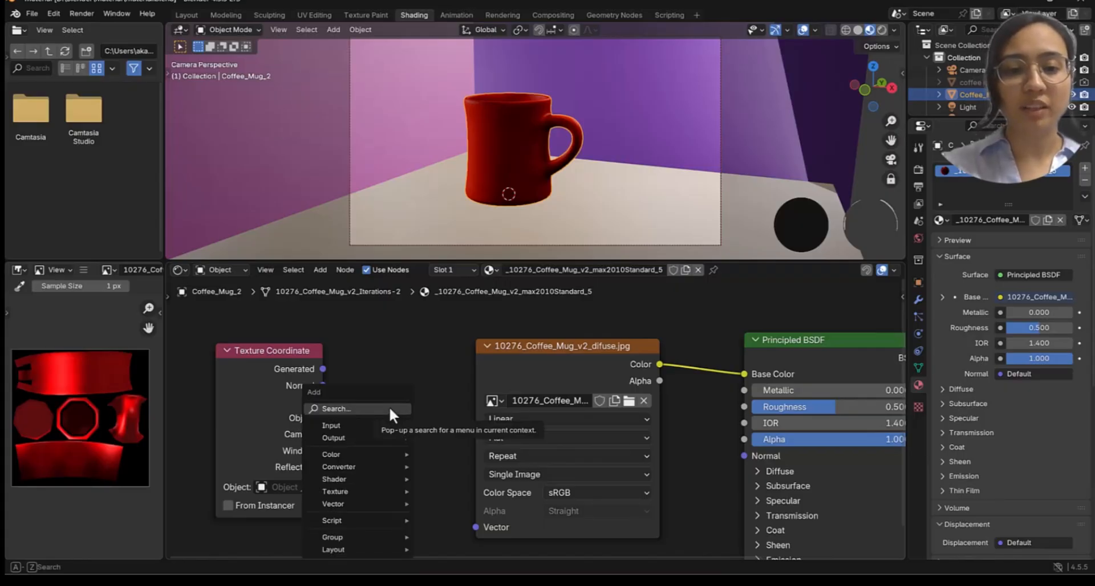
pyautogui.click(389, 406)
pyautogui.write('mapp')
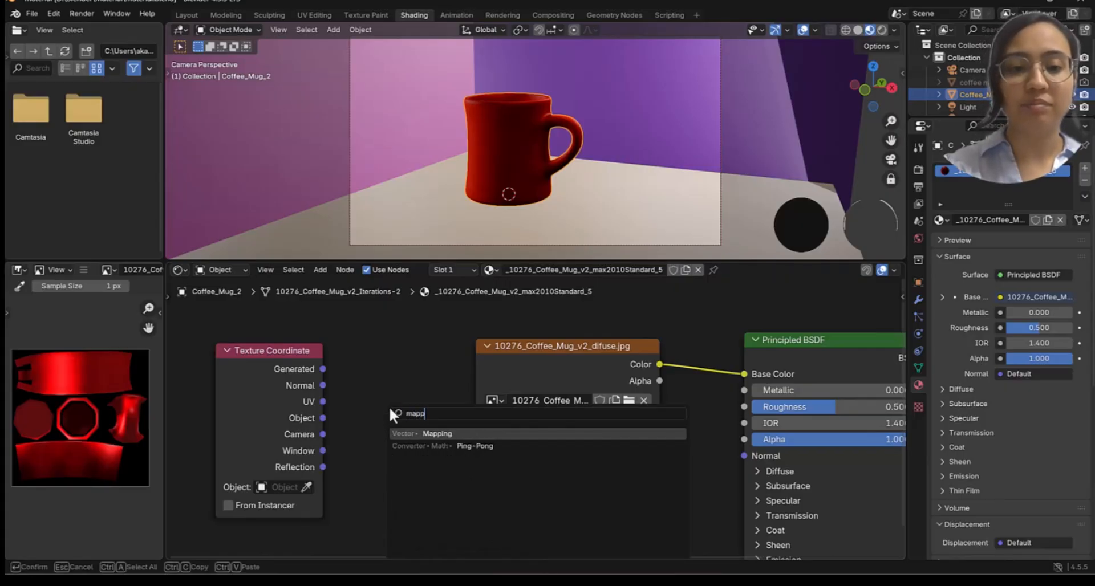
pyautogui.press('Return')
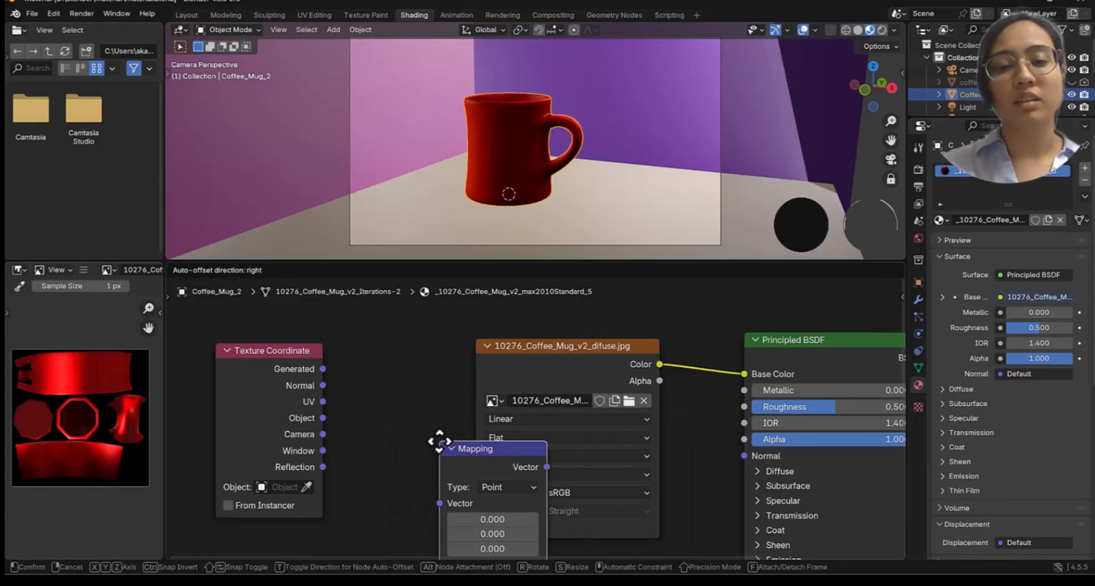
pyautogui.click(347, 351)
pyautogui.moveTo(565, 346); pyautogui.dragTo(595, 340)
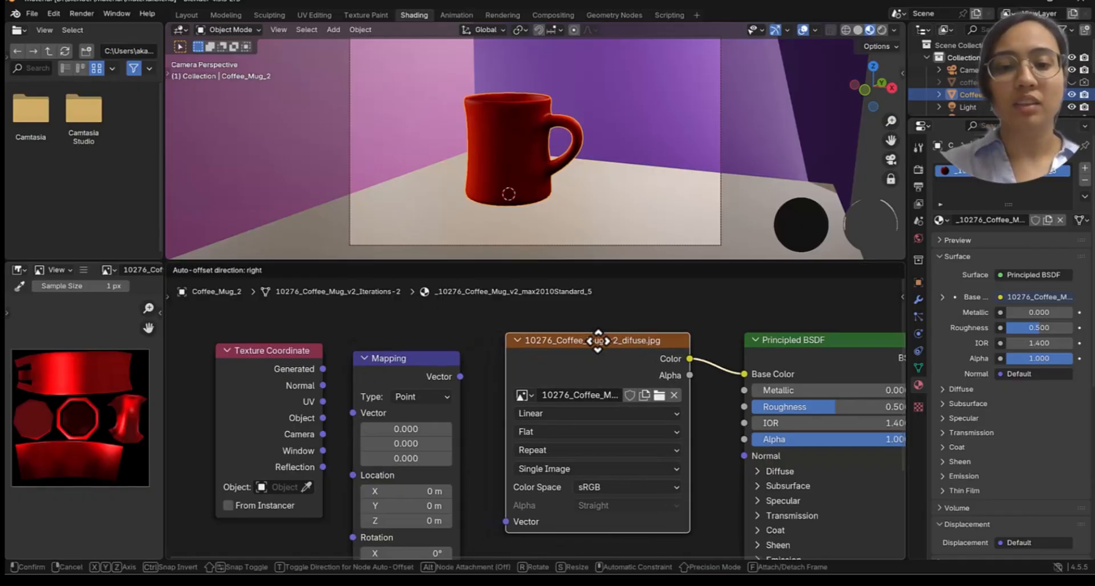
# Step: Connect the Mapping node's output to the image texture's Vector input and the Texture Coordinate's UV output to the Mapping's Vector input
pyautogui.moveTo(460, 376); pyautogui.dragTo(507, 522)
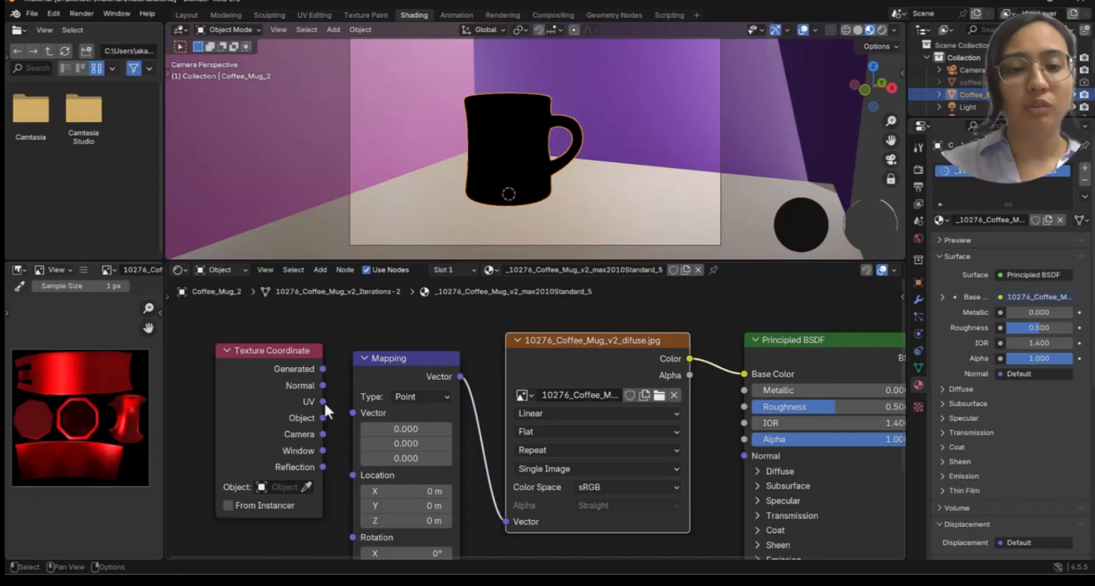
pyautogui.moveTo(322, 402); pyautogui.dragTo(353, 413)
pyautogui.moveTo(389, 431); pyautogui.dragTo(382, 400, button='middle')
# Step: Offset the mug texture by setting the Mapping node's Location to about X 52.7 m, Y 35.1 m, Z 17.7 m
pyautogui.moveTo(511, 163); pyautogui.dragTo(511, 163, button='middle')
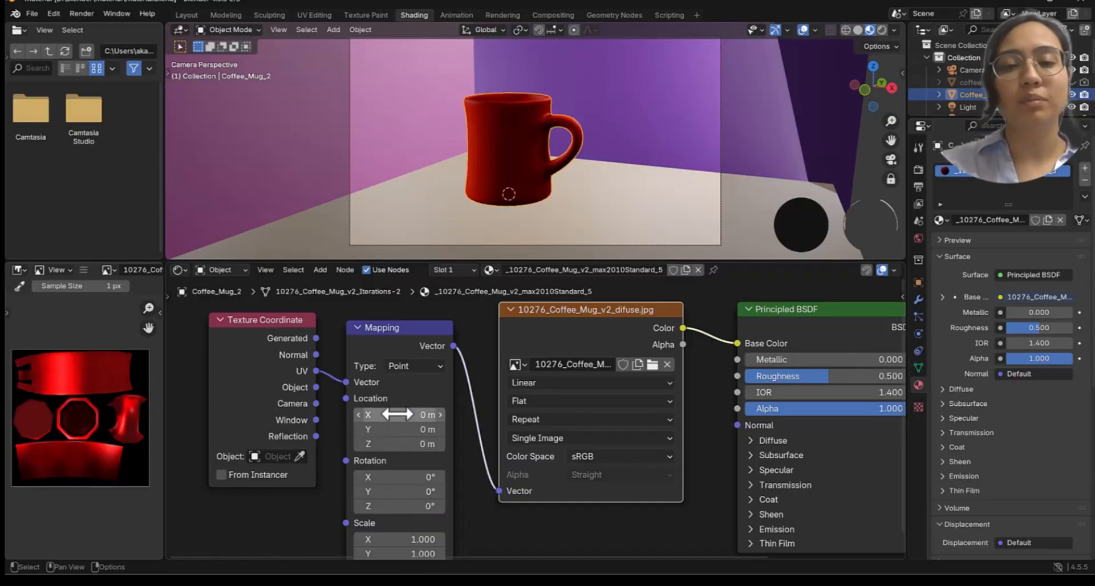
pyautogui.scroll(-1, 655, 143)
pyautogui.moveTo(655, 143)
pyautogui.mouseDown(button='middle')
pyautogui.moveTo(670, 163)
pyautogui.moveTo(655, 146)
pyautogui.mouseUp(button='middle')
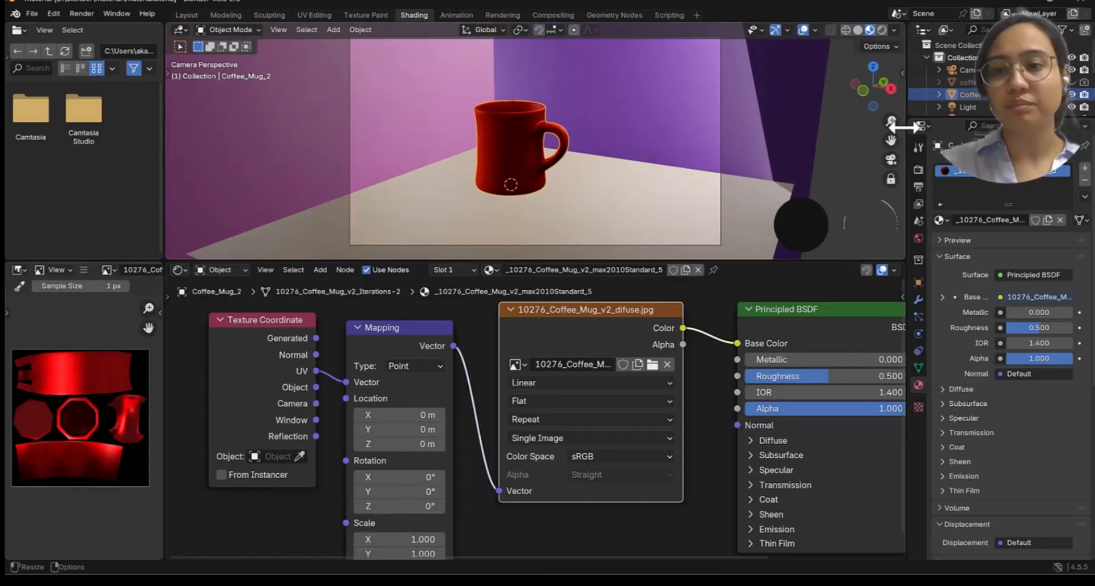
pyautogui.moveTo(890, 140); pyautogui.dragTo(924, 145)
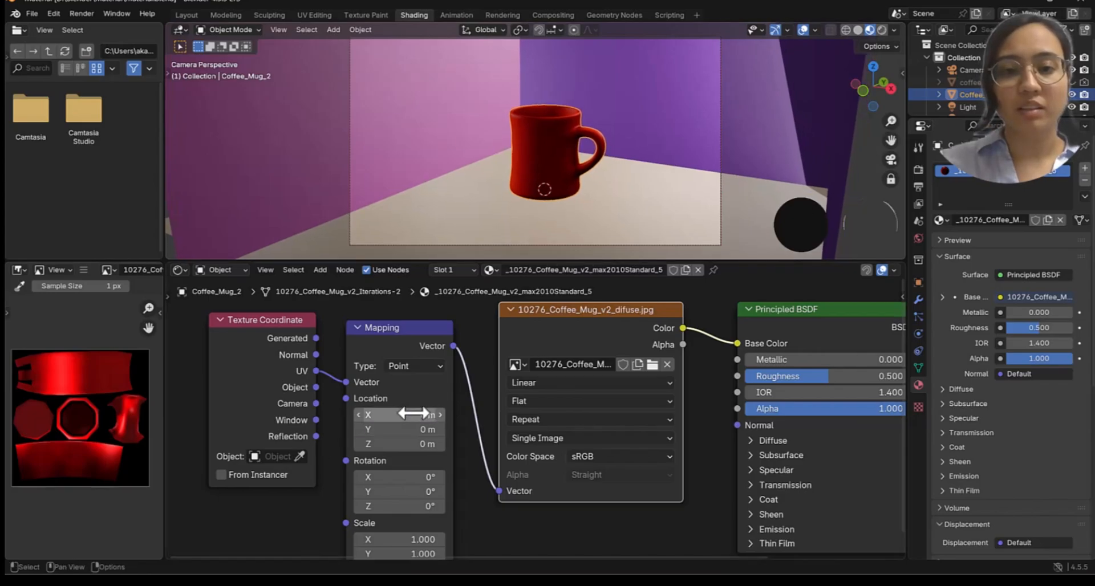
pyautogui.moveTo(399, 415); pyautogui.dragTo(482, 415)
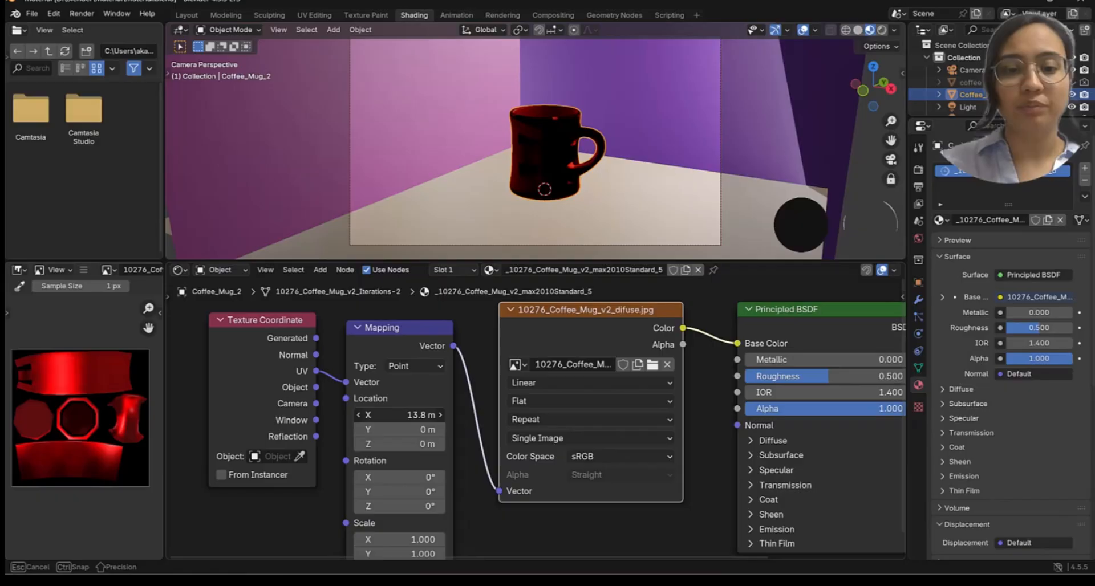
pyautogui.moveTo(399, 430); pyautogui.dragTo(469, 430)
pyautogui.moveTo(365, 415); pyautogui.dragTo(434, 415)
pyautogui.moveTo(543, 200); pyautogui.dragTo(504, 171, button='middle')
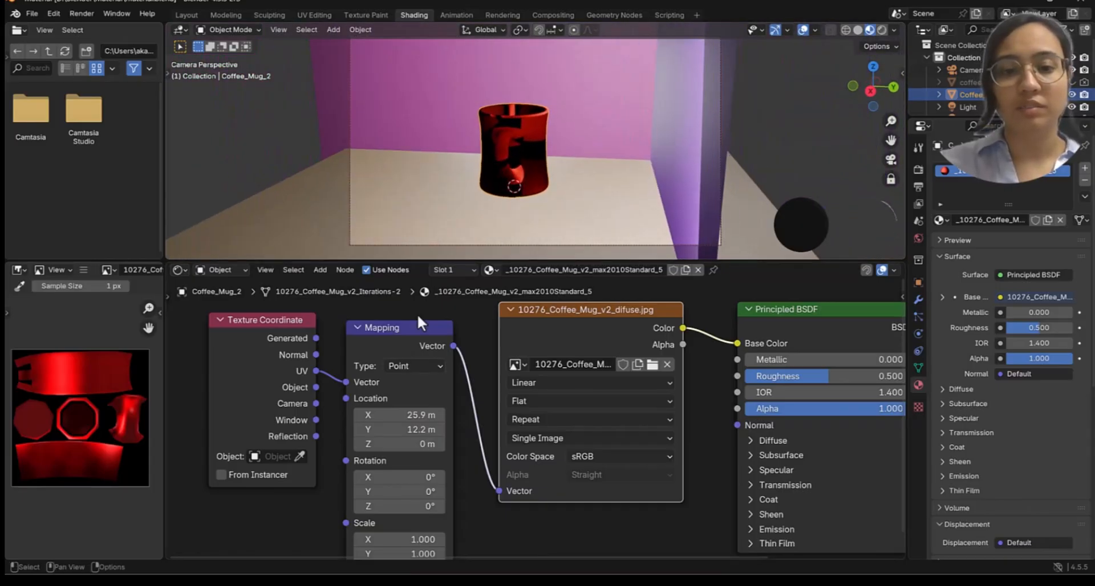
pyautogui.moveTo(390, 418)
pyautogui.mouseDown()
pyautogui.moveTo(416, 419)
pyautogui.moveTo(329, 418)
pyautogui.moveTo(419, 415)
pyautogui.moveTo(408, 436)
pyautogui.moveTo(422, 445)
pyautogui.moveTo(412, 430)
pyautogui.moveTo(424, 430)
pyautogui.moveTo(396, 416)
pyautogui.moveTo(406, 415)
pyautogui.mouseUp()
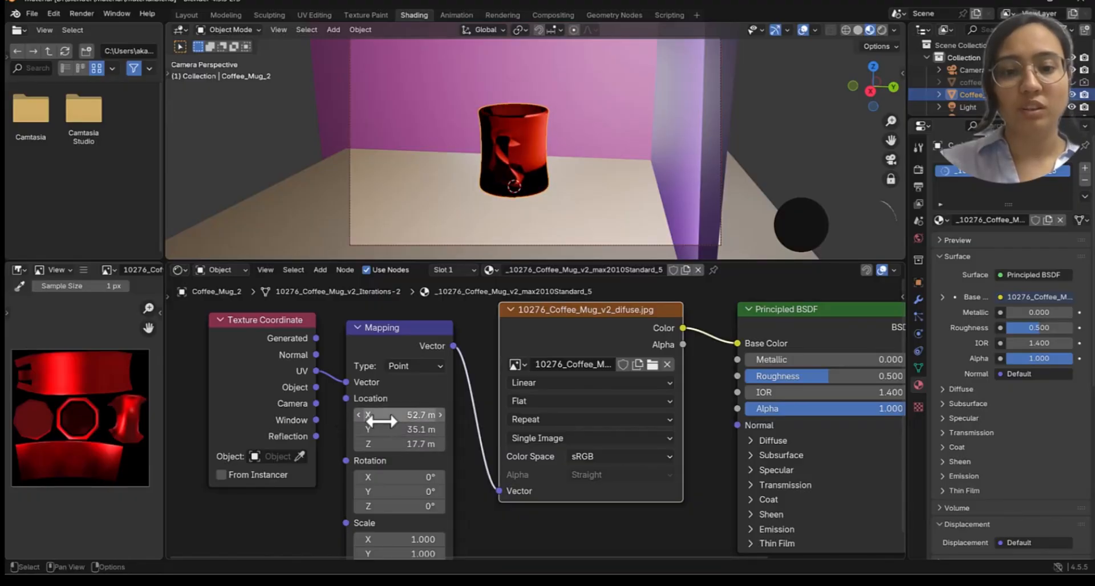
# Step: Reset all of the Mapping node's Location values to their defaults
pyautogui.click(384, 415)
pyautogui.click(437, 392)
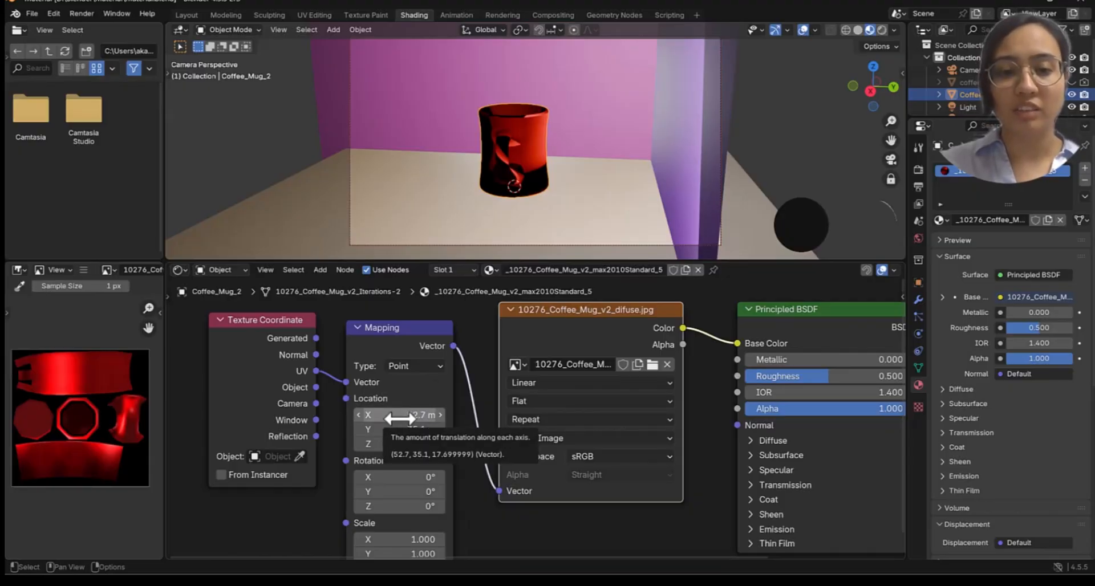
pyautogui.rightClick(399, 415)
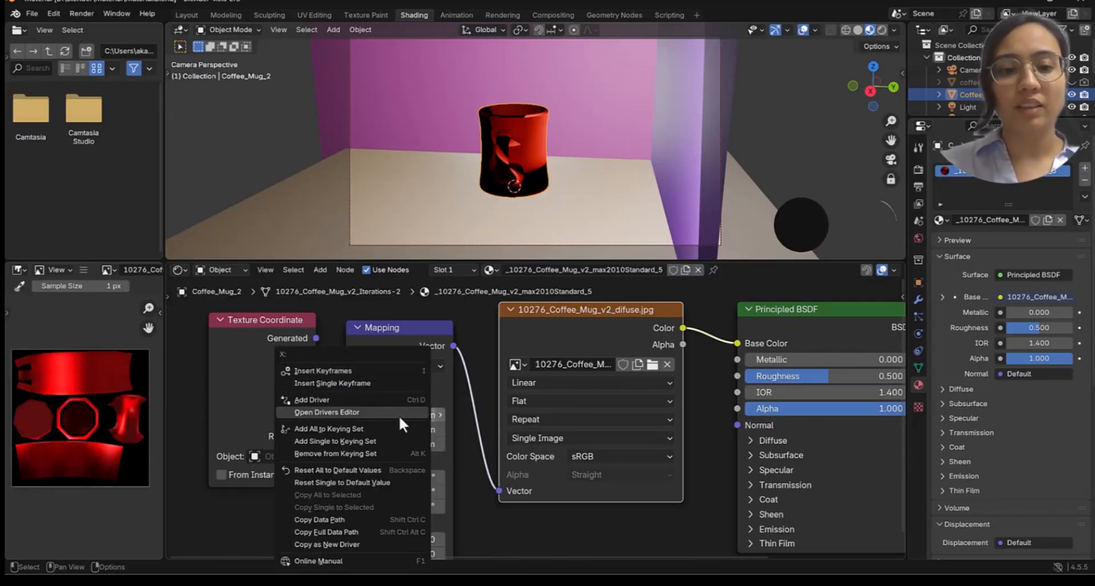
pyautogui.click(320, 469)
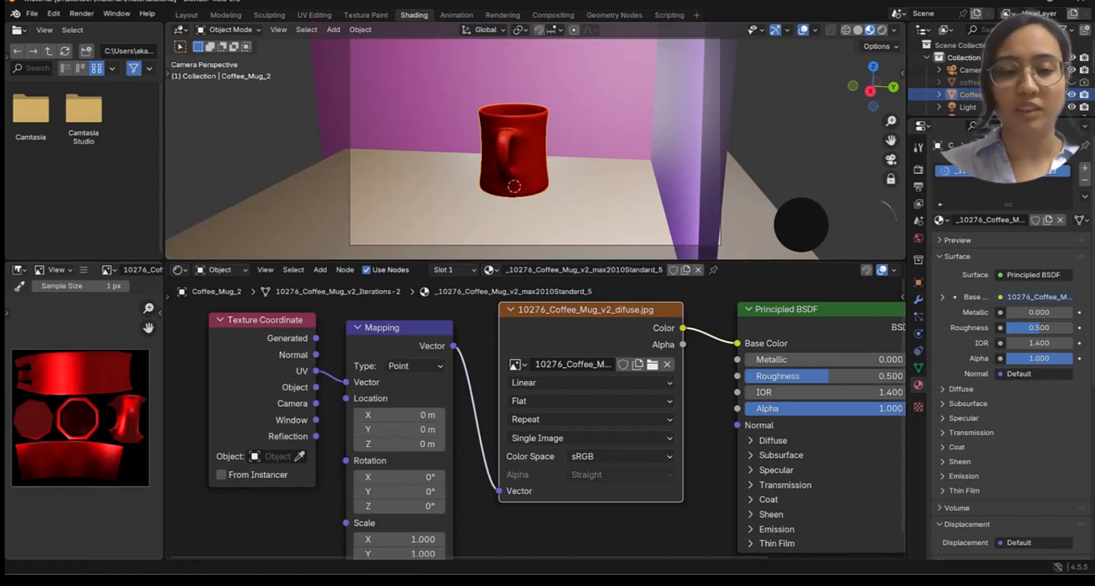
# Step: Set the Mapping node's Rotation to X 126° and Y 148°, and its Location to X 37.7 m, Y 14.2 m, Z 17.8 m
pyautogui.moveTo(394, 481); pyautogui.dragTo(428, 481)
pyautogui.moveTo(447, 123); pyautogui.dragTo(540, 155, button='middle')
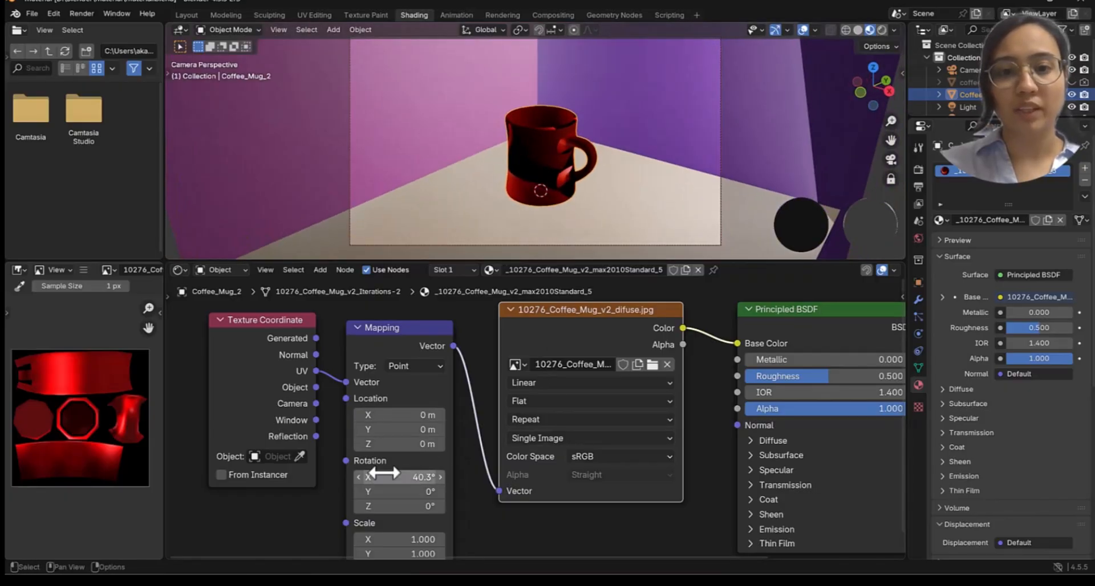
pyautogui.moveTo(383, 474); pyautogui.dragTo(434, 491)
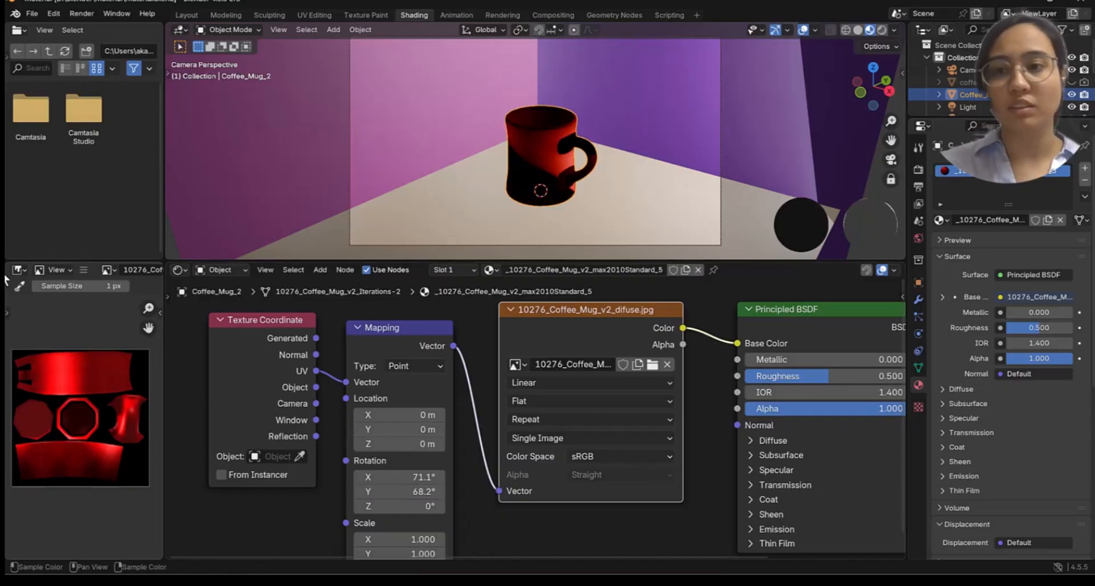
pyautogui.scroll(6, 515, 153)
pyautogui.moveTo(522, 173); pyautogui.dragTo(525, 138, button='middle')
pyautogui.moveTo(399, 491); pyautogui.dragTo(431, 477)
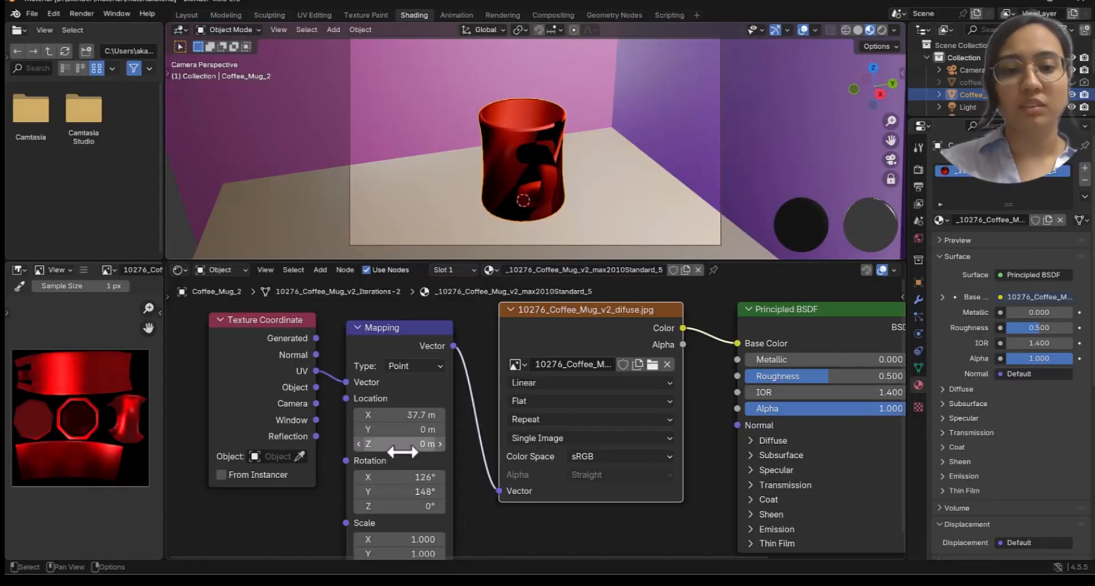
pyautogui.moveTo(390, 430); pyautogui.dragTo(436, 445)
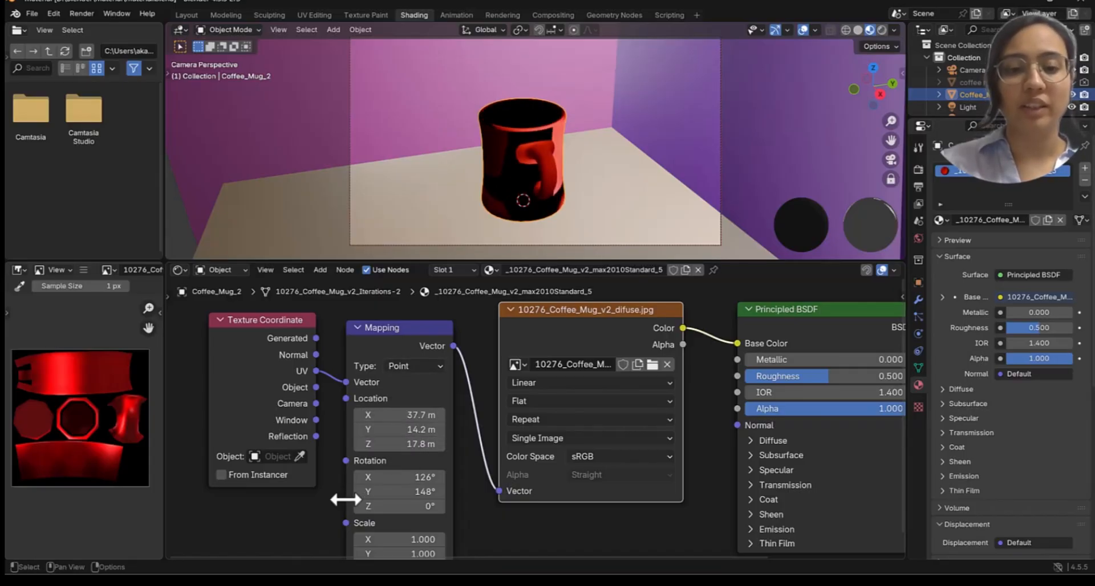
# Step: Increase the Mapping node's Scale X to 82.6
pyautogui.scroll(-1, 402, 522)
pyautogui.moveTo(402, 495); pyautogui.dragTo(402, 436, button='middle')
pyautogui.moveTo(406, 478); pyautogui.dragTo(837, 477)
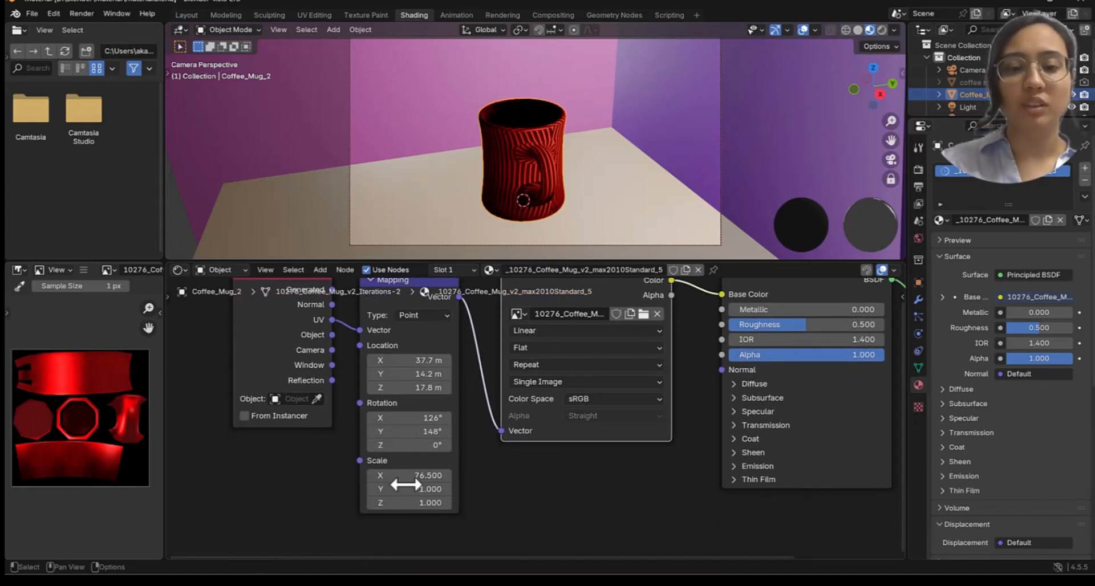
pyautogui.moveTo(402, 476); pyautogui.dragTo(438, 476)
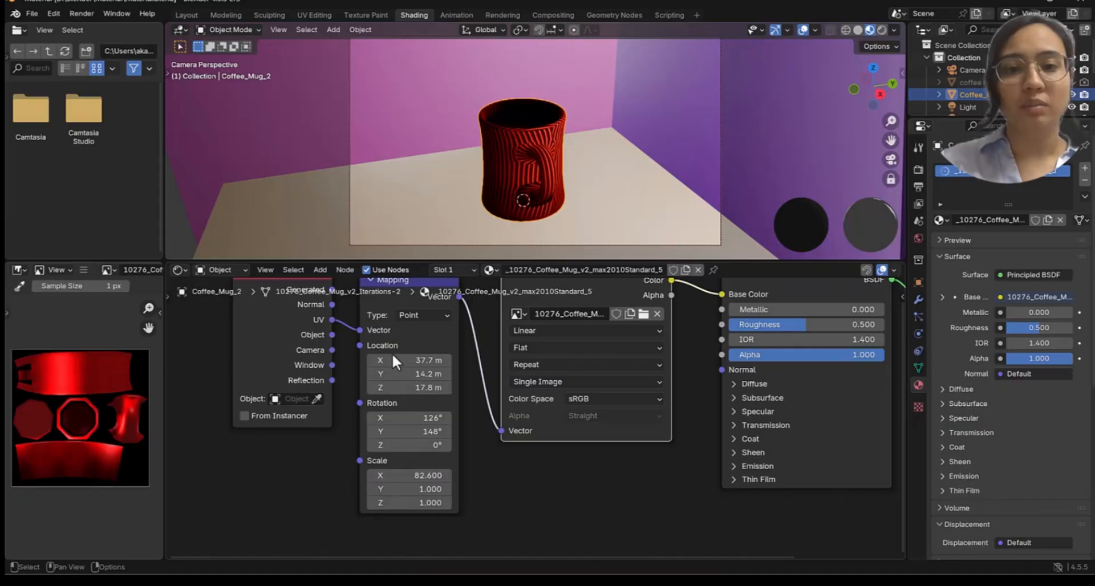
# Step: Reset the Mapping node's Location and Rotation values to their defaults
pyautogui.rightClick(406, 360)
pyautogui.click(401, 357)
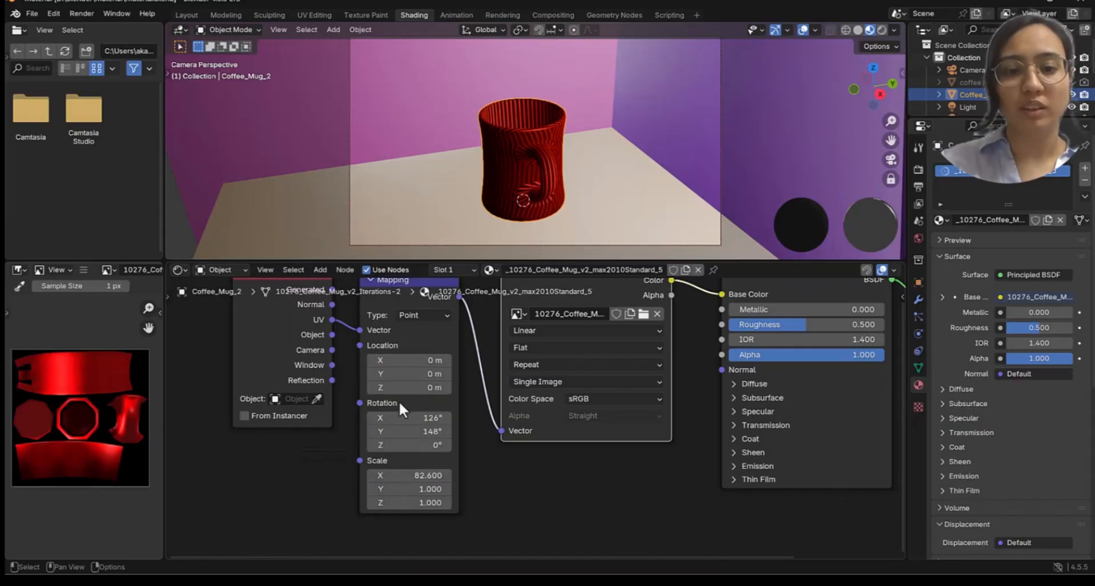
pyautogui.rightClick(399, 416)
pyautogui.click(388, 412)
pyautogui.scroll(-3, 411, 445)
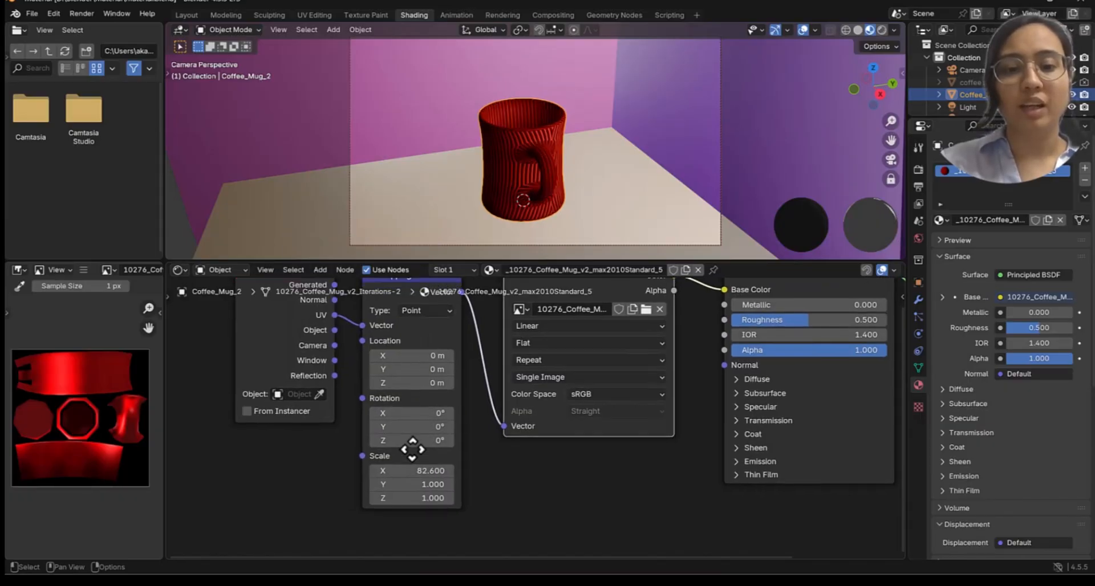
# Step: Set the Mapping node's Scale to X 102.6 and Y 26, and check the repeated texture on the mug from several angles
pyautogui.scroll(3, 409, 441)
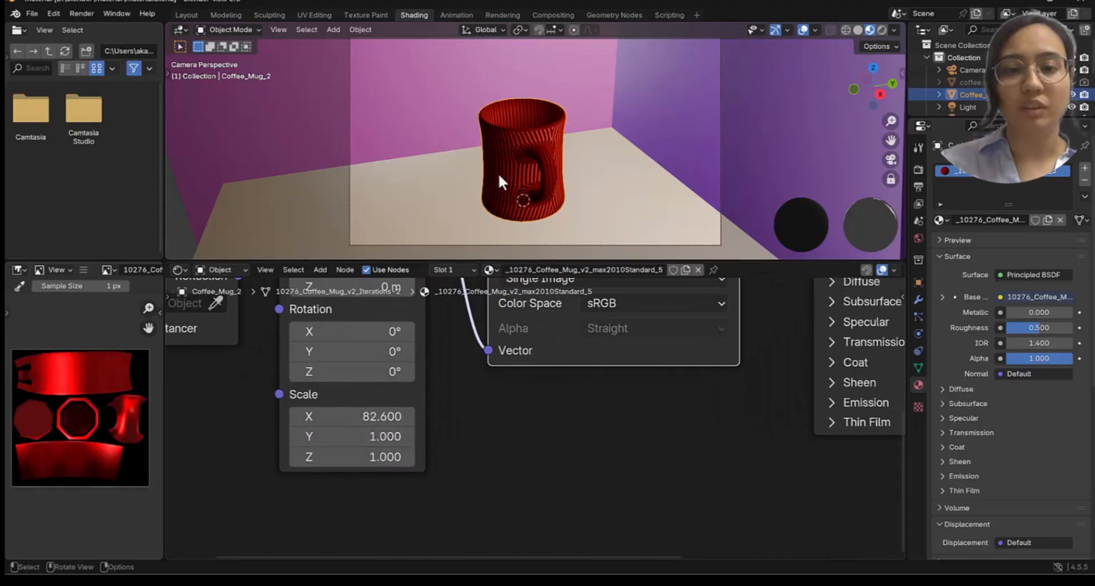
pyautogui.moveTo(498, 173); pyautogui.dragTo(545, 145, button='middle')
pyautogui.moveTo(349, 417); pyautogui.dragTo(368, 417)
pyautogui.moveTo(511, 193); pyautogui.dragTo(457, 237, button='middle')
pyautogui.moveTo(369, 438); pyautogui.dragTo(446, 438)
pyautogui.moveTo(427, 208); pyautogui.dragTo(513, 183, button='middle')
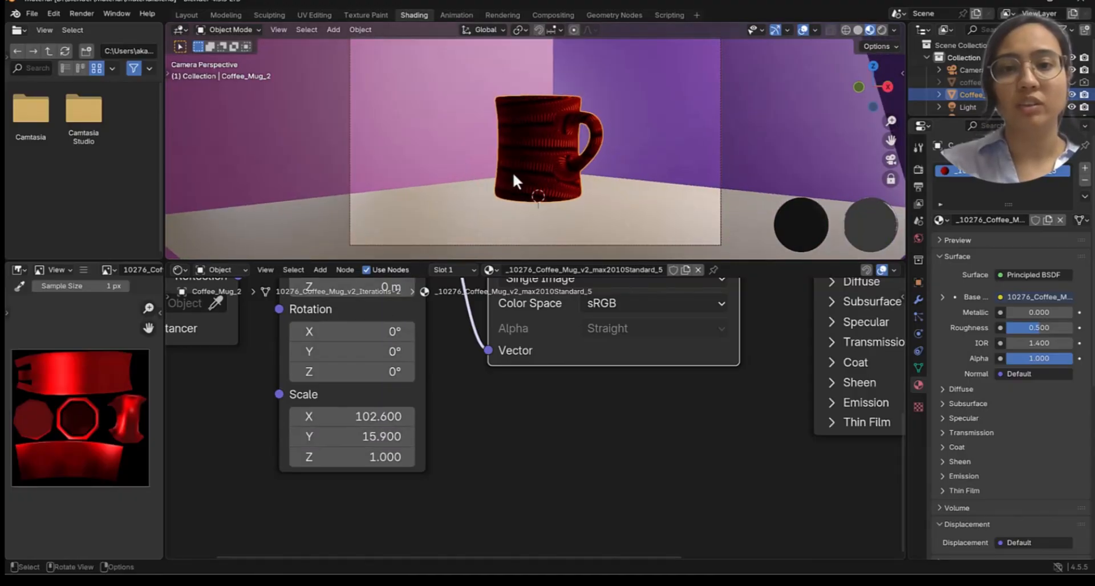
pyautogui.scroll(5, 519, 183)
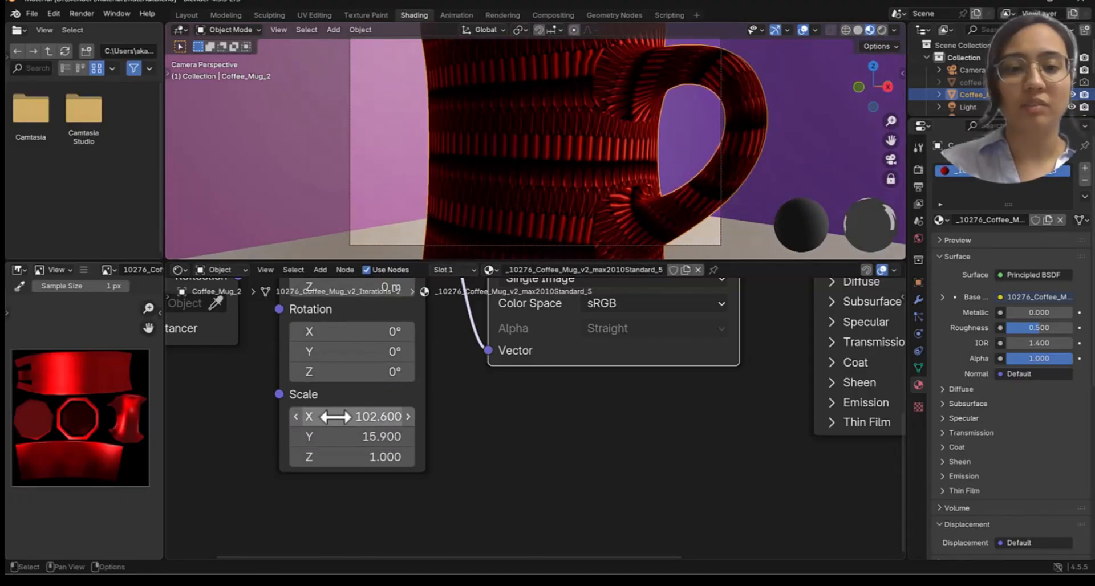
pyautogui.moveTo(342, 436); pyautogui.dragTo(400, 437)
pyautogui.scroll(-5, 593, 166)
pyautogui.moveTo(591, 167); pyautogui.dragTo(477, 179, button='middle')
pyautogui.moveTo(597, 192); pyautogui.dragTo(615, 226, button='middle')
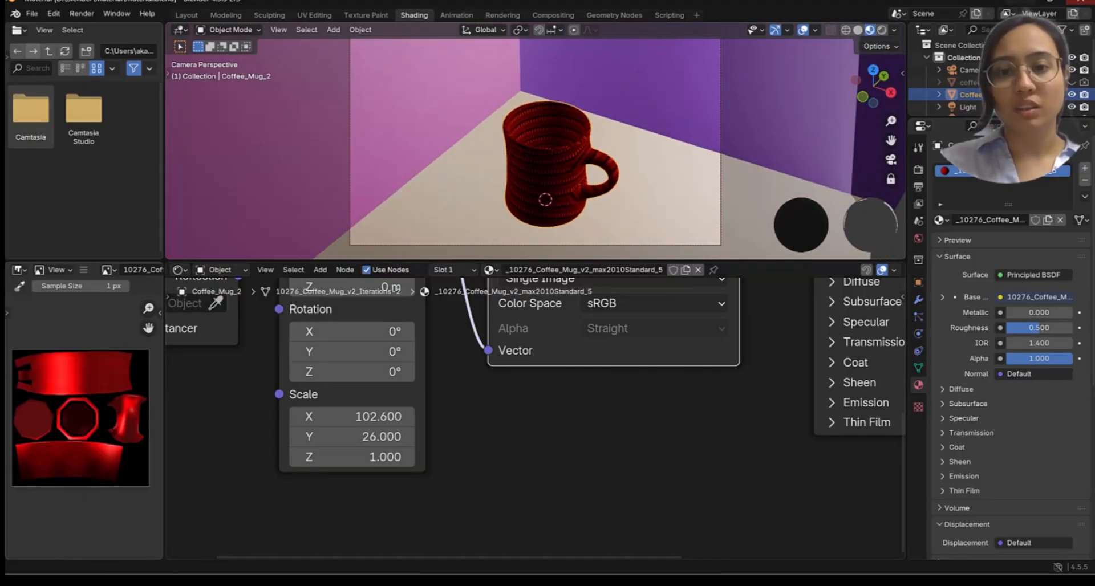
pyautogui.moveTo(574, 148); pyautogui.dragTo(429, 222, button='middle')
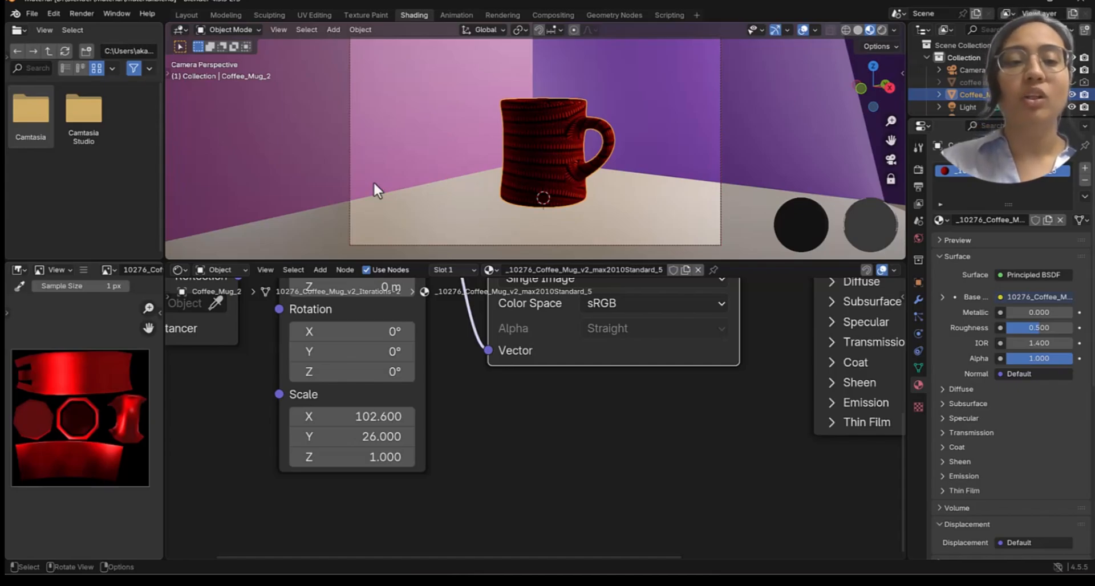
# Step: Enlarge the 3D viewport's height and view the mug's repeated texture up close together with its node chain
pyautogui.scroll(-6, 388, 390)
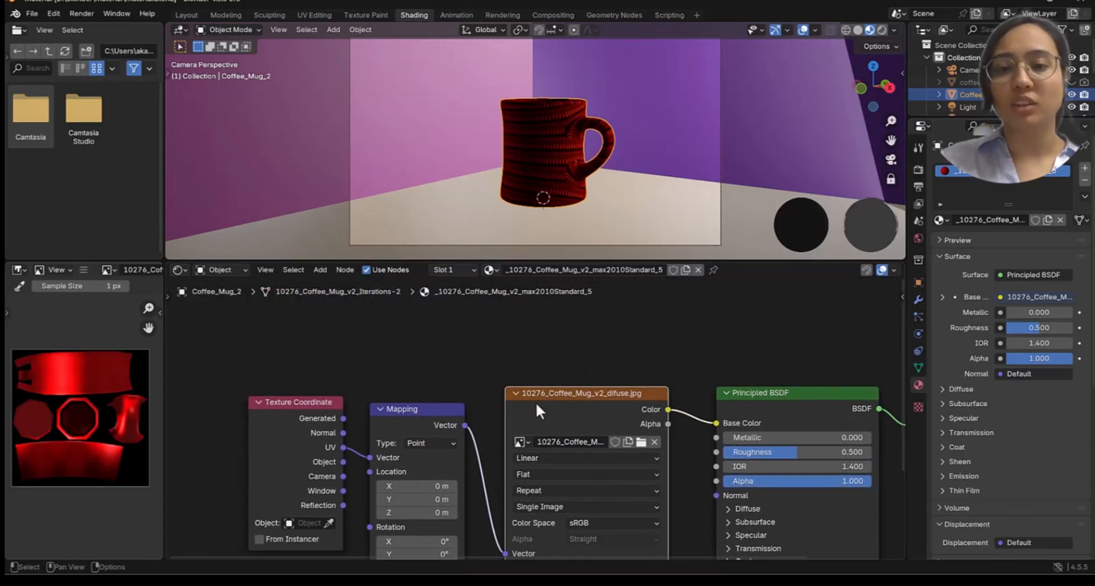
pyautogui.moveTo(536, 402); pyautogui.dragTo(501, 346, button='middle')
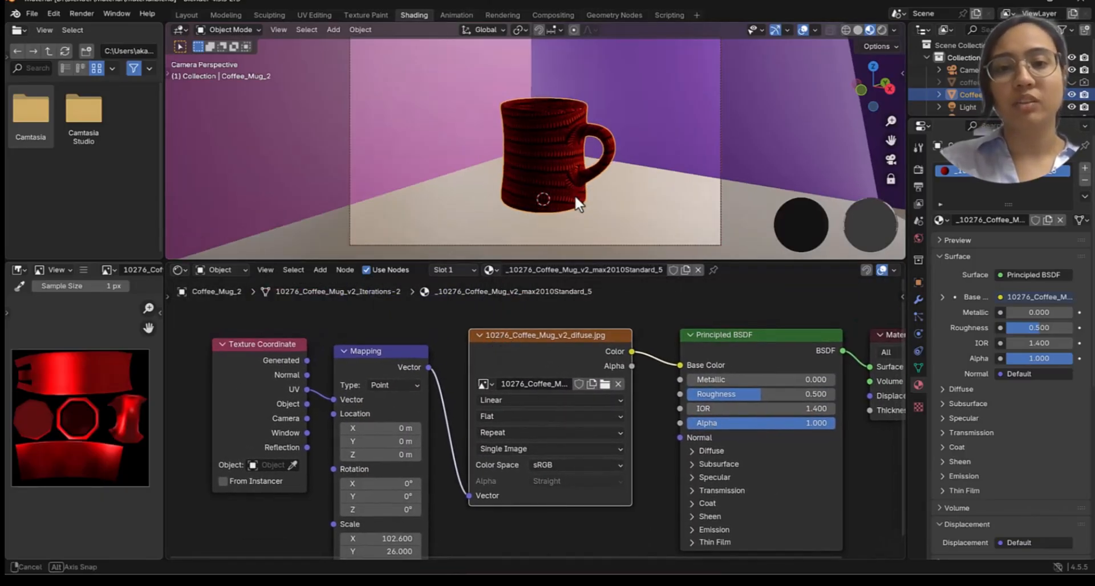
pyautogui.moveTo(574, 199); pyautogui.dragTo(583, 172, button='middle')
pyautogui.moveTo(519, 186); pyautogui.dragTo(684, 228, button='middle')
pyautogui.scroll(3, 536, 183)
pyautogui.moveTo(645, 260); pyautogui.dragTo(635, 342)
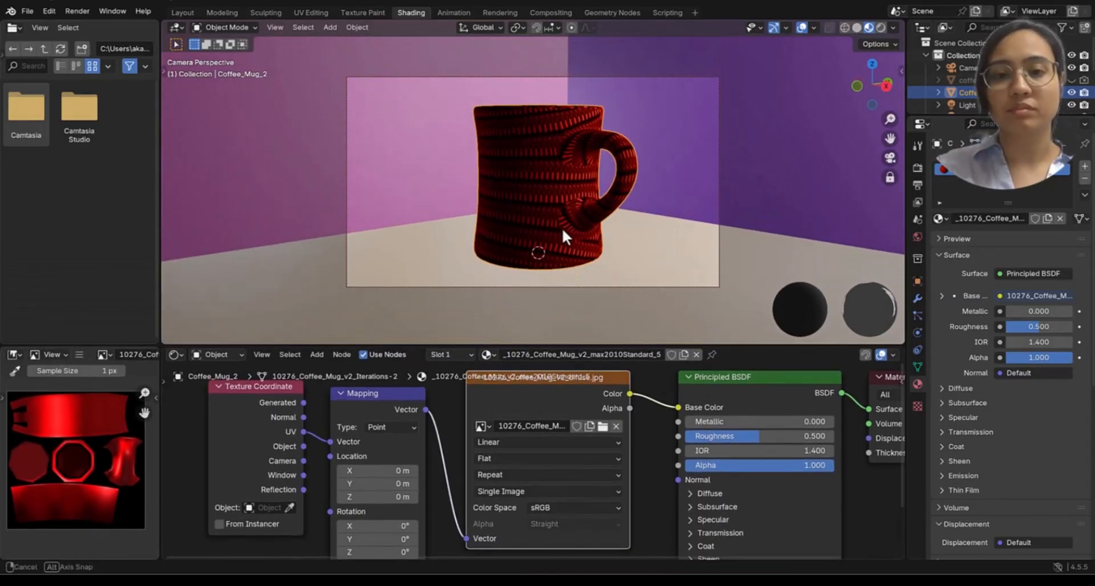
pyautogui.moveTo(563, 227); pyautogui.dragTo(562, 262, button='middle')
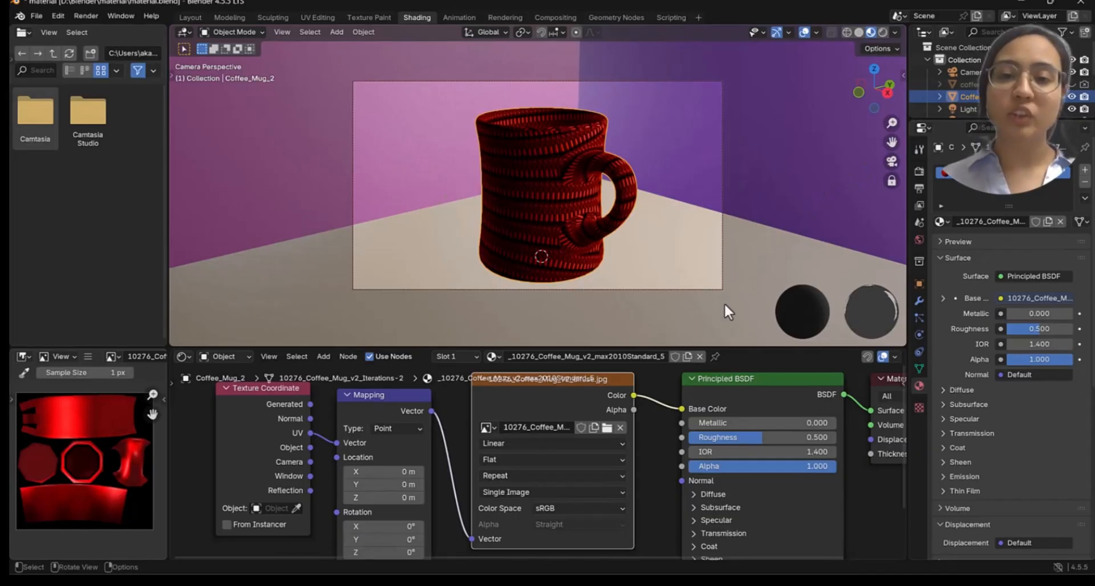